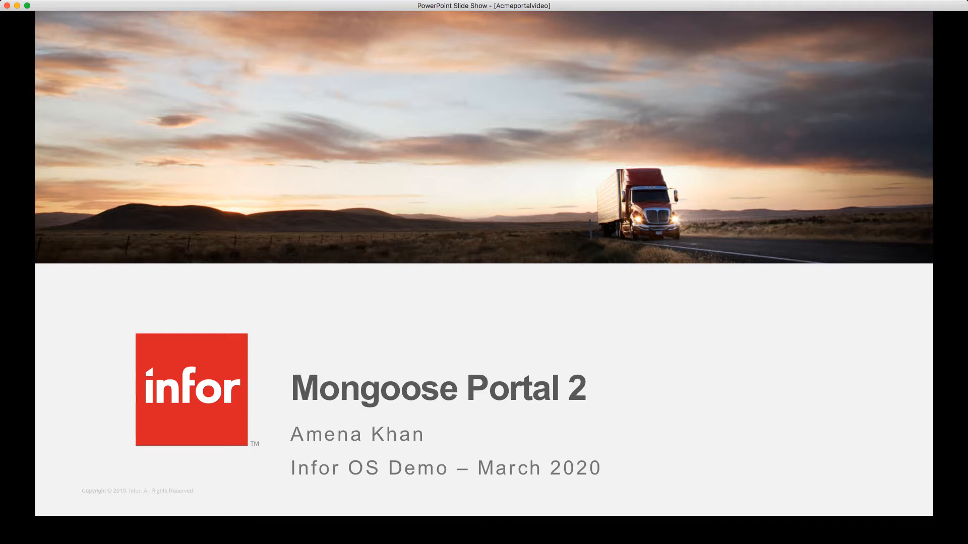
# - Advance the slide show past the objectives slide to the Demo slide
pyautogui.press('Right')
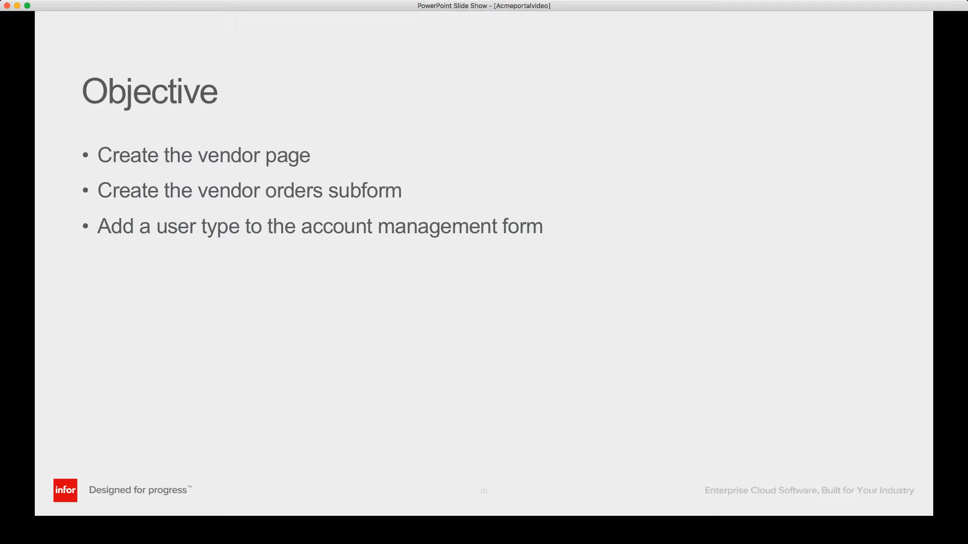
pyautogui.press('Right')
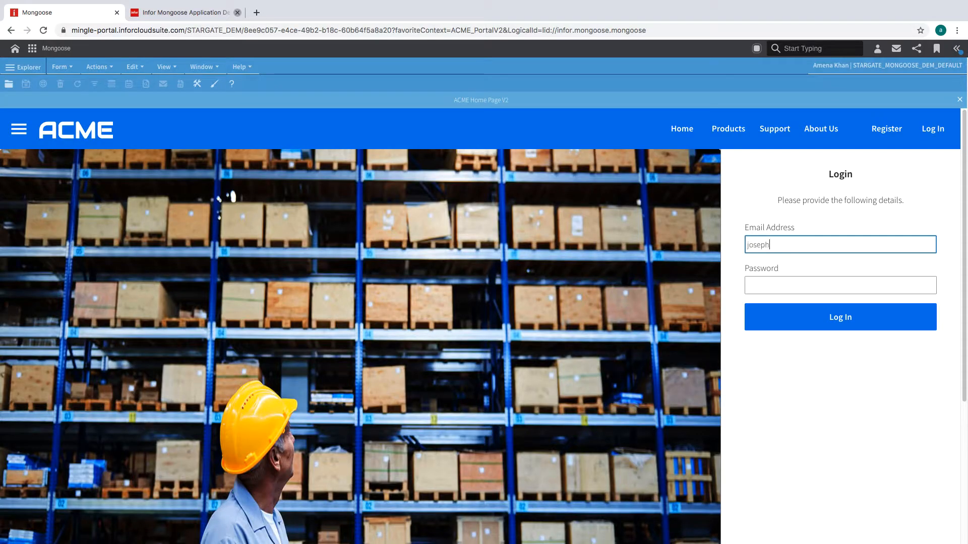
# - Sign in to the ACME portal with the first account's e-mail and password, then log out
pyautogui.press('Tab')
pyautogui.write('••••••')
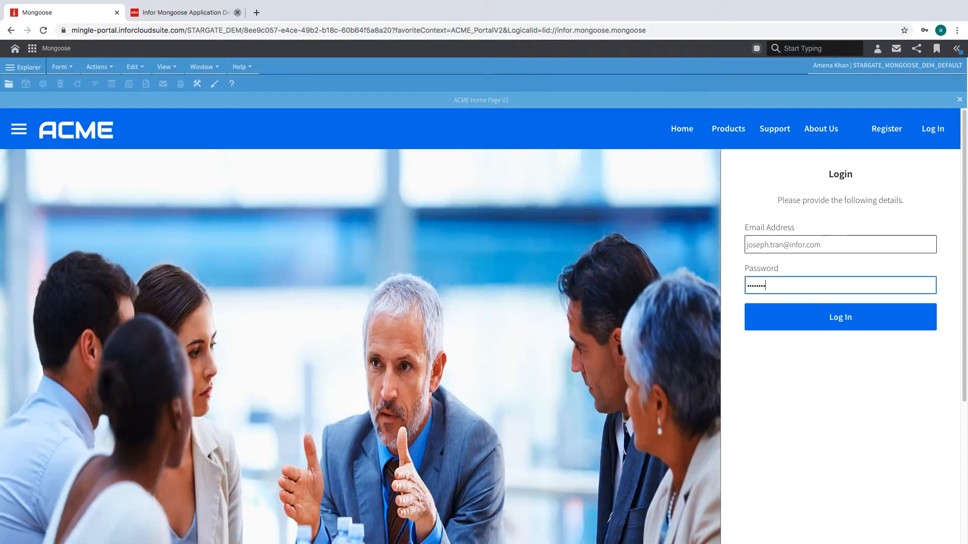
pyautogui.click(845, 327)
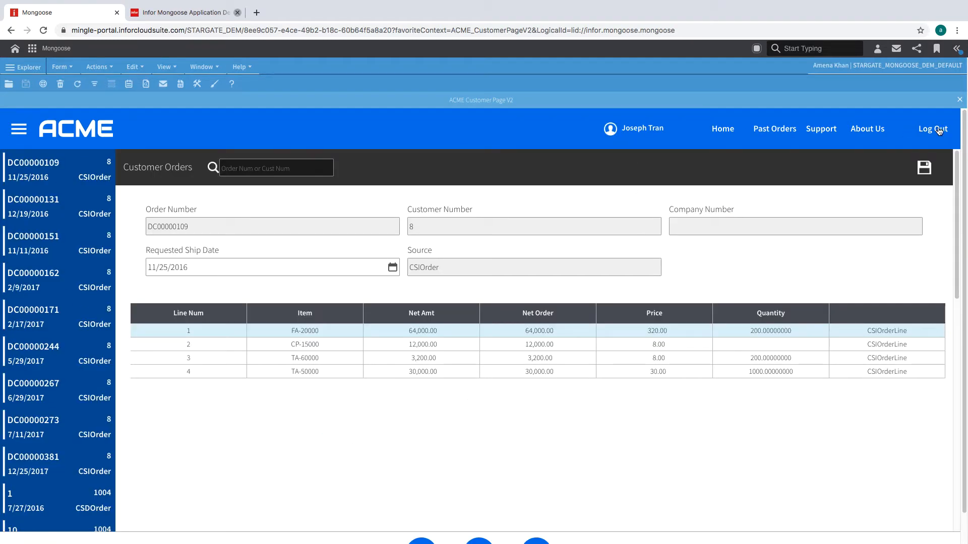
pyautogui.click(939, 131)
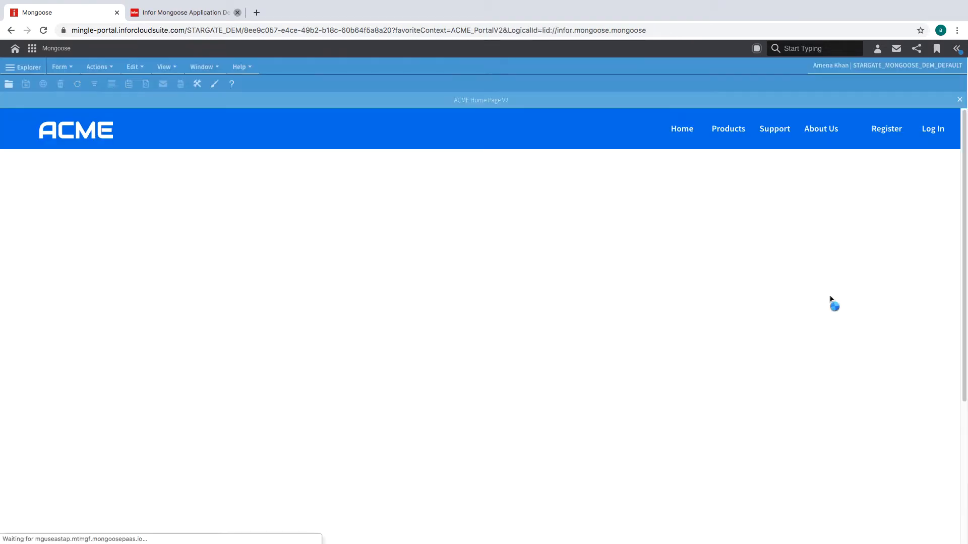
# - Log in with the vendor user's e-mail address and password
pyautogui.click(785, 251)
pyautogui.press('Tab')
pyautogui.write('••••••••')
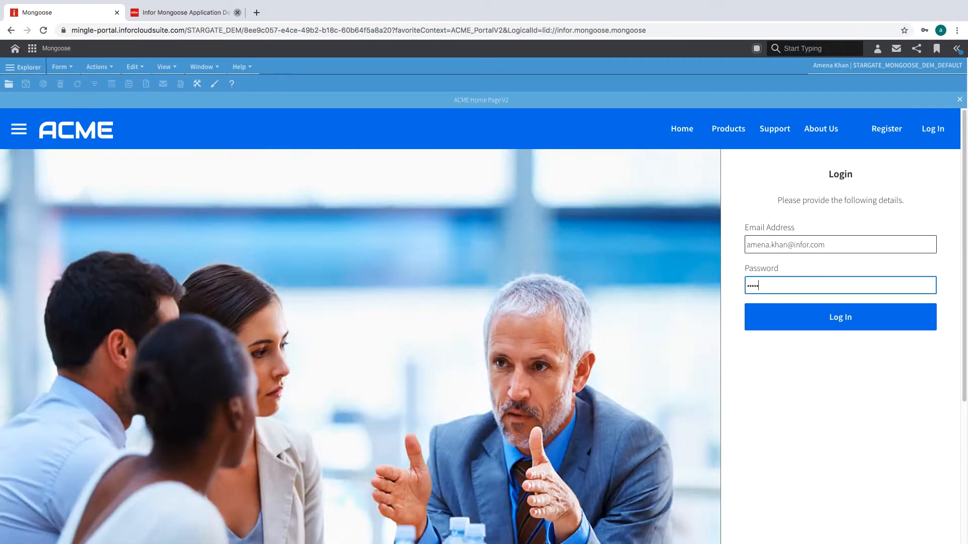
pyautogui.click(810, 321)
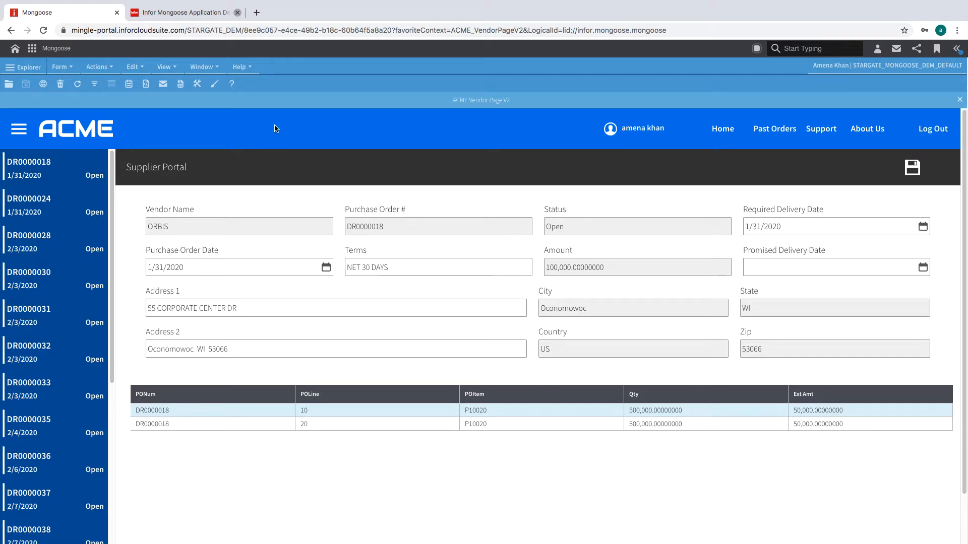
# - Copy the PortalAK_CustomerPage form definition as a new form named PortalAK_VendorPage
pyautogui.click(179, 15)
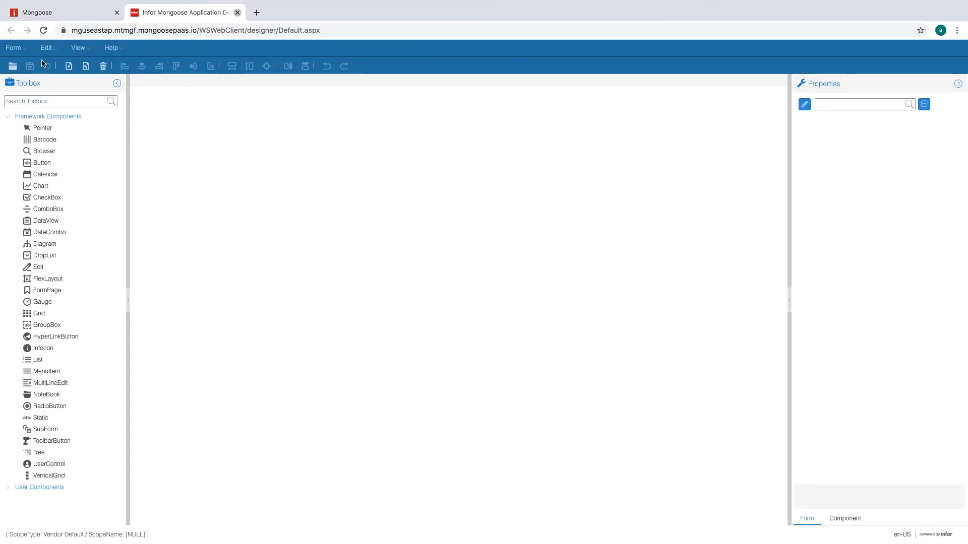
pyautogui.click(26, 49)
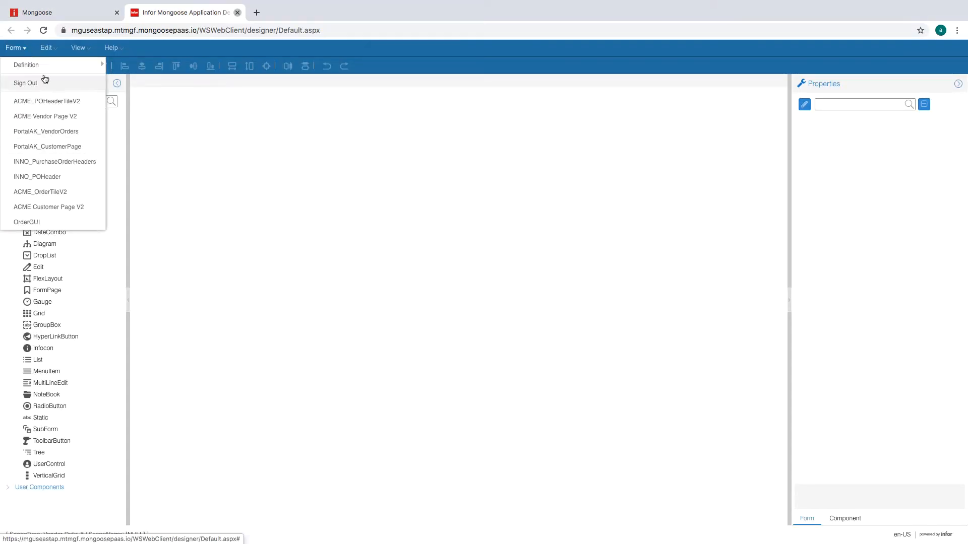
pyautogui.moveTo(76, 65)
pyautogui.click(149, 148)
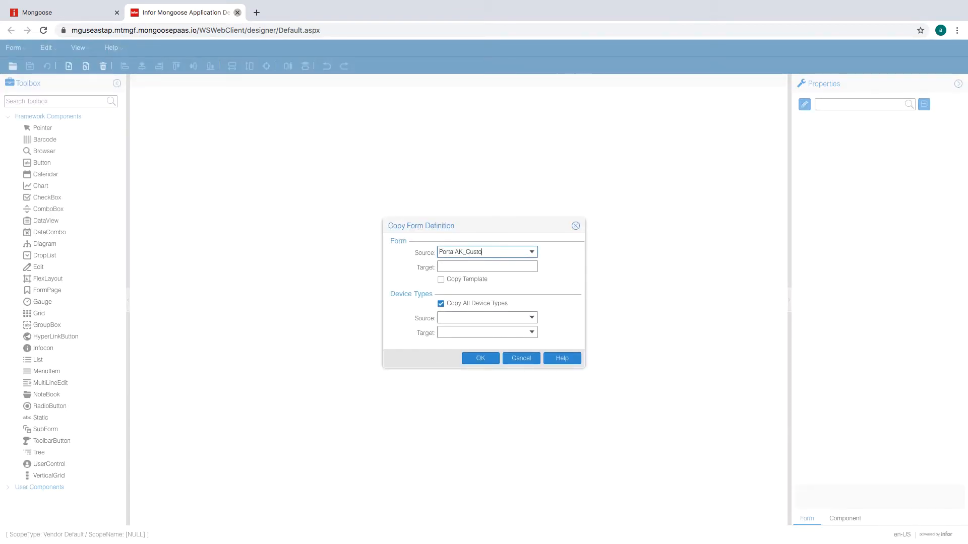
pyautogui.write('PortalAK_CustomerPage')
pyautogui.click(530, 252)
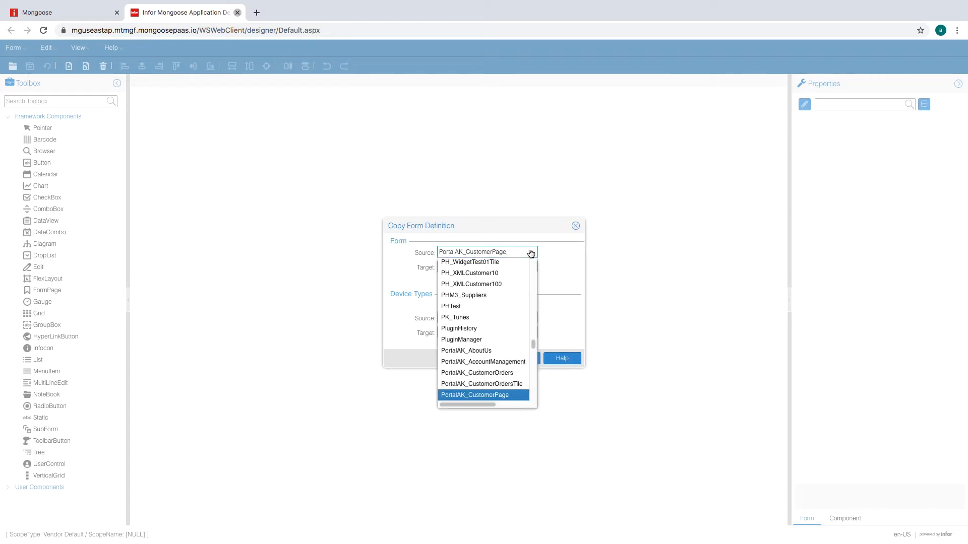
pyautogui.click(476, 395)
pyautogui.click(503, 266)
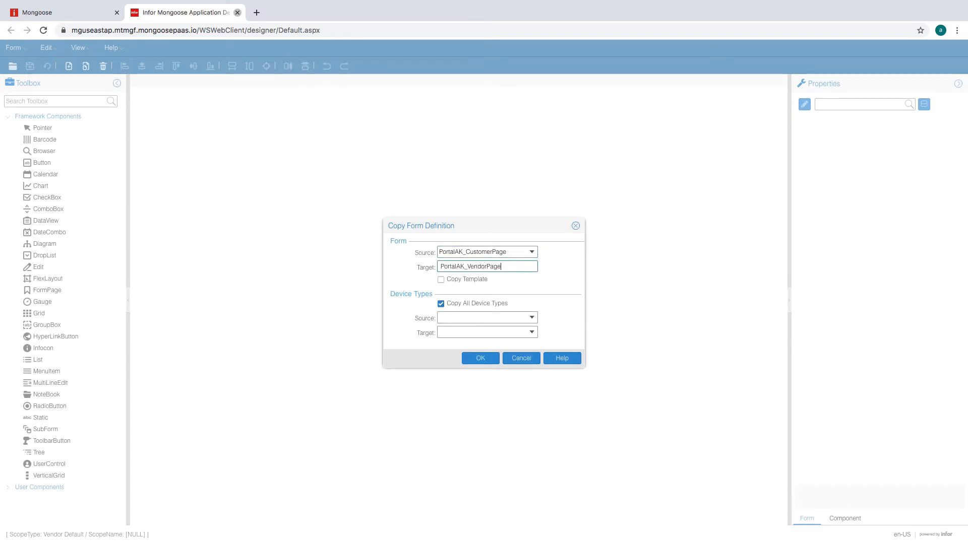
pyautogui.click(492, 358)
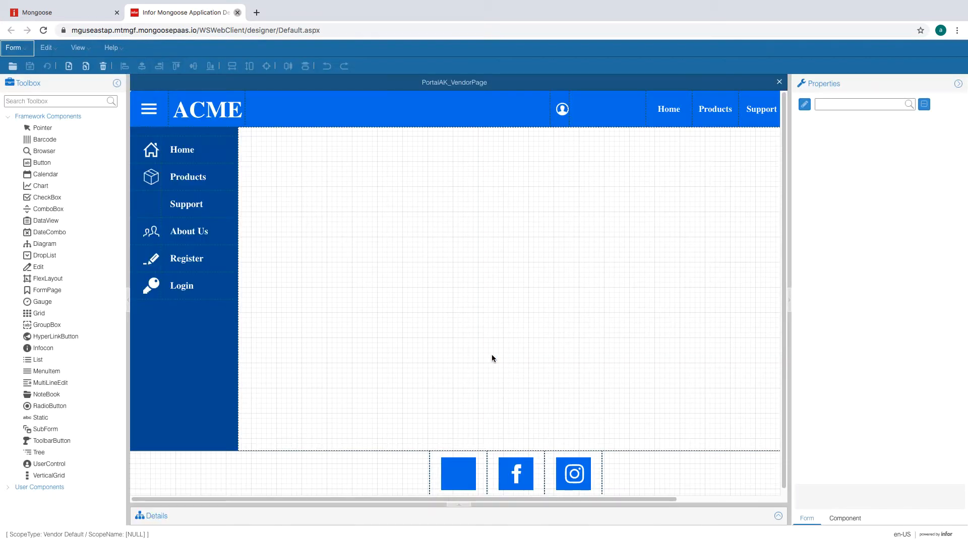
# - Open the PortalAK_VendorOrders form from the recently used forms list
pyautogui.click(453, 372)
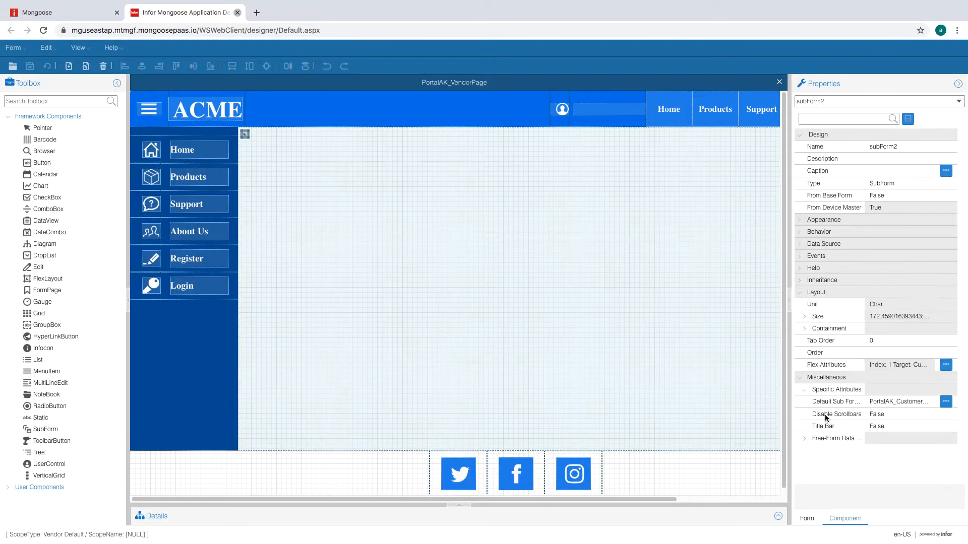
pyautogui.click(22, 47)
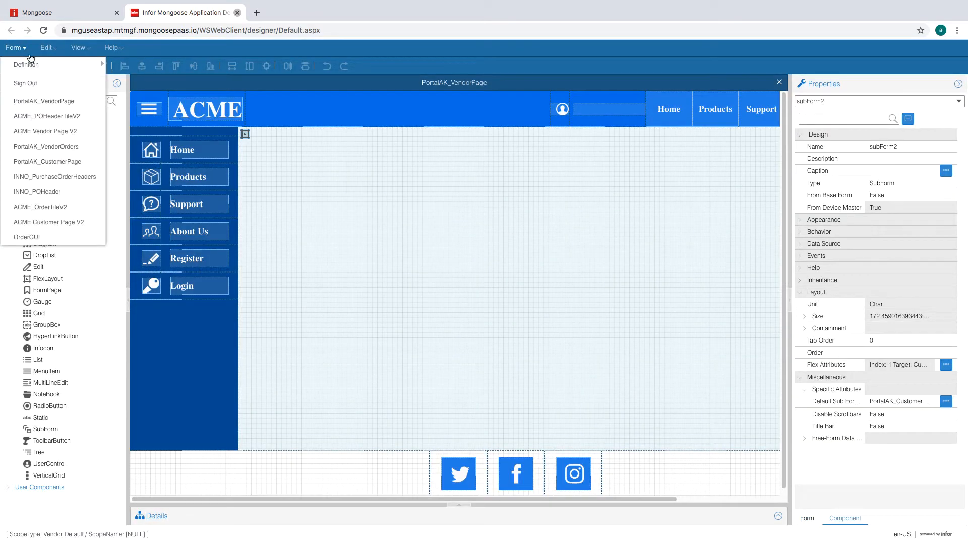
pyautogui.click(46, 146)
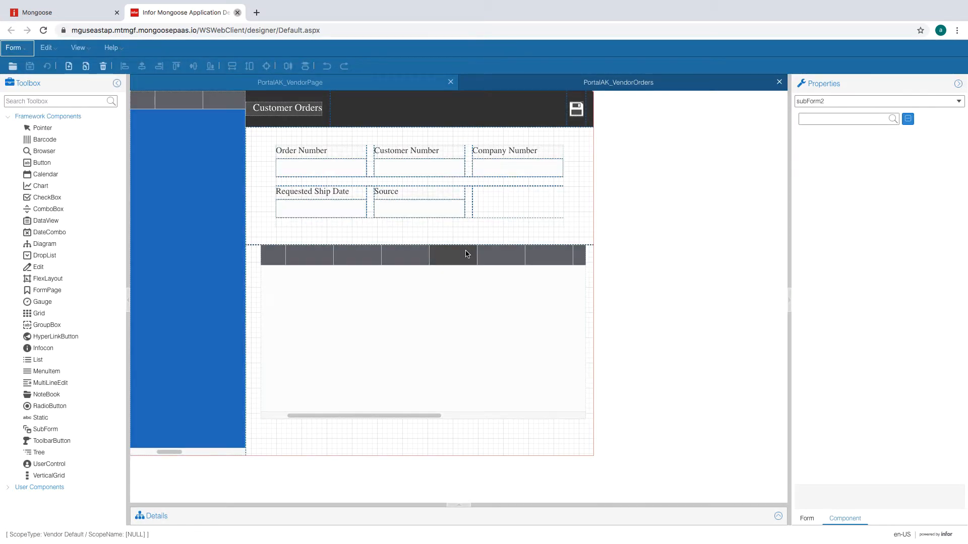
# - Set the outer layout's middle region length to 22 form units
pyautogui.click(502, 210)
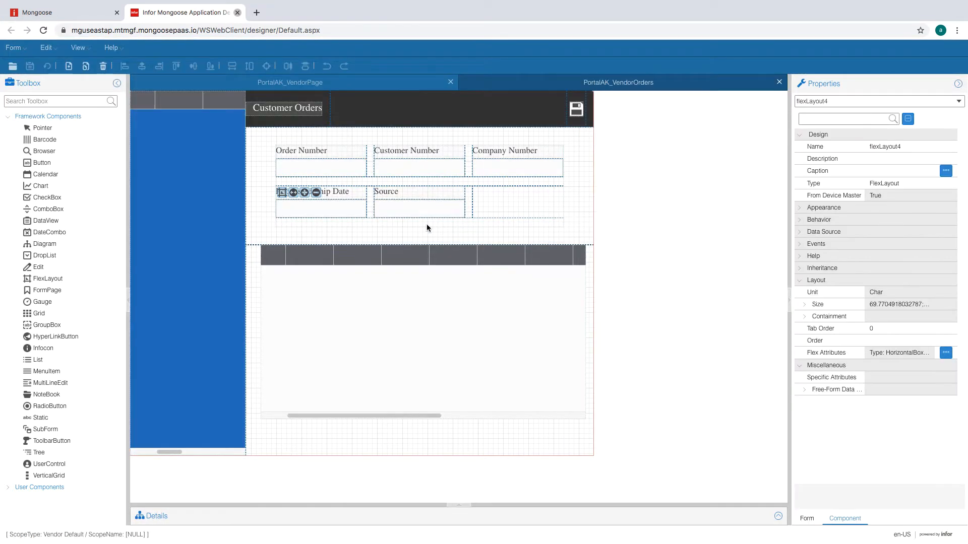
pyautogui.click(381, 183)
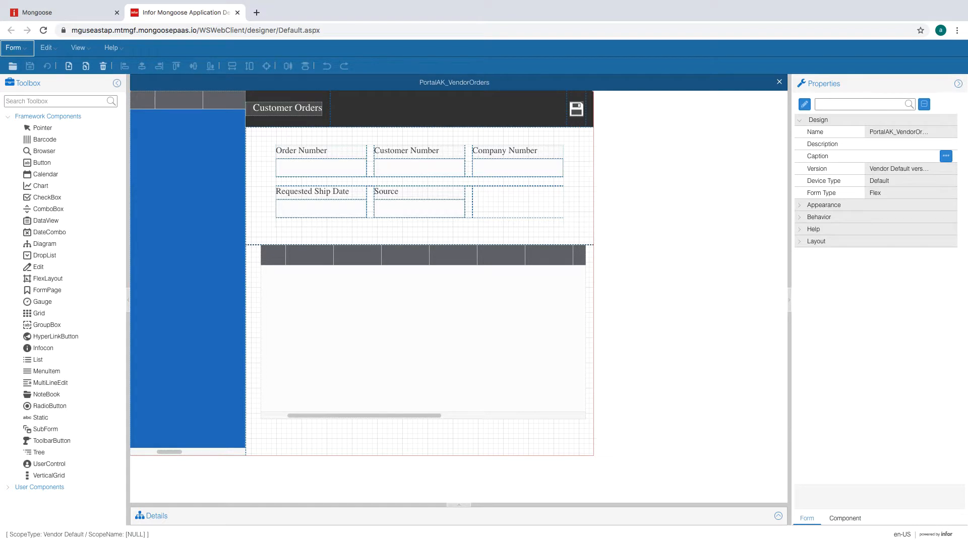
pyautogui.click(269, 145)
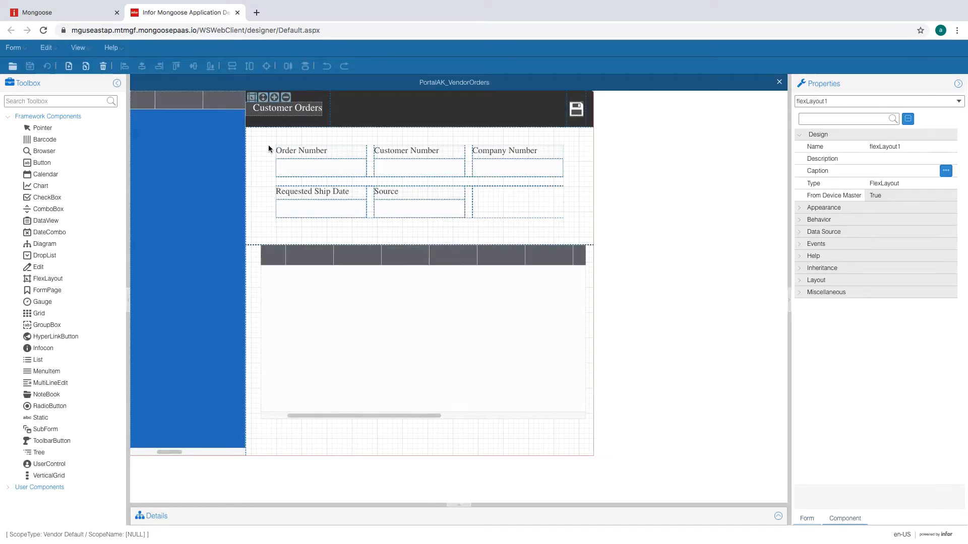
pyautogui.click(252, 97)
pyautogui.click(420, 298)
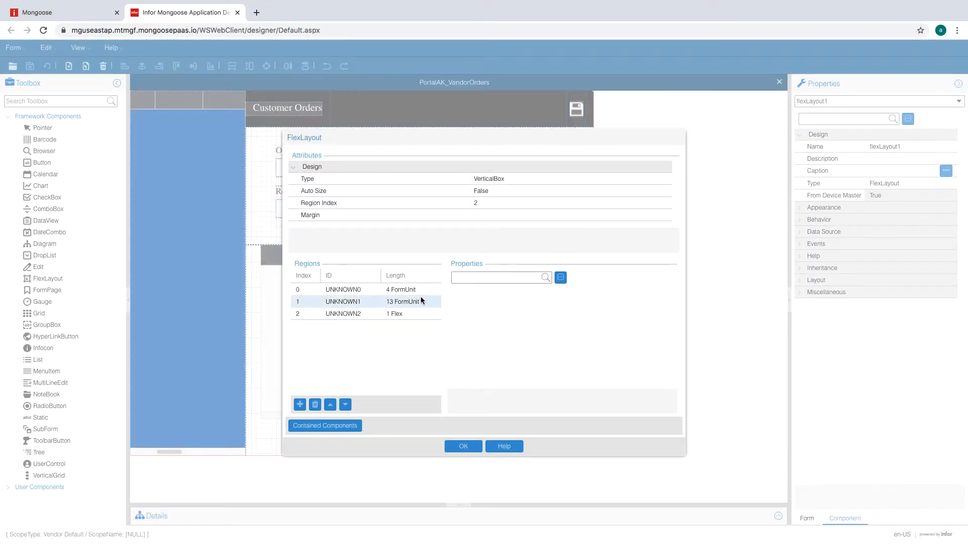
pyautogui.click(572, 316)
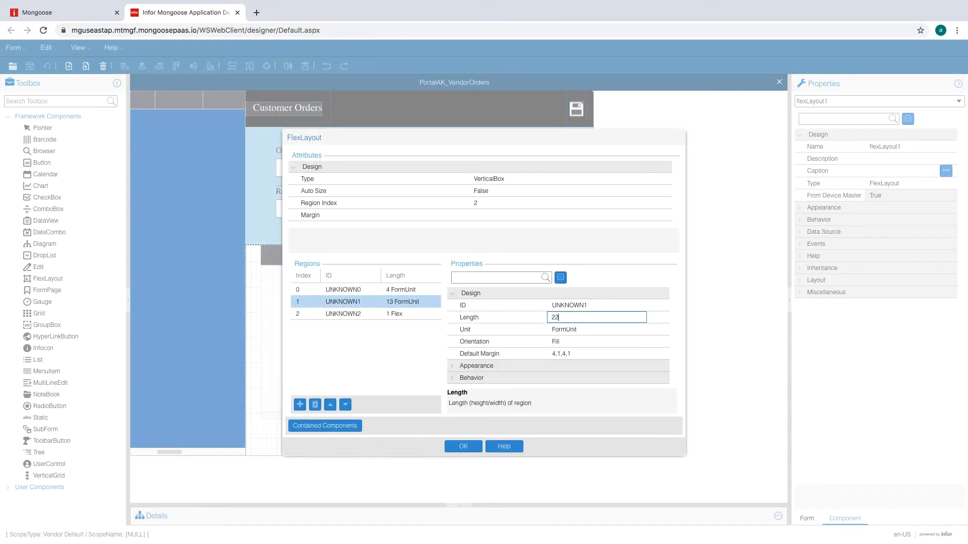
pyautogui.click(591, 326)
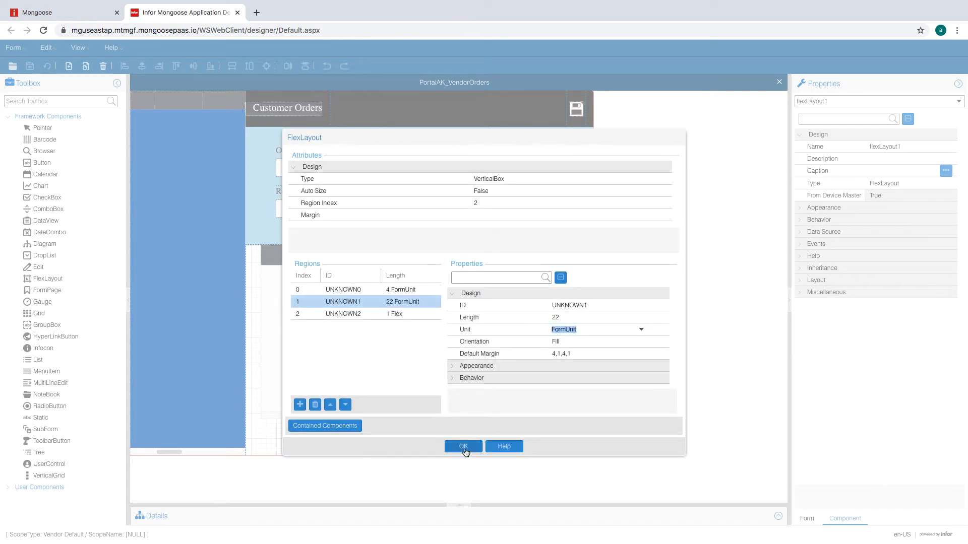
pyautogui.click(463, 447)
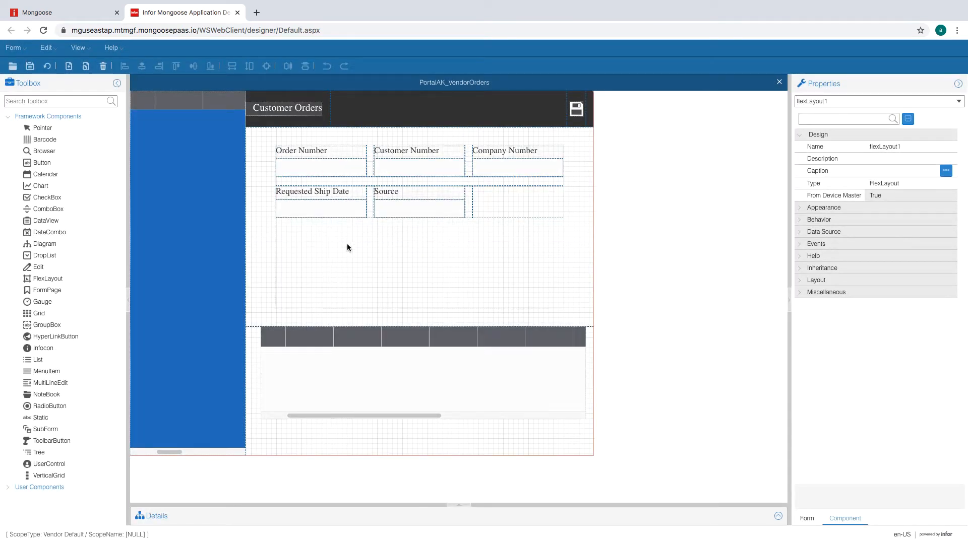
# - Set the field-row layout's first and last regions to 8 form units each
pyautogui.click(361, 181)
pyautogui.click(283, 153)
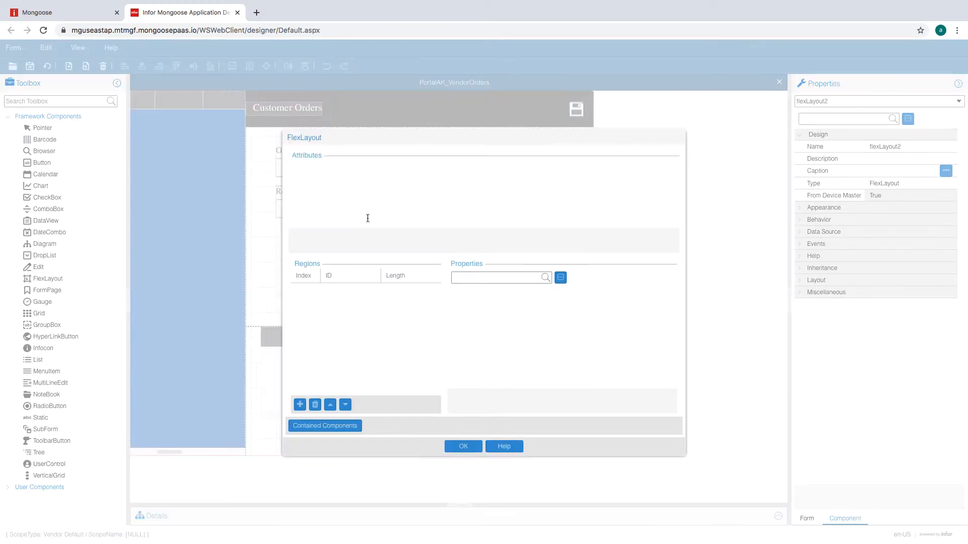
pyautogui.click(415, 293)
pyautogui.click(580, 317)
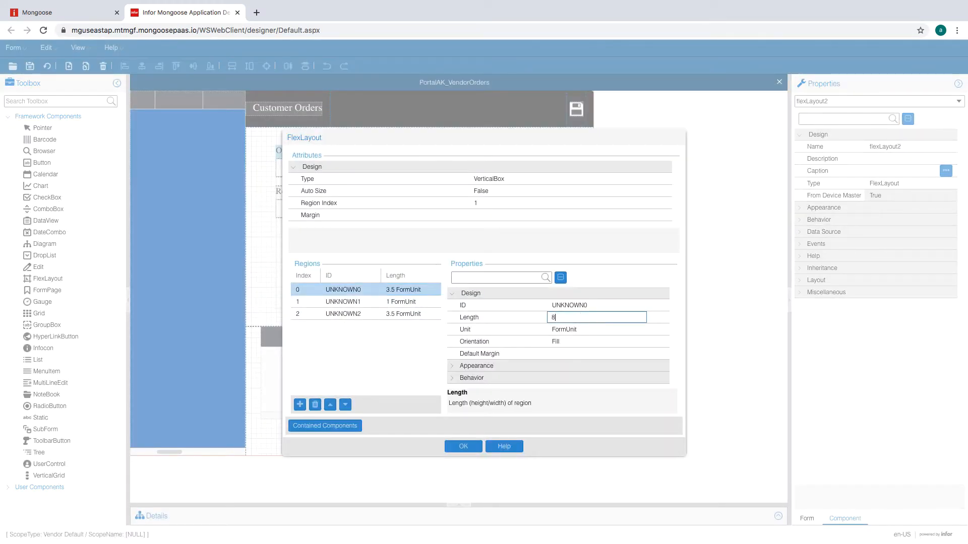
pyautogui.click(427, 310)
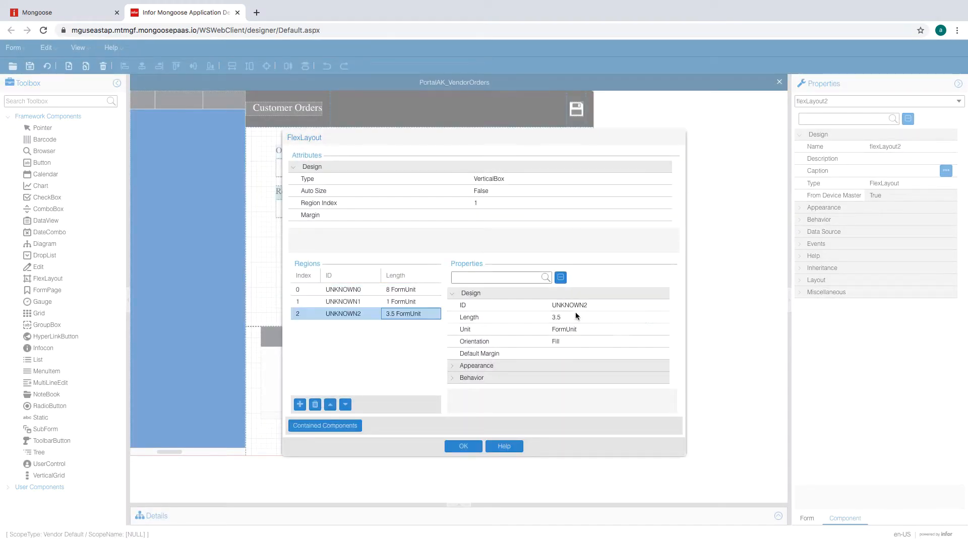
pyautogui.click(575, 317)
pyautogui.write('8')
pyautogui.press('Return')
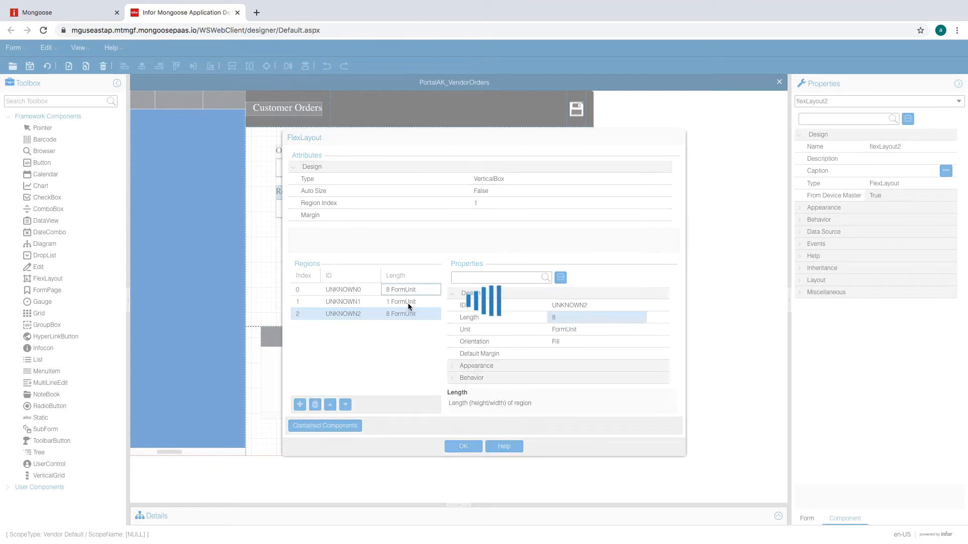
pyautogui.click(468, 445)
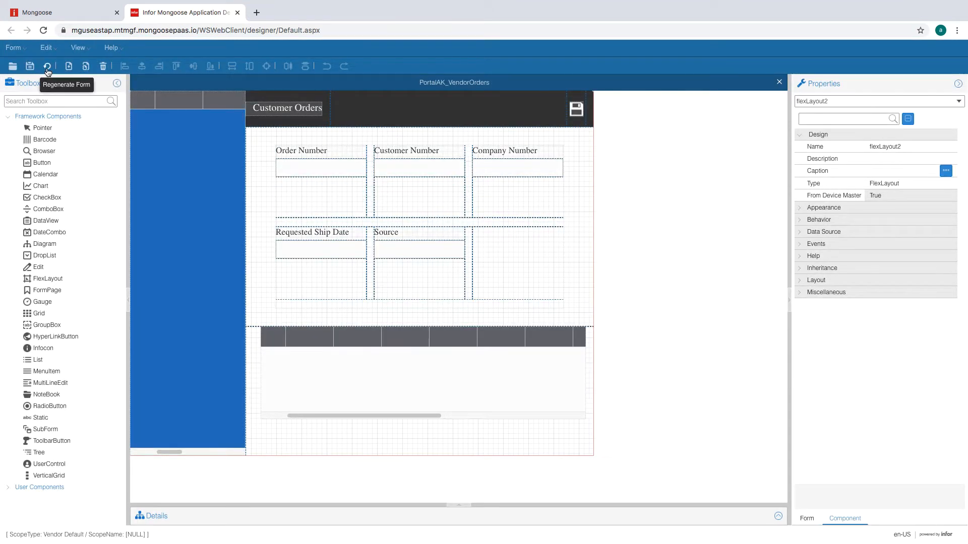
# - Regenerate the form and delete both header field rows, including Requested Ship Date and Source
pyautogui.click(47, 66)
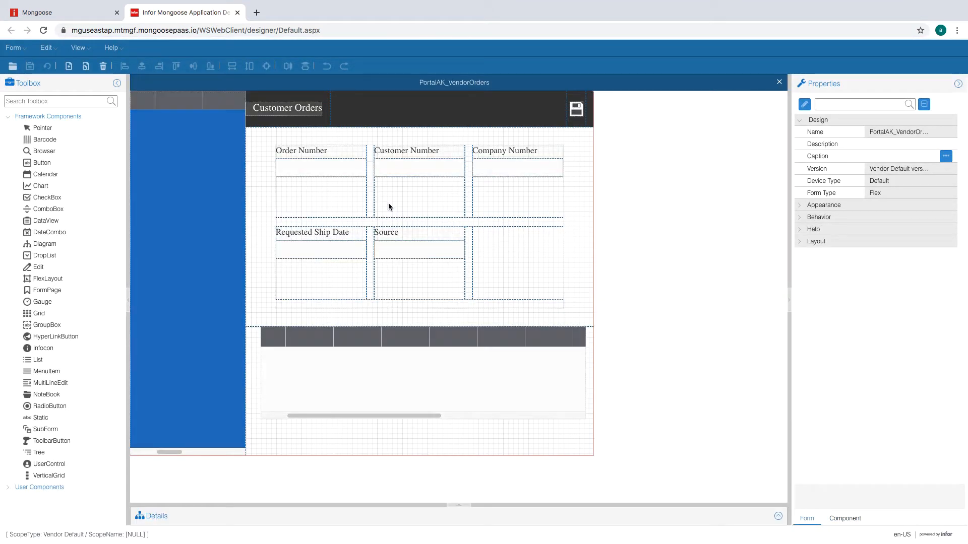
pyautogui.click(333, 200)
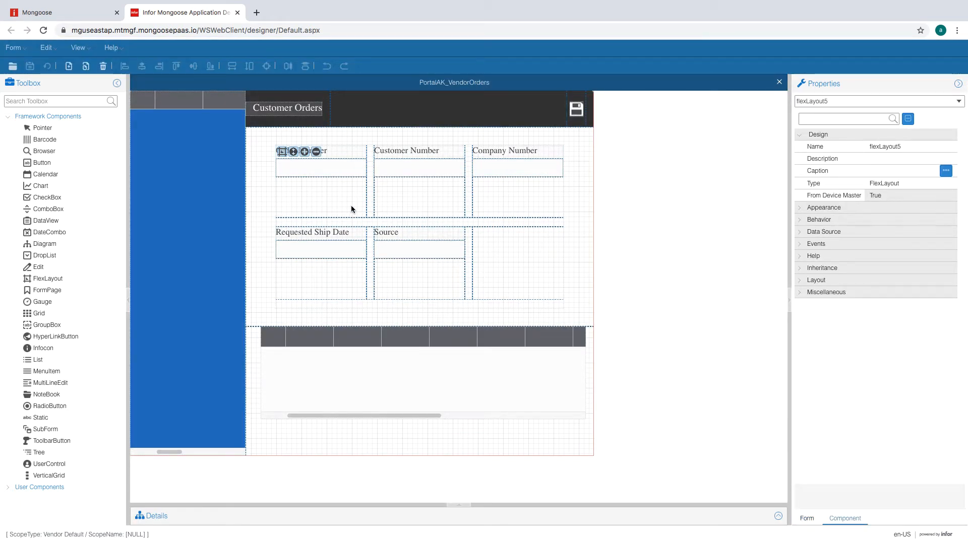
pyautogui.press('Delete')
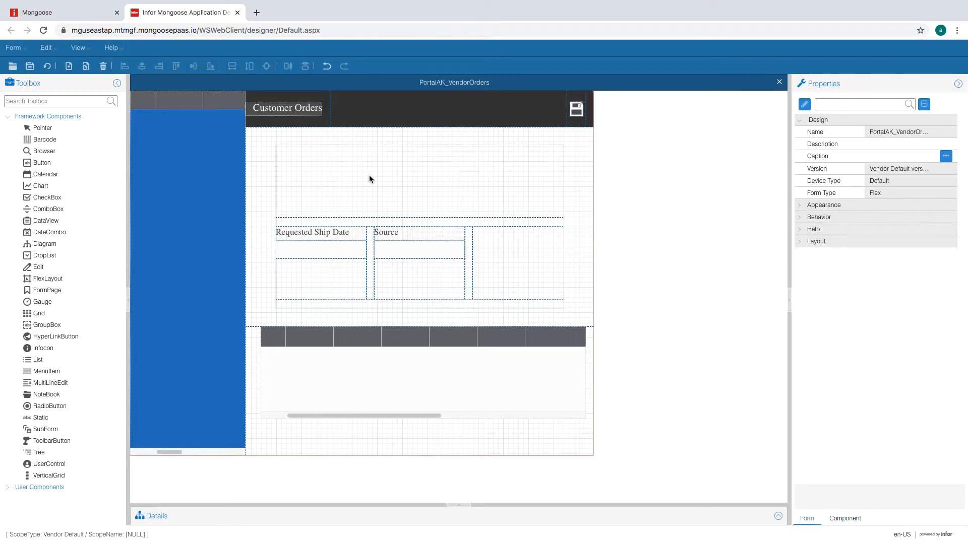
pyautogui.click(369, 251)
pyautogui.press('Delete')
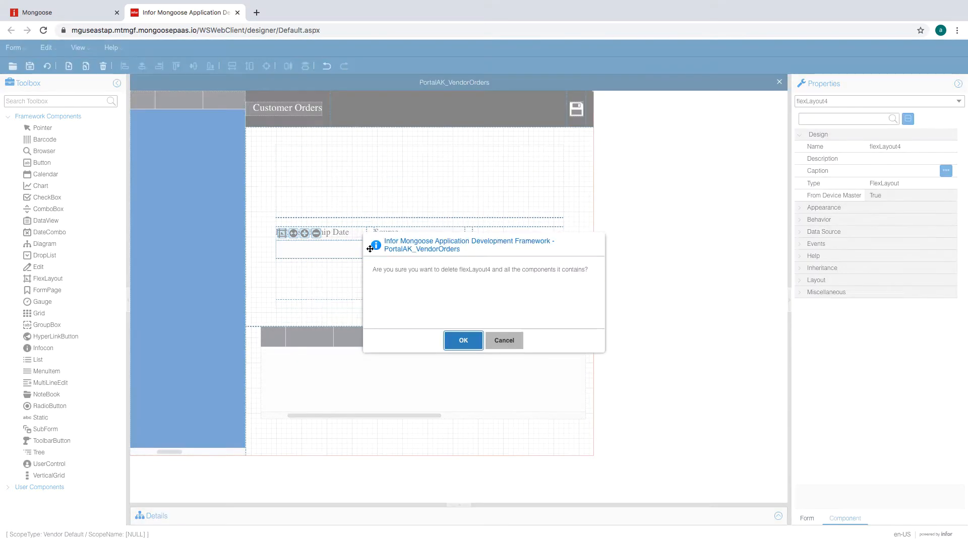
pyautogui.press('Return')
pyautogui.click(378, 186)
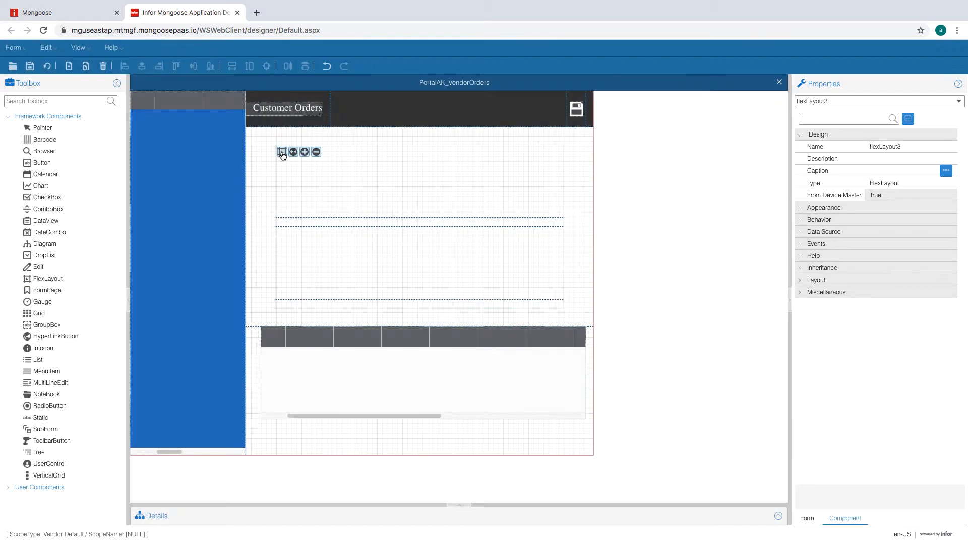
# - Add two regions to flexLayout3 and make the first 3.5 FormUnit with Fill orientation
pyautogui.click(282, 152)
pyautogui.click(300, 404)
pyautogui.click(300, 405)
pyautogui.click(343, 301)
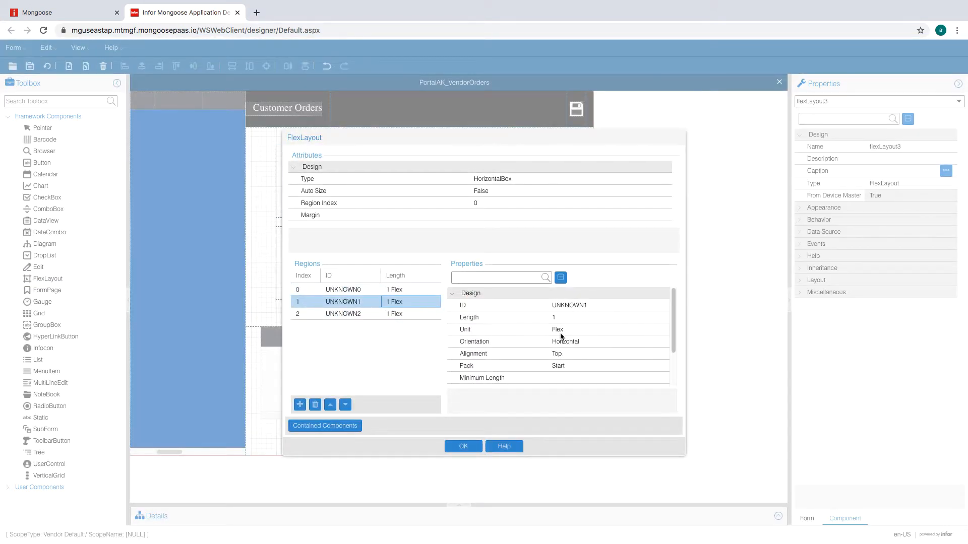
pyautogui.click(342, 289)
pyautogui.click(596, 330)
pyautogui.click(597, 343)
pyautogui.click(590, 318)
pyautogui.write('3.5')
pyautogui.click(586, 330)
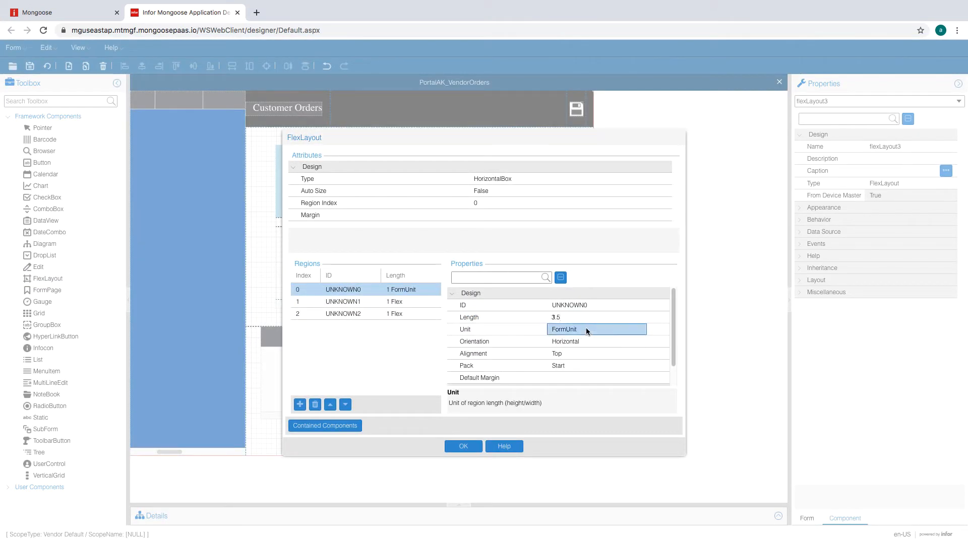
pyautogui.click(581, 318)
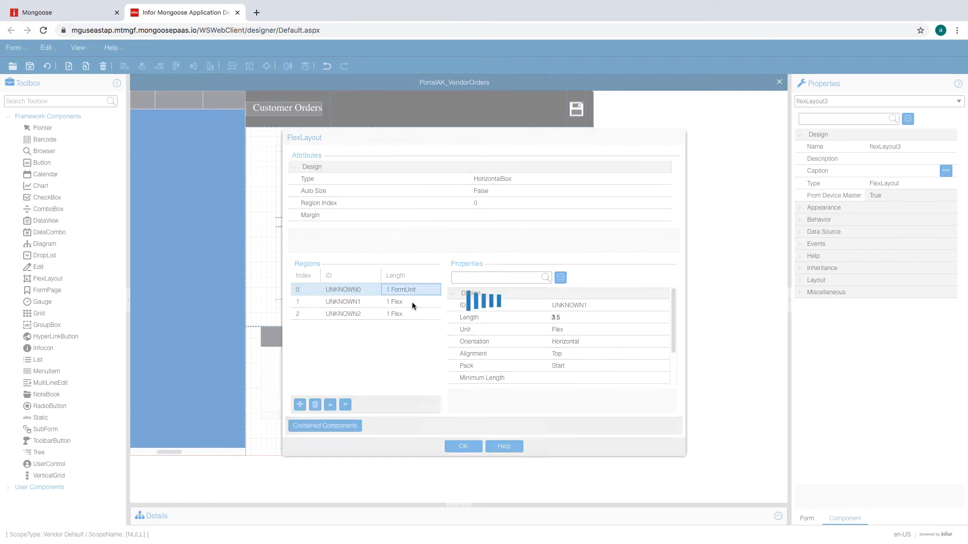
pyautogui.click(621, 342)
pyautogui.click(584, 318)
pyautogui.write('3.')
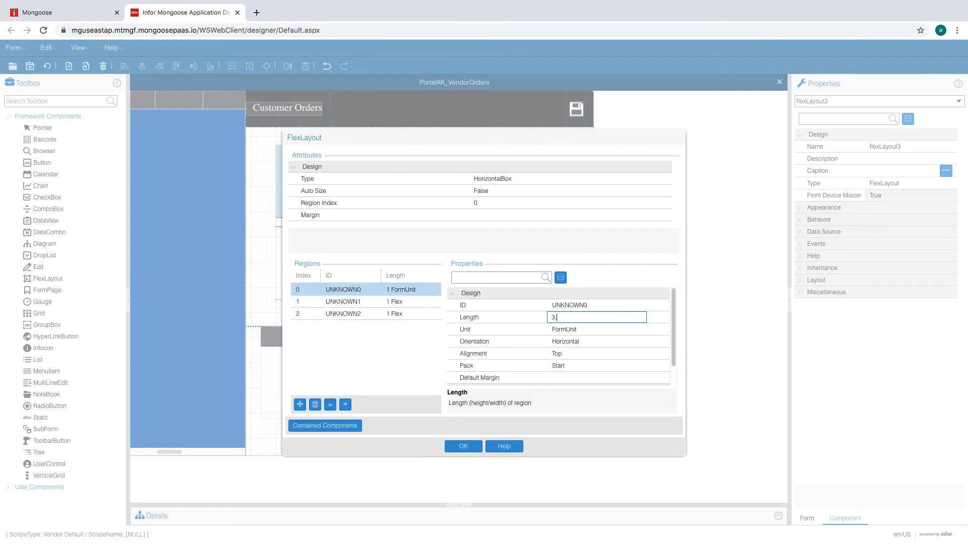
pyautogui.write('5')
pyautogui.click(583, 342)
pyautogui.click(626, 343)
pyautogui.click(625, 353)
pyautogui.click(599, 354)
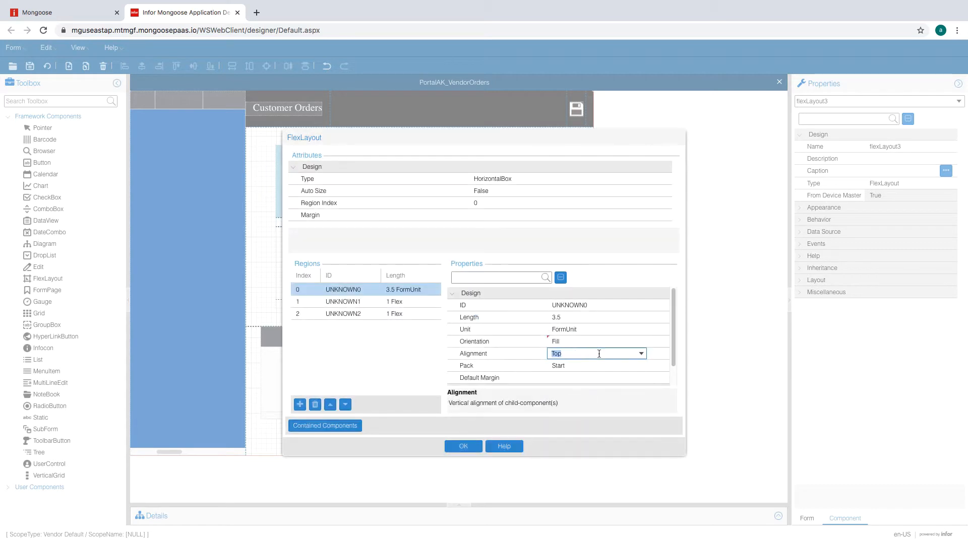
# - Set the second region to FormUnit with Fill orientation
pyautogui.click(404, 301)
pyautogui.click(595, 342)
pyautogui.click(605, 329)
pyautogui.click(616, 342)
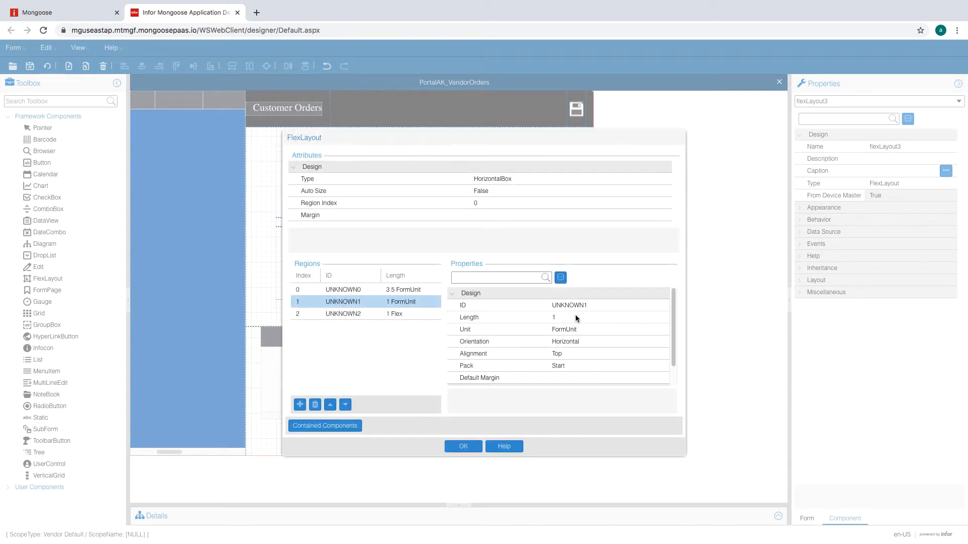
pyautogui.click(585, 342)
pyautogui.click(631, 344)
# - Make the third region 3.5 FormUnit with Fill orientation and apply the region settings
pyautogui.click(629, 353)
pyautogui.click(586, 330)
pyautogui.click(403, 314)
pyautogui.click(594, 318)
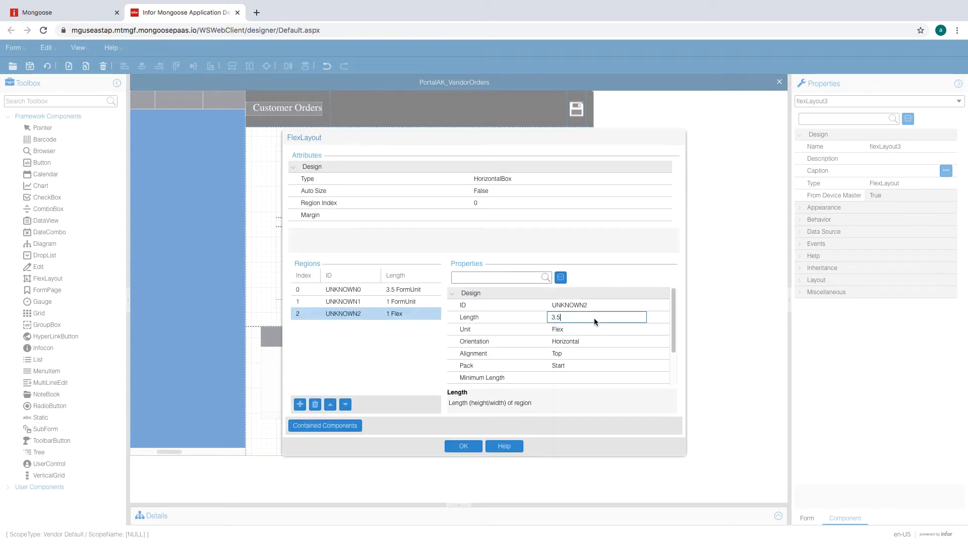
pyautogui.click(612, 331)
pyautogui.click(641, 332)
pyautogui.click(602, 341)
pyautogui.click(598, 318)
pyautogui.click(613, 330)
pyautogui.click(641, 332)
pyautogui.click(612, 341)
pyautogui.click(598, 318)
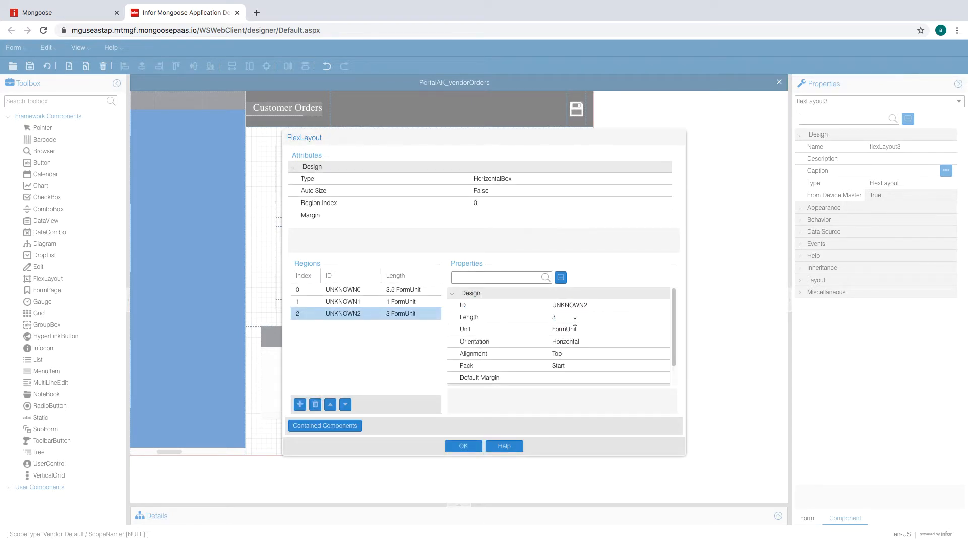
pyautogui.click(582, 342)
pyautogui.click(641, 342)
pyautogui.click(620, 353)
pyautogui.click(590, 329)
pyautogui.click(582, 318)
pyautogui.write('3.5')
pyautogui.click(572, 330)
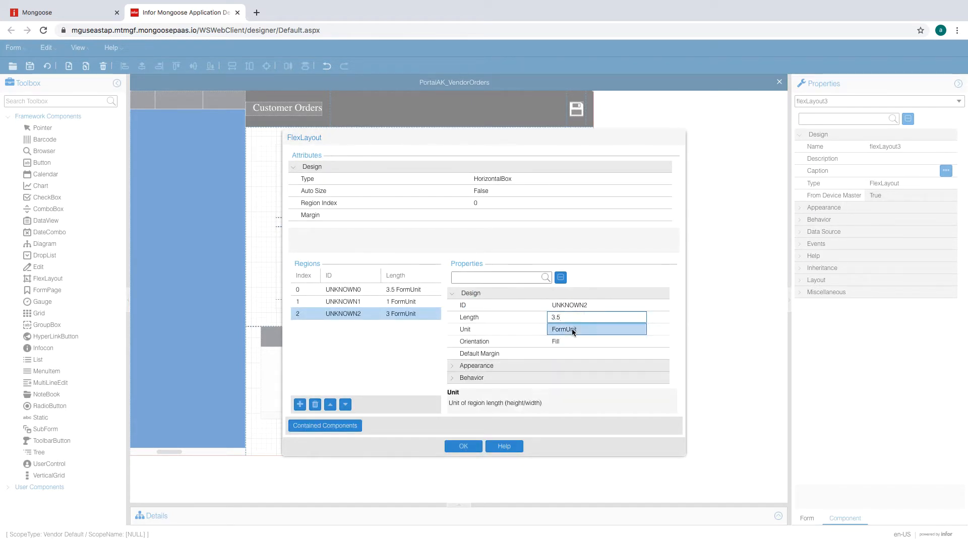
pyautogui.press('Tab')
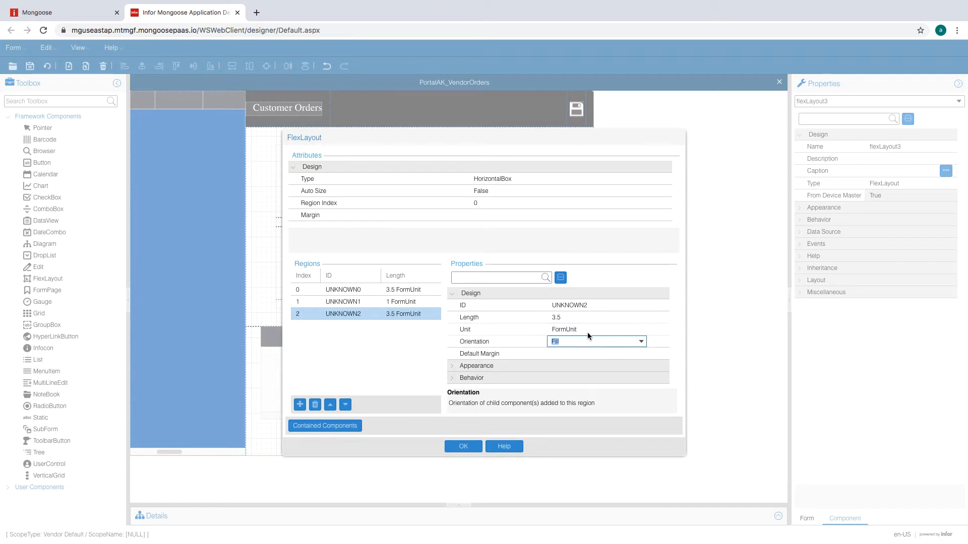
pyautogui.click(462, 447)
# - Change flexLayout3's container type to VerticalBox
pyautogui.click(293, 152)
pyautogui.click(524, 178)
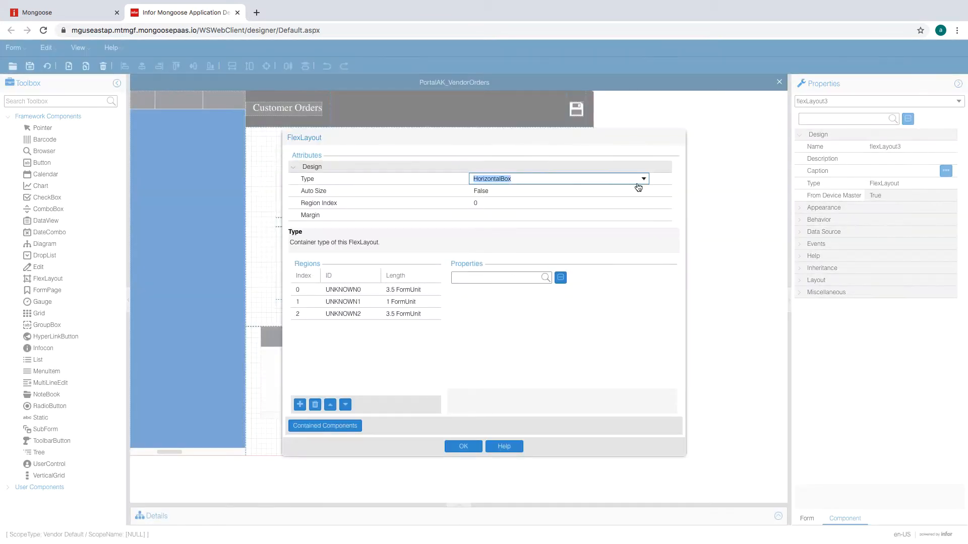
pyautogui.click(643, 180)
pyautogui.click(587, 199)
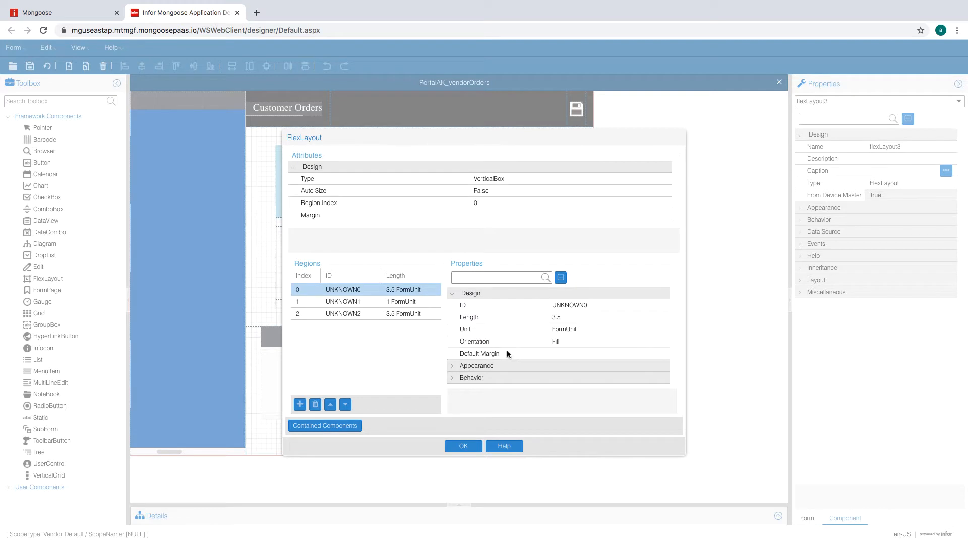
# - Apply the VerticalBox change, then drop a new FlexLayout in the lower region with three regions
pyautogui.click(451, 446)
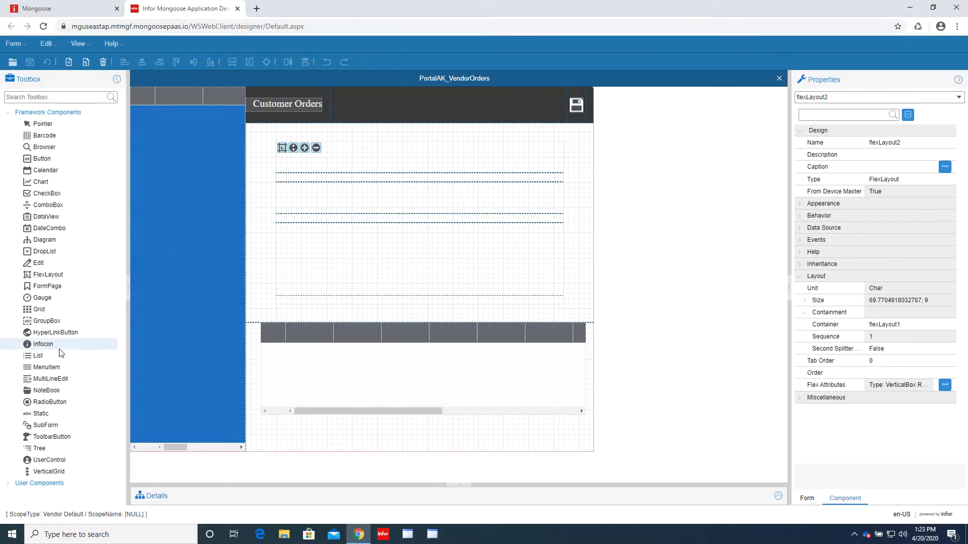
pyautogui.click(48, 278)
pyautogui.click(337, 262)
pyautogui.click(293, 230)
pyautogui.click(300, 393)
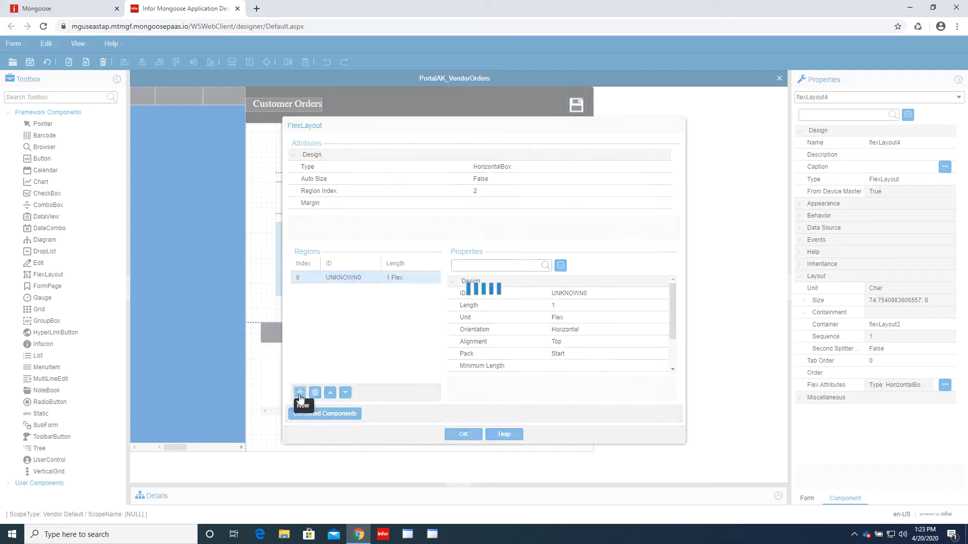
pyautogui.click(300, 392)
# - Set the new layout's first region to 3.5 FormUnit
pyautogui.click(344, 277)
pyautogui.click(623, 319)
pyautogui.click(640, 317)
pyautogui.click(595, 338)
pyautogui.click(585, 308)
pyautogui.write('3.5')
pyautogui.click(586, 330)
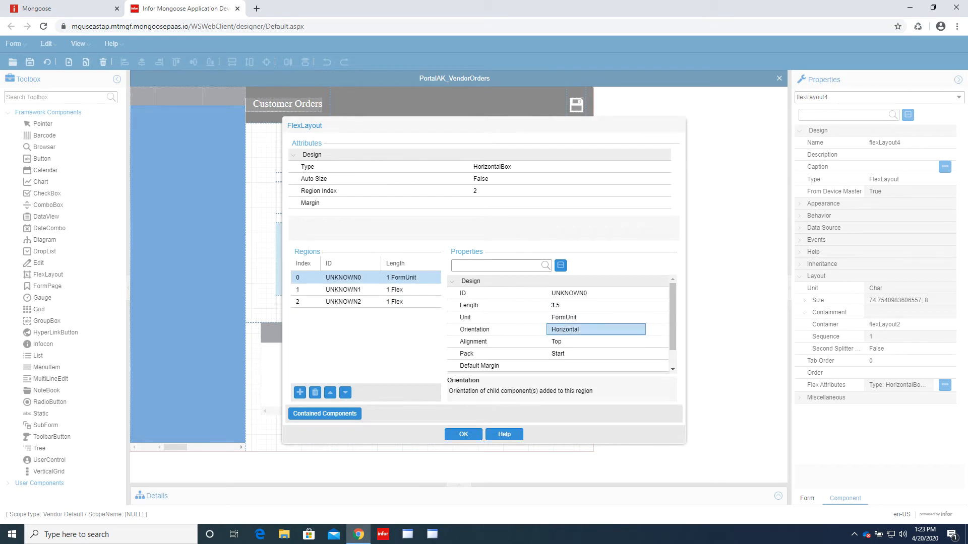
pyautogui.click(586, 330)
pyautogui.click(640, 329)
# - Make the second region 1 FormUnit and the third 3.5 FormUnit, then apply and reload the form
pyautogui.click(579, 361)
pyautogui.click(582, 341)
pyautogui.click(344, 290)
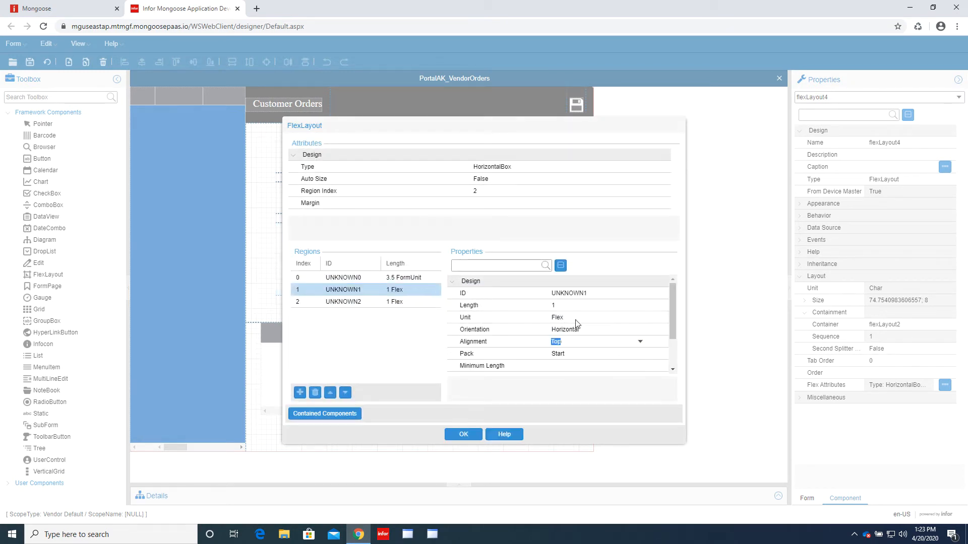
pyautogui.click(584, 318)
pyautogui.click(640, 318)
pyautogui.click(595, 338)
pyautogui.click(587, 306)
pyautogui.click(432, 304)
pyautogui.click(595, 318)
pyautogui.click(640, 317)
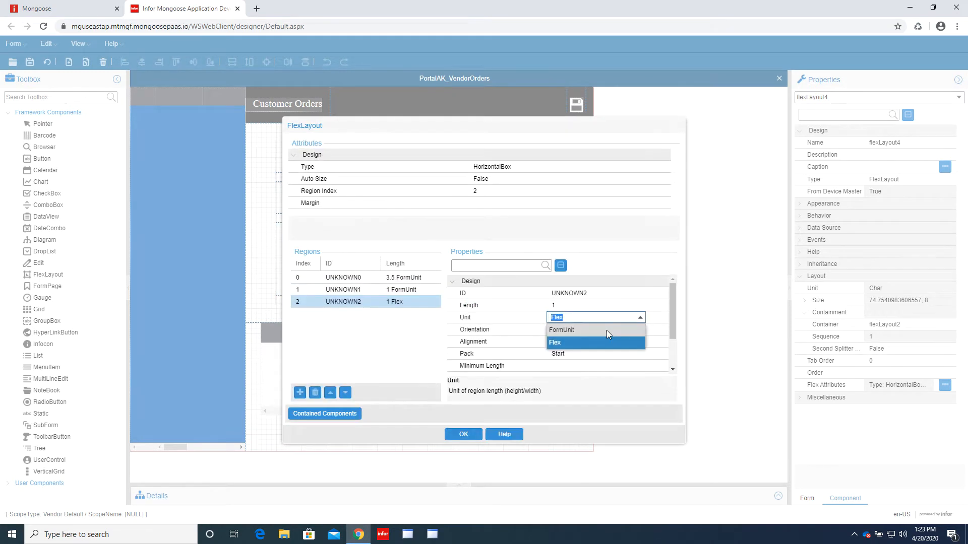
pyautogui.click(607, 331)
pyautogui.click(612, 329)
pyautogui.click(639, 330)
pyautogui.click(587, 361)
pyautogui.click(585, 306)
pyautogui.write('3.5')
pyautogui.click(587, 330)
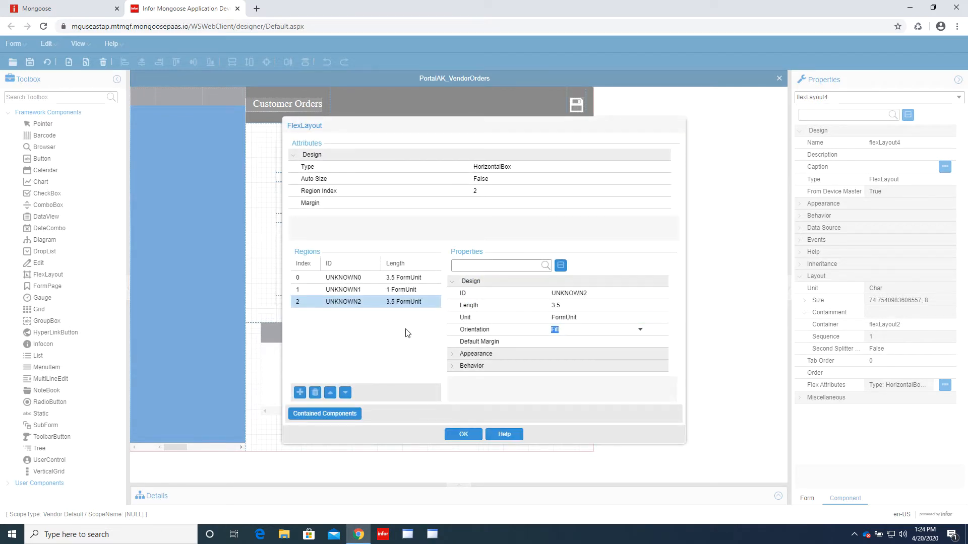
pyautogui.click(463, 434)
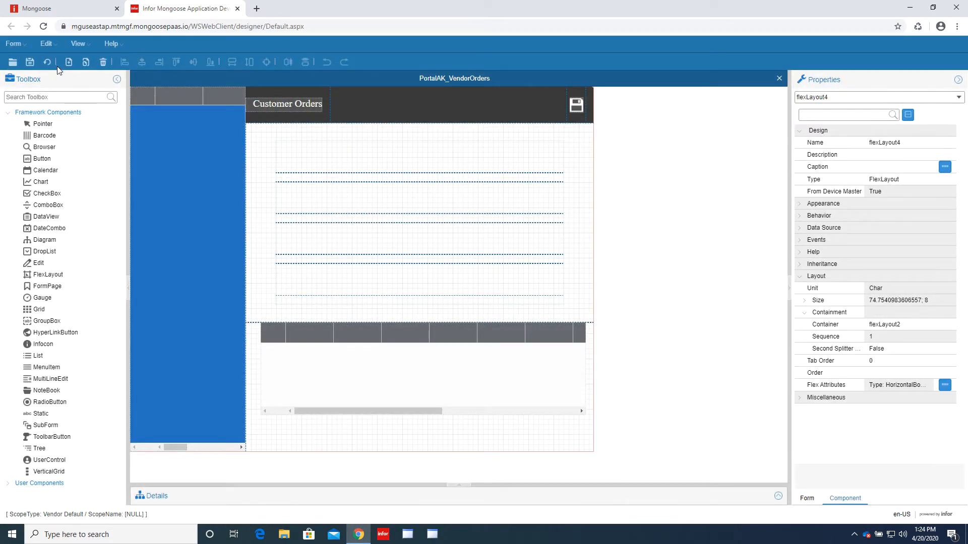
pyautogui.click(47, 62)
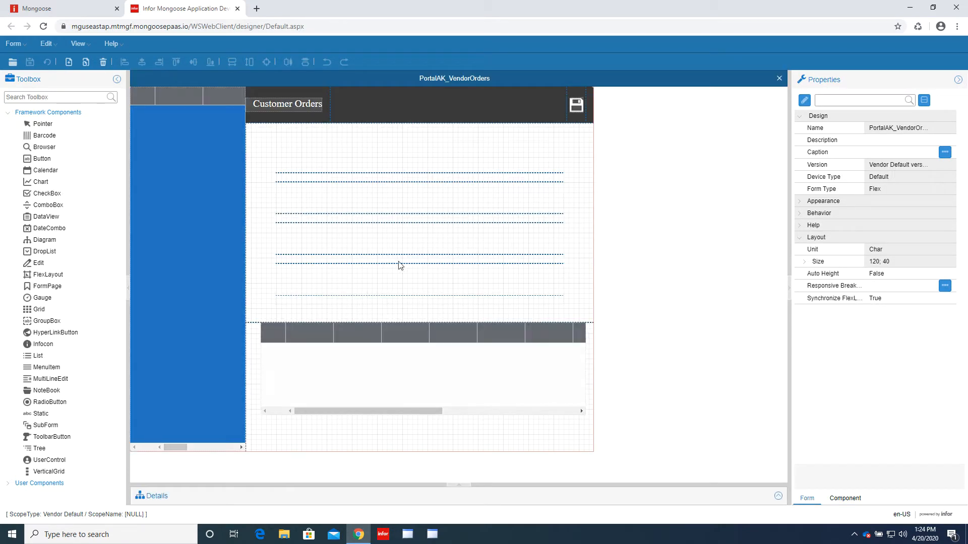
# - Draw a new flex layout, flexLayout5, inside the top layout row
pyautogui.click(337, 161)
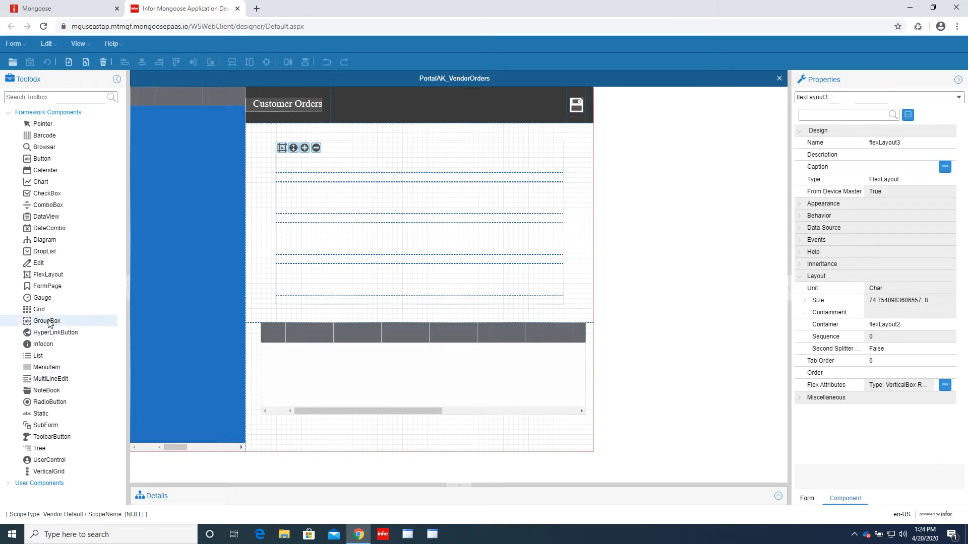
pyautogui.click(47, 274)
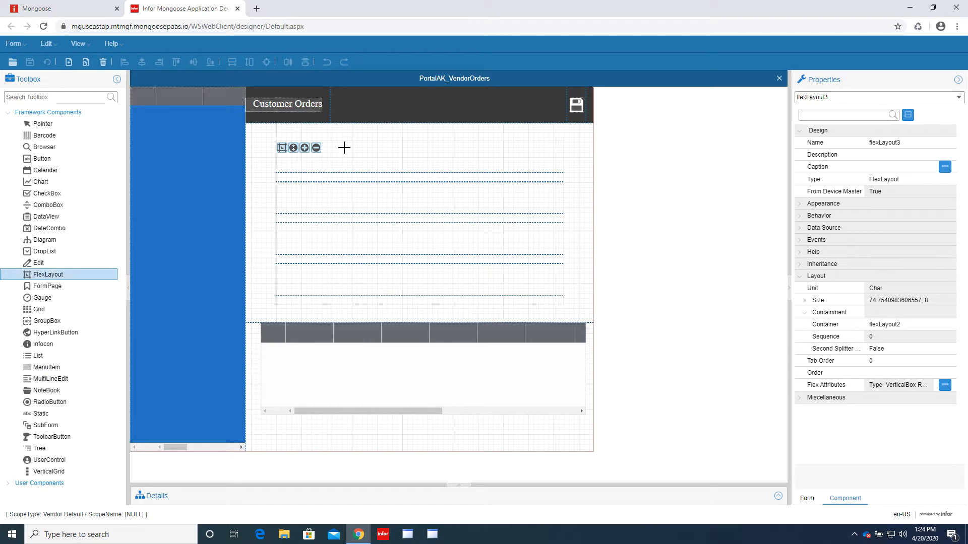
pyautogui.moveTo(343, 147); pyautogui.dragTo(426, 171)
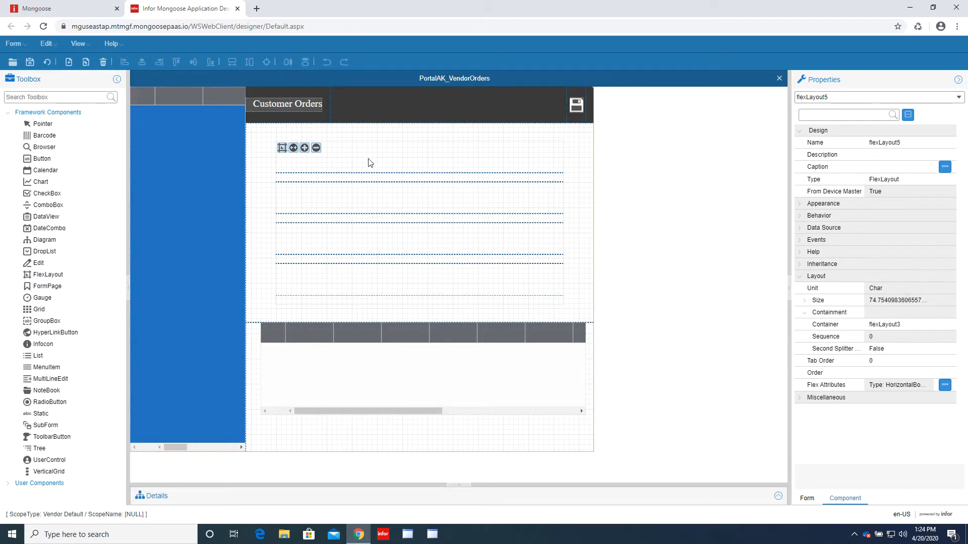
# - Add six regions to flexLayout5 in its region editor, giving seven regions
pyautogui.click(280, 150)
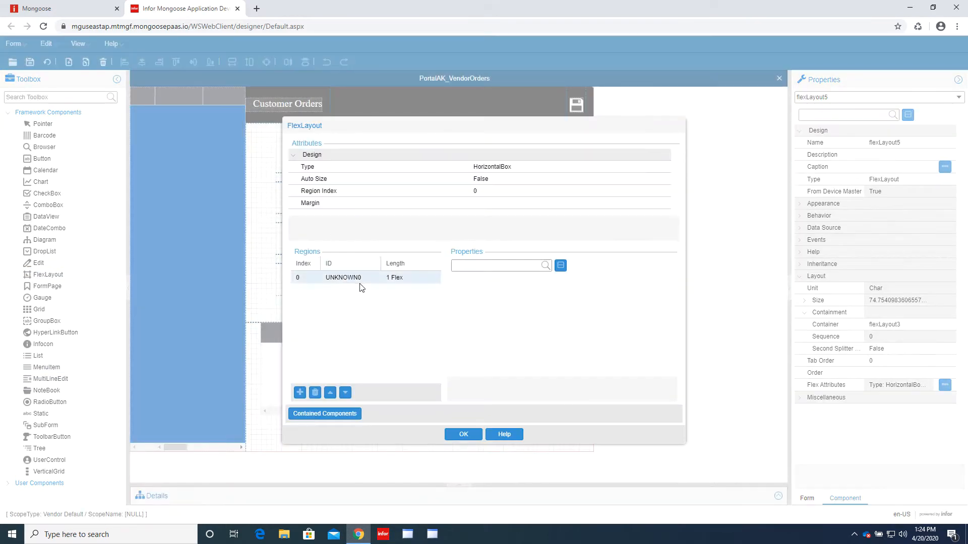
pyautogui.click(299, 393)
pyautogui.click(300, 393)
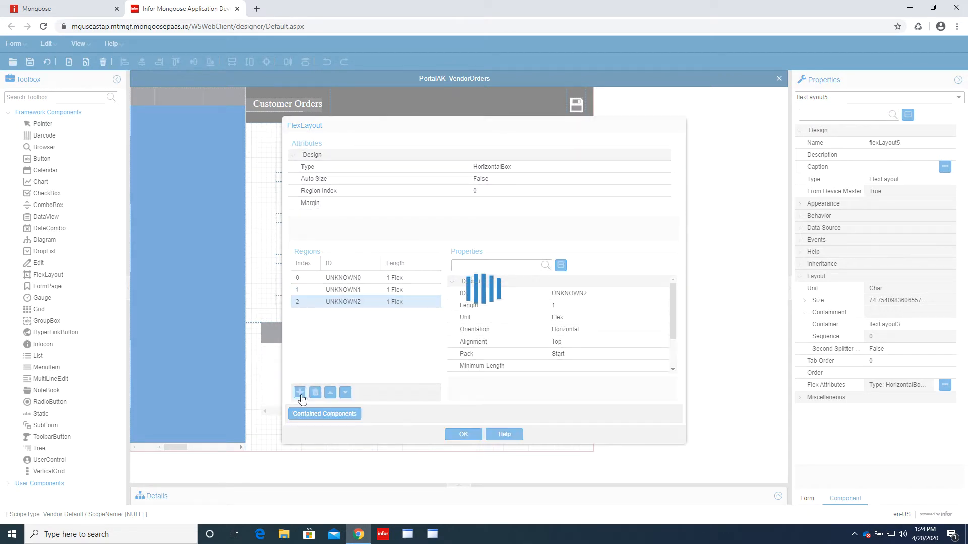
pyautogui.click(300, 393)
pyautogui.click(300, 393)
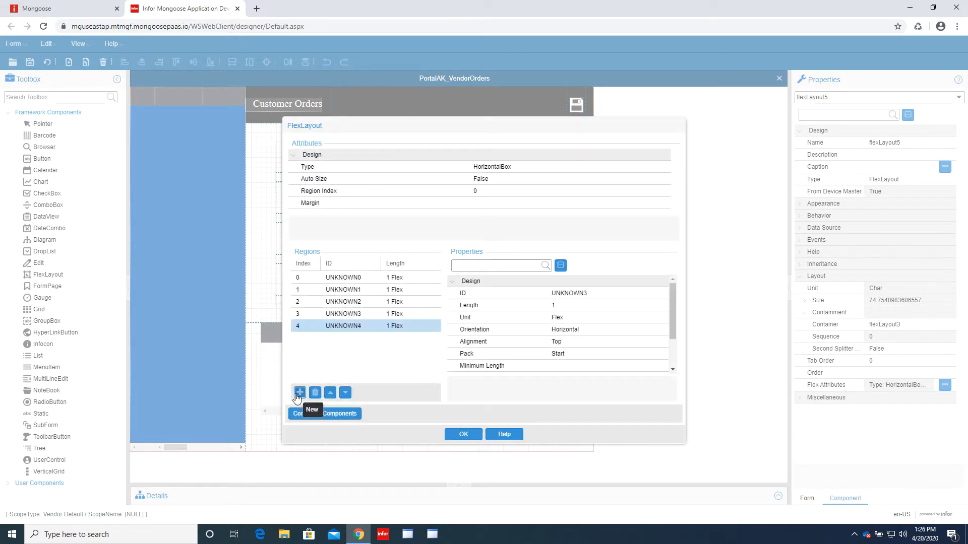
pyautogui.click(300, 393)
pyautogui.click(300, 393)
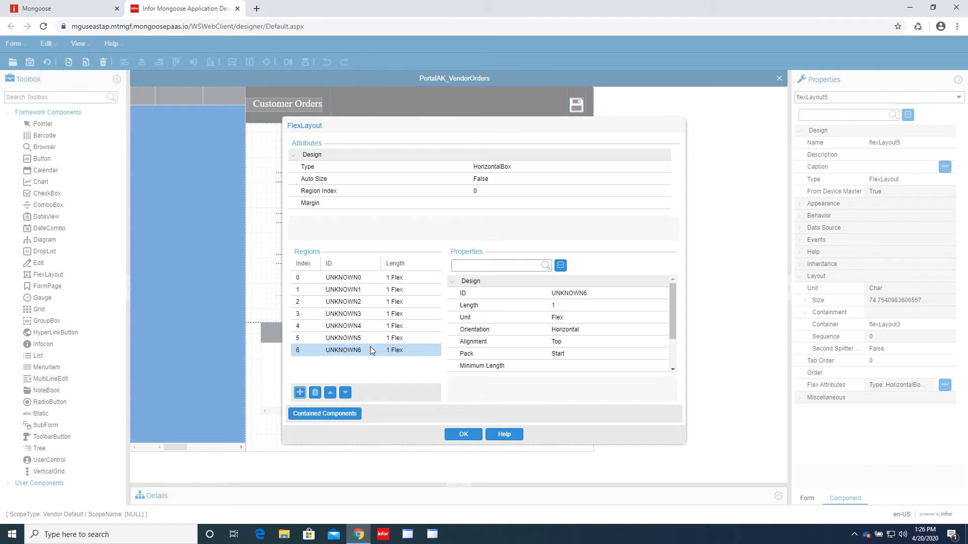
# - Set region 1 to a length of 3 FormUnit
pyautogui.click(406, 289)
pyautogui.click(624, 306)
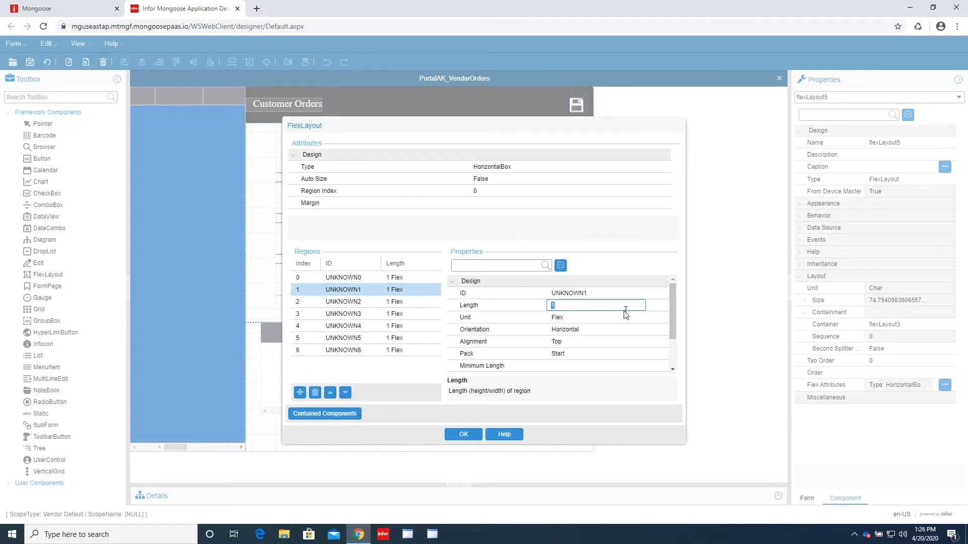
pyautogui.click(624, 318)
pyautogui.click(622, 329)
pyautogui.click(610, 308)
pyautogui.click(605, 329)
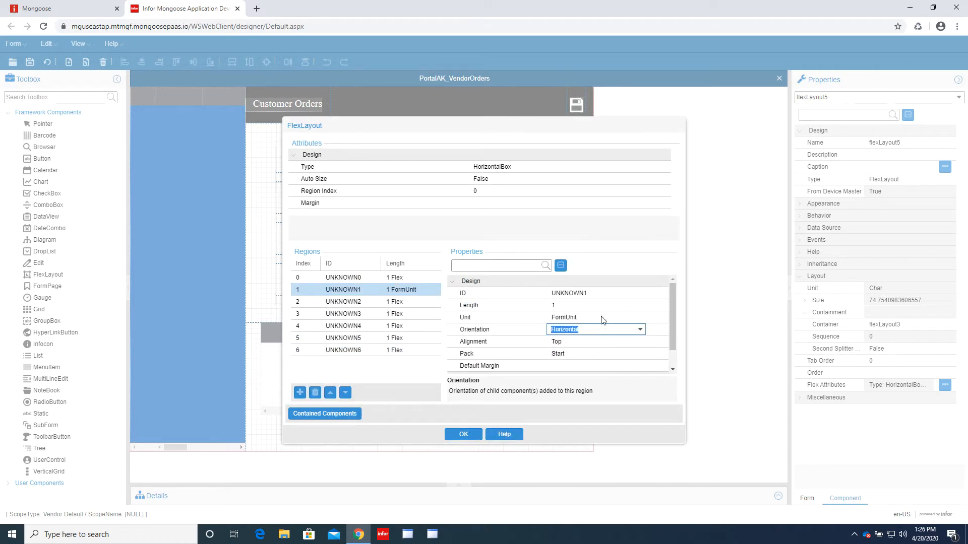
pyautogui.click(602, 307)
pyautogui.write('3')
pyautogui.click(599, 318)
# - Set the orientation of regions 0 and 2 to Fill
pyautogui.click(404, 278)
pyautogui.click(620, 308)
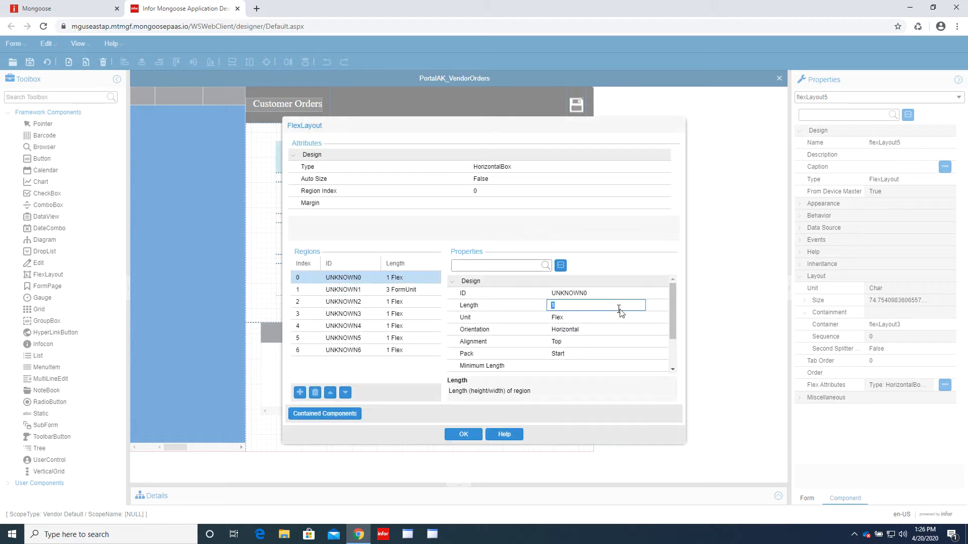
pyautogui.click(638, 330)
pyautogui.click(641, 330)
pyautogui.click(608, 366)
pyautogui.click(601, 344)
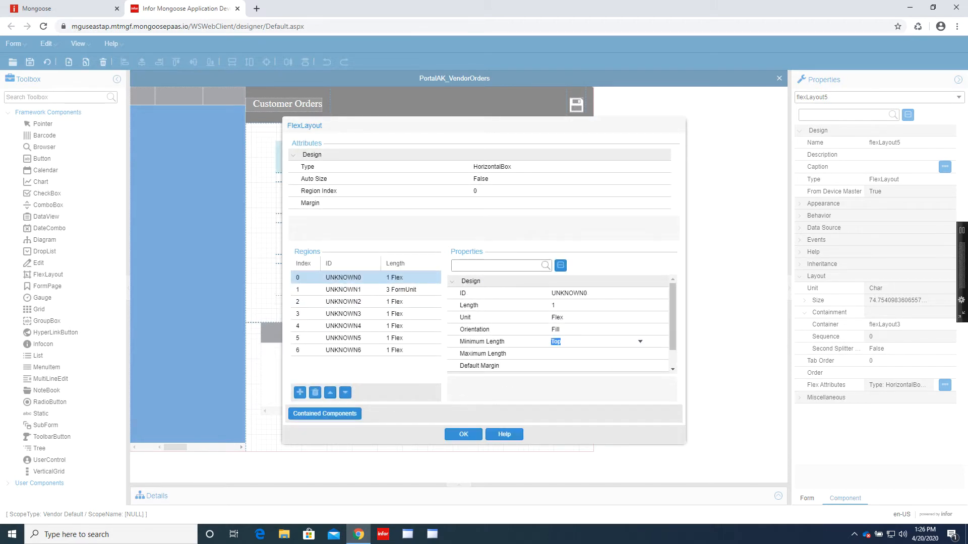
pyautogui.click(409, 302)
pyautogui.click(605, 329)
pyautogui.click(605, 341)
# - Set region 3 to a length of 3 FormUnit
pyautogui.click(421, 315)
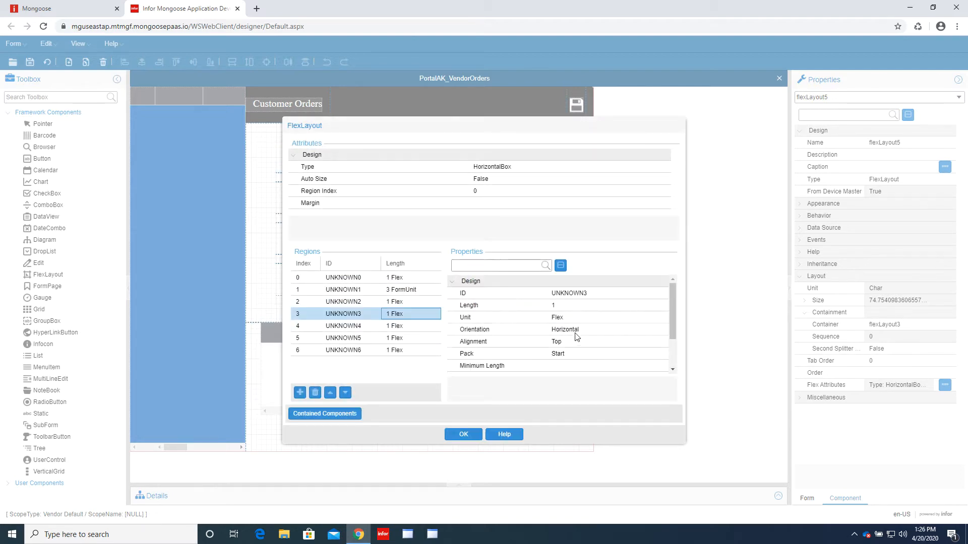
pyautogui.click(573, 305)
pyautogui.click(636, 318)
pyautogui.click(639, 318)
pyautogui.click(610, 343)
pyautogui.click(590, 306)
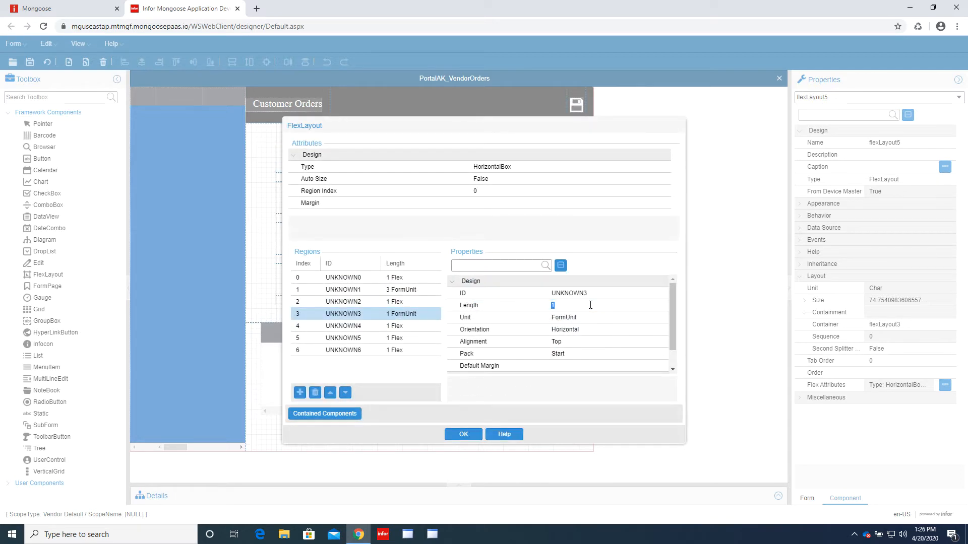
pyautogui.write('3')
pyautogui.click(591, 326)
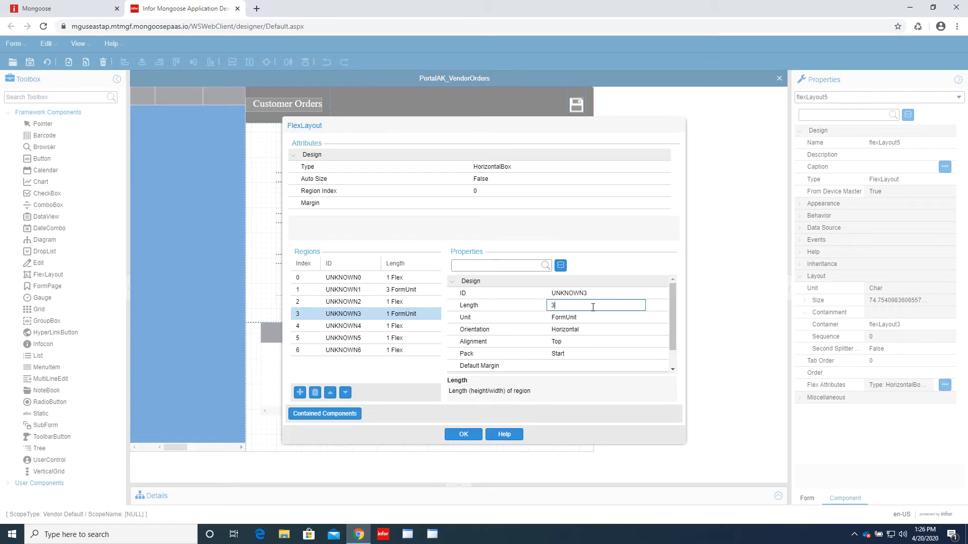
# - Set region 4's orientation to Fill
pyautogui.click(414, 328)
pyautogui.click(639, 329)
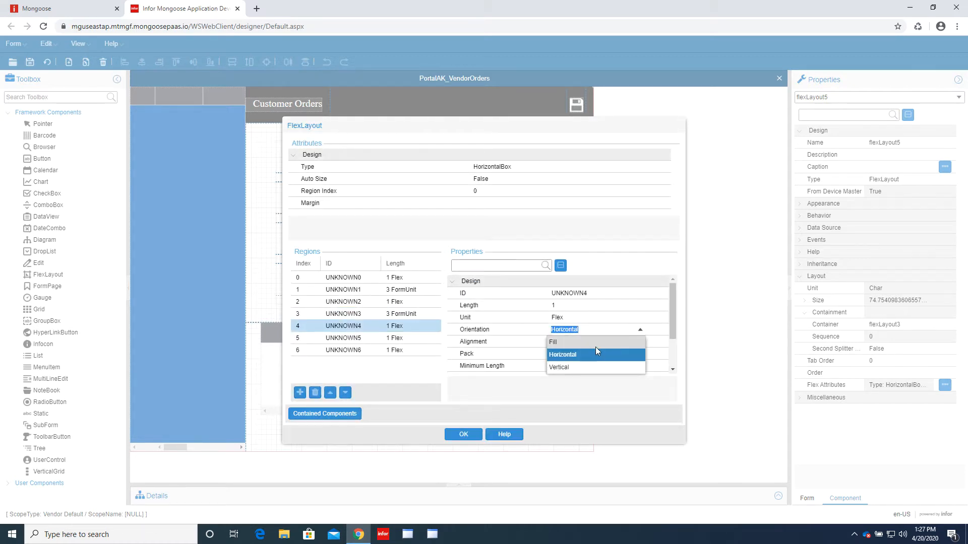
pyautogui.click(595, 352)
pyautogui.click(590, 341)
# - Set region 5 to a length of 3 FormUnit
pyautogui.click(353, 338)
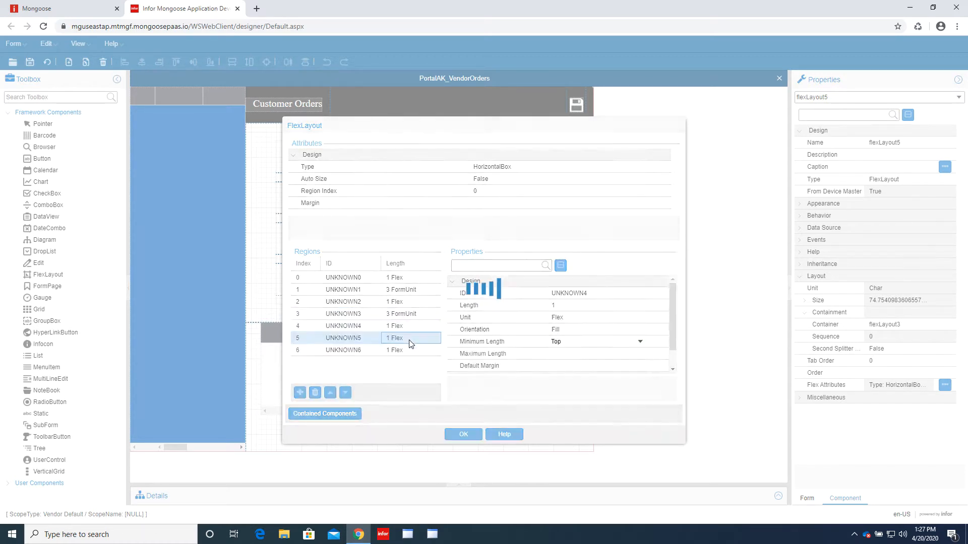
pyautogui.click(562, 306)
pyautogui.click(565, 315)
pyautogui.click(639, 318)
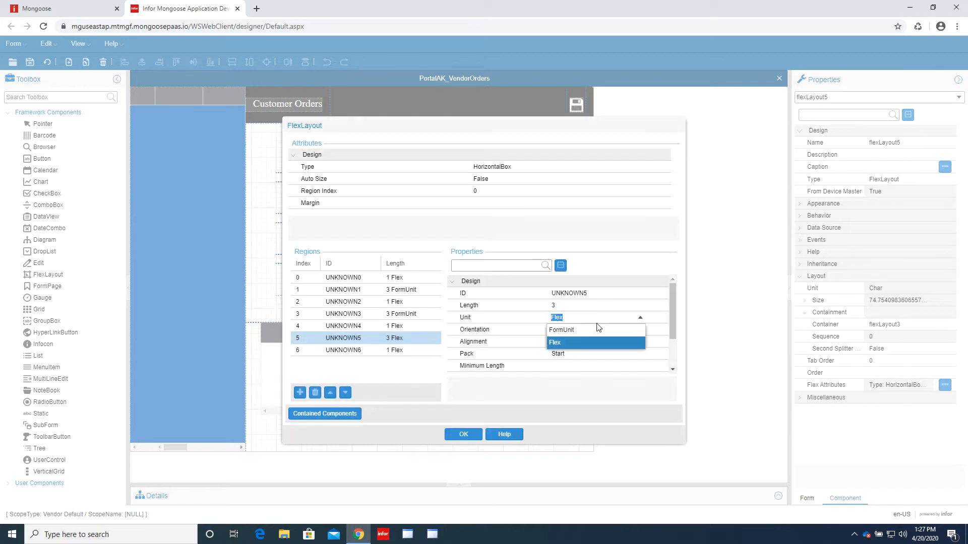
pyautogui.click(597, 330)
pyautogui.click(639, 318)
pyautogui.click(593, 330)
pyautogui.click(600, 329)
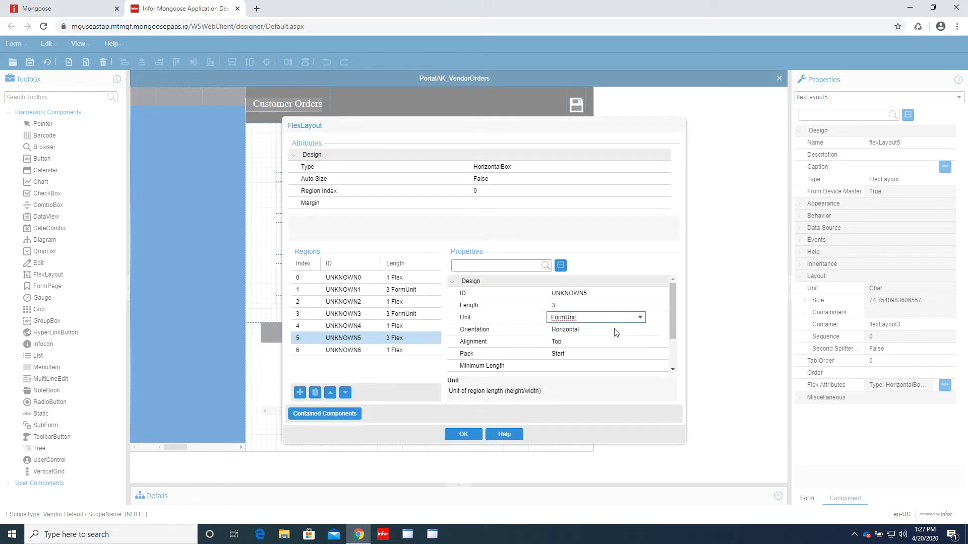
# - Set region 6's orientation to Fill and apply the region settings with OK
pyautogui.click(353, 350)
pyautogui.click(607, 318)
pyautogui.click(610, 330)
pyautogui.click(640, 330)
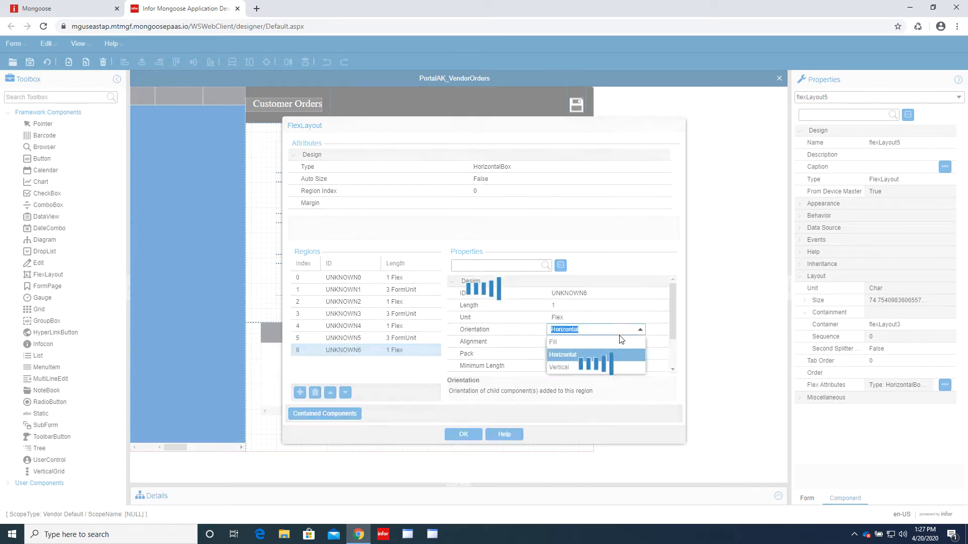
pyautogui.click(599, 341)
pyautogui.click(573, 342)
pyautogui.click(463, 434)
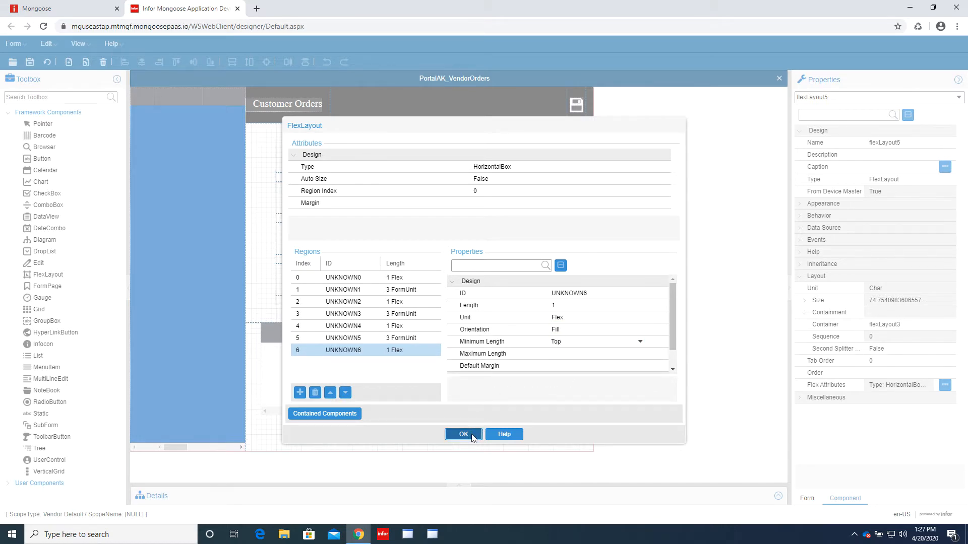
# - Open flexLayout6's region editor and adjust region 0's orientation
pyautogui.click(944, 386)
pyautogui.click(300, 392)
pyautogui.click(300, 392)
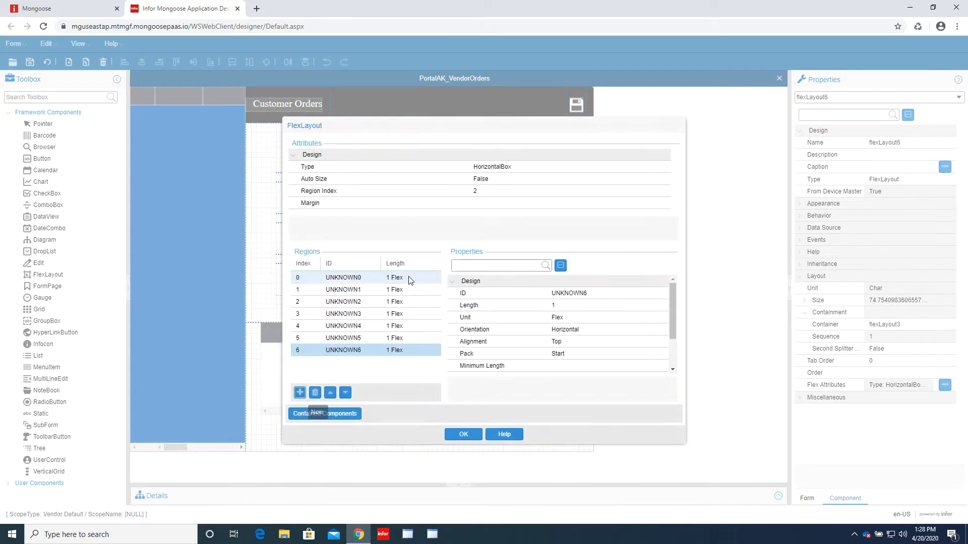
pyautogui.click(410, 279)
pyautogui.click(639, 330)
# - Set region 1 to 3 FormUnit and make region 2 fill
pyautogui.click(605, 342)
pyautogui.click(394, 290)
pyautogui.click(625, 319)
pyautogui.click(639, 318)
pyautogui.click(595, 306)
pyautogui.write('3')
pyautogui.click(394, 302)
pyautogui.click(640, 330)
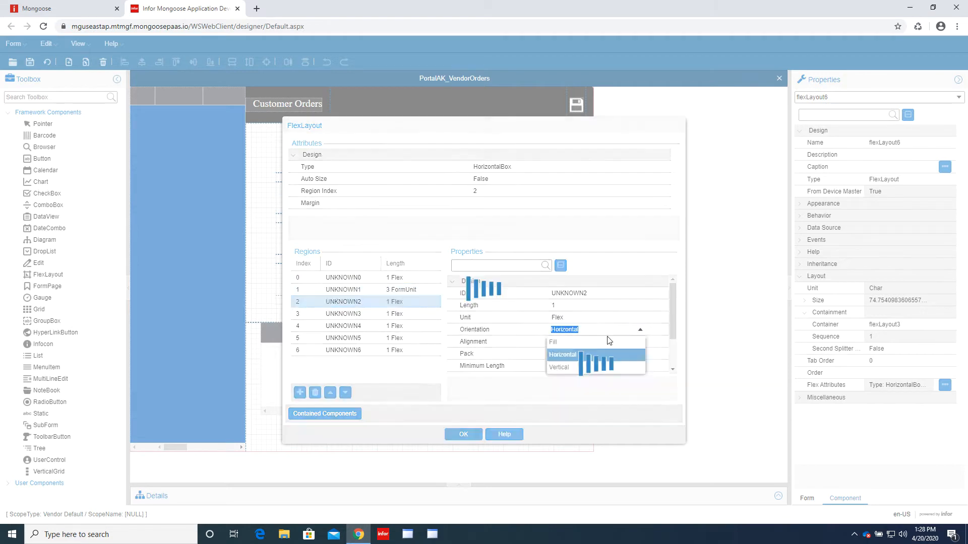
pyautogui.click(605, 342)
pyautogui.click(594, 342)
# - Set region 3 to a length of 3 FormUnit
pyautogui.click(394, 314)
pyautogui.click(580, 319)
pyautogui.click(577, 343)
pyautogui.click(575, 306)
pyautogui.click(585, 330)
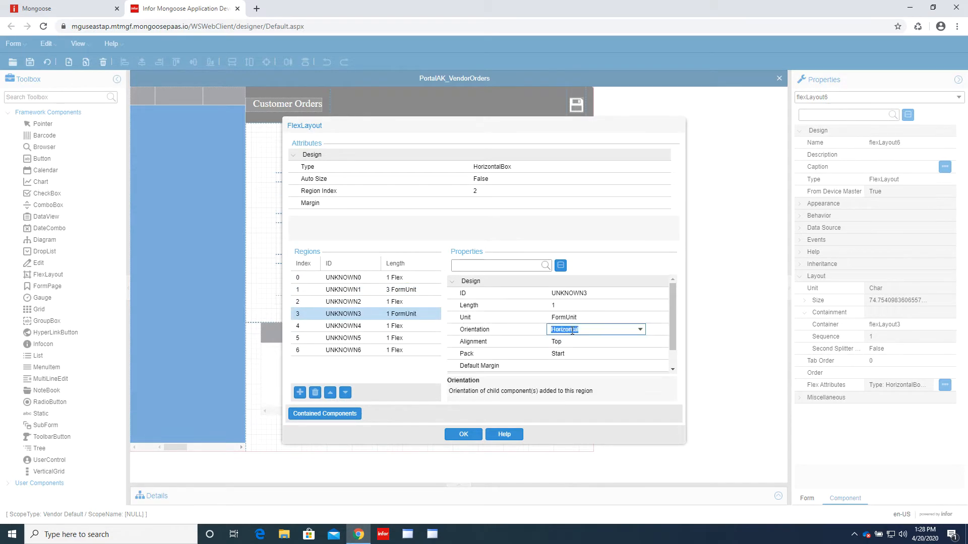
pyautogui.click(580, 306)
pyautogui.write('3')
pyautogui.click(417, 326)
pyautogui.click(585, 331)
pyautogui.click(584, 342)
# - Set region 5 to a length of 3 FormUnit
pyautogui.click(585, 342)
pyautogui.click(418, 337)
pyautogui.click(574, 318)
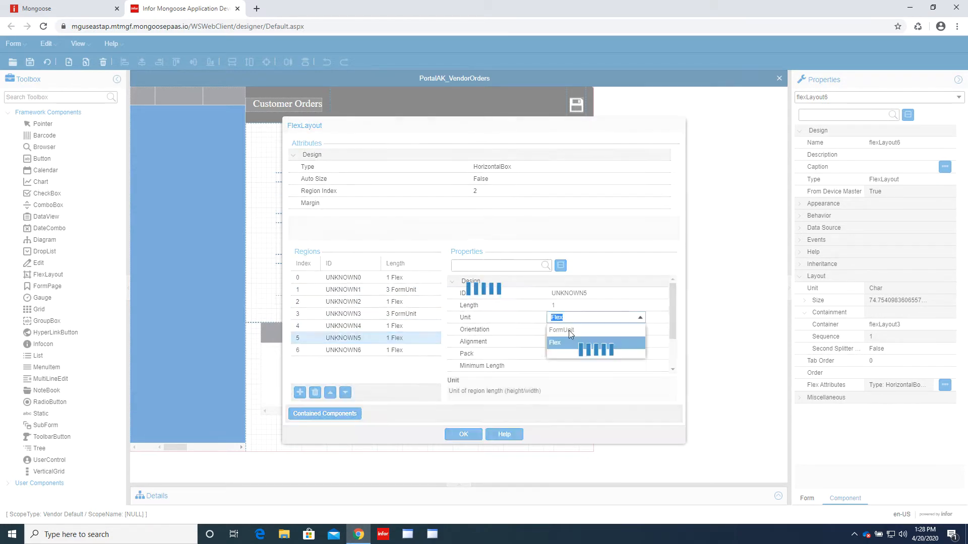
pyautogui.click(568, 331)
pyautogui.click(580, 306)
pyautogui.write('3')
pyautogui.click(581, 332)
# - Make region 6 fill, apply with OK, then preview the Supplier Portal page and return
pyautogui.click(414, 350)
pyautogui.click(641, 331)
pyautogui.click(602, 341)
pyautogui.click(603, 342)
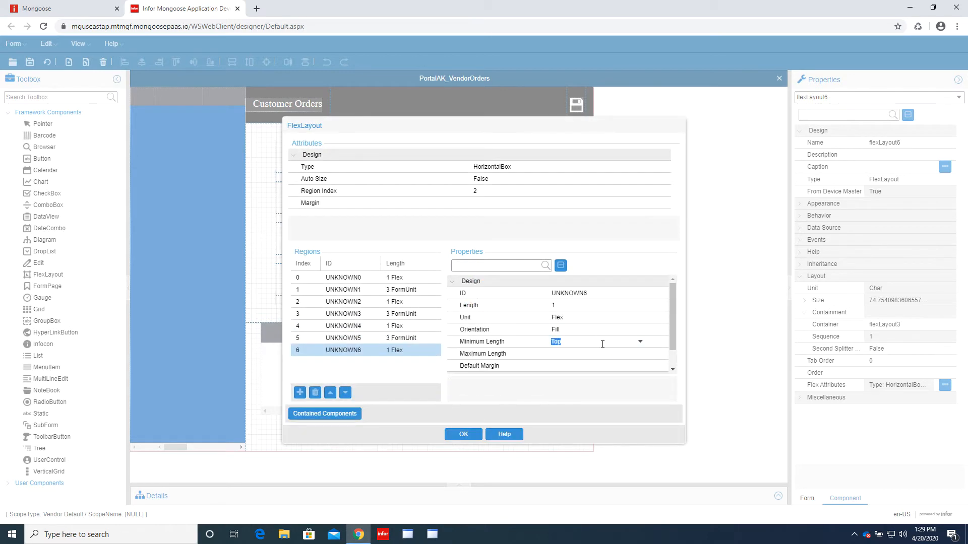
pyautogui.click(463, 434)
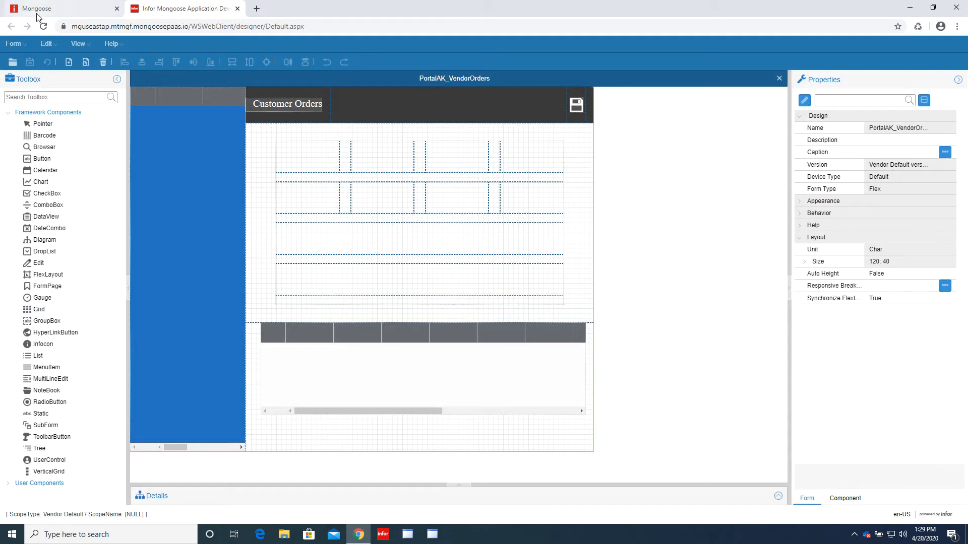
pyautogui.click(52, 15)
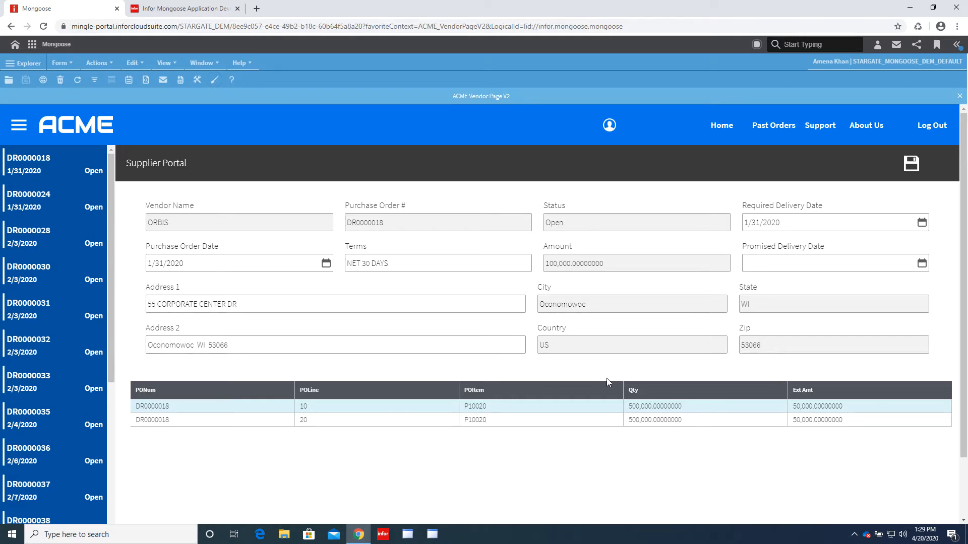
pyautogui.click(182, 9)
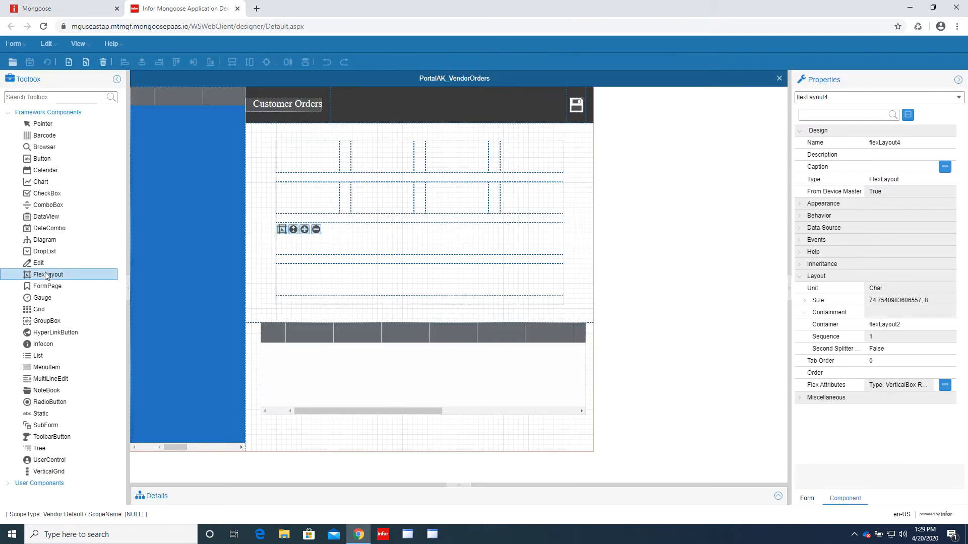
# - Add flexLayout7 inside flexLayout4 and give it five regions
pyautogui.click(331, 228)
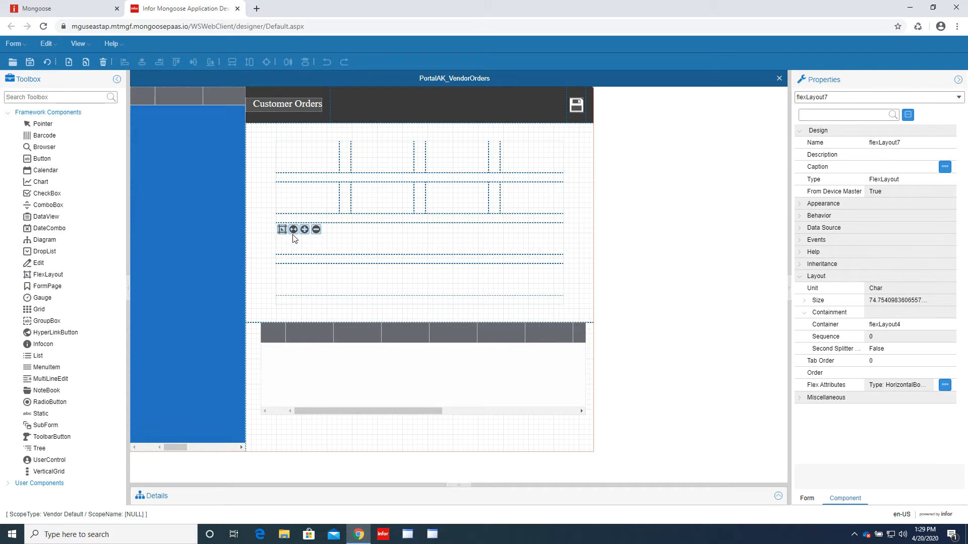
pyautogui.click(50, 288)
pyautogui.click(354, 285)
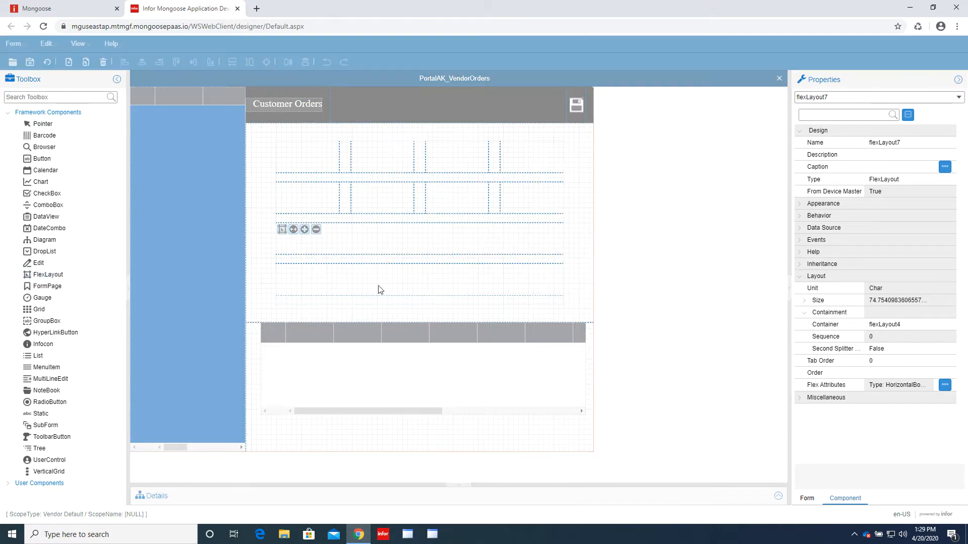
pyautogui.click(282, 230)
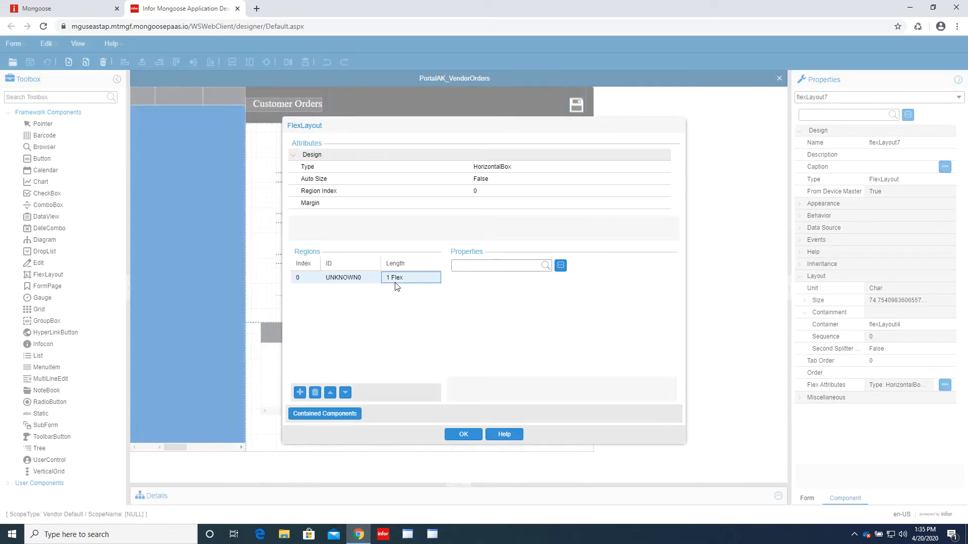
pyautogui.click(300, 392)
pyautogui.click(300, 392)
pyautogui.click(300, 393)
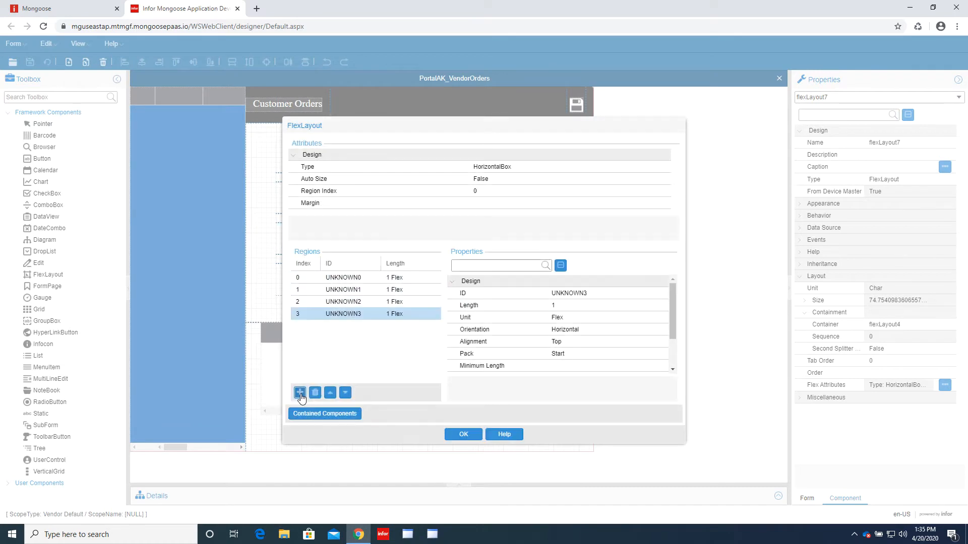
pyautogui.click(300, 393)
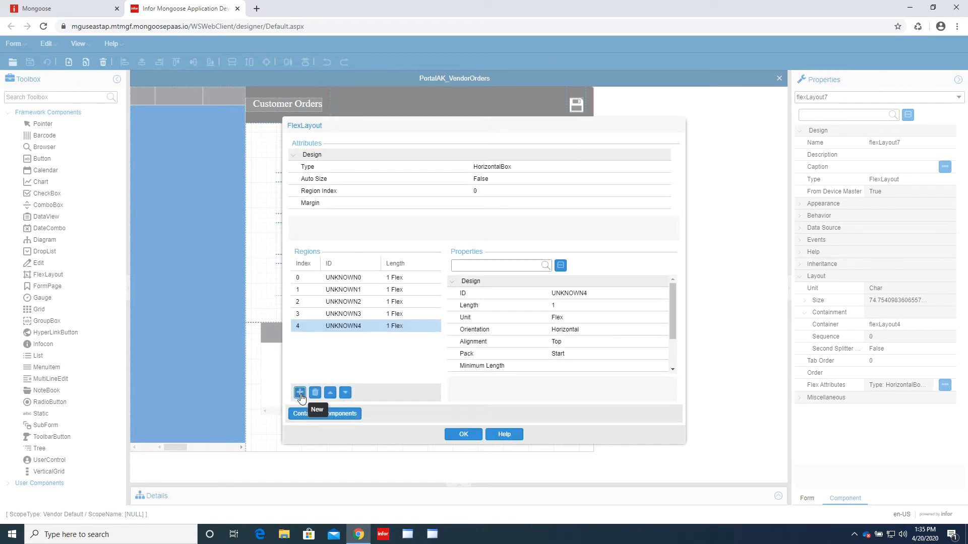
# - Give region 0 a length of 2 with Fill orientation
pyautogui.click(410, 279)
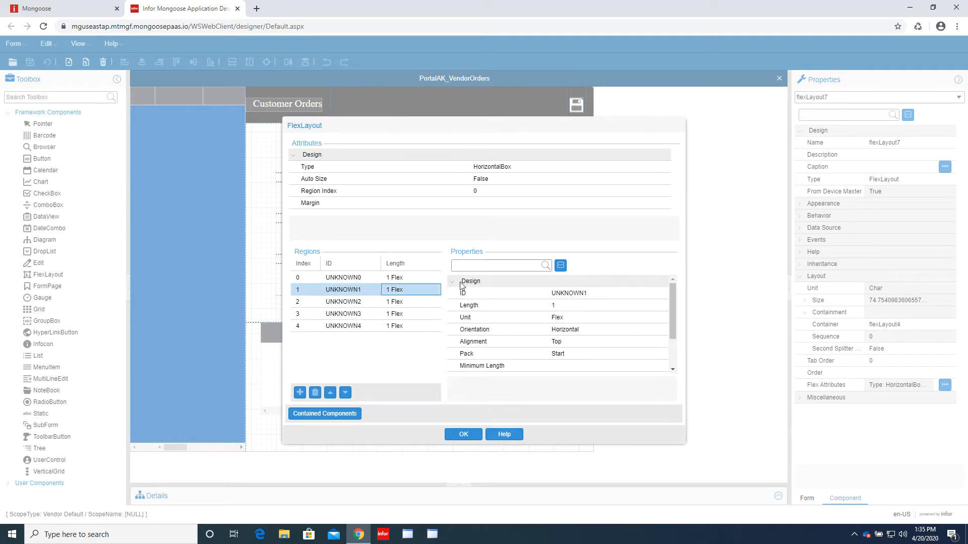
pyautogui.click(565, 306)
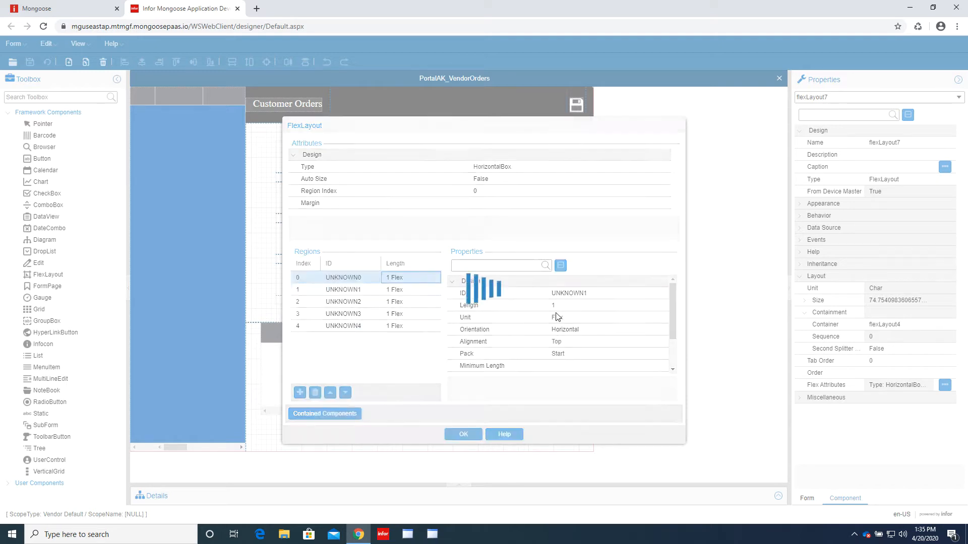
pyautogui.click(604, 329)
pyautogui.click(640, 330)
pyautogui.click(617, 348)
pyautogui.click(574, 342)
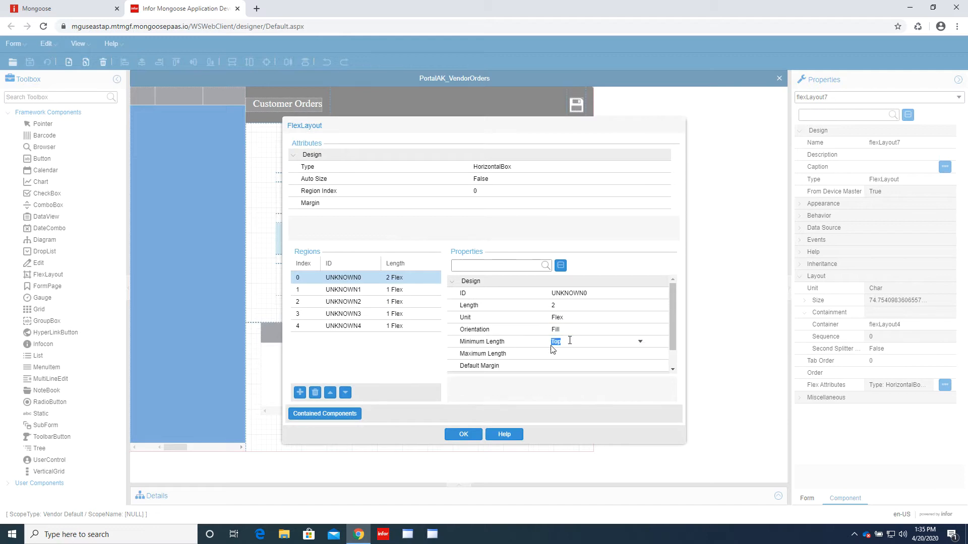
# - Set region 1 to a length of 3 FormUnit
pyautogui.click(419, 289)
pyautogui.click(574, 305)
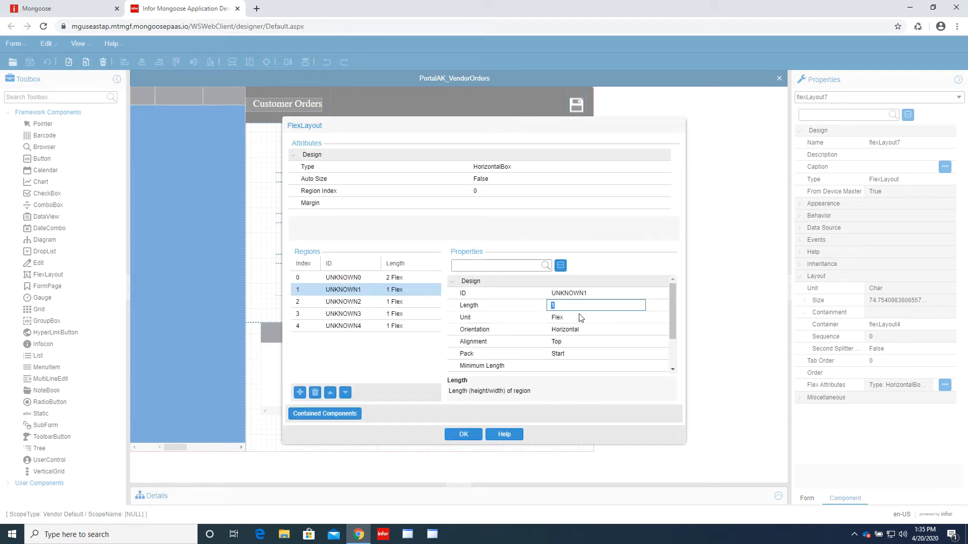
pyautogui.click(574, 317)
pyautogui.click(584, 317)
pyautogui.click(585, 326)
pyautogui.click(588, 306)
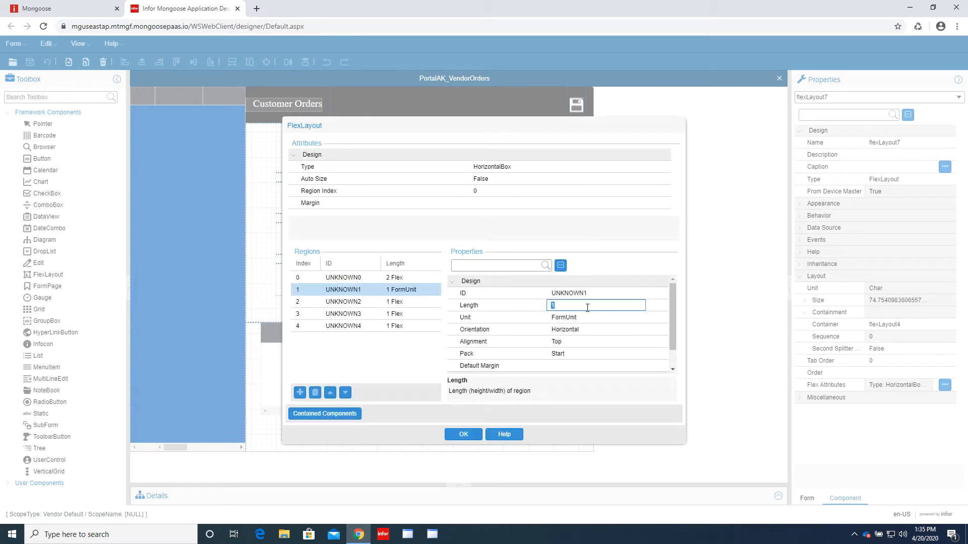
pyautogui.write('3')
pyautogui.click(594, 329)
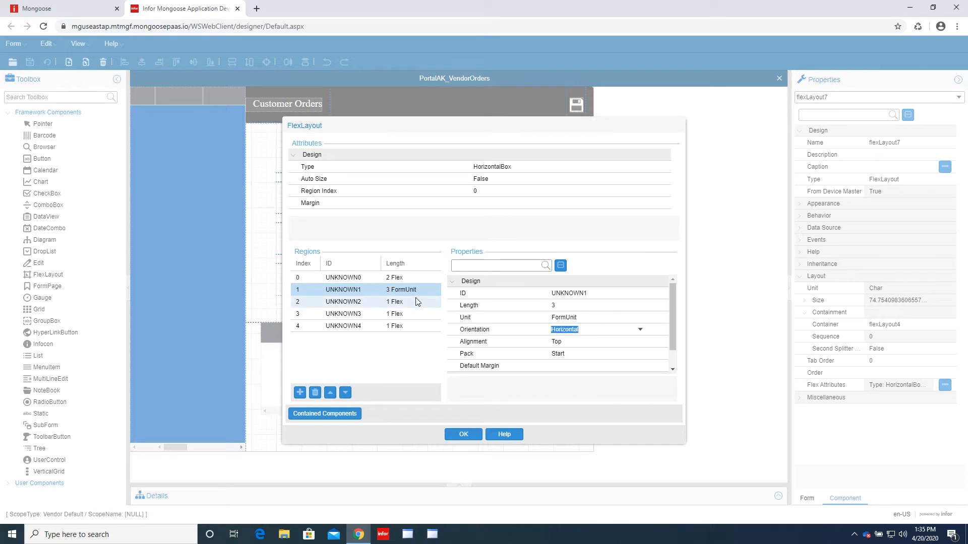
# - Set region 2's orientation to Fill
pyautogui.click(415, 301)
pyautogui.click(605, 332)
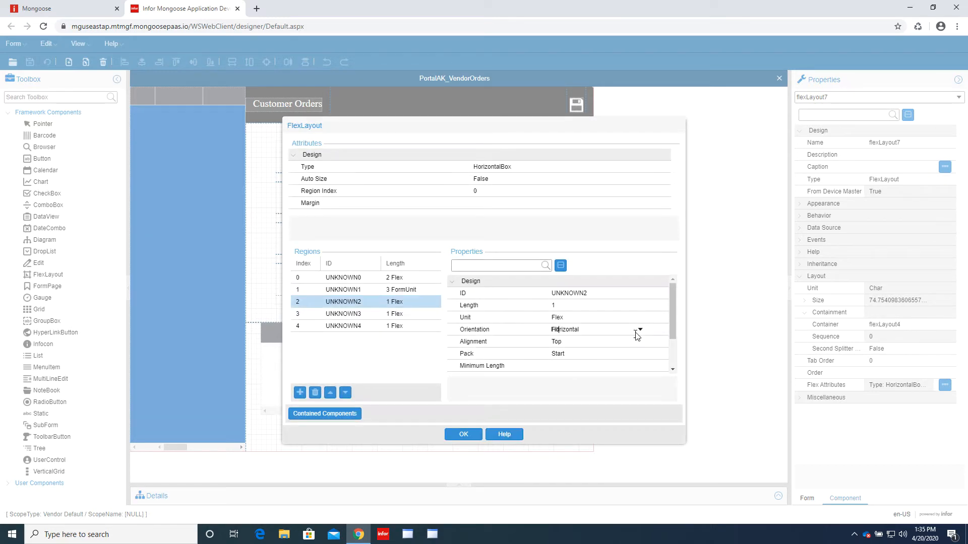
pyautogui.click(640, 330)
pyautogui.click(600, 349)
# - Set region 3 to a length of 3 FormUnit
pyautogui.click(592, 341)
pyautogui.click(409, 313)
pyautogui.click(635, 317)
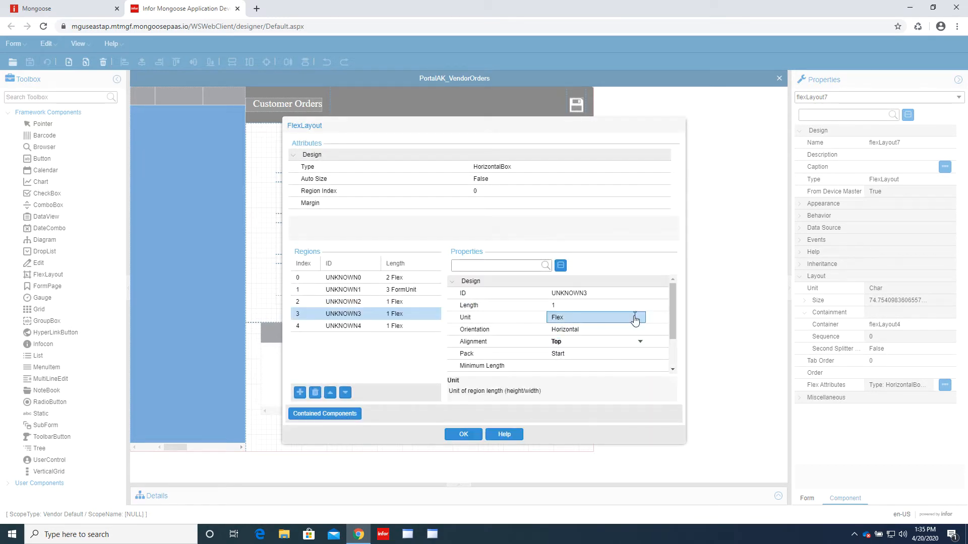
pyautogui.click(639, 317)
pyautogui.click(599, 336)
pyautogui.click(588, 306)
pyautogui.write('3')
pyautogui.click(584, 329)
pyautogui.click(373, 318)
# - Set region 4's orientation to Fill and apply the region settings with OK
pyautogui.click(375, 325)
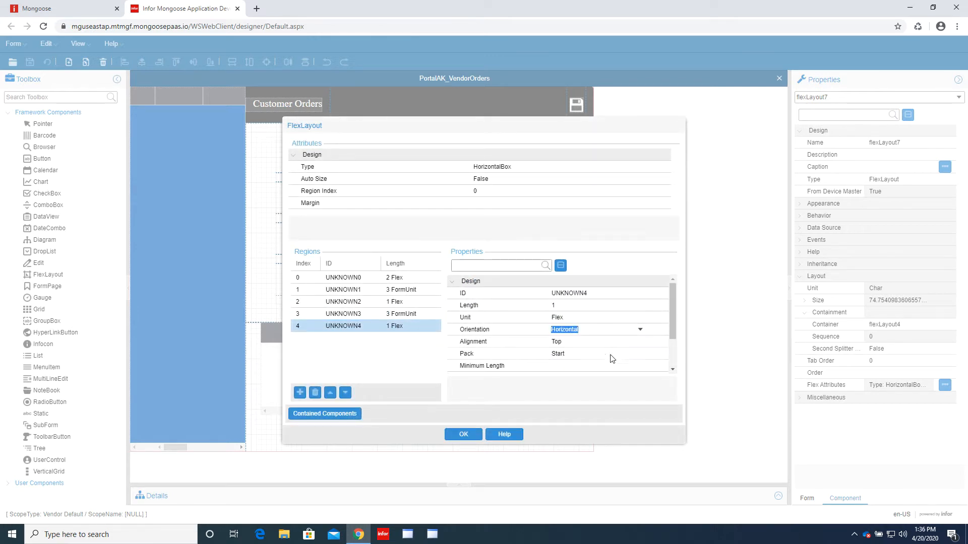
pyautogui.click(584, 329)
pyautogui.click(640, 330)
pyautogui.click(603, 339)
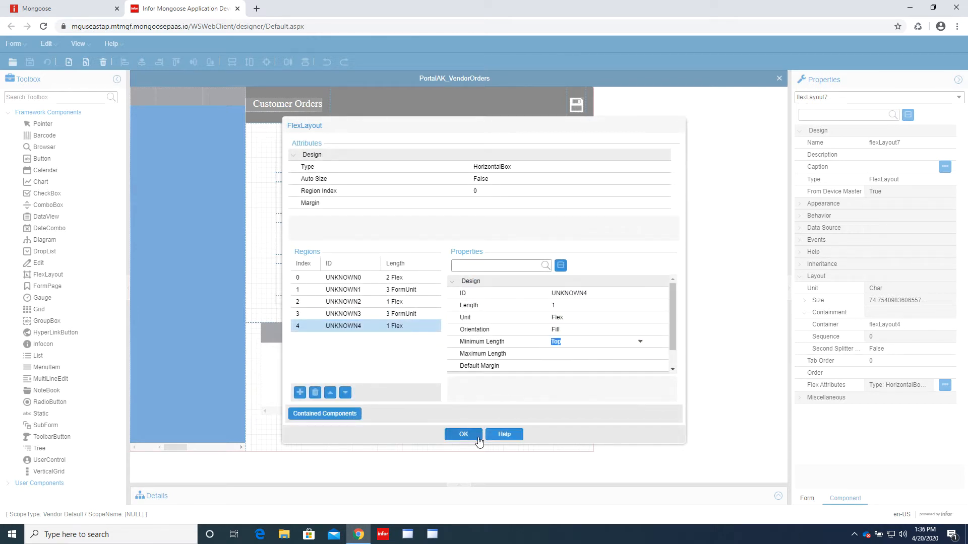
pyautogui.click(464, 435)
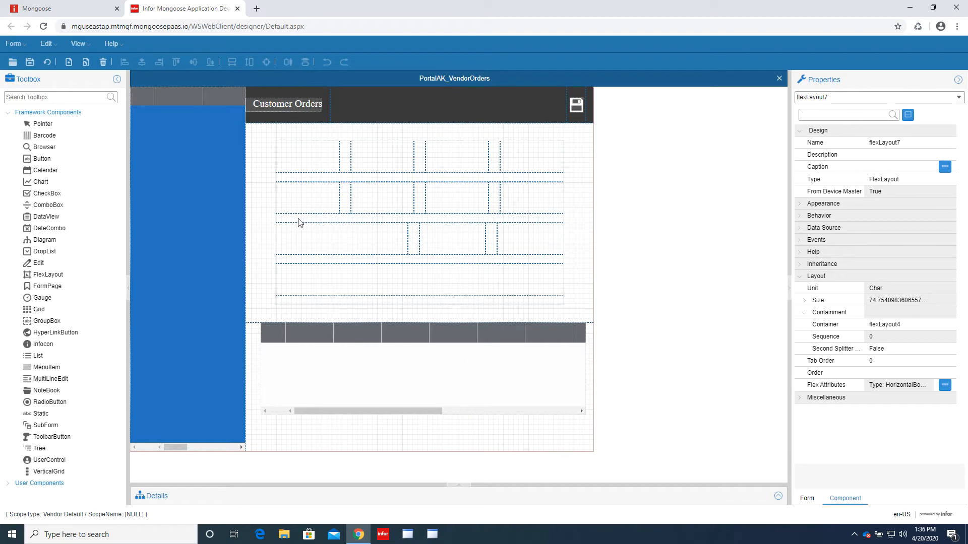
# - In flexLayout8's Flex Attributes, set region 0 to Length 2 with Fill orientation
pyautogui.click(50, 64)
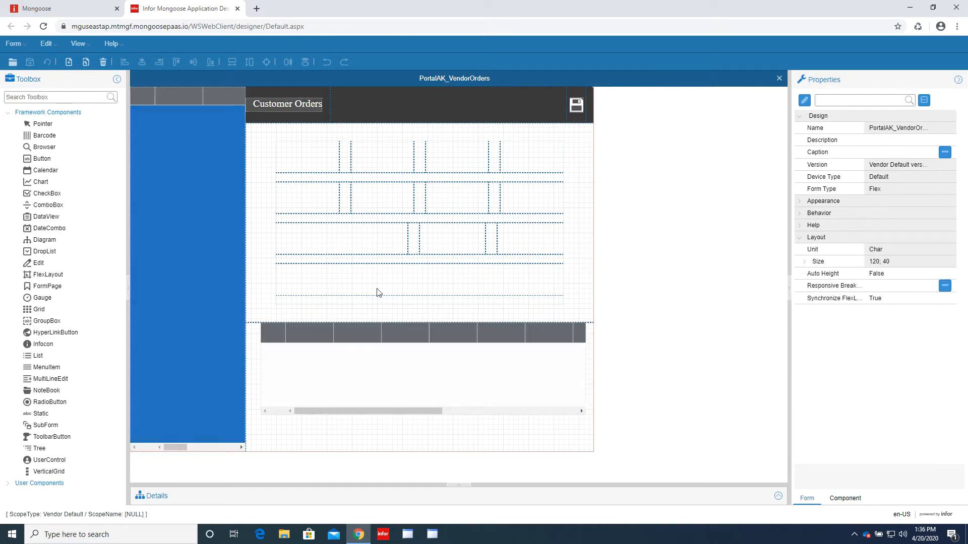
pyautogui.click(47, 274)
pyautogui.click(303, 288)
pyautogui.click(300, 392)
pyautogui.click(300, 392)
pyautogui.click(344, 278)
pyautogui.click(597, 306)
pyautogui.click(604, 330)
pyautogui.click(603, 339)
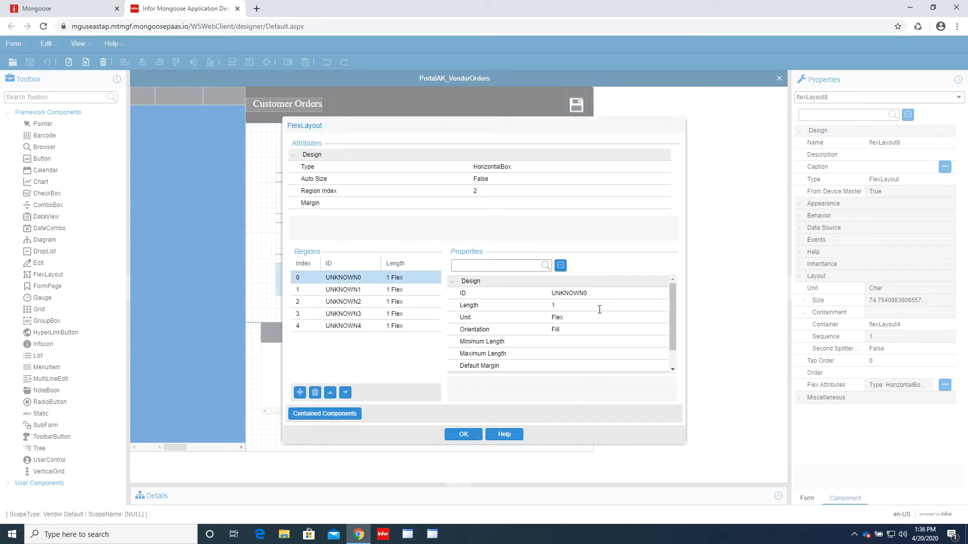
pyautogui.click(598, 305)
pyautogui.write('2')
pyautogui.click(347, 289)
# - Set region 1 to 3 FormUnit and choose region 2's orientation
pyautogui.click(587, 317)
pyautogui.click(587, 330)
pyautogui.click(587, 330)
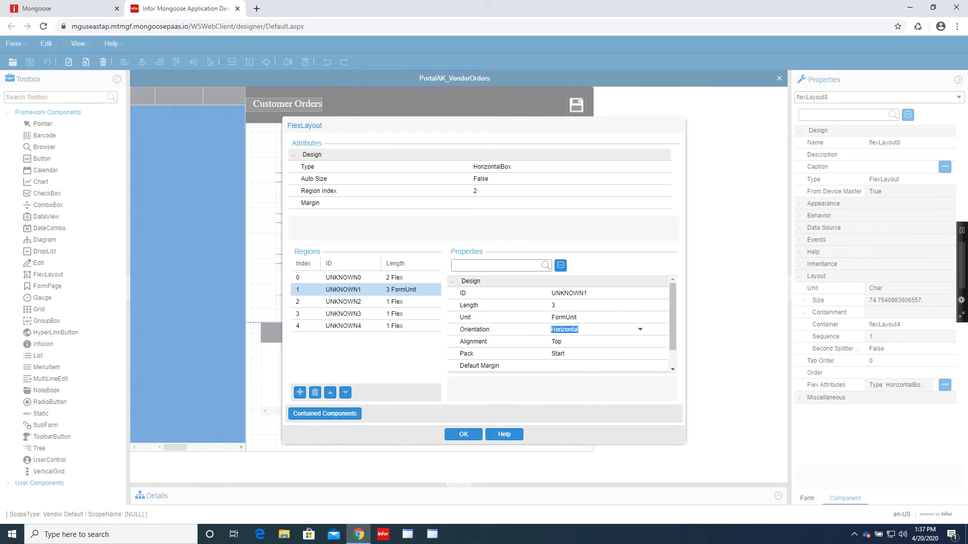
pyautogui.click(396, 277)
pyautogui.click(591, 317)
pyautogui.click(396, 290)
pyautogui.click(640, 329)
pyautogui.click(398, 304)
pyautogui.click(595, 329)
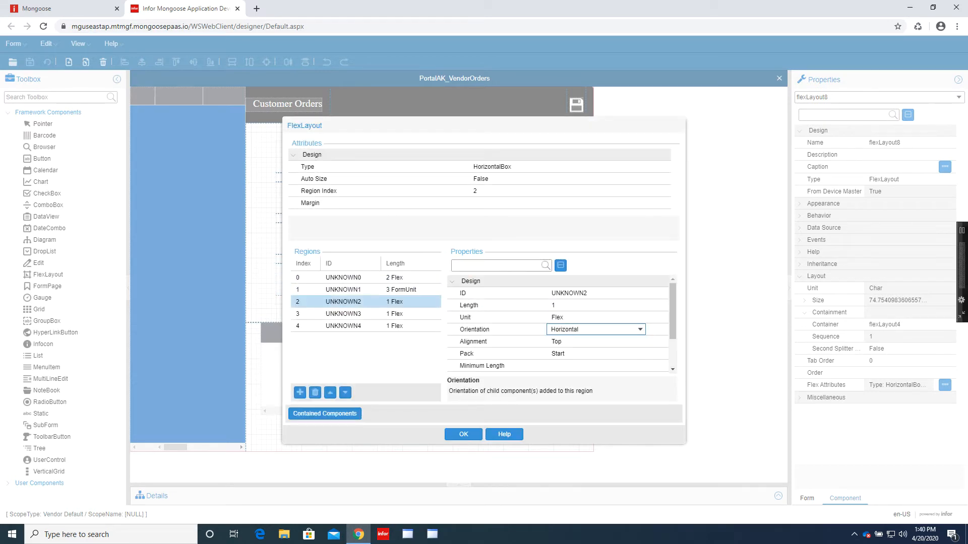
pyautogui.click(595, 329)
# - Set region 3 to 3 FormUnit and region 4 to Fill, then apply with OK
pyautogui.click(583, 345)
pyautogui.click(398, 314)
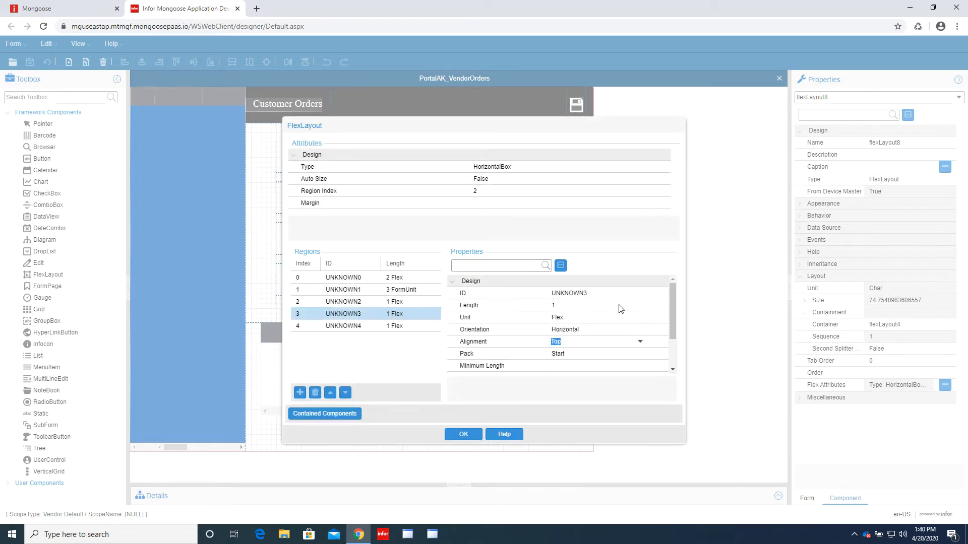
pyautogui.click(595, 318)
pyautogui.click(588, 329)
pyautogui.click(594, 306)
pyautogui.click(398, 326)
pyautogui.click(630, 331)
pyautogui.click(639, 330)
pyautogui.click(607, 343)
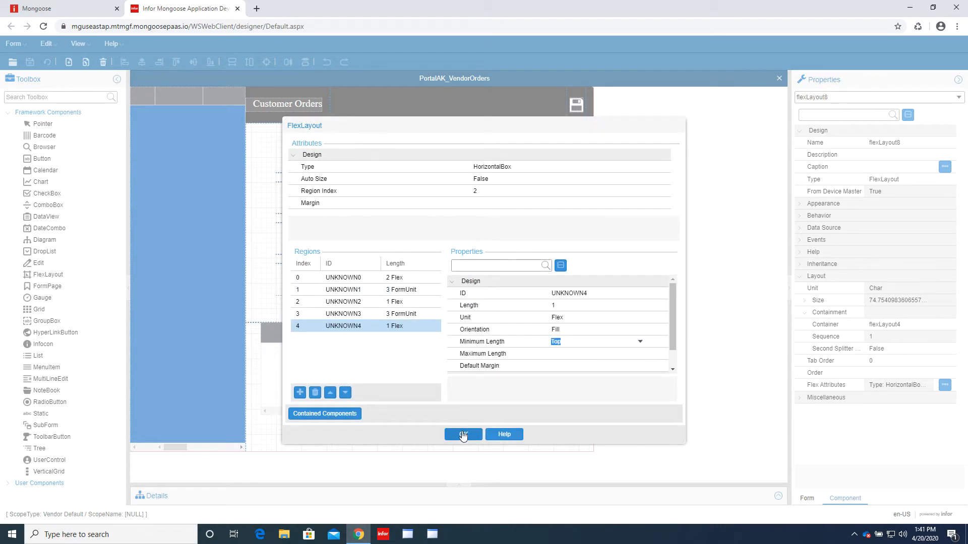
pyautogui.click(463, 434)
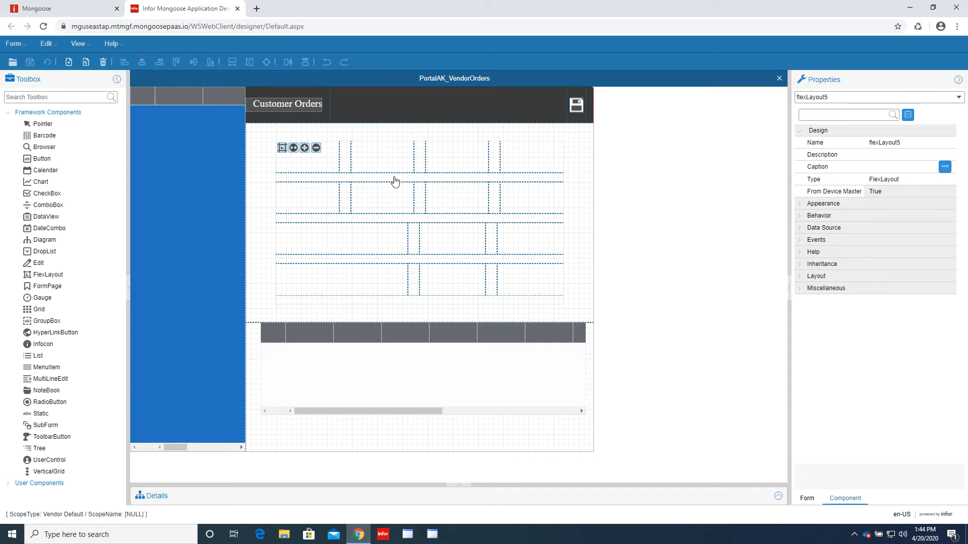
# - Place a new FlexLayout from the Toolbox into the first cell and open its Flex Attributes
pyautogui.click(65, 276)
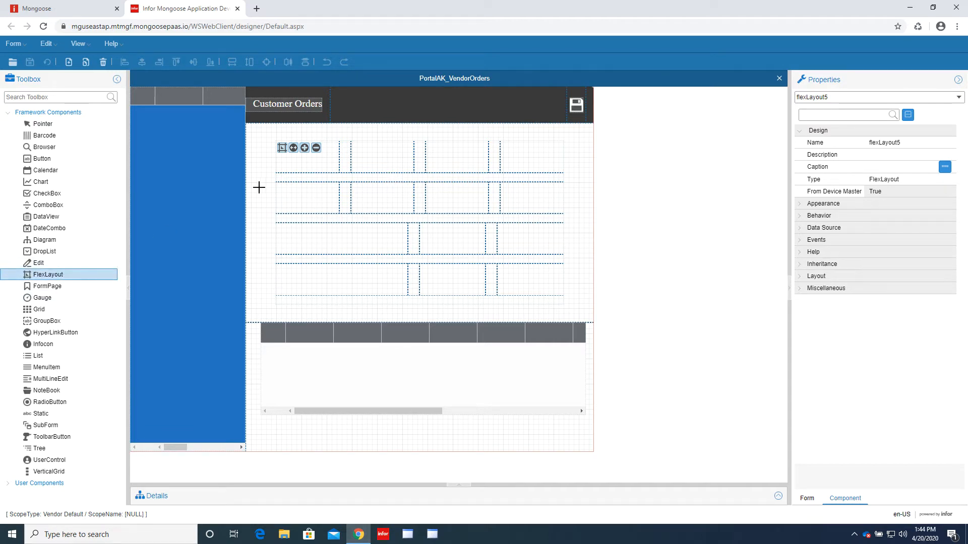
pyautogui.click(289, 159)
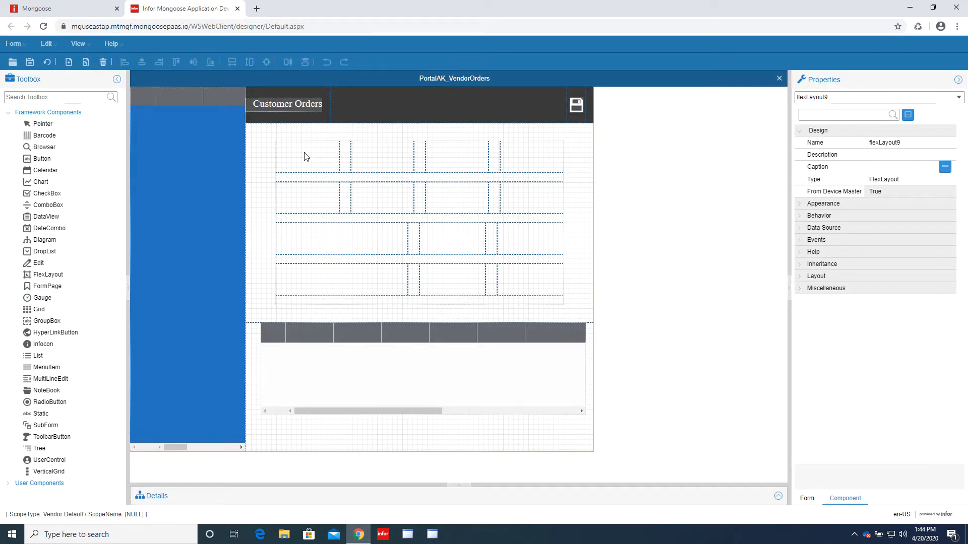
pyautogui.doubleClick(304, 154)
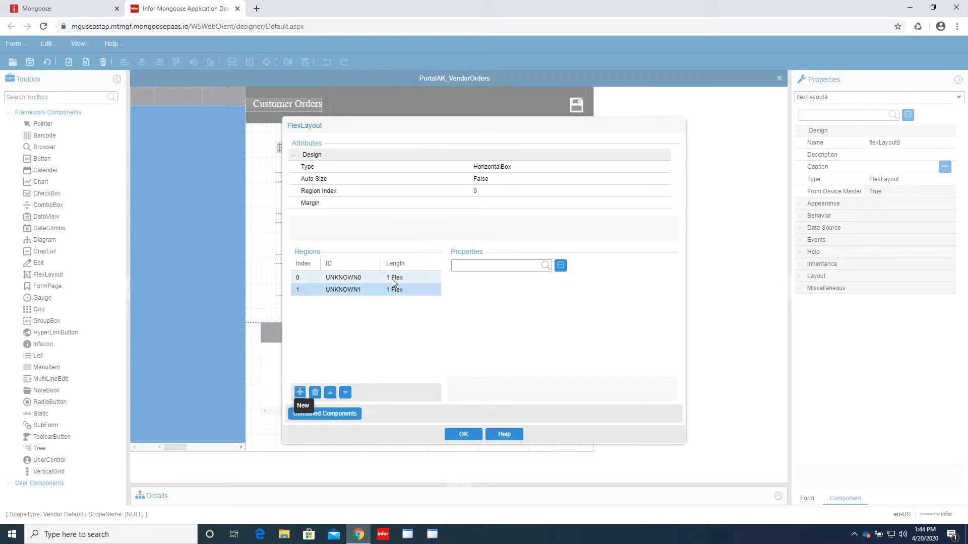
# - Set region 0 to FormUnit, Length 1.5, with Fill orientation
pyautogui.click(392, 278)
pyautogui.click(621, 316)
pyautogui.click(620, 316)
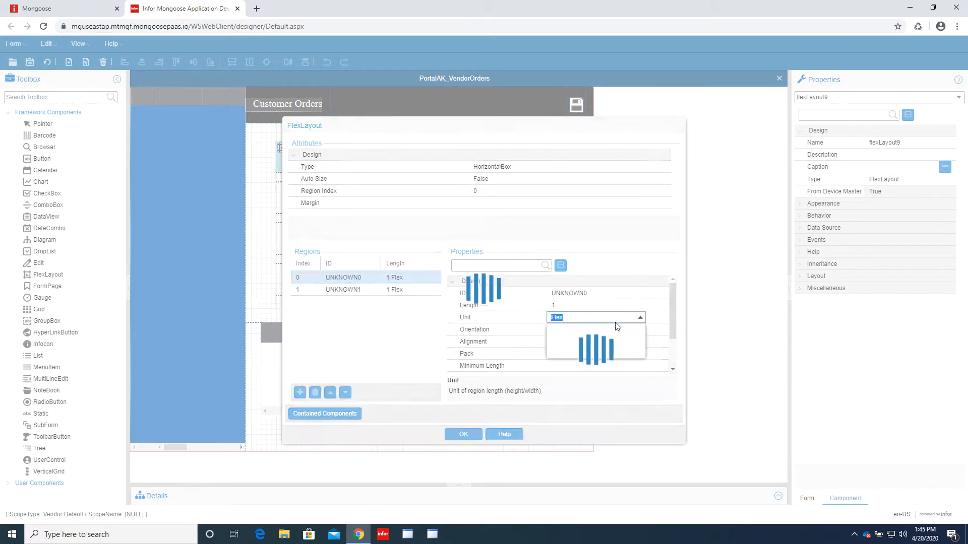
pyautogui.click(616, 325)
pyautogui.click(594, 305)
pyautogui.write('1.5')
pyautogui.click(600, 330)
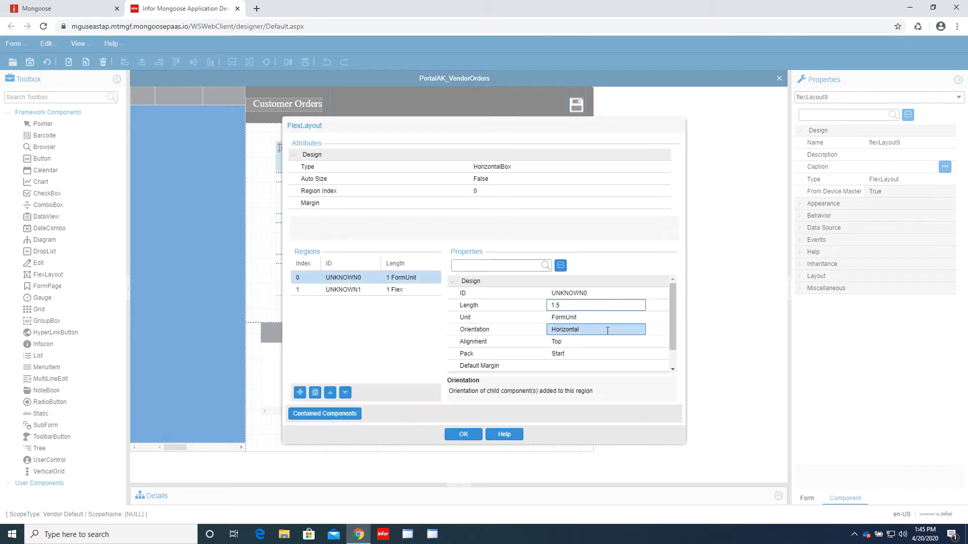
pyautogui.click(600, 329)
pyautogui.click(576, 343)
# - Set region 1's unit to FormUnit, then view the running Supplier Portal form
pyautogui.click(420, 290)
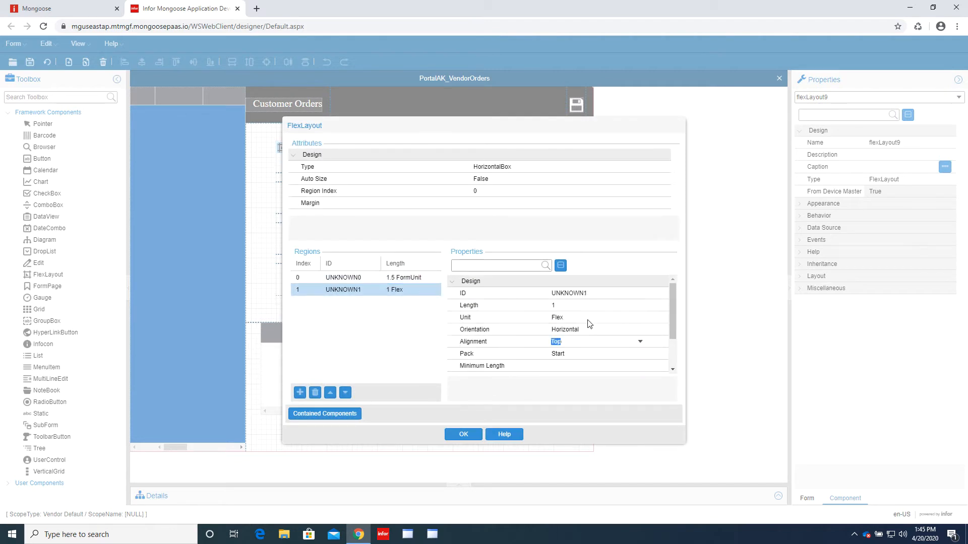
pyautogui.click(585, 306)
pyautogui.click(599, 318)
pyautogui.click(641, 319)
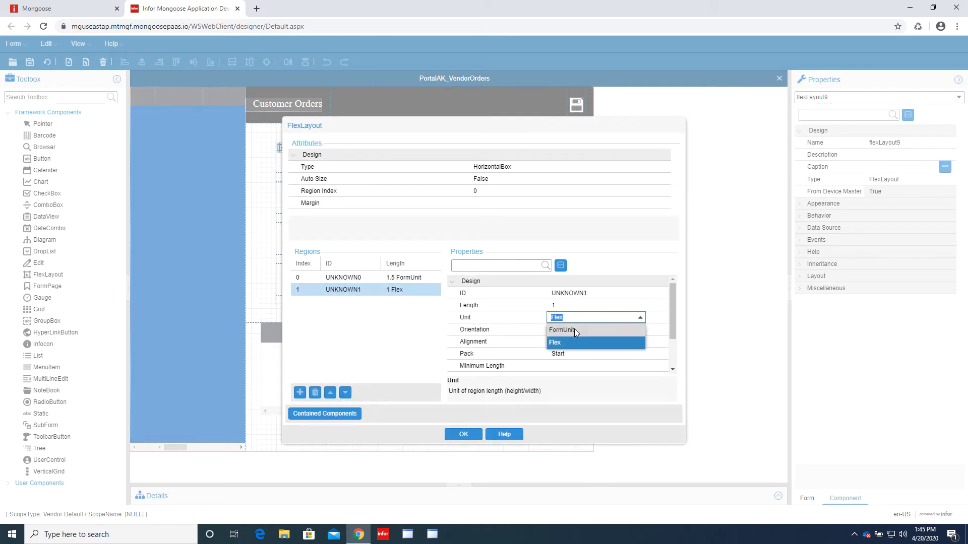
pyautogui.click(574, 330)
pyautogui.click(575, 307)
pyautogui.click(633, 333)
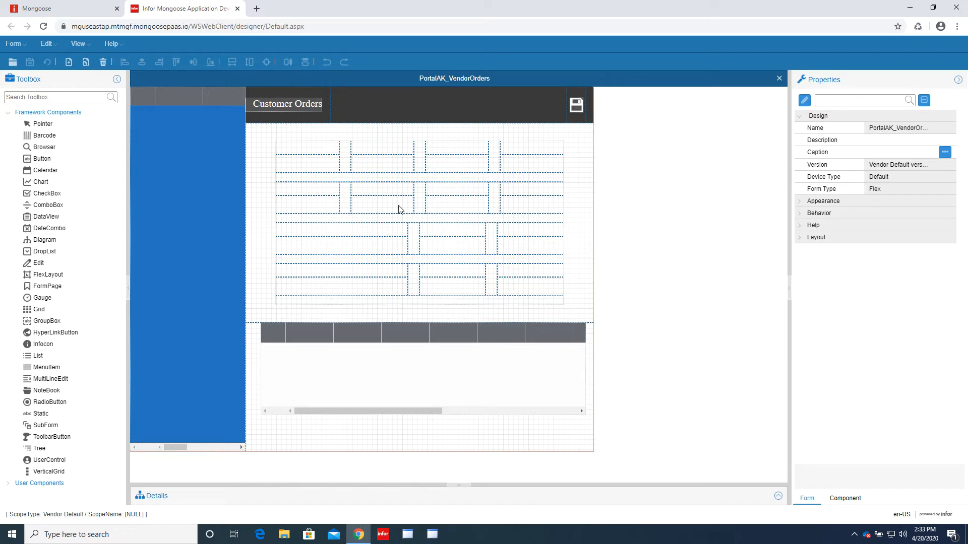
pyautogui.click(86, 9)
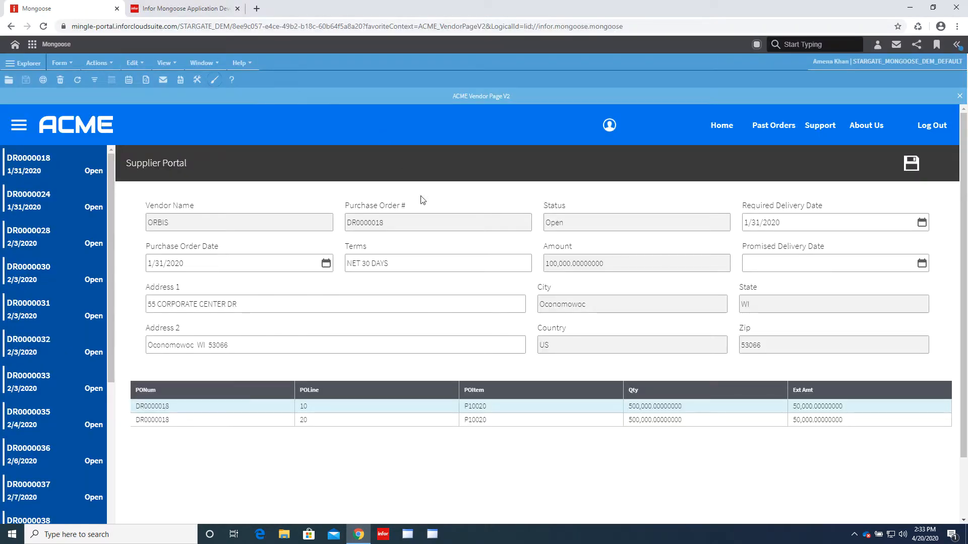
pyautogui.click(170, 10)
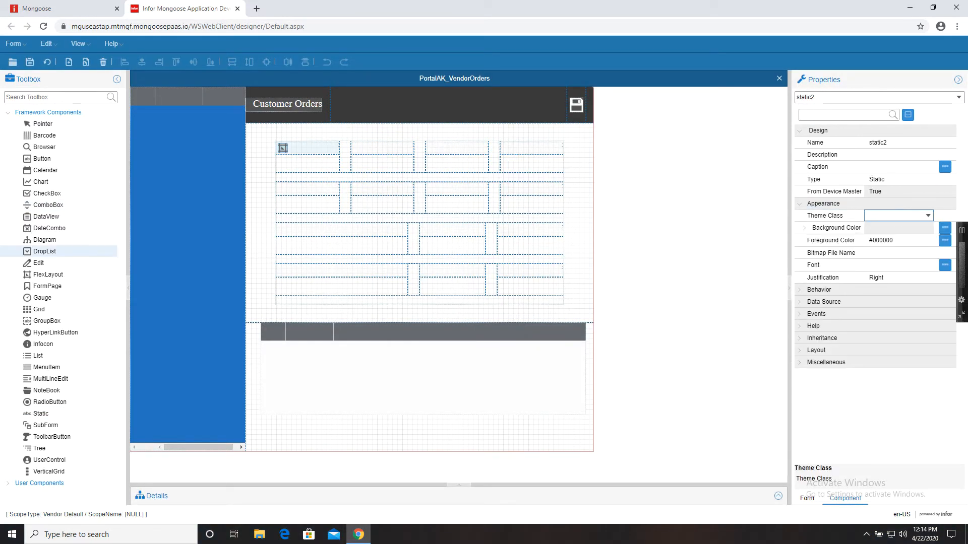
# - Give the selected label the BlackLabel theme class, Left justification and No Colon set to True
pyautogui.click(928, 216)
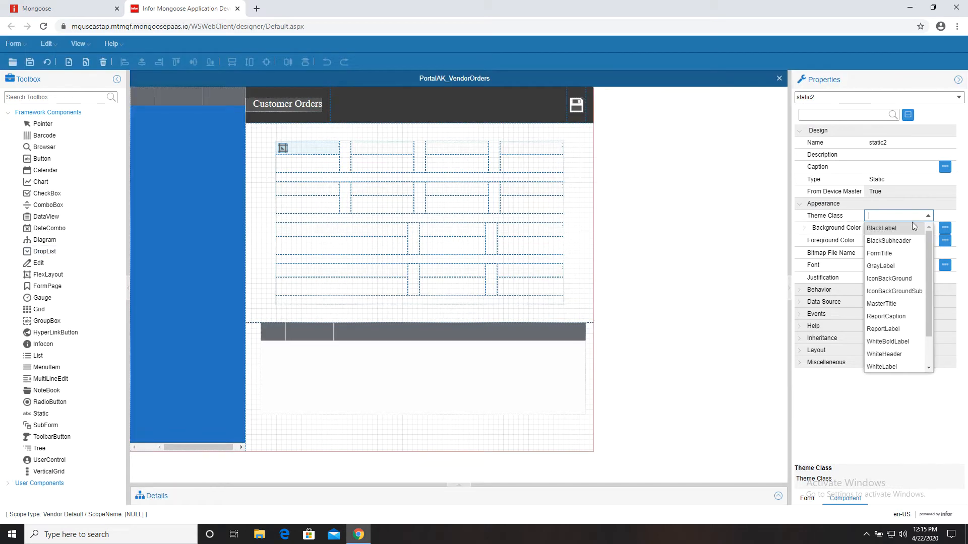
pyautogui.click(915, 225)
pyautogui.click(898, 266)
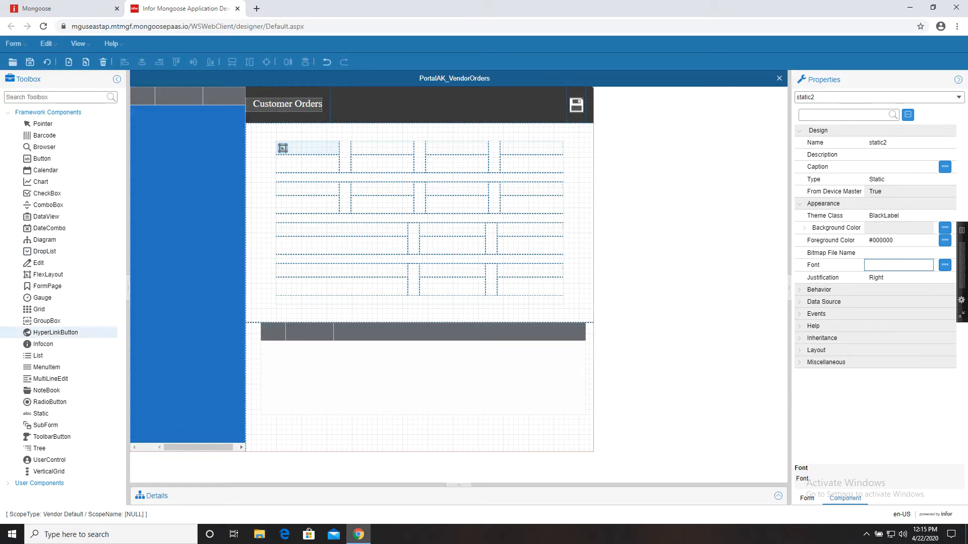
pyautogui.click(930, 279)
pyautogui.click(930, 278)
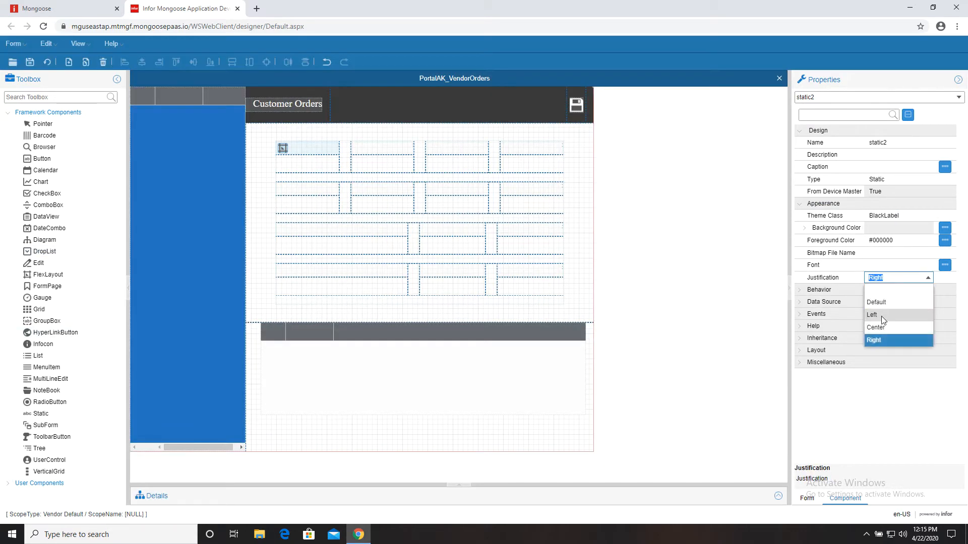
pyautogui.click(879, 317)
pyautogui.click(853, 364)
pyautogui.doubleClick(830, 375)
pyautogui.scroll(-1, 826, 394)
pyautogui.click(929, 407)
pyautogui.click(929, 407)
pyautogui.click(907, 419)
pyautogui.click(897, 395)
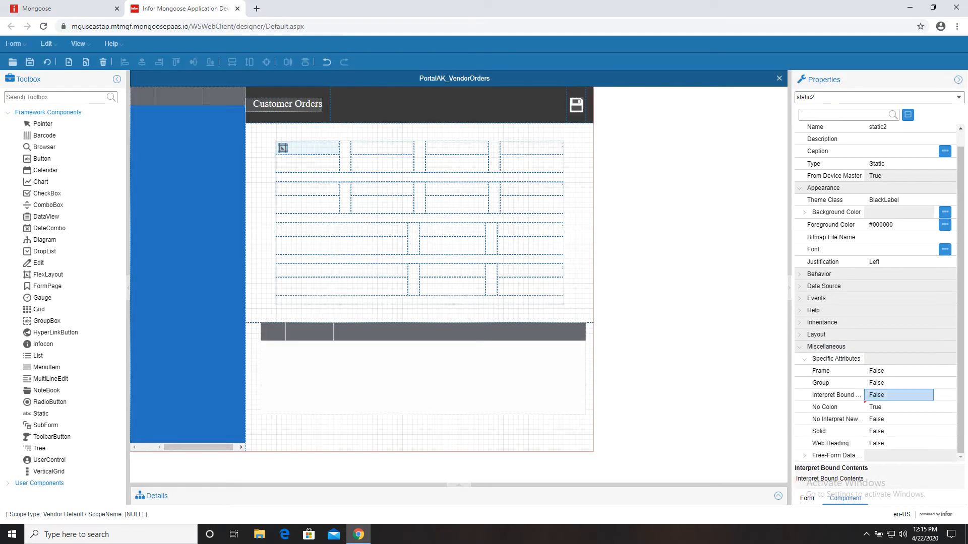
# - Give static3 the BlackLabel theme, Left justification and no colon
pyautogui.click(383, 148)
pyautogui.click(928, 216)
pyautogui.click(912, 279)
pyautogui.click(928, 278)
pyautogui.click(927, 278)
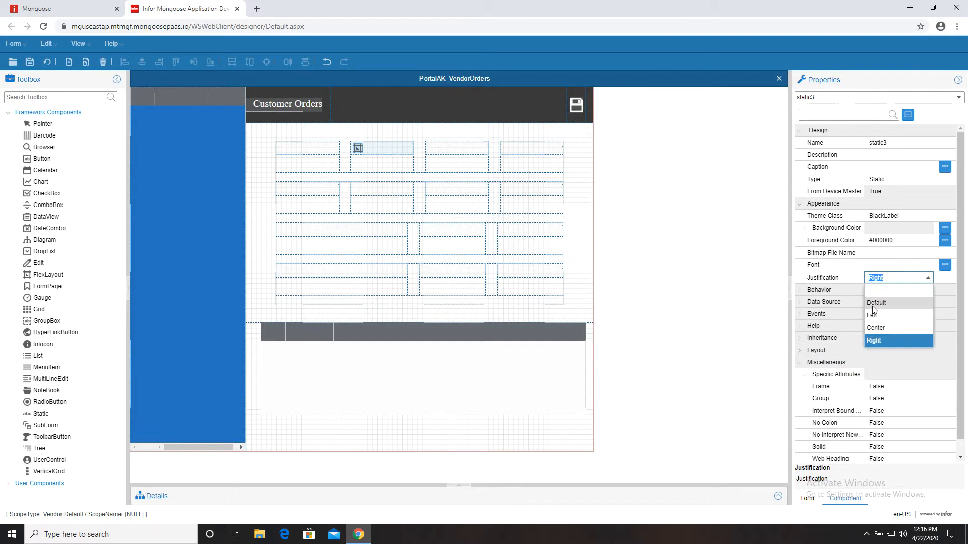
pyautogui.click(875, 315)
pyautogui.click(928, 423)
pyautogui.click(928, 424)
pyautogui.click(902, 436)
# - Apply BlackLabel to static4 and change its justification
pyautogui.click(897, 411)
pyautogui.click(475, 151)
pyautogui.click(928, 216)
pyautogui.click(928, 216)
pyautogui.click(882, 230)
pyautogui.click(927, 277)
pyautogui.click(927, 278)
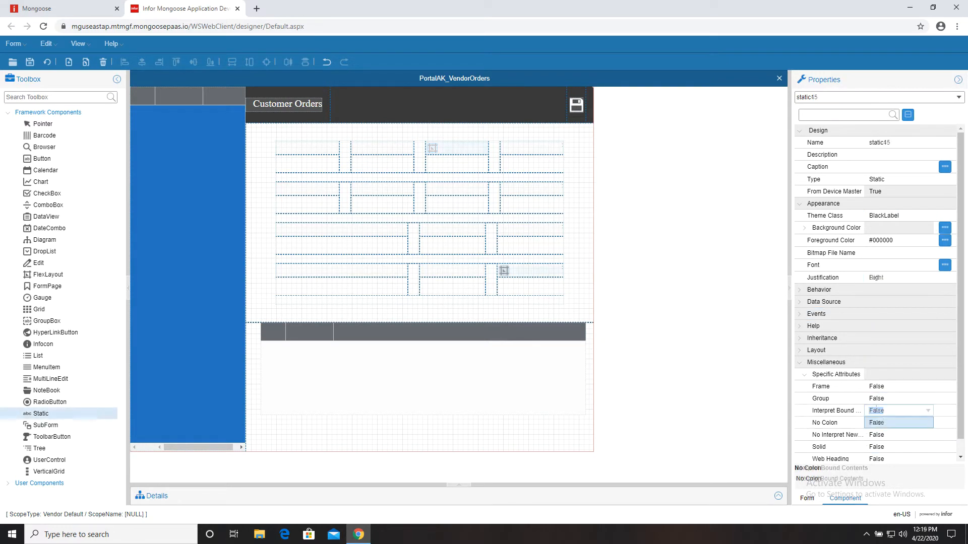
# - Change static15 in the last header cell from Right to Left justification
pyautogui.click(504, 271)
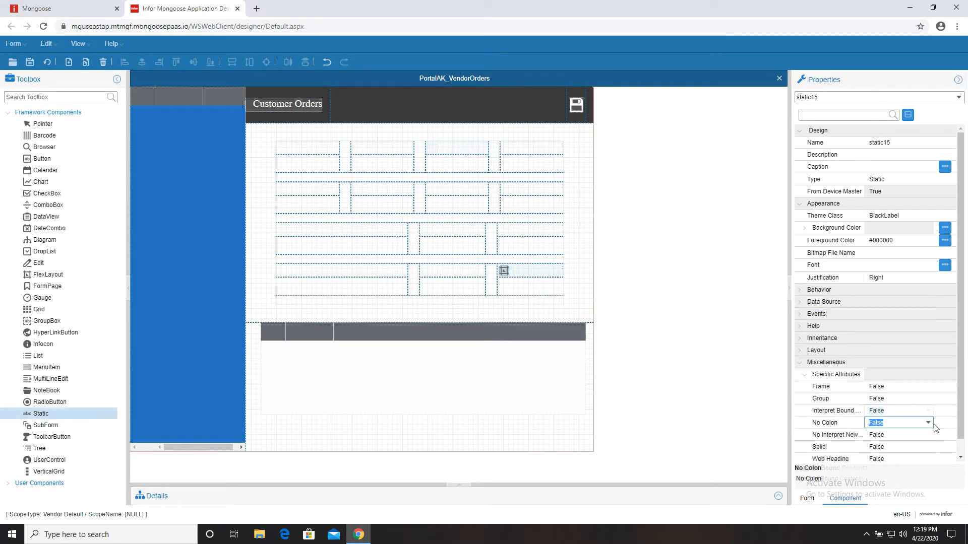
pyautogui.click(928, 279)
pyautogui.click(928, 279)
pyautogui.click(874, 315)
pyautogui.hotkey('shift', 'Tab')
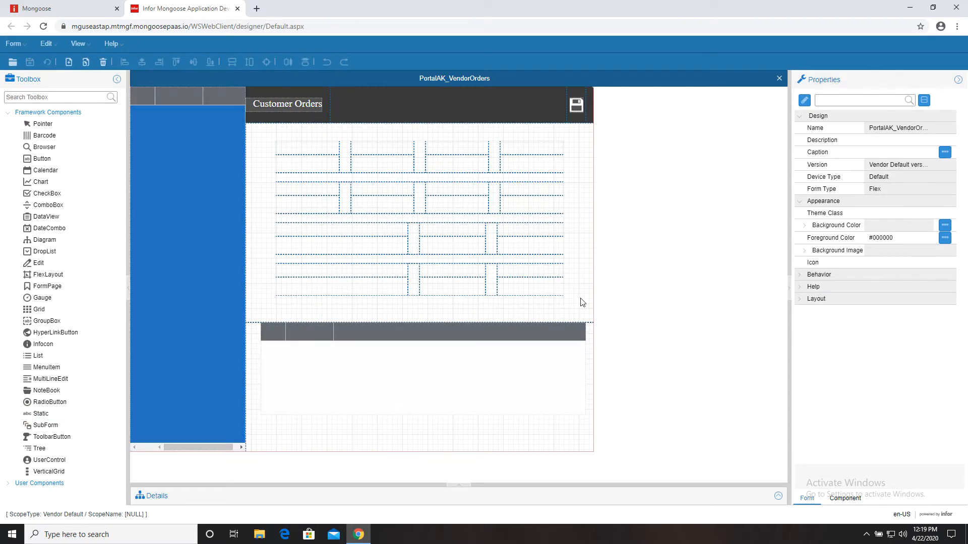
# - Caption the top-row labels Vendor Name, purchase Order #, Status and Delivery Required Date
pyautogui.click(312, 150)
pyautogui.click(896, 167)
pyautogui.write('Vendor Name')
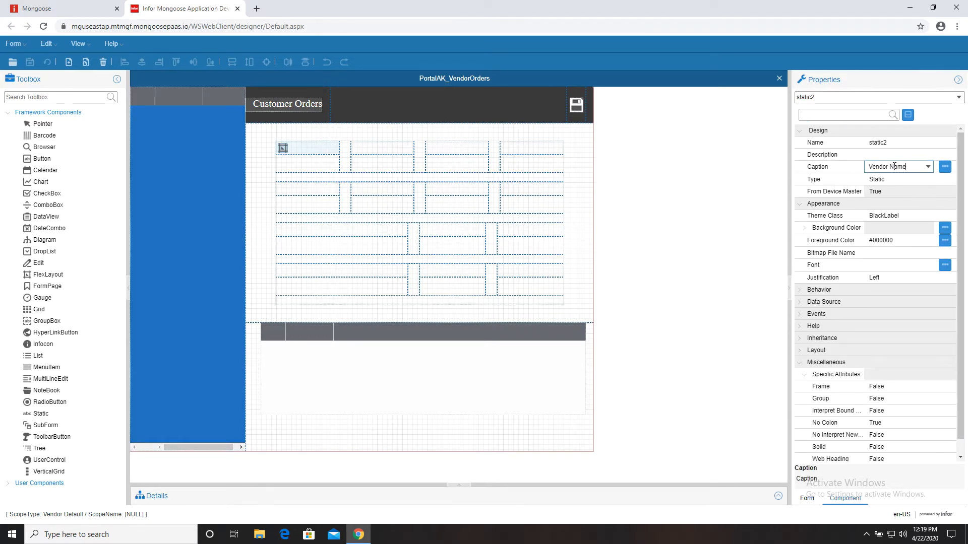
pyautogui.click(383, 148)
pyautogui.click(885, 166)
pyautogui.write('purchase')
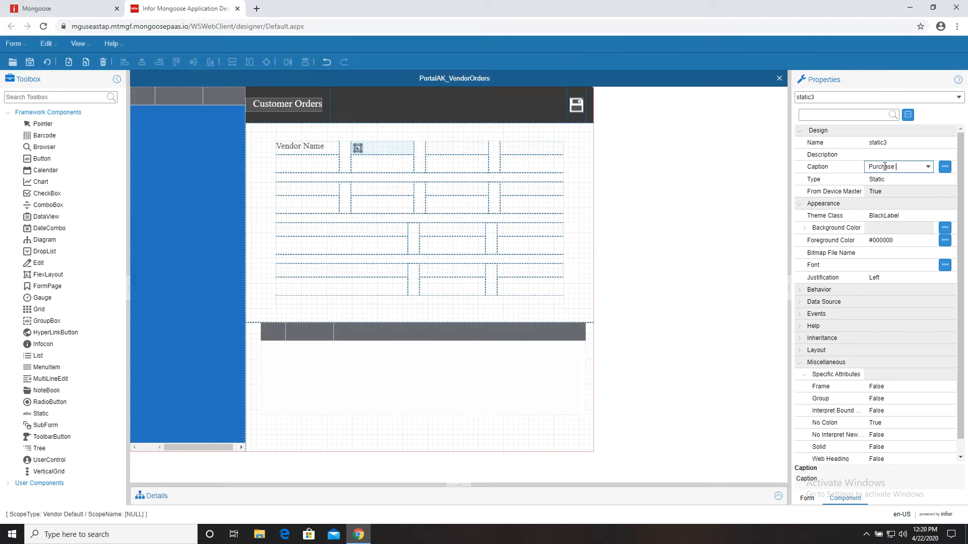
pyautogui.write(' Order #')
pyautogui.click(432, 148)
pyautogui.click(875, 166)
pyautogui.write('Stat')
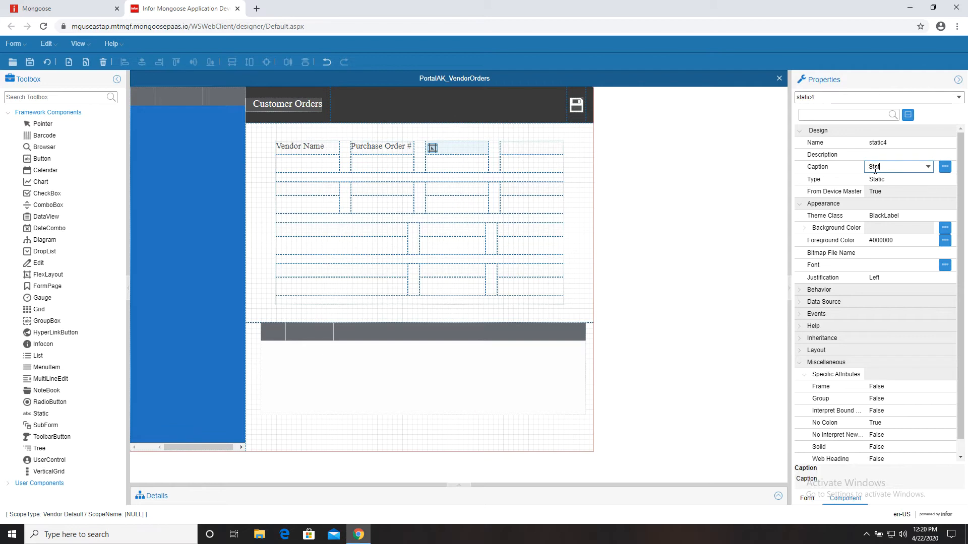
pyautogui.write('us')
pyautogui.click(506, 148)
pyautogui.click(888, 167)
pyautogui.write('Required Date')
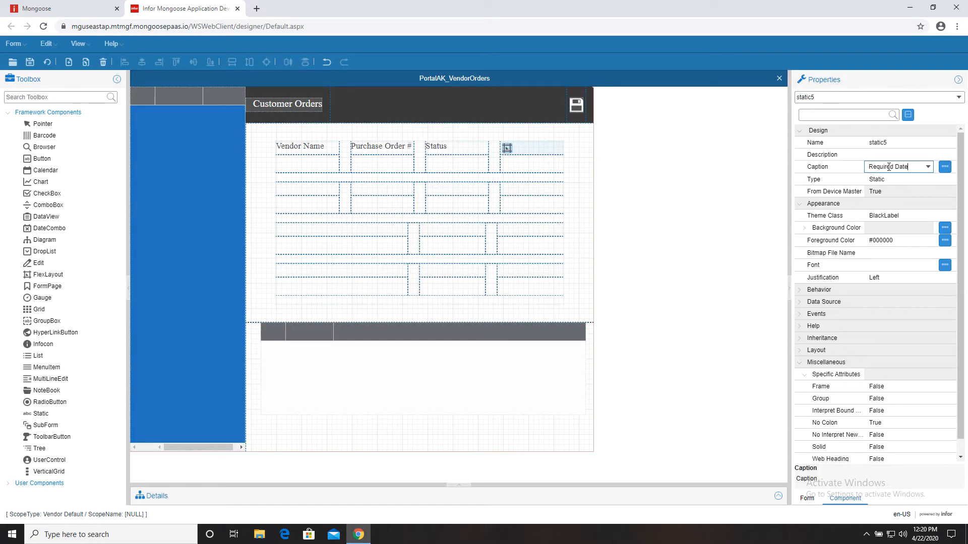
pyautogui.click(894, 167)
pyautogui.write('Delivery')
# - Caption the second-row labels Purchase Order Date, Terms, Amount and Promised Delivery
pyautogui.click(284, 189)
pyautogui.click(888, 166)
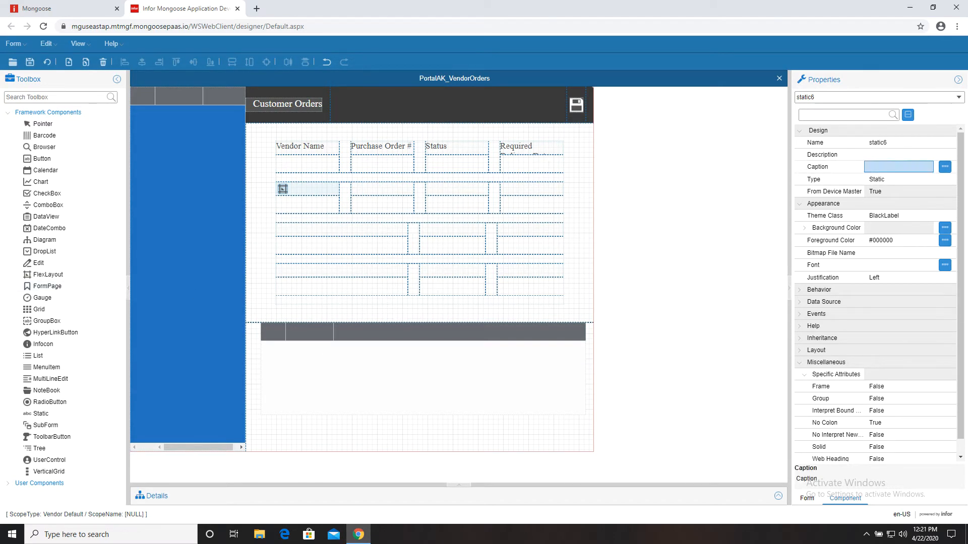
pyautogui.write('Purchase Order Date')
pyautogui.click(375, 190)
pyautogui.click(888, 166)
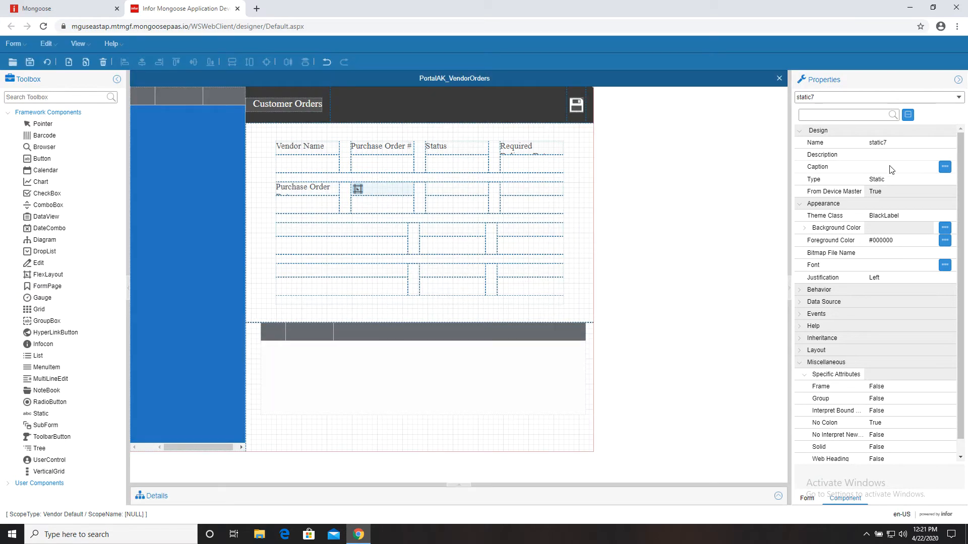
pyautogui.write('Terms')
pyautogui.click(432, 189)
pyautogui.click(879, 167)
pyautogui.write('Amount')
pyautogui.click(506, 189)
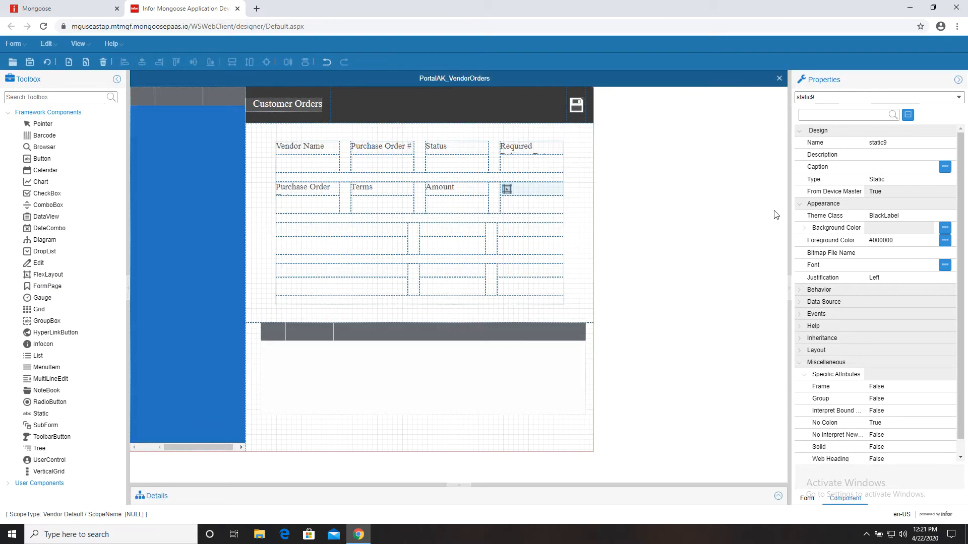
pyautogui.click(906, 166)
pyautogui.write('Pro')
pyautogui.write('mised Delivery Date')
# - Caption the third- and fourth-row labels Address 1, State, Address 2 and Country
pyautogui.click(324, 234)
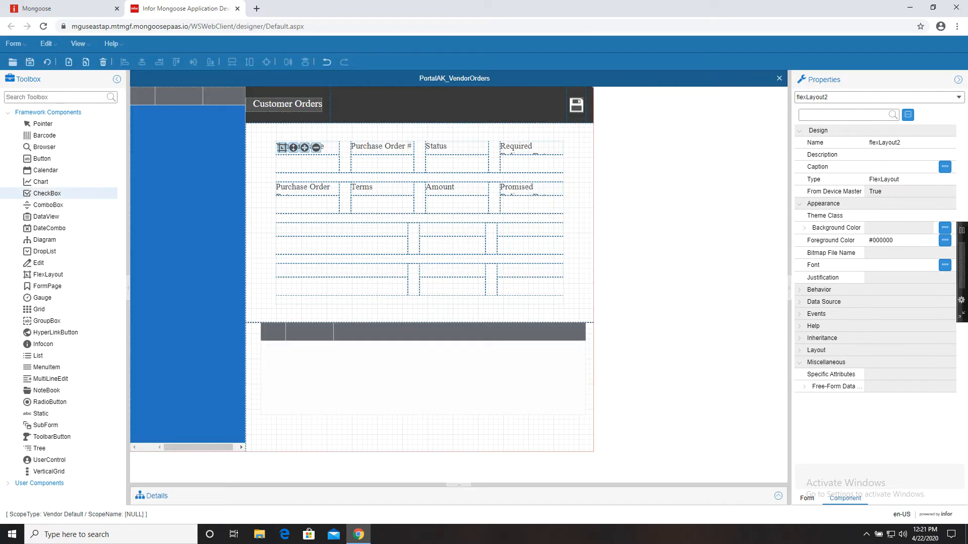
pyautogui.click(897, 167)
pyautogui.write('Address 1')
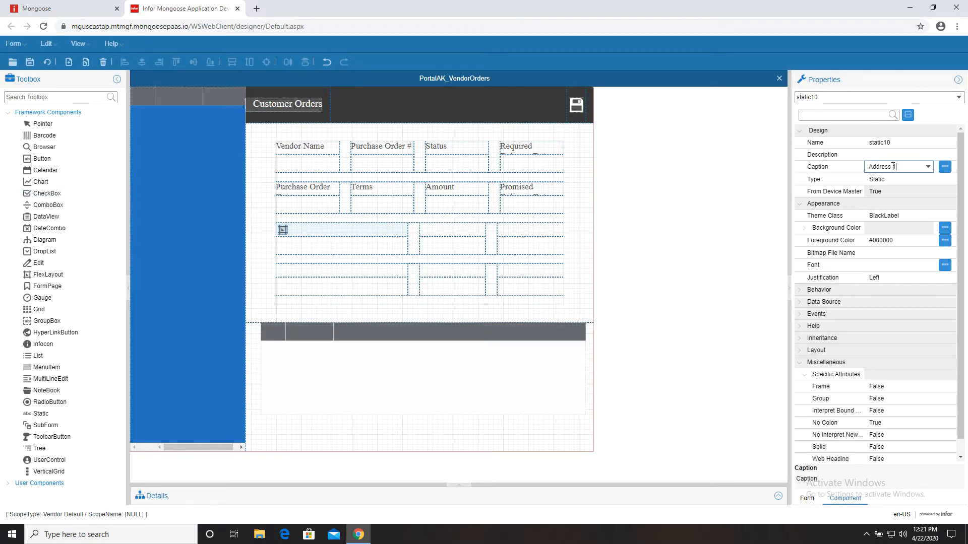
pyautogui.click(446, 232)
pyautogui.click(902, 168)
pyautogui.click(527, 231)
pyautogui.click(909, 167)
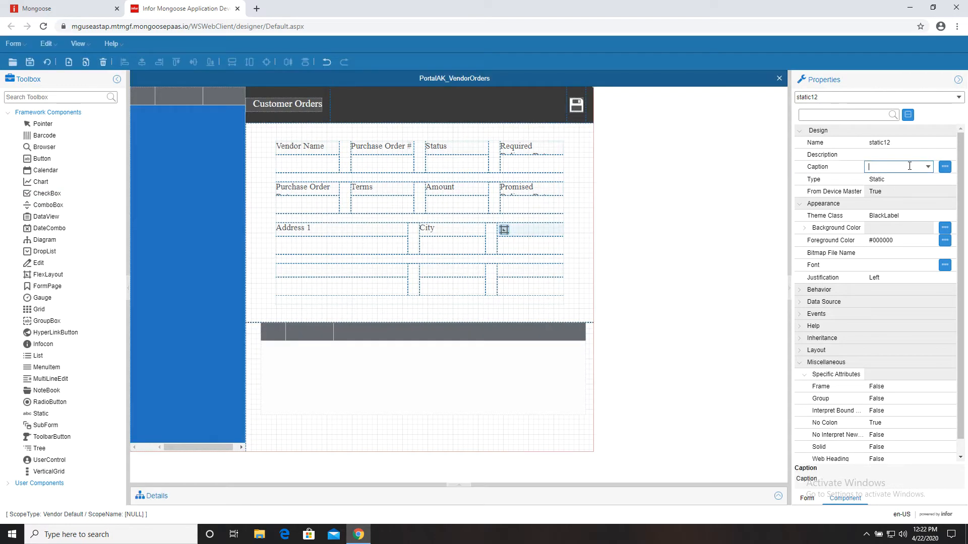
pyautogui.write('State')
pyautogui.click(358, 272)
pyautogui.click(896, 168)
pyautogui.write('Address 2')
pyautogui.click(443, 271)
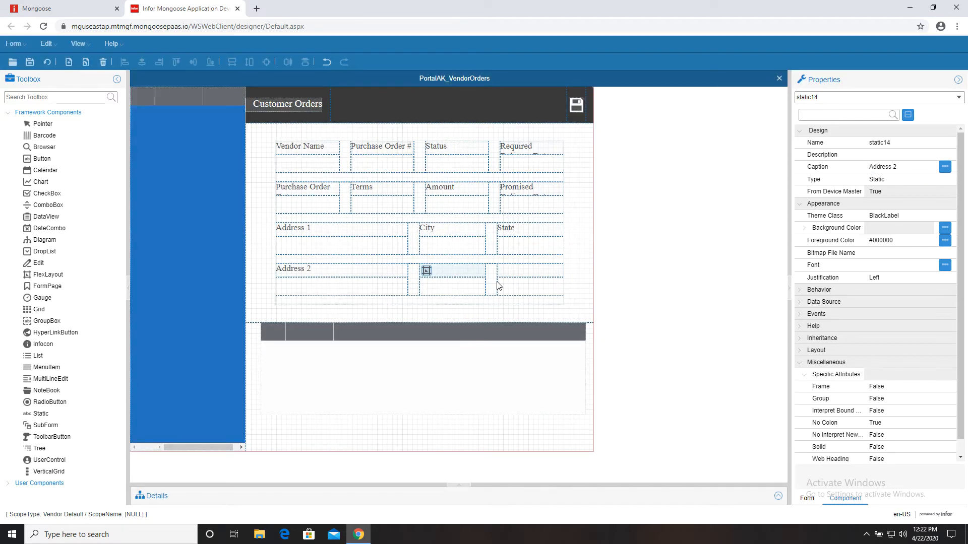
pyautogui.click(877, 166)
pyautogui.write('Country')
pyautogui.press('Return')
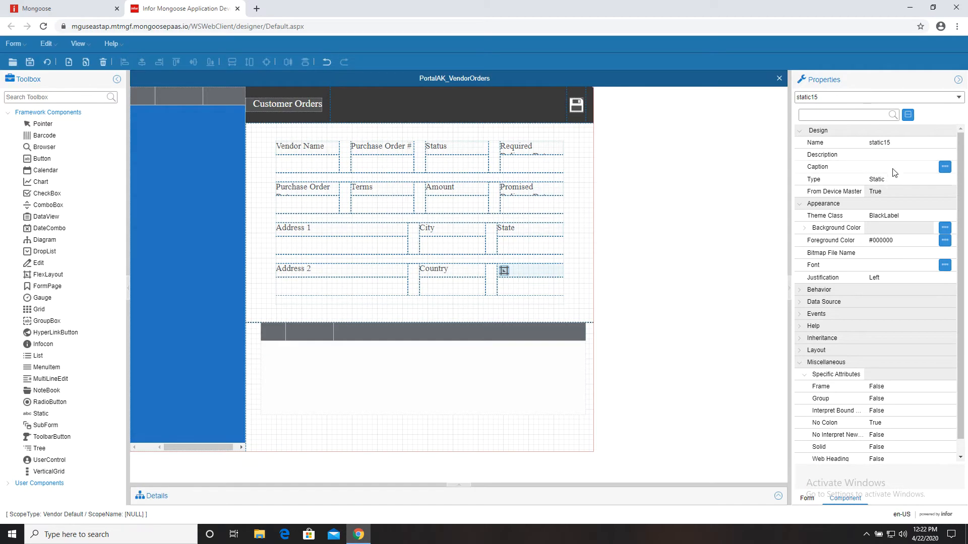
# - Save the form design, then drag an input box into the Vendor Name cell
pyautogui.click(341, 245)
pyautogui.click(30, 62)
pyautogui.click(47, 62)
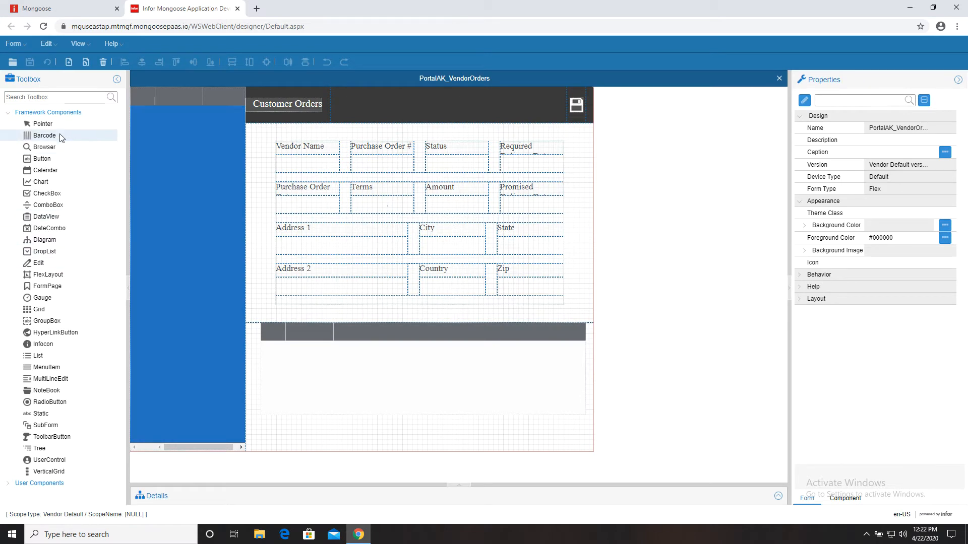
pyautogui.moveTo(39, 262); pyautogui.dragTo(283, 155)
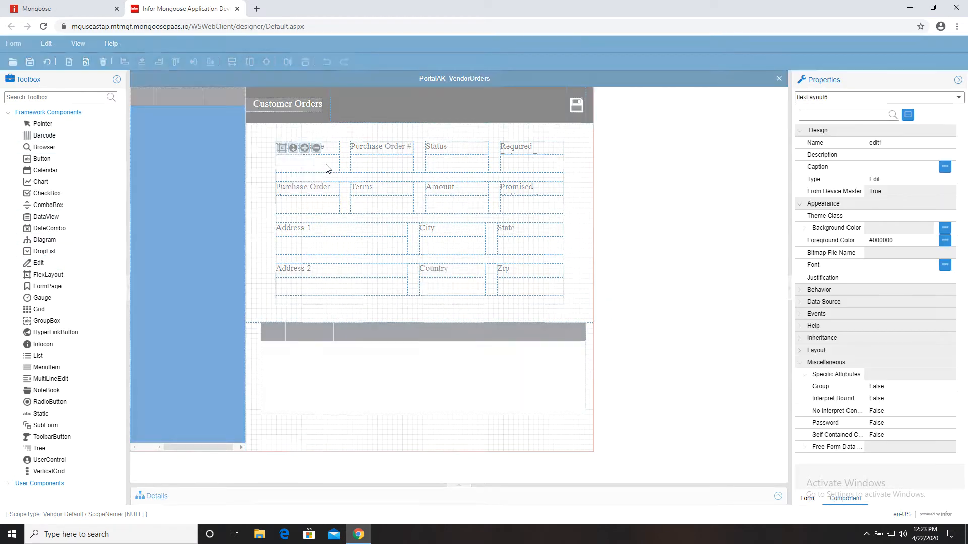
# - Set the second FlexLayout region's Orientation to Fill
pyautogui.click(282, 148)
pyautogui.click(383, 290)
pyautogui.click(605, 330)
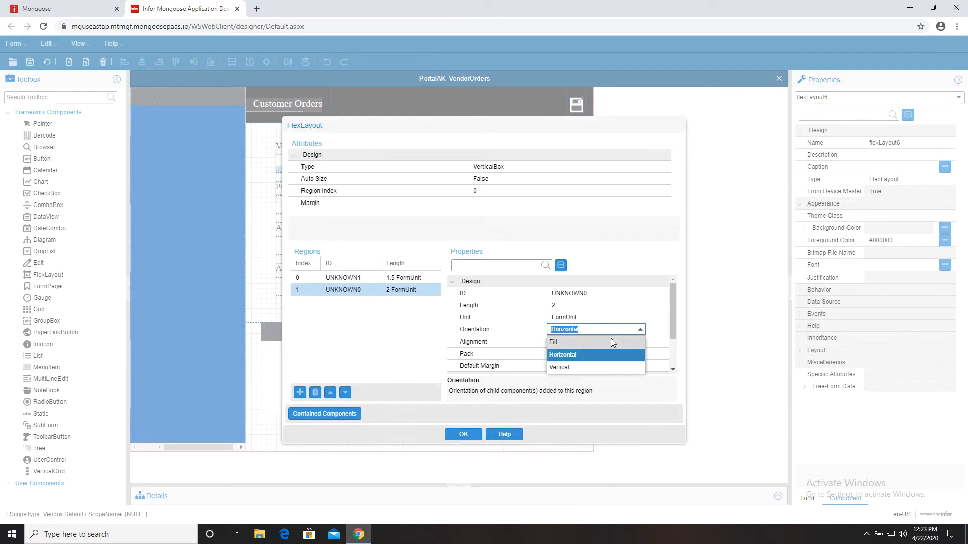
pyautogui.click(557, 343)
pyautogui.click(463, 435)
# - Add Edit input boxes under the Purchase Order # and State header labels
pyautogui.click(367, 161)
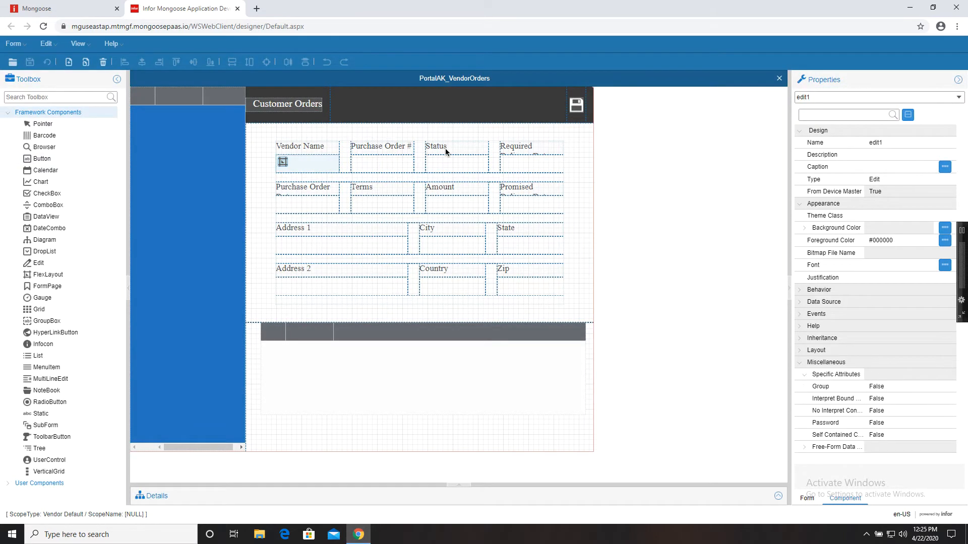
pyautogui.click(35, 264)
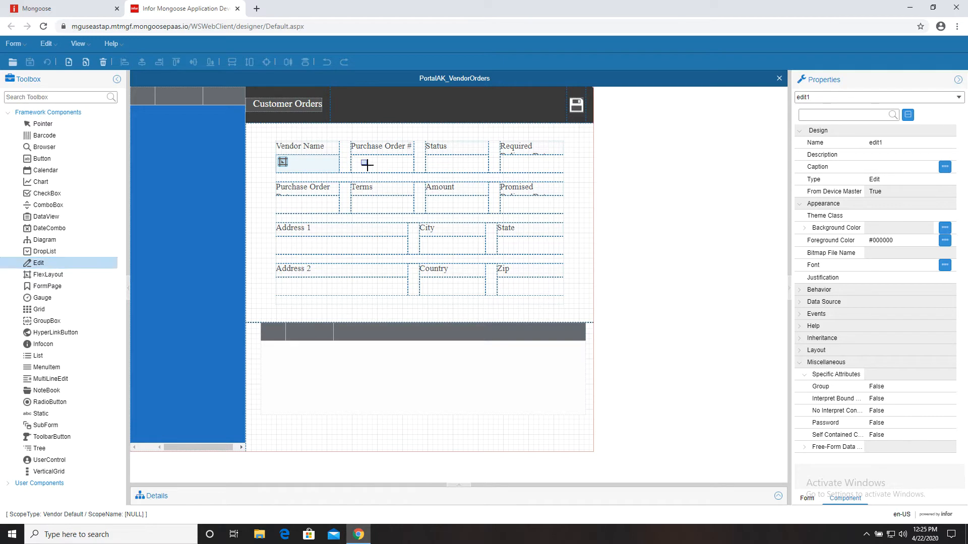
pyautogui.click(365, 165)
pyautogui.click(45, 265)
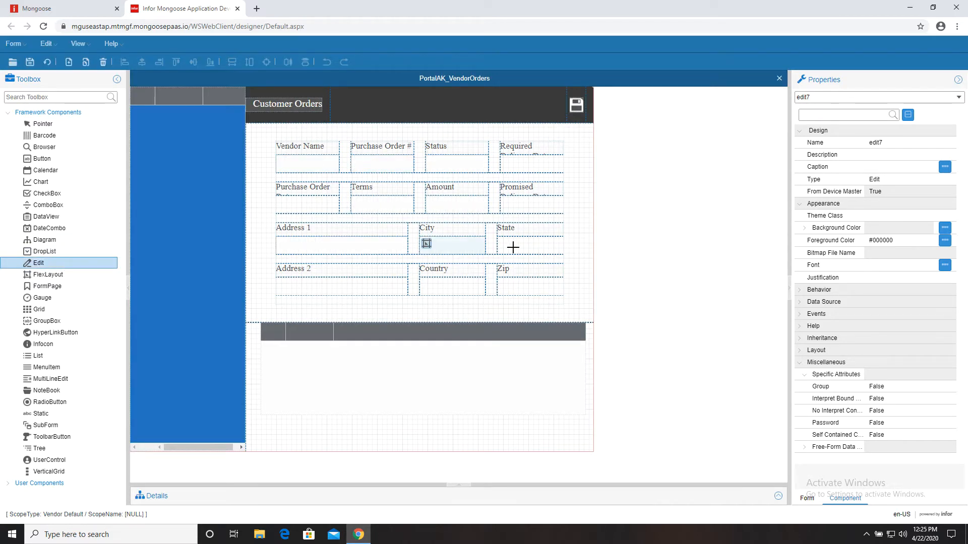
pyautogui.click(512, 246)
# - Add input boxes under Address 2, Country and Zip, add DateCombos under the date labels, and regenerate
pyautogui.click(38, 262)
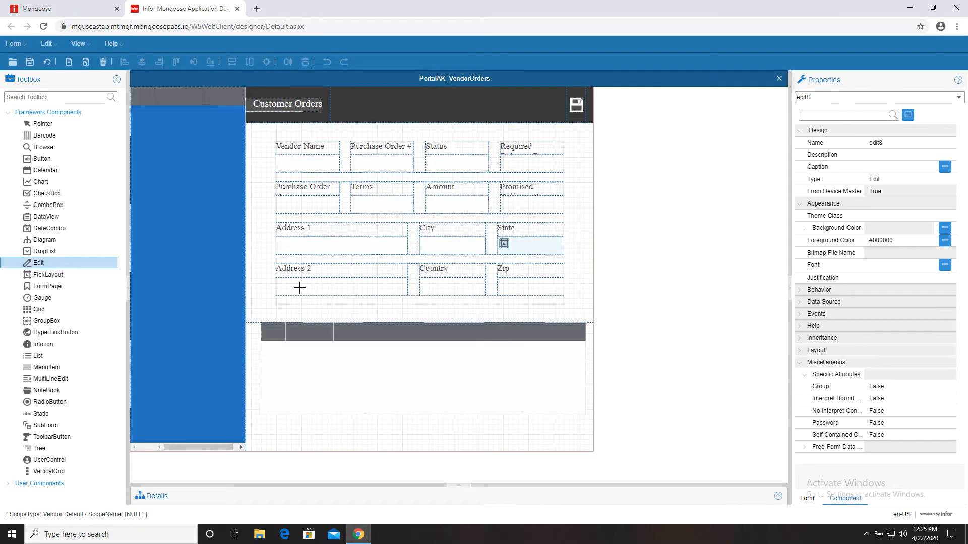
pyautogui.click(298, 286)
pyautogui.click(38, 263)
pyautogui.click(421, 288)
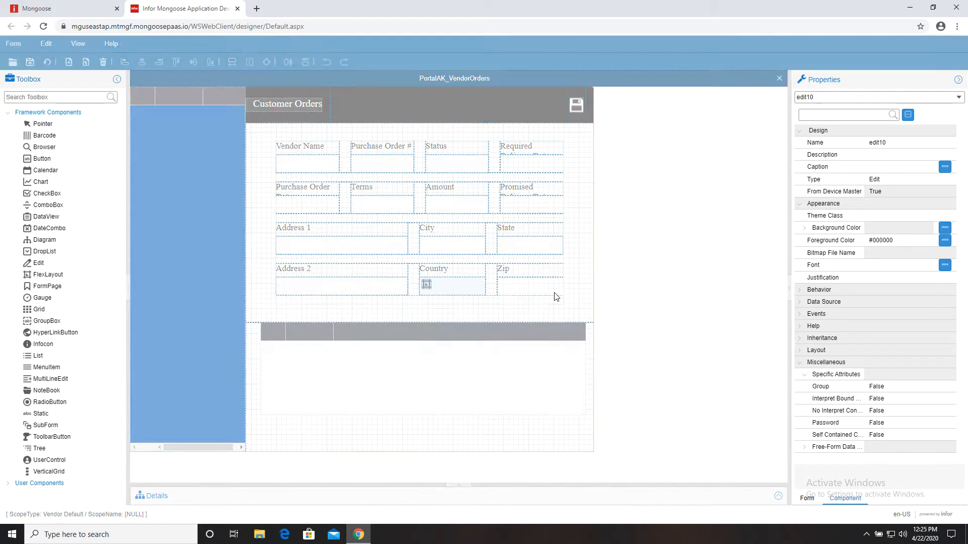
pyautogui.click(524, 286)
pyautogui.click(49, 228)
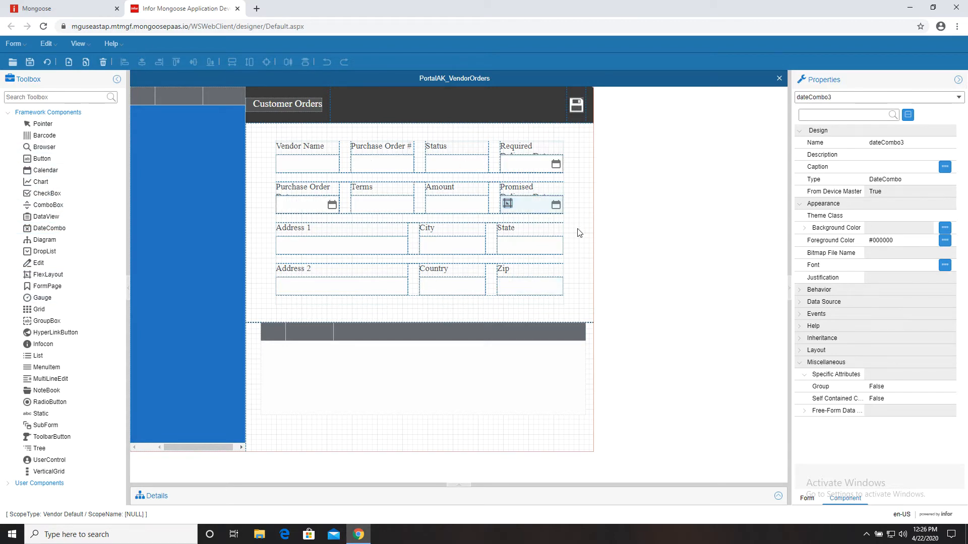
pyautogui.click(47, 62)
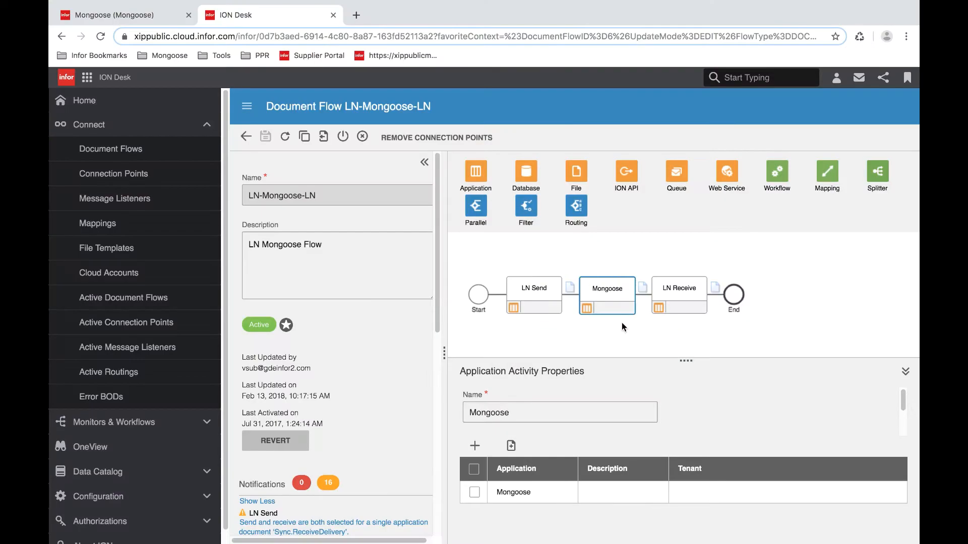
# - Show the documents passed from Mongoose to LN Receive in the LN-Mongoose-LN flow
pyautogui.click(642, 288)
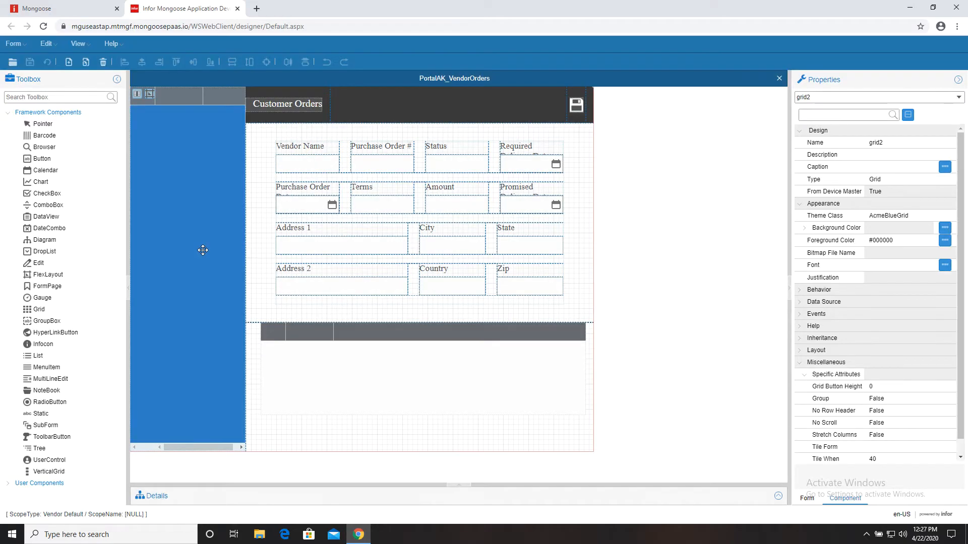
# - Set the form's primary collection to INNO_POHeader
pyautogui.click(778, 497)
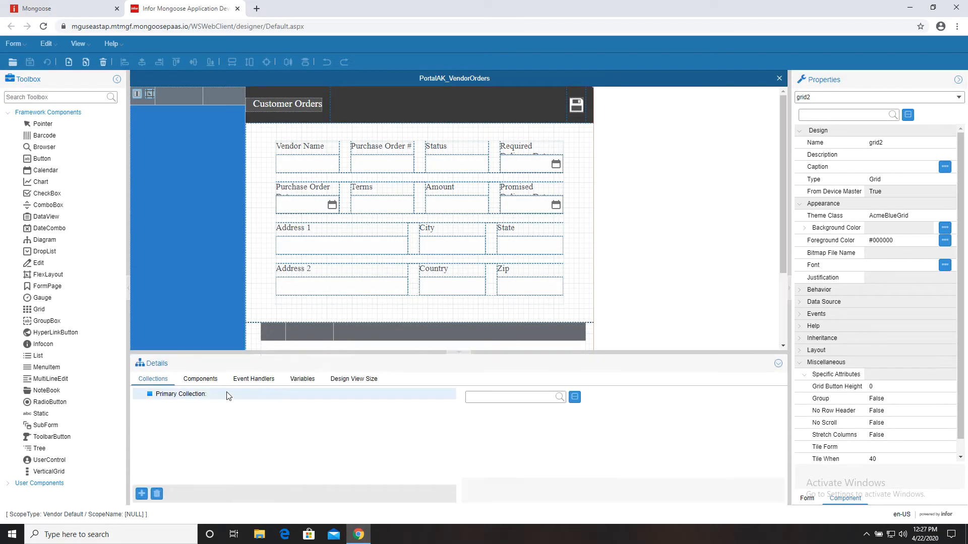
pyautogui.click(215, 396)
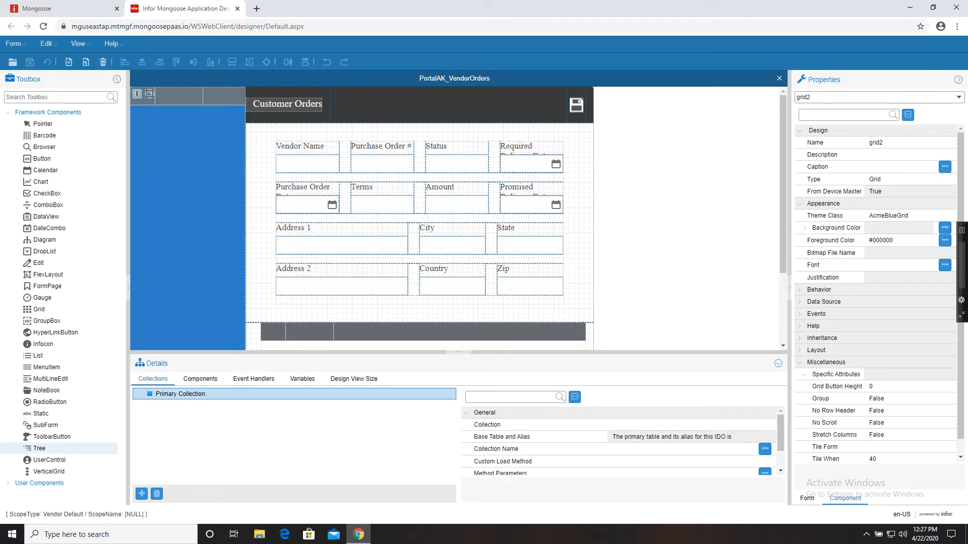
pyautogui.click(748, 425)
pyautogui.write('INNO')
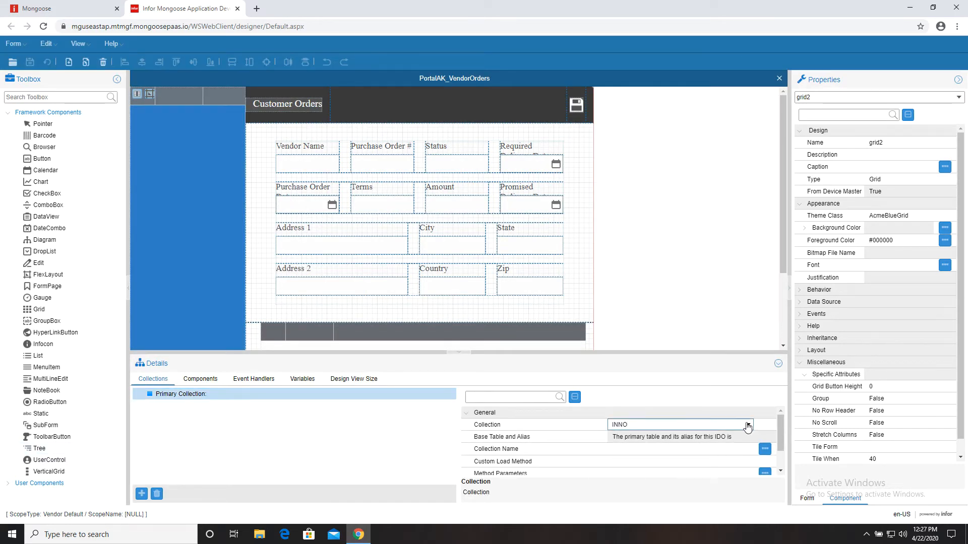
pyautogui.write('_POHeader')
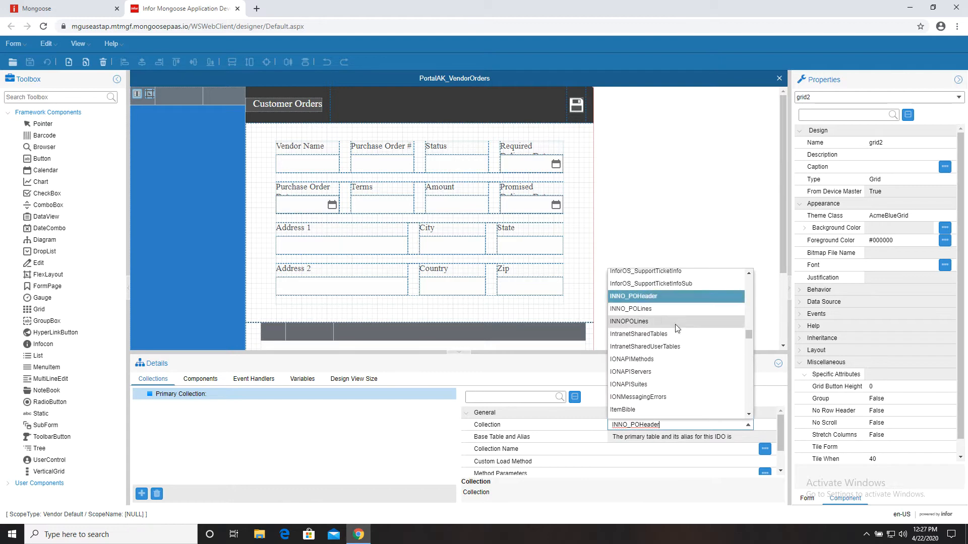
pyautogui.click(669, 296)
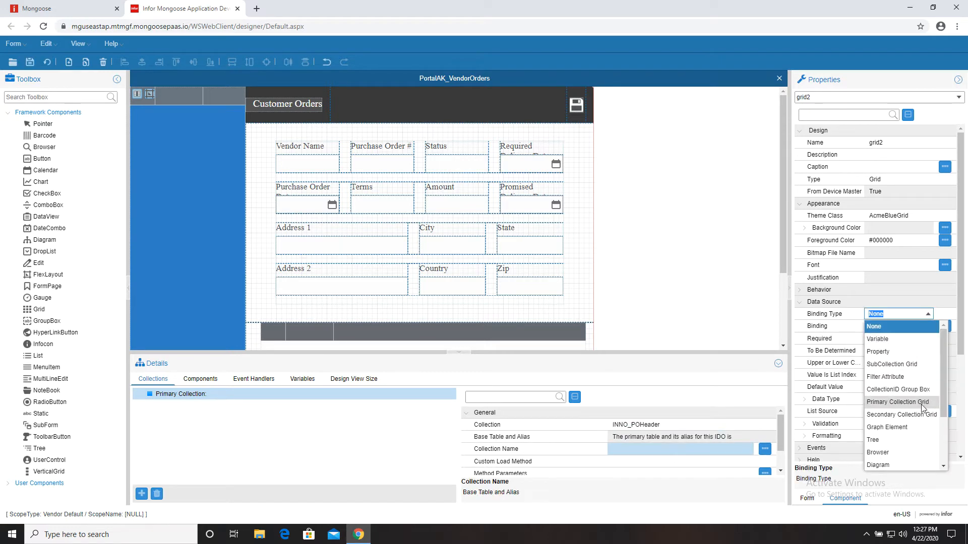
# - Bind grid2 as a Primary Collection Grid and regenerate the form
pyautogui.click(906, 403)
pyautogui.click(902, 326)
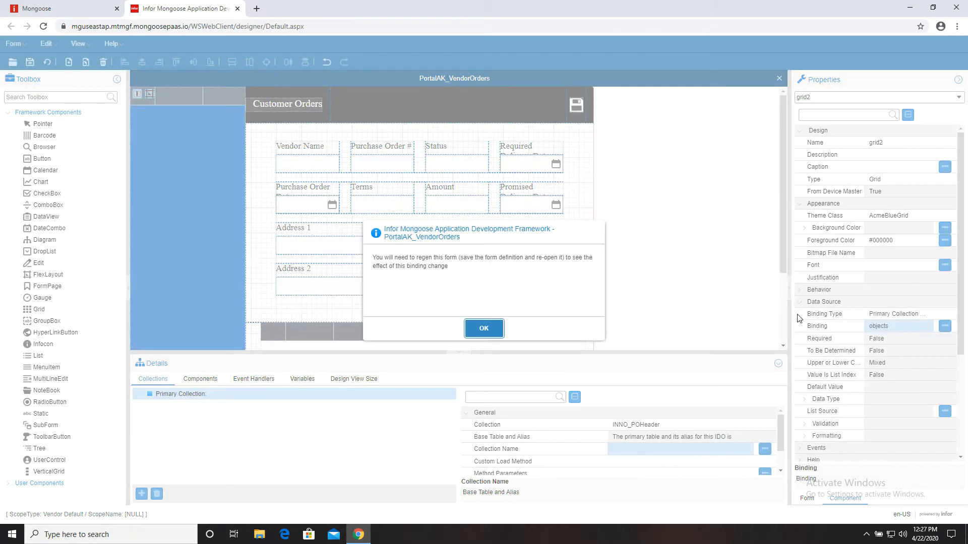
pyautogui.click(484, 330)
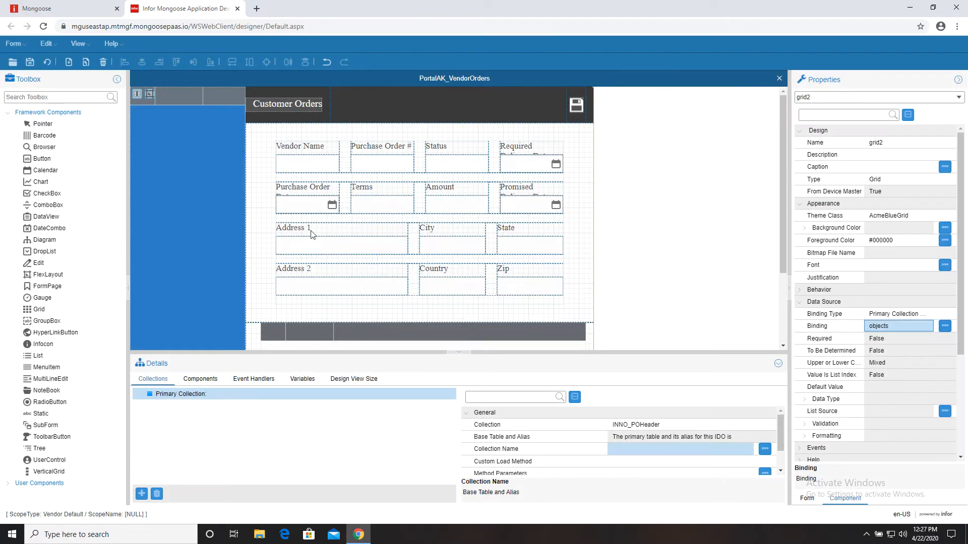
pyautogui.click(48, 63)
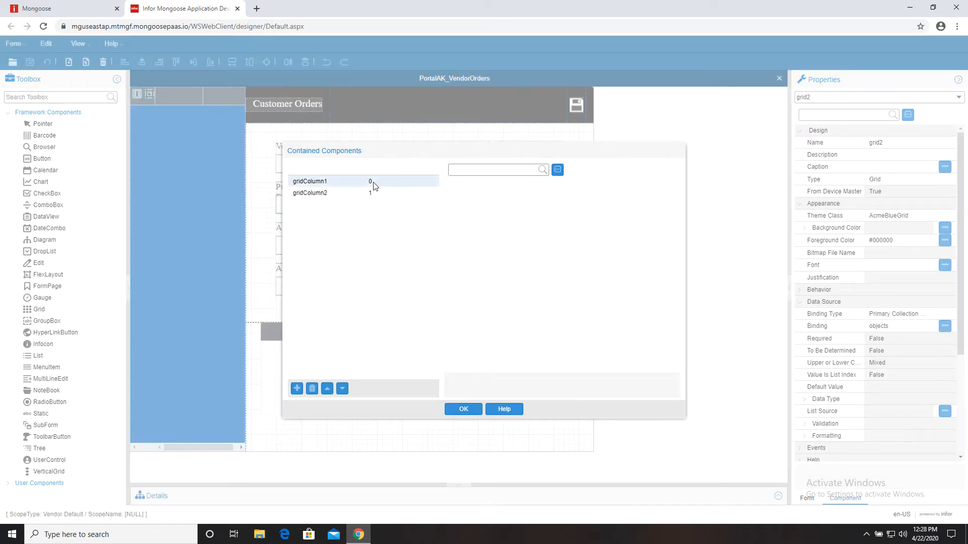
# - Add a third grid column and caption gridColumn1 PONum with binding type None
pyautogui.click(371, 186)
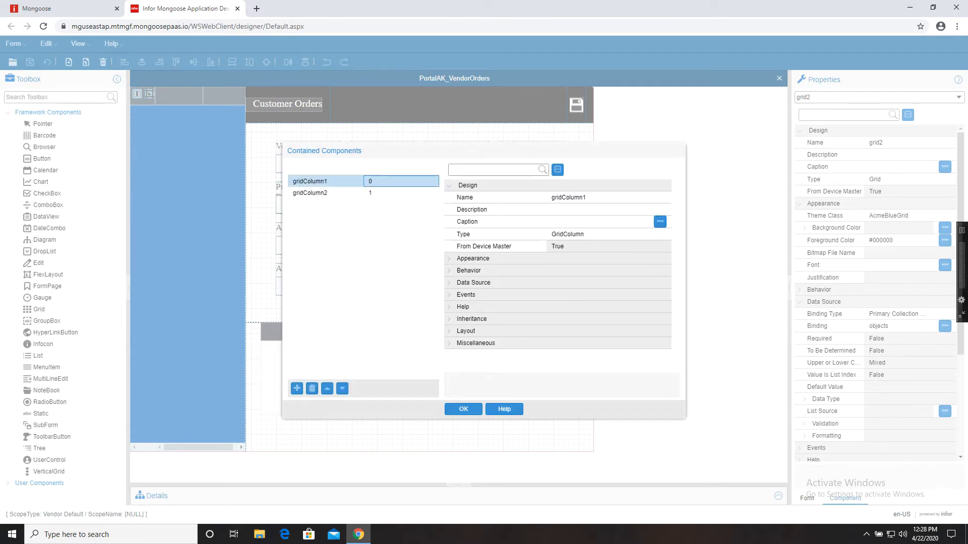
pyautogui.click(297, 389)
pyautogui.click(332, 181)
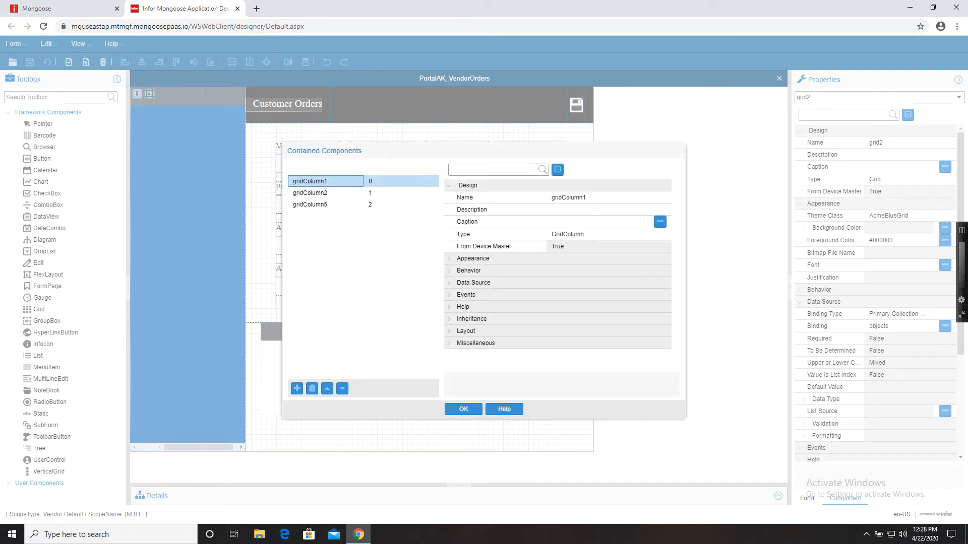
pyautogui.click(584, 221)
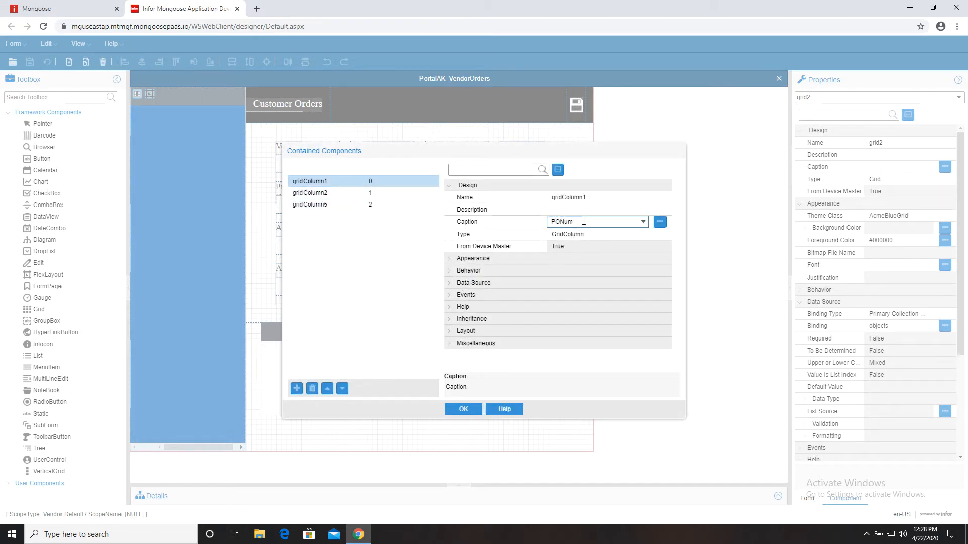
pyautogui.click(449, 282)
pyautogui.click(630, 294)
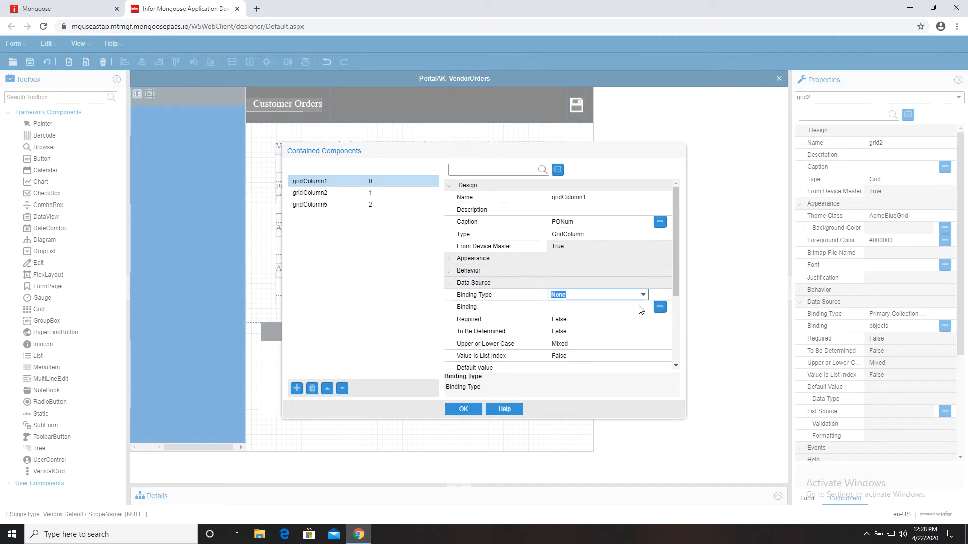
pyautogui.click(644, 295)
pyautogui.click(645, 298)
# - Bind gridColumn2 to object.ShipToName and caption it ShipToName
pyautogui.click(389, 192)
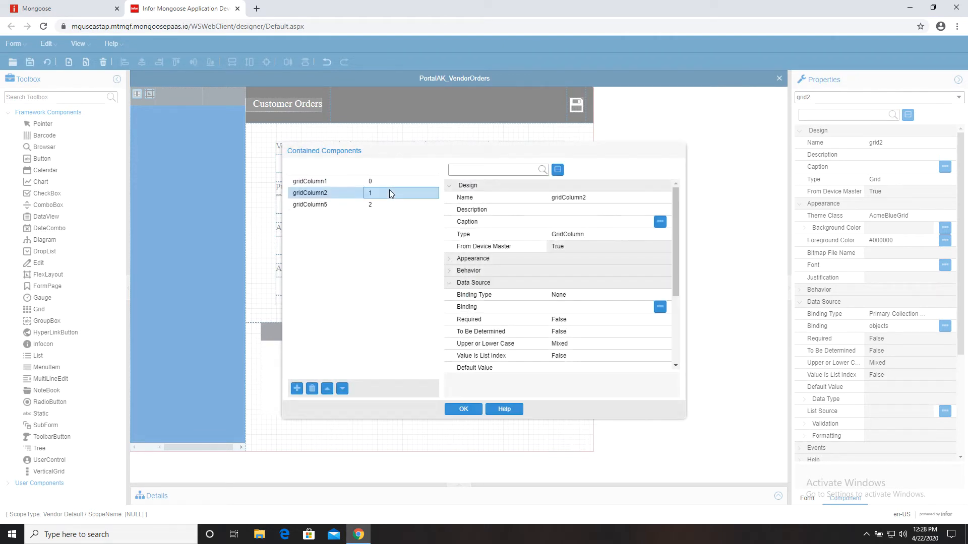
pyautogui.click(643, 307)
pyautogui.scroll(-5, 660, 383)
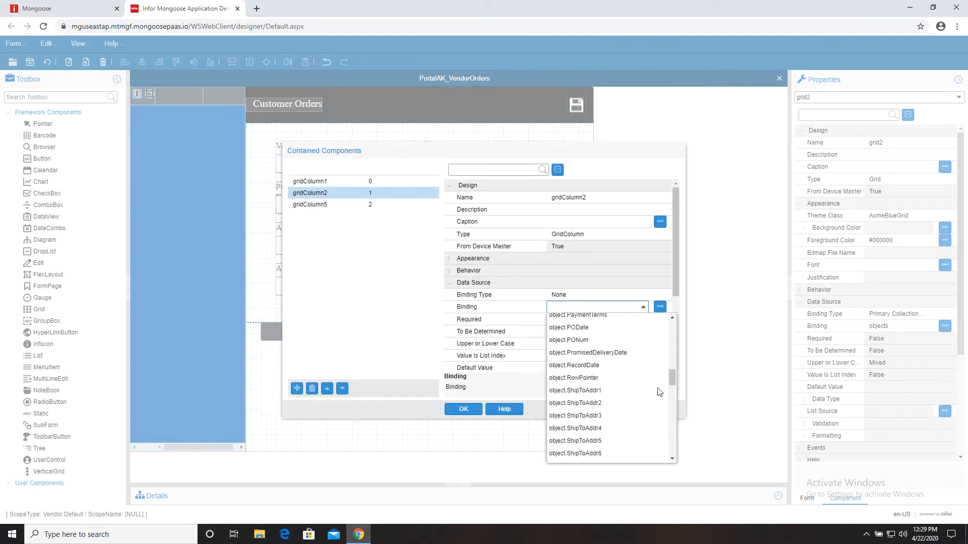
pyautogui.click(645, 383)
pyautogui.click(598, 319)
pyautogui.click(484, 328)
pyautogui.click(590, 222)
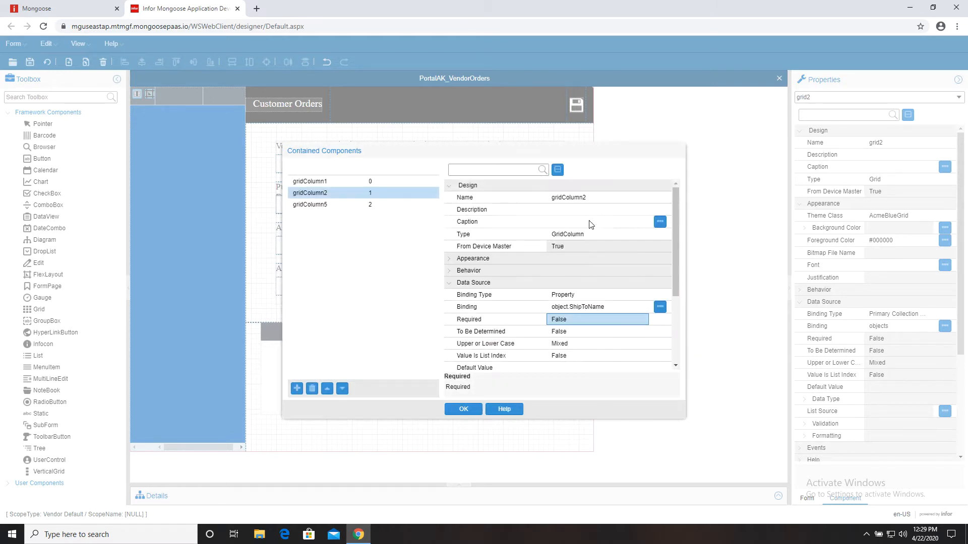
pyautogui.write('ShipToName')
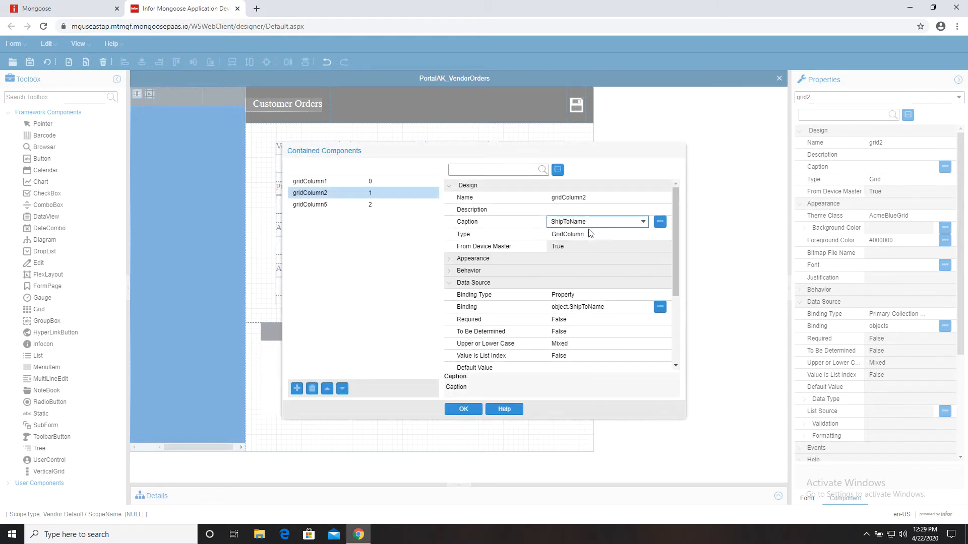
pyautogui.click(322, 204)
# - Caption gridColumn5 Status, bind it to object.Status, confirm, and regenerate the form
pyautogui.click(590, 221)
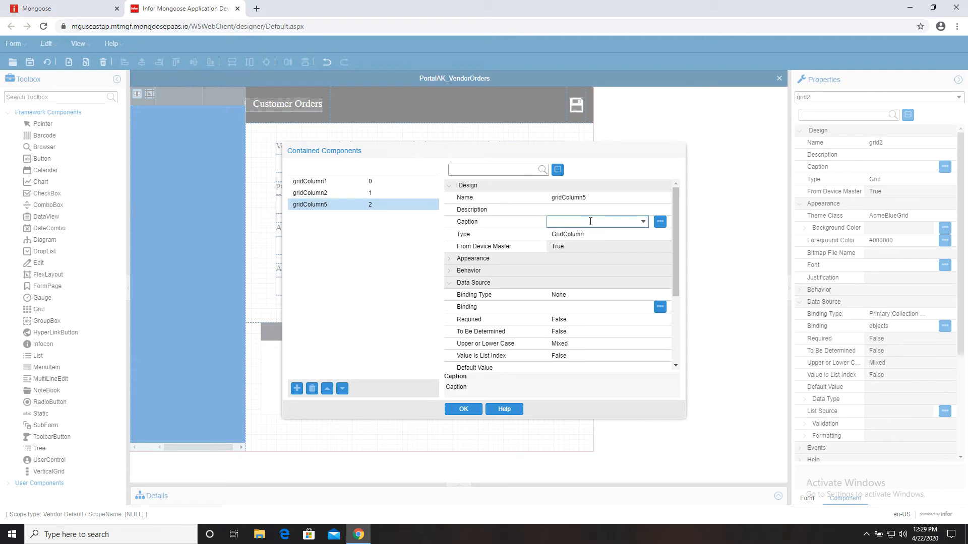
pyautogui.click(589, 233)
pyautogui.click(570, 306)
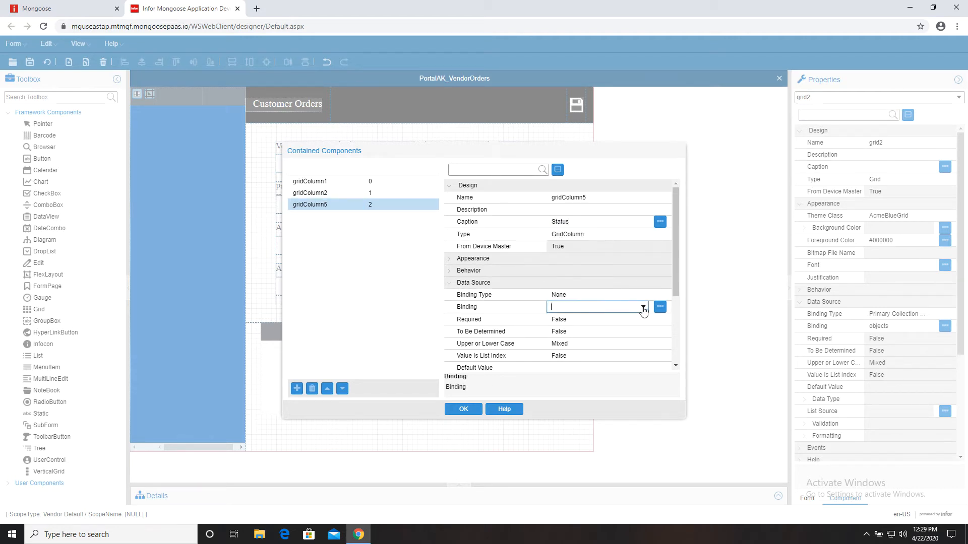
pyautogui.click(643, 306)
pyautogui.moveTo(672, 330); pyautogui.dragTo(665, 398)
pyautogui.click(566, 386)
pyautogui.click(595, 295)
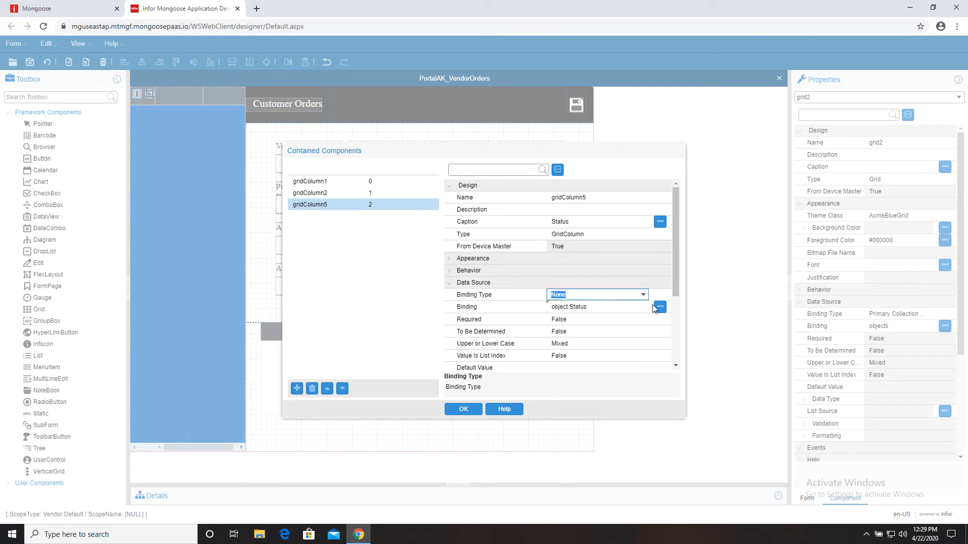
pyautogui.click(659, 307)
pyautogui.click(599, 230)
pyautogui.click(463, 409)
pyautogui.click(47, 62)
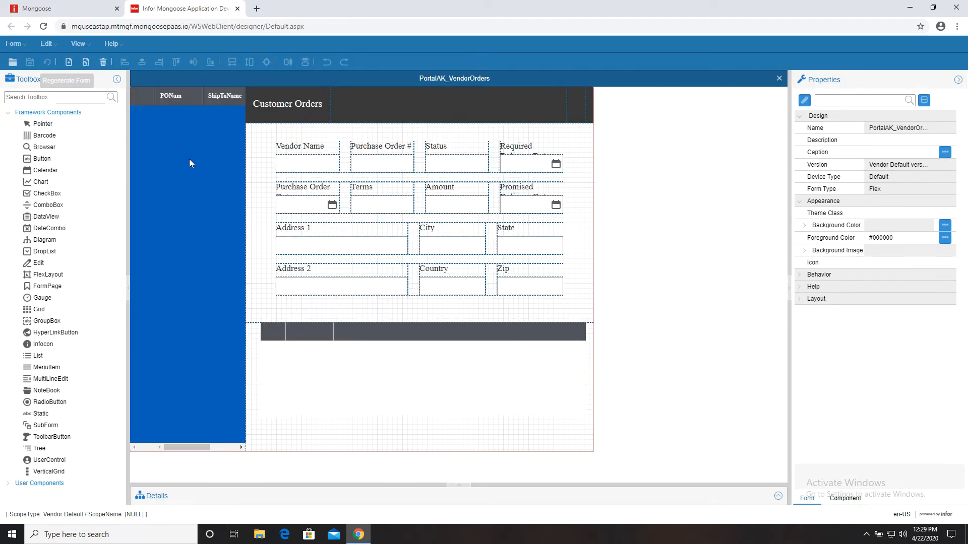
# - Bind grid1 as a SubCollection Grid on INNOPOLines under INNO_POHeader and regenerate
pyautogui.click(410, 358)
pyautogui.scroll(-3, 919, 224)
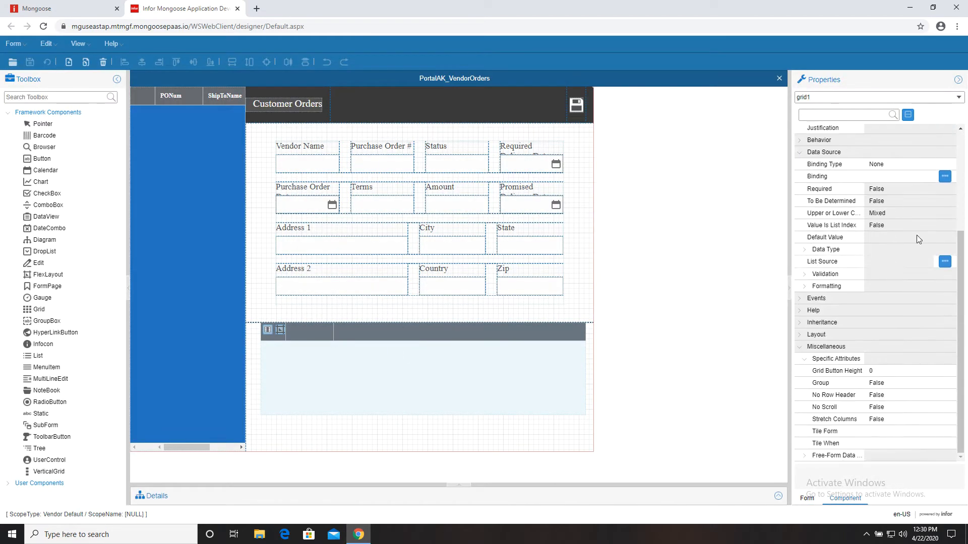
pyautogui.click(927, 164)
pyautogui.click(897, 215)
pyautogui.click(933, 176)
pyautogui.click(945, 177)
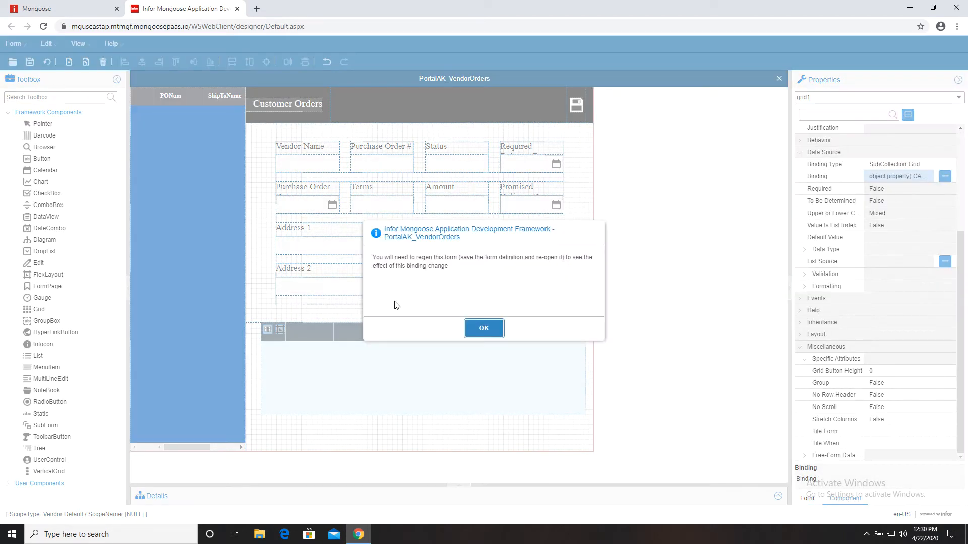
pyautogui.click(474, 331)
pyautogui.click(944, 177)
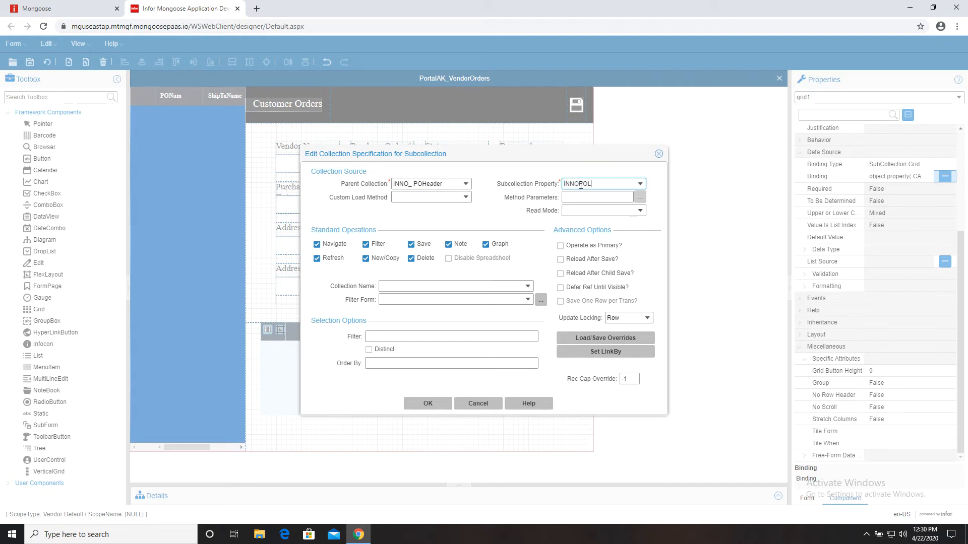
pyautogui.click(429, 403)
pyautogui.click(44, 65)
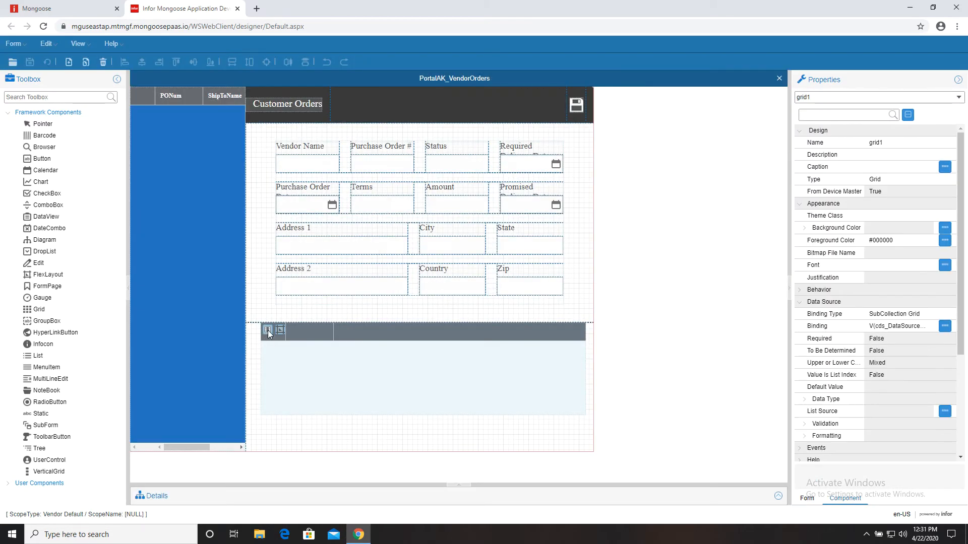
pyautogui.click(268, 331)
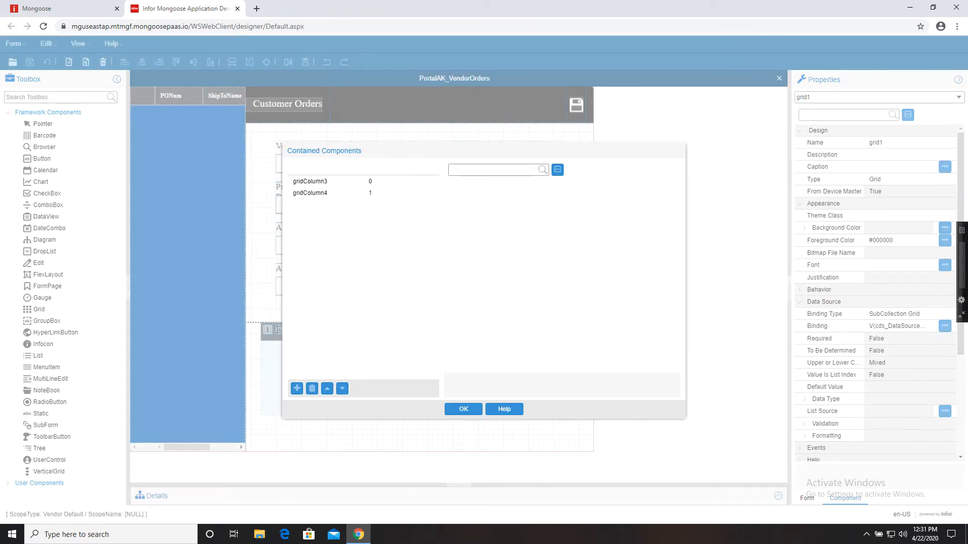
# - Add three new columns to the lines grid and bind gridColumn3 to a PO line field
pyautogui.click(348, 183)
pyautogui.click(297, 389)
pyautogui.click(298, 390)
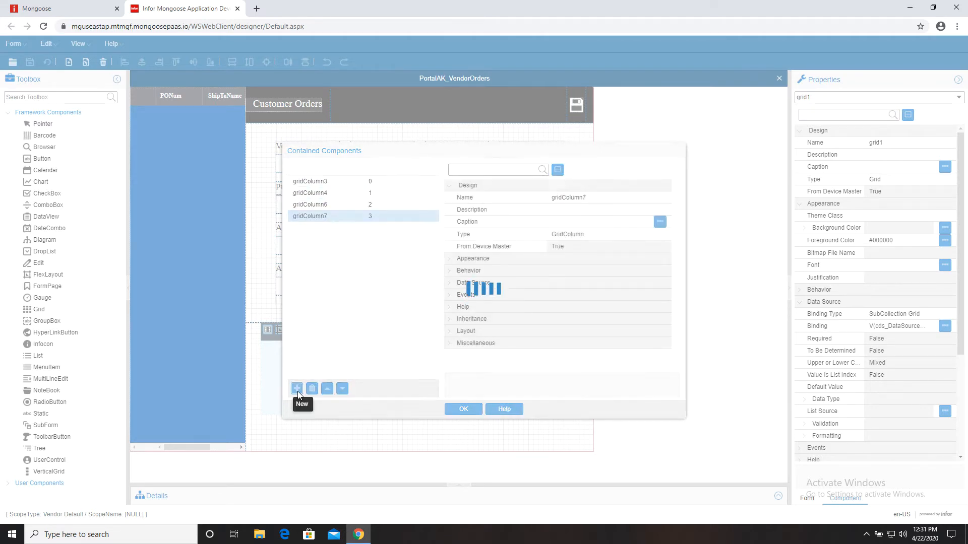
pyautogui.click(504, 283)
pyautogui.click(570, 209)
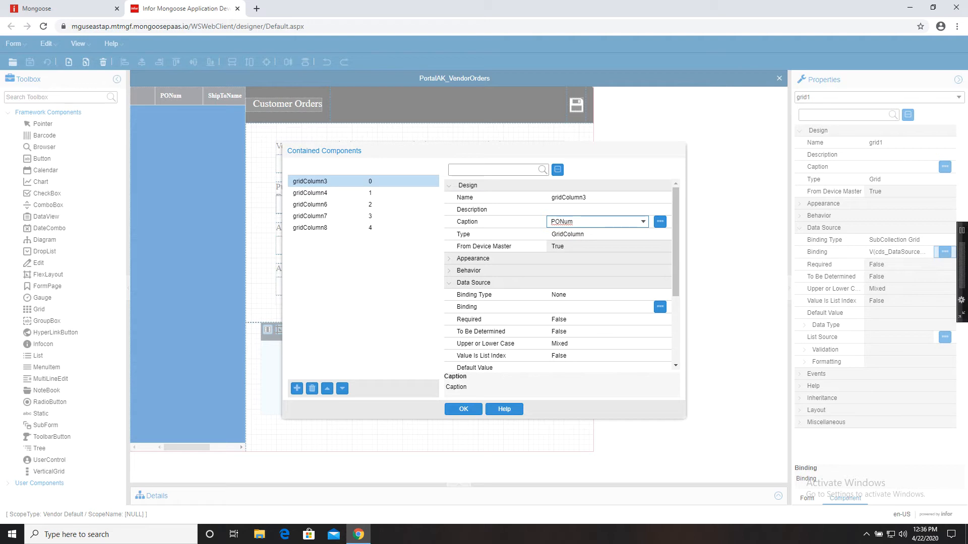
pyautogui.click(628, 306)
pyautogui.click(643, 306)
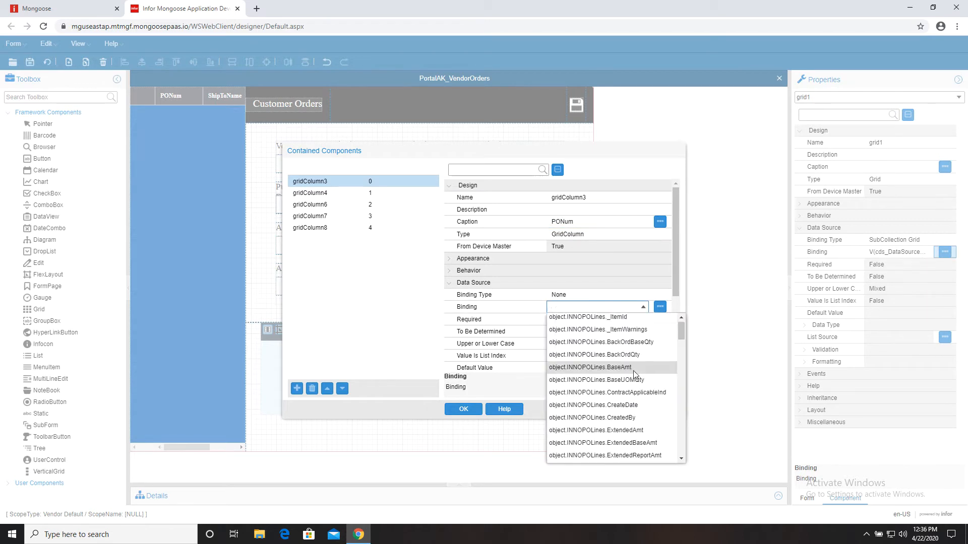
pyautogui.click(640, 432)
# - Set gridColumn4's caption and bind it to a PO line field
pyautogui.click(410, 193)
pyautogui.click(581, 222)
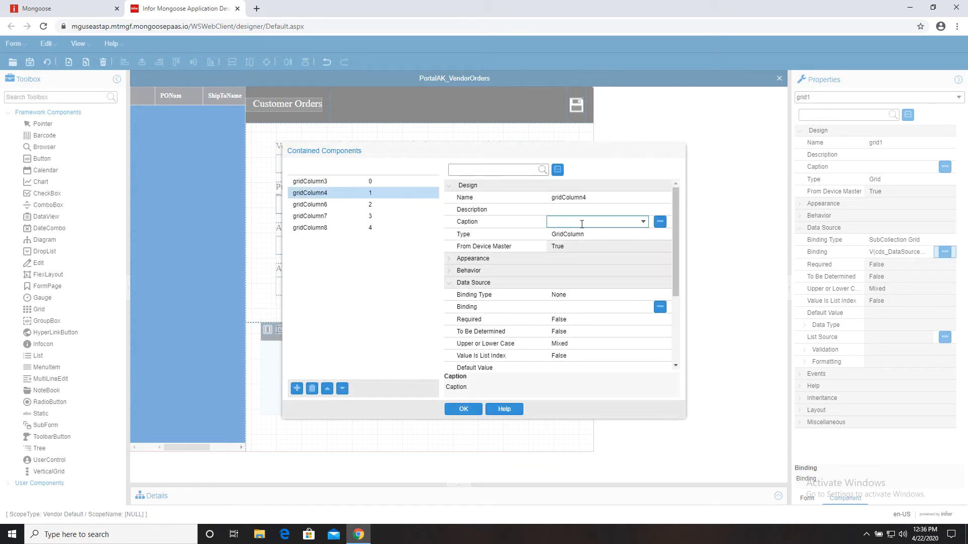
pyautogui.click(641, 307)
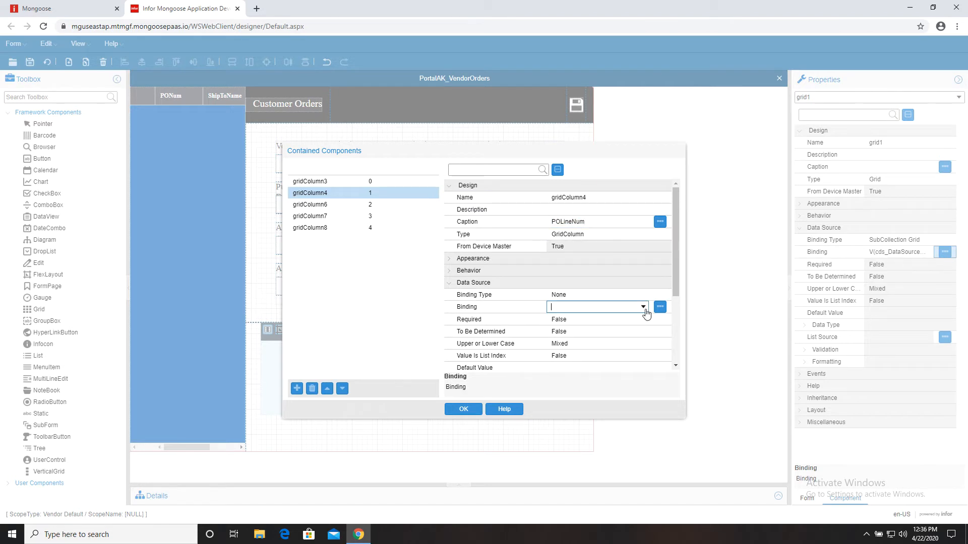
pyautogui.click(643, 307)
pyautogui.scroll(-5, 647, 370)
pyautogui.click(648, 372)
pyautogui.press('Tab')
# - Bind gridColumn6 to object.INNOPOLines.POItem
pyautogui.click(409, 205)
pyautogui.click(600, 223)
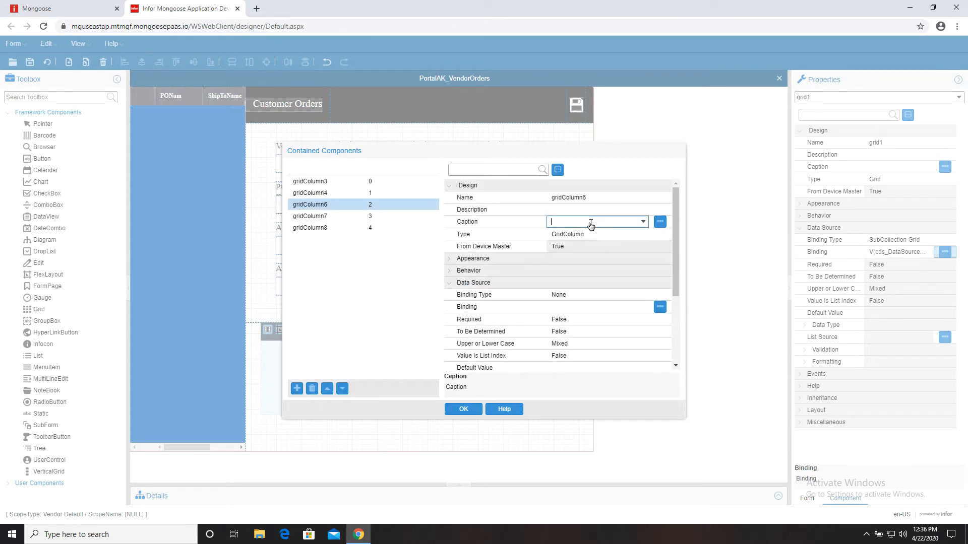
pyautogui.click(612, 308)
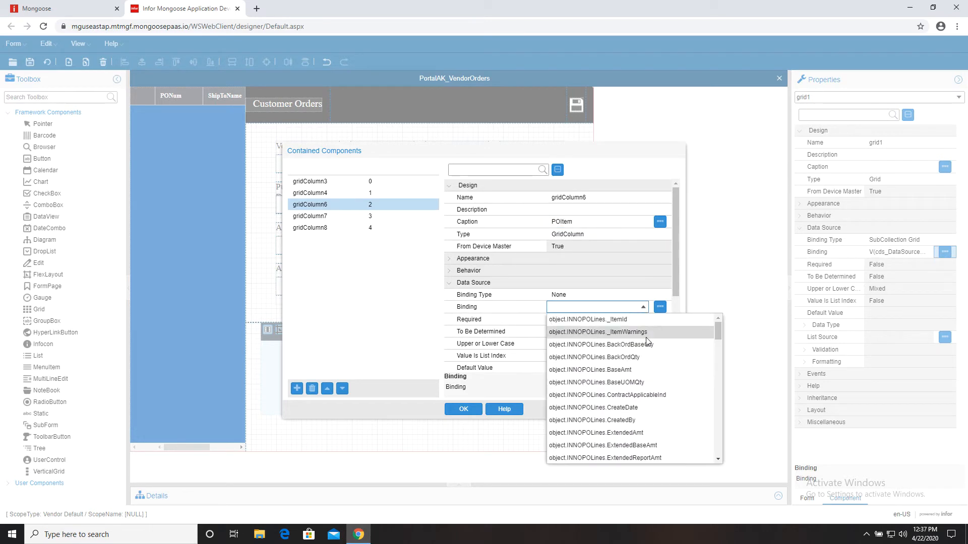
pyautogui.scroll(-6, 630, 395)
pyautogui.scroll(-5, 630, 395)
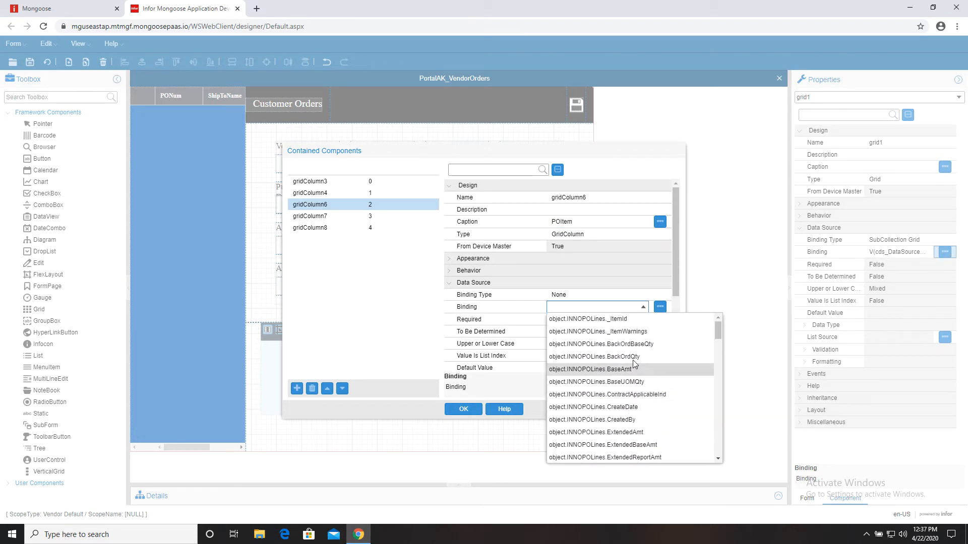
pyautogui.click(604, 337)
pyautogui.click(599, 322)
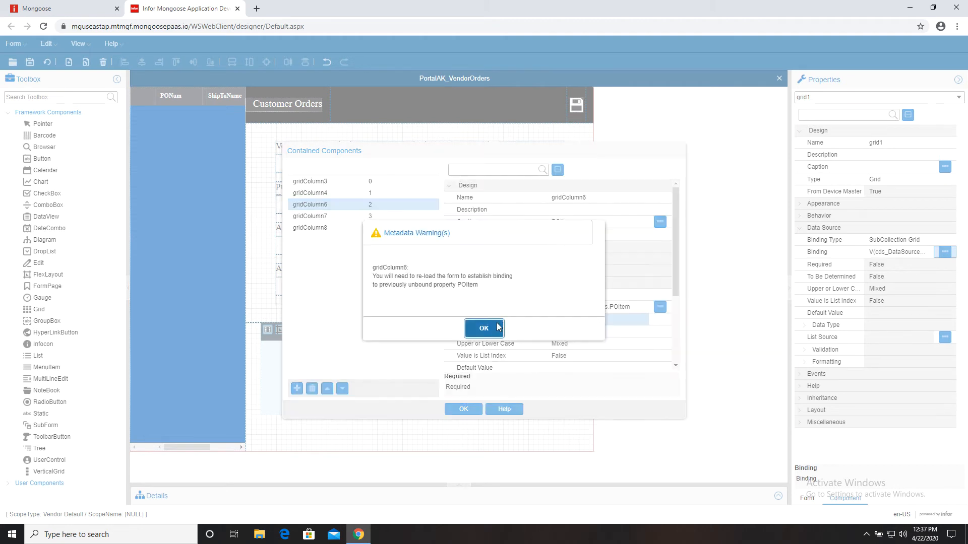
pyautogui.click(496, 325)
# - Caption gridColumn7 Qty and bind it to its PO line field
pyautogui.click(396, 216)
pyautogui.click(578, 223)
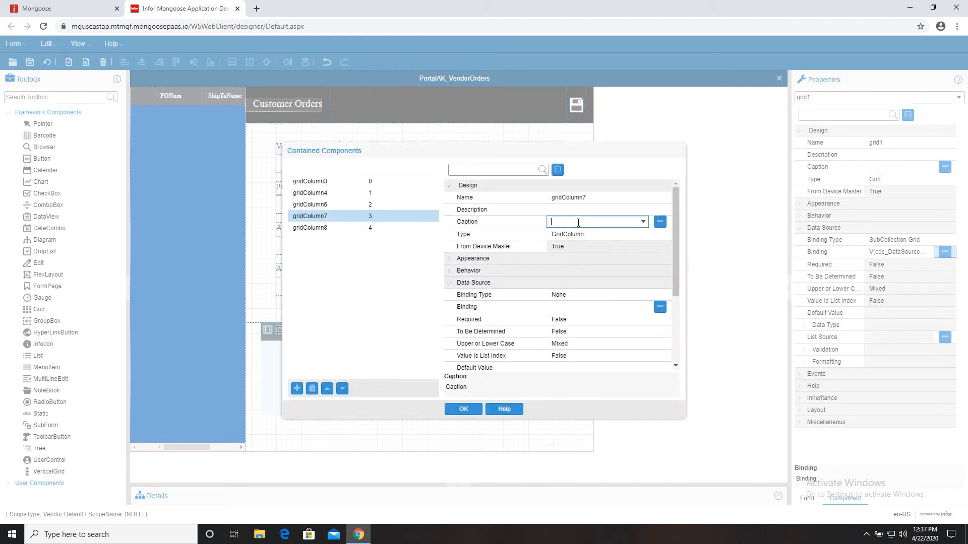
pyautogui.write('Qty')
pyautogui.click(594, 307)
pyautogui.click(643, 307)
pyautogui.scroll(-3, 635, 388)
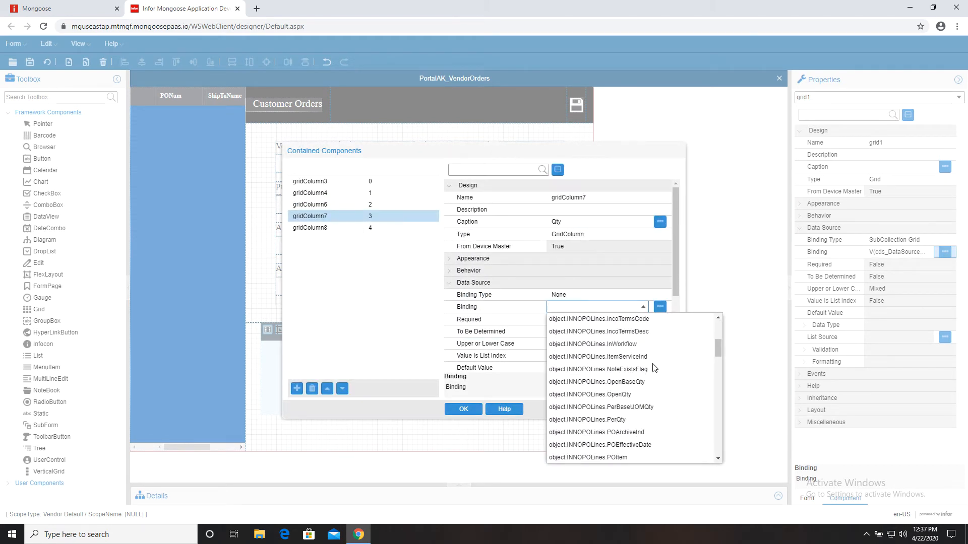
pyautogui.click(643, 395)
# - Caption gridColumn8 Ext Amt, bind it to object.INNOPOLines.ExtendedAmt, and confirm
pyautogui.click(310, 228)
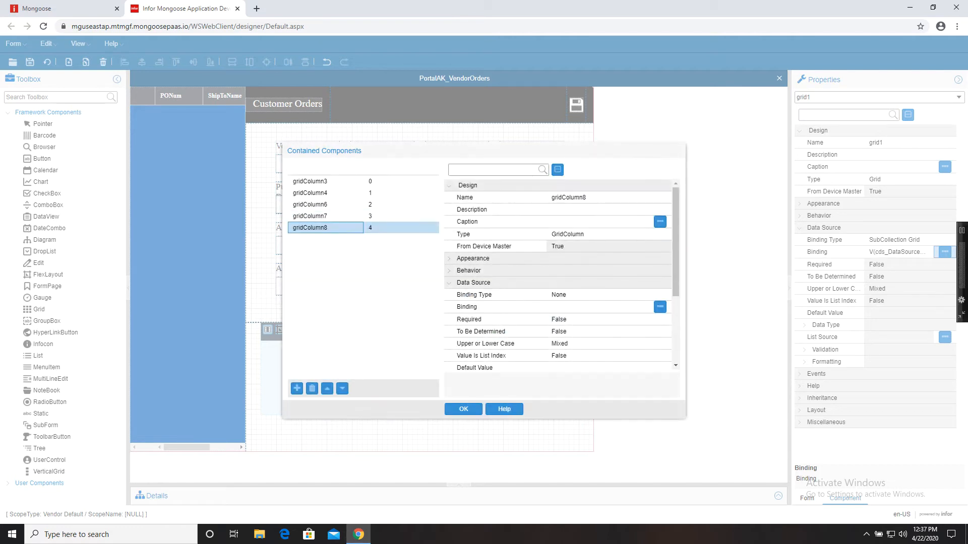
pyautogui.click(567, 223)
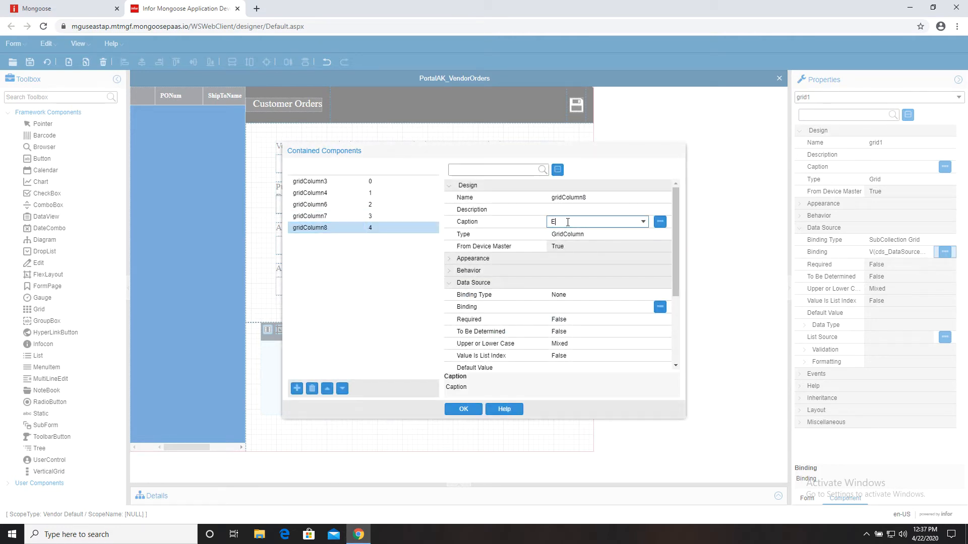
pyautogui.click(621, 312)
pyautogui.click(643, 307)
pyautogui.scroll(-2, 643, 383)
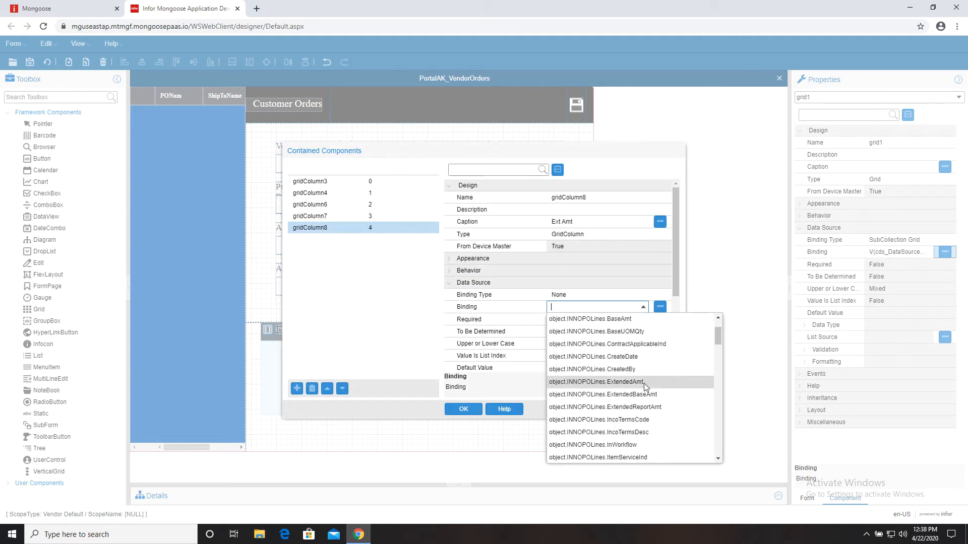
pyautogui.click(643, 383)
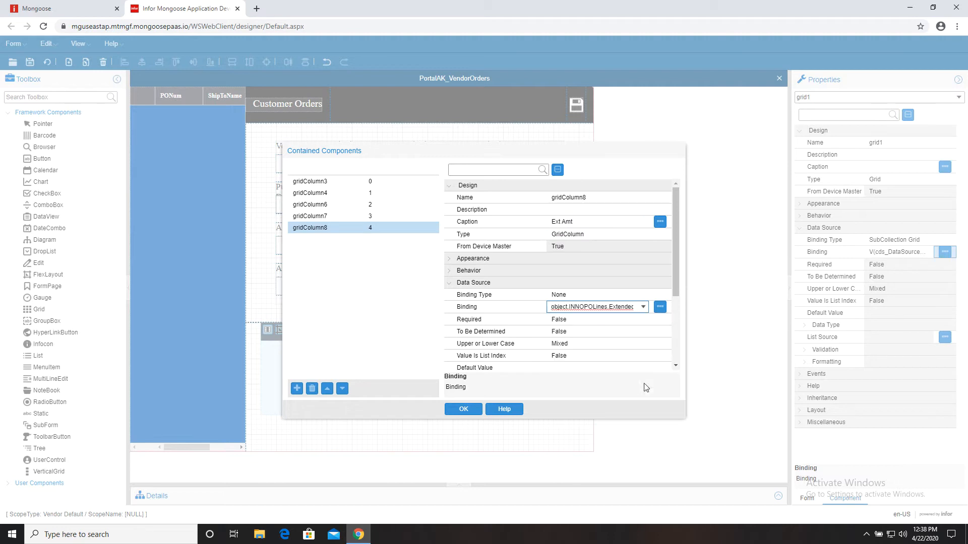
pyautogui.click(592, 294)
pyautogui.click(463, 409)
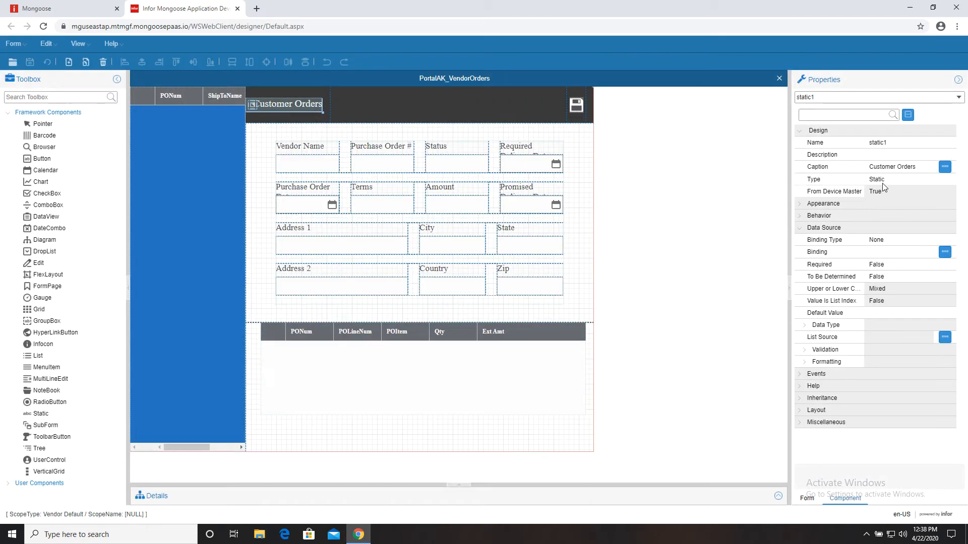
# - Caption the header Supplier Portal, set grid1's No Row Header to True, and save
pyautogui.click(902, 167)
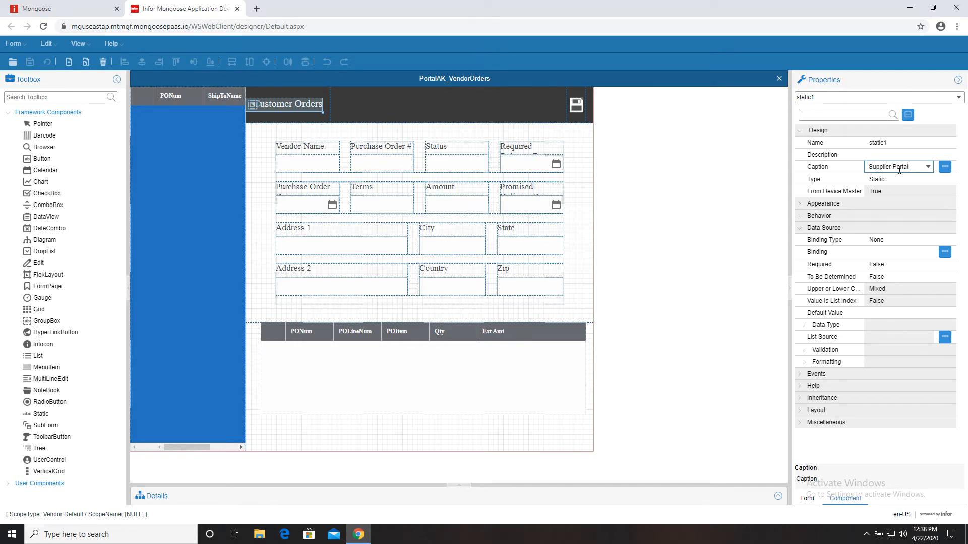
pyautogui.write('Supplier Portal')
pyautogui.click(452, 380)
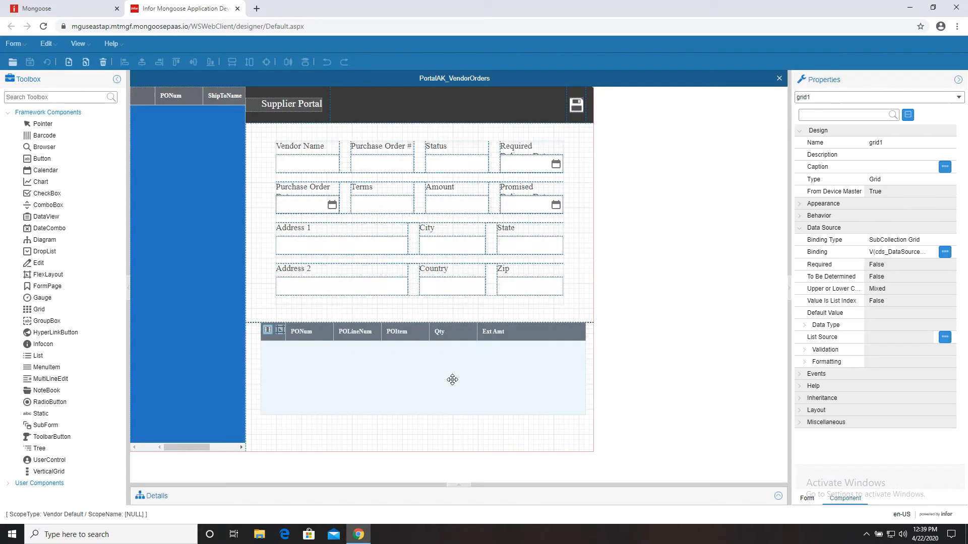
pyautogui.click(801, 425)
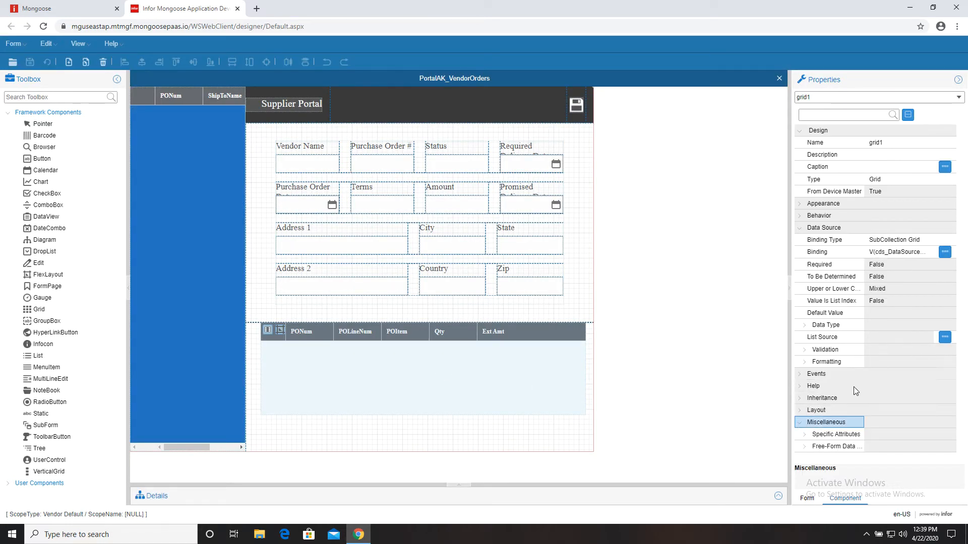
pyautogui.click(806, 434)
pyautogui.click(940, 398)
pyautogui.click(931, 397)
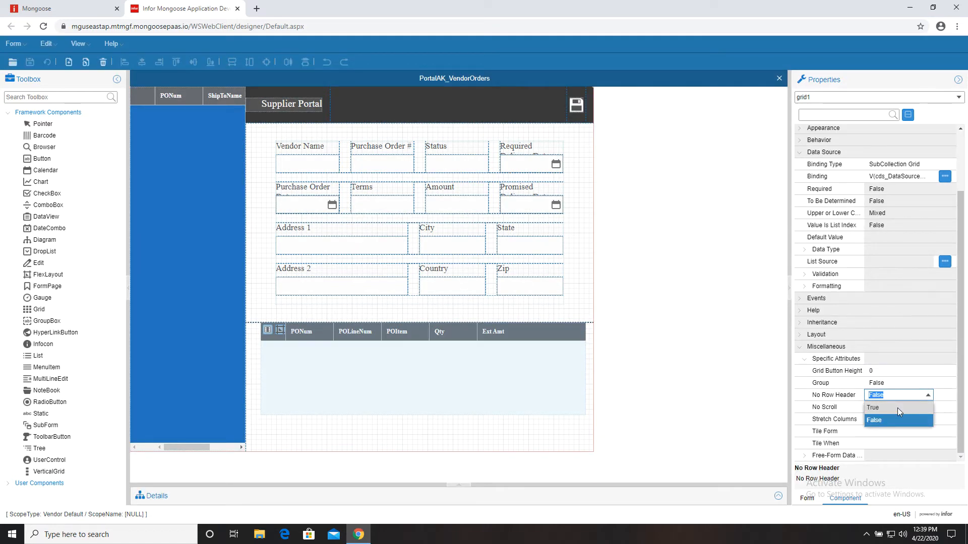
pyautogui.click(897, 408)
pyautogui.click(902, 418)
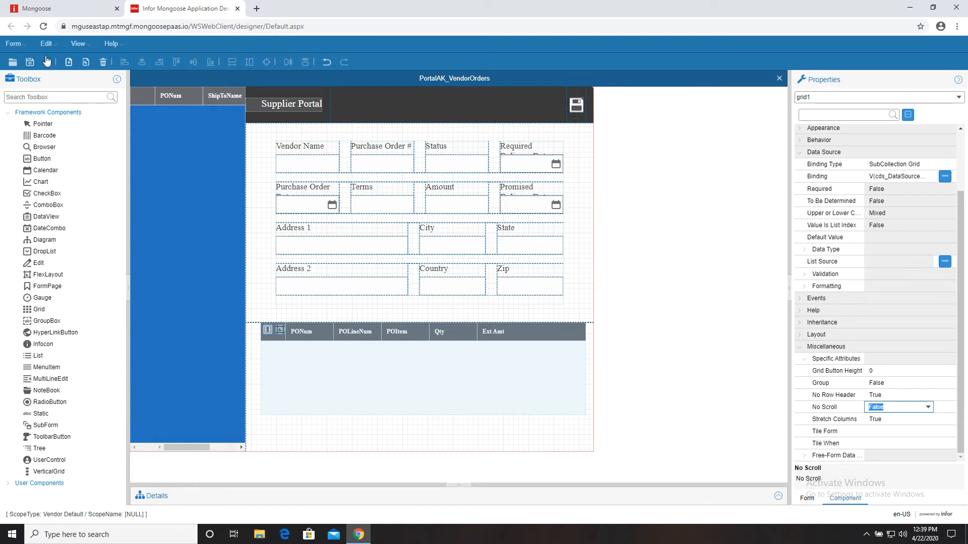
pyautogui.click(35, 60)
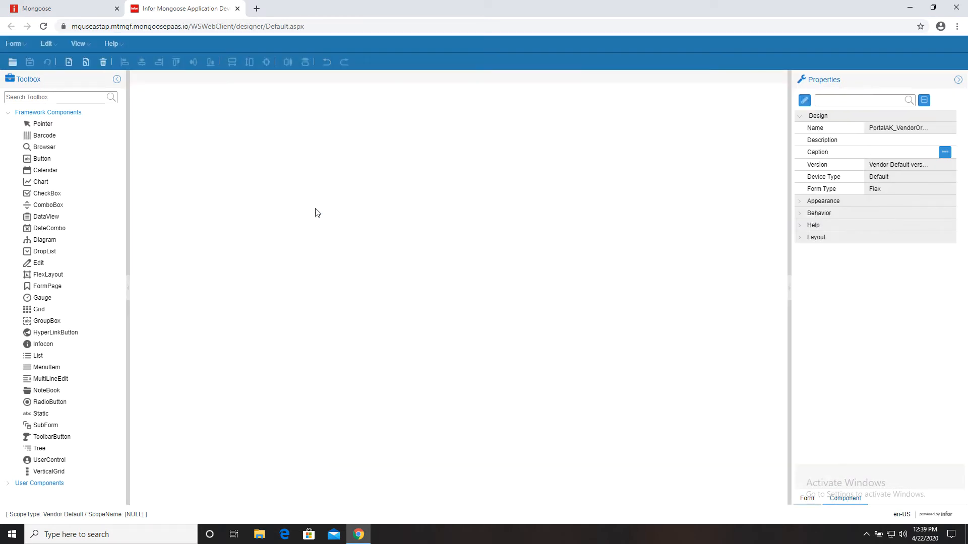
# - Unload all global form objects and open the PortalAK_VendorOrders form
pyautogui.click(66, 8)
pyautogui.click(60, 62)
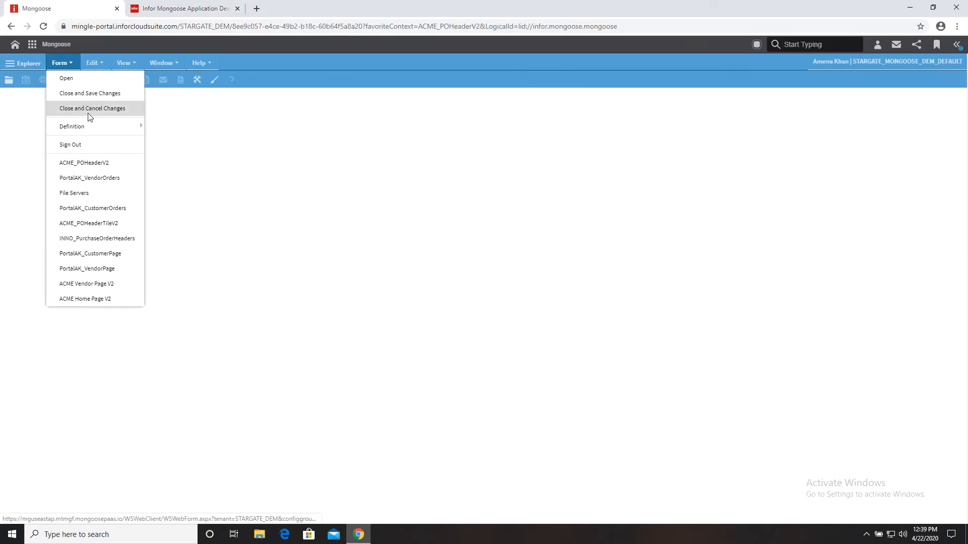
pyautogui.moveTo(91, 127)
pyautogui.click(167, 159)
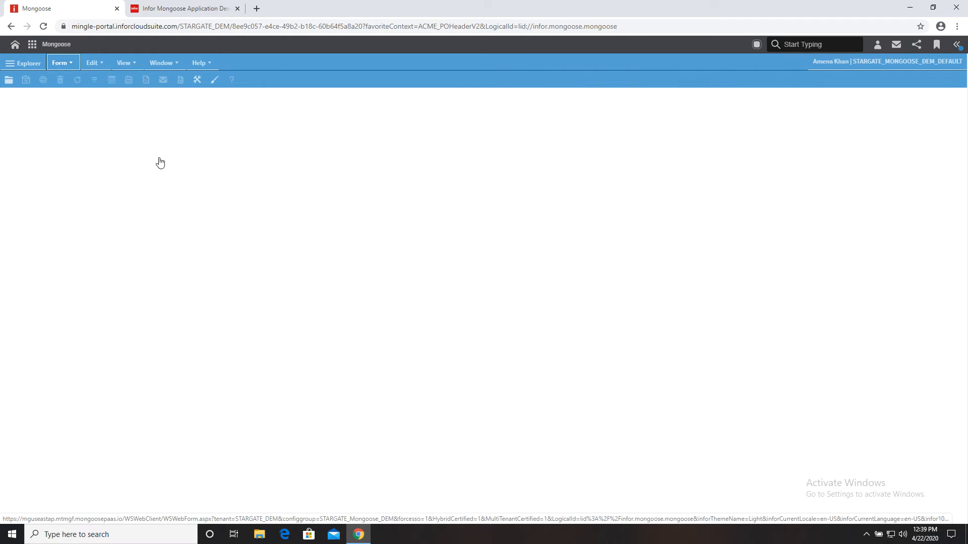
pyautogui.click(58, 64)
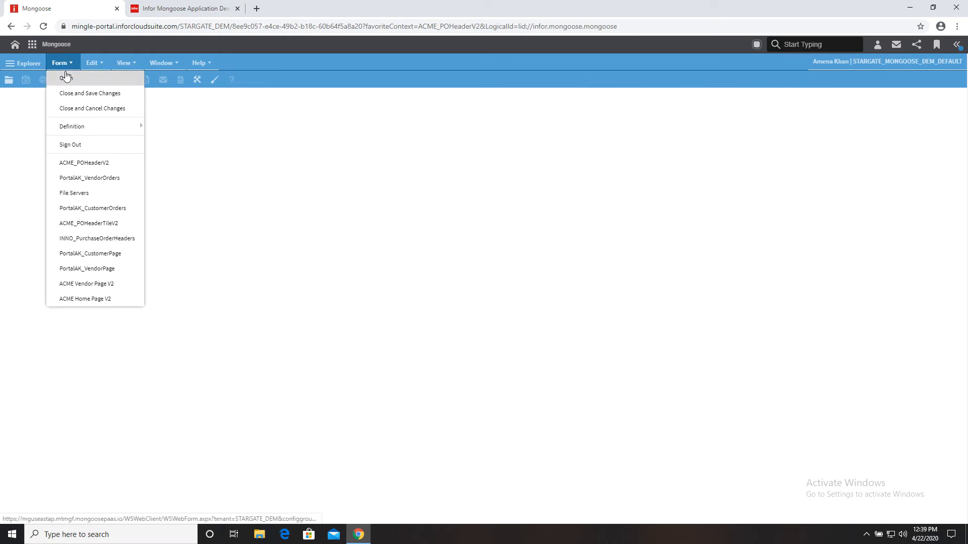
pyautogui.click(89, 177)
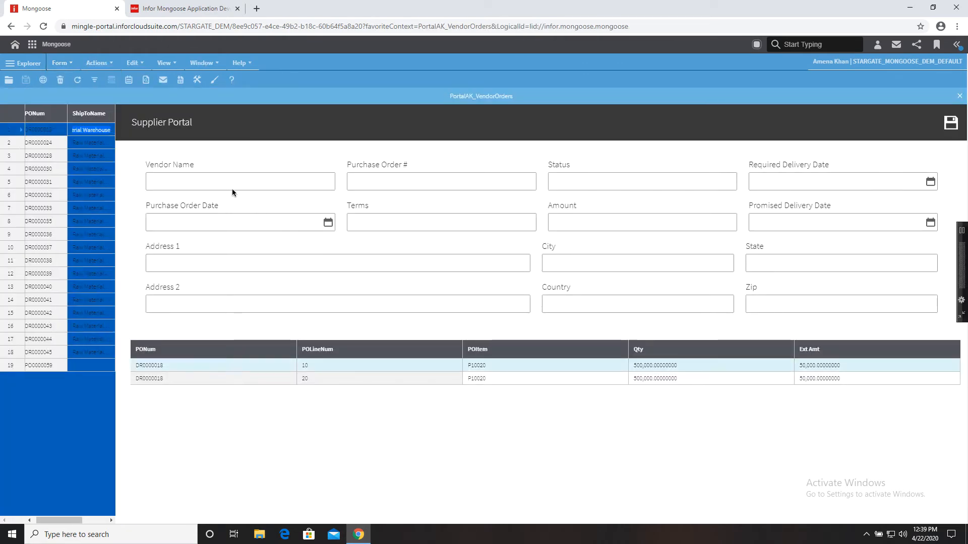
# - Select four purchase orders in turn to check their lines load below
pyautogui.click(60, 145)
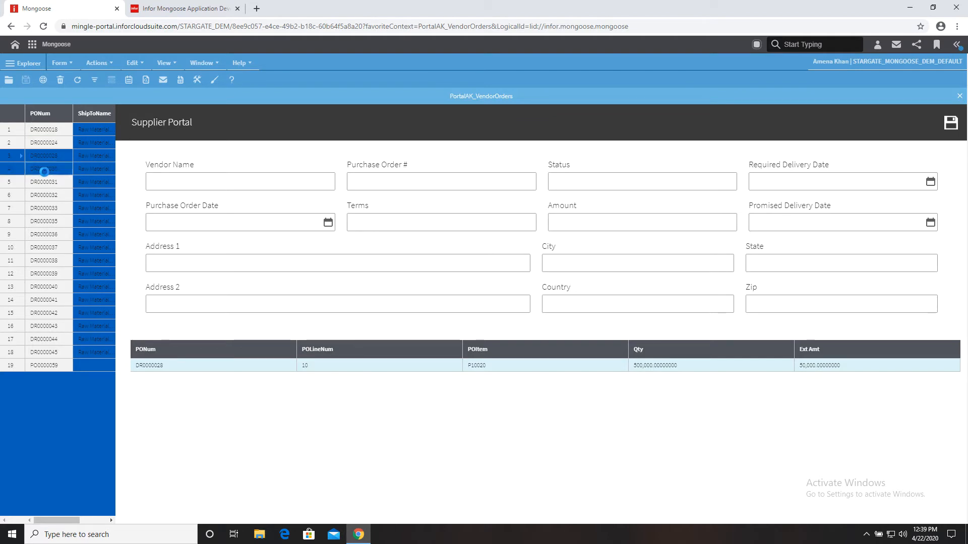
pyautogui.click(43, 208)
pyautogui.click(49, 261)
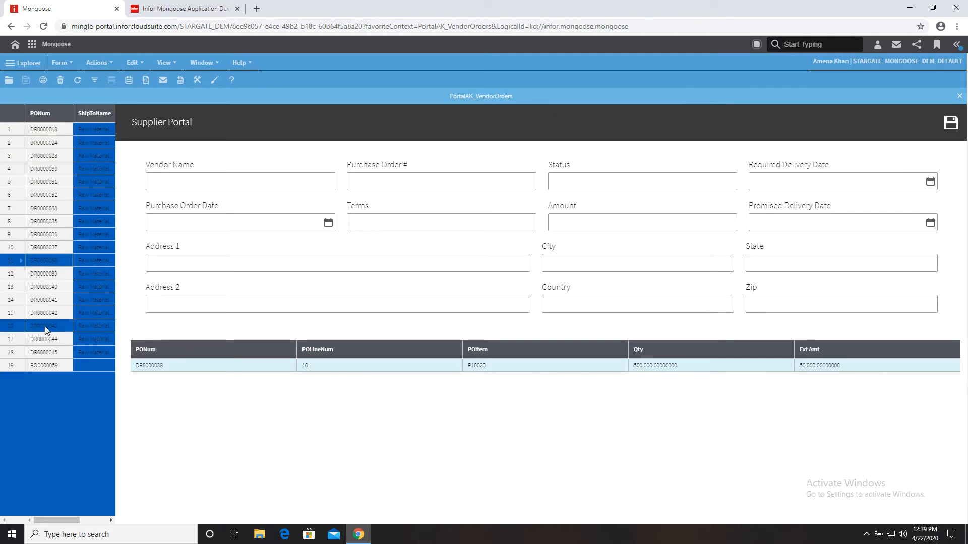
pyautogui.click(44, 286)
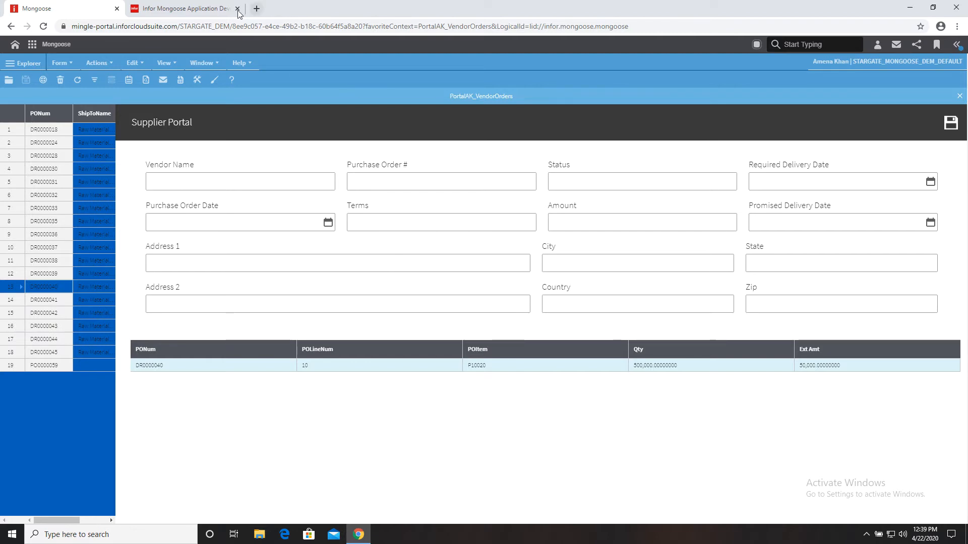
# - Give the Vendor Name field the AcmeEdit theme and bind it to VendorName
pyautogui.click(218, 13)
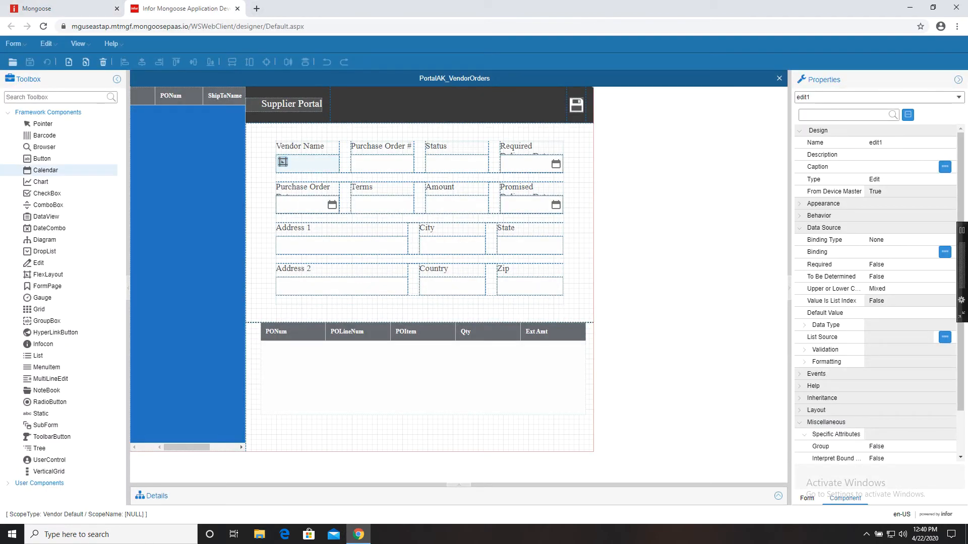
pyautogui.click(798, 205)
pyautogui.click(902, 216)
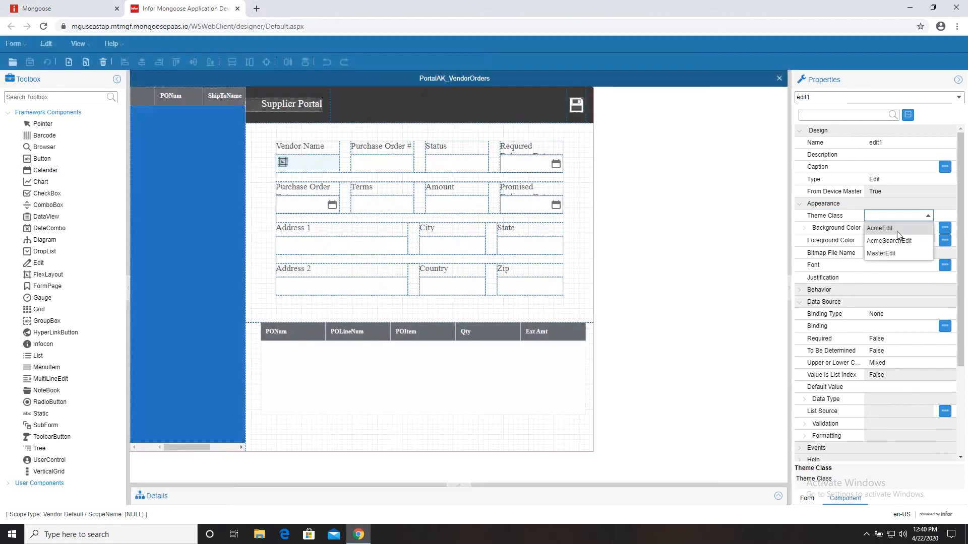
pyautogui.click(896, 228)
pyautogui.scroll(-2, 904, 229)
pyautogui.click(905, 230)
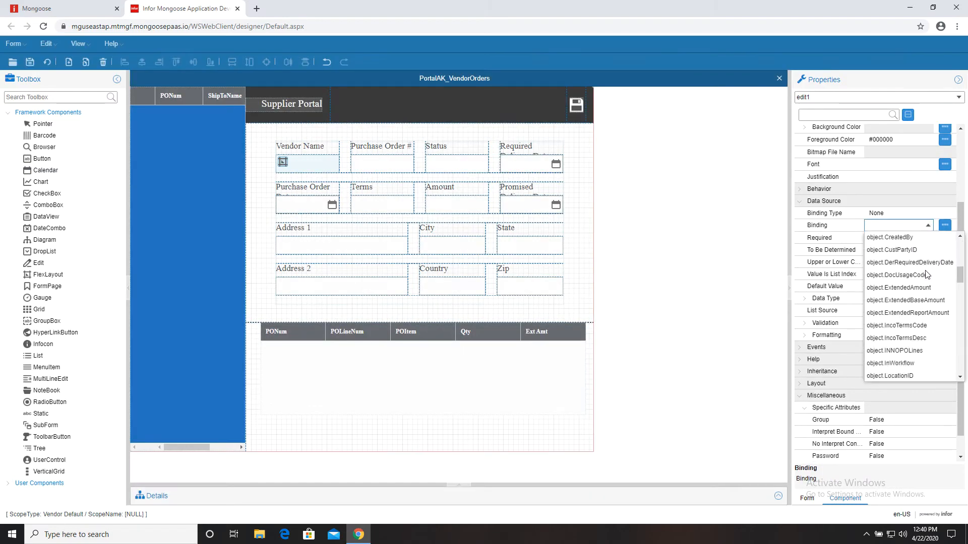
pyautogui.scroll(-3, 918, 267)
pyautogui.click(925, 275)
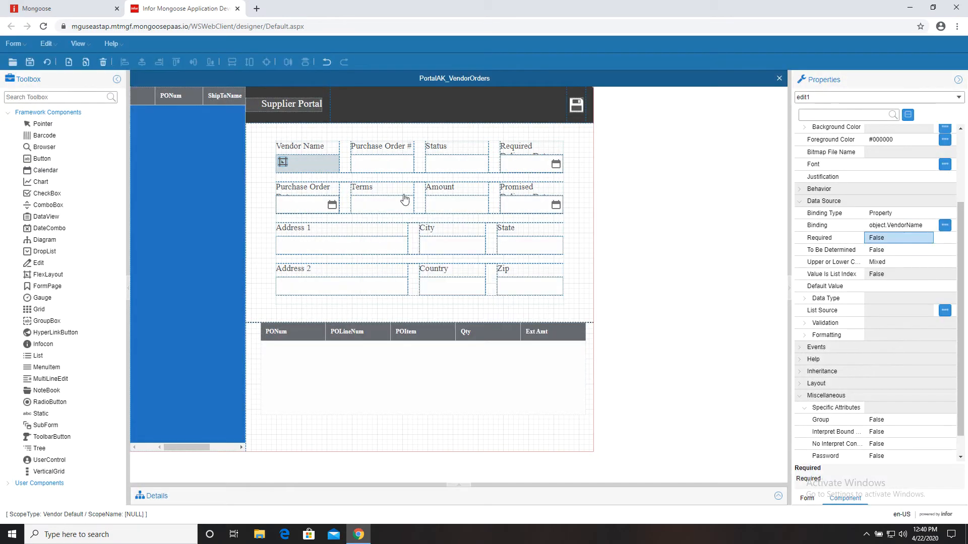
# - Give the Purchase Order # field the AcmeEdit theme and bind it to PONum
pyautogui.click(382, 162)
pyautogui.click(927, 216)
pyautogui.click(926, 217)
pyautogui.click(927, 328)
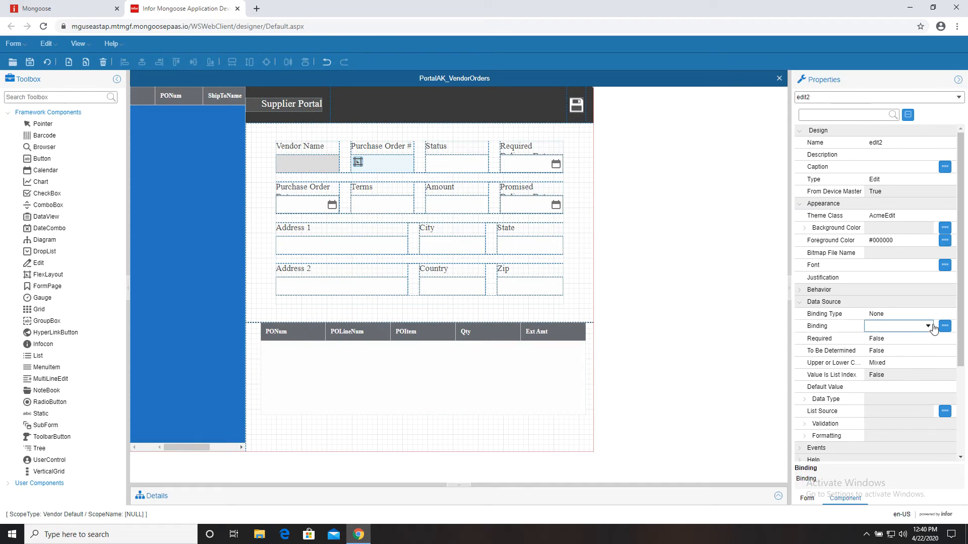
pyautogui.click(928, 327)
pyautogui.scroll(-6, 923, 341)
pyautogui.scroll(-3, 914, 357)
pyautogui.click(909, 351)
# - Give the Status field the AcmeEdit theme and bind it to Status
pyautogui.click(904, 340)
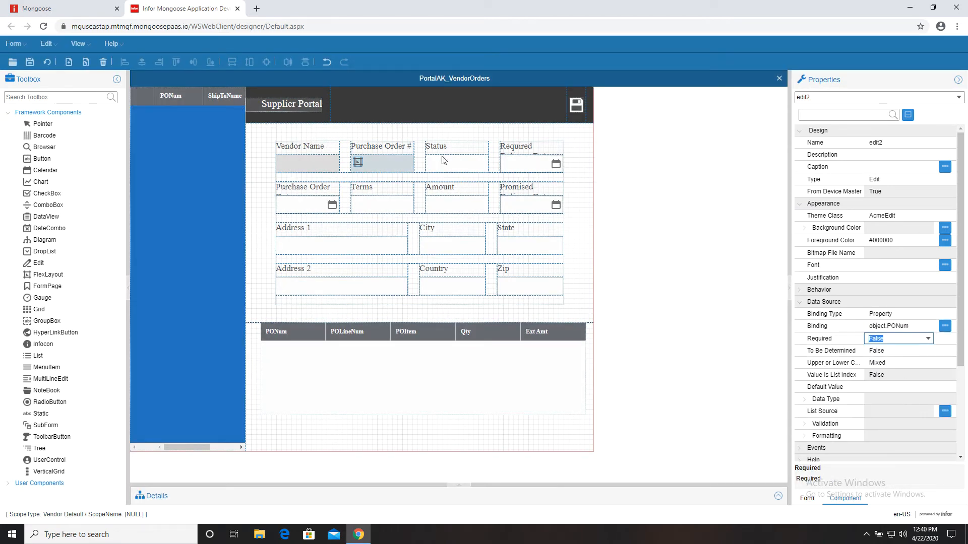
pyautogui.click(443, 161)
pyautogui.click(926, 217)
pyautogui.click(927, 217)
pyautogui.click(926, 228)
pyautogui.click(926, 329)
pyautogui.click(928, 327)
pyautogui.scroll(-8, 898, 394)
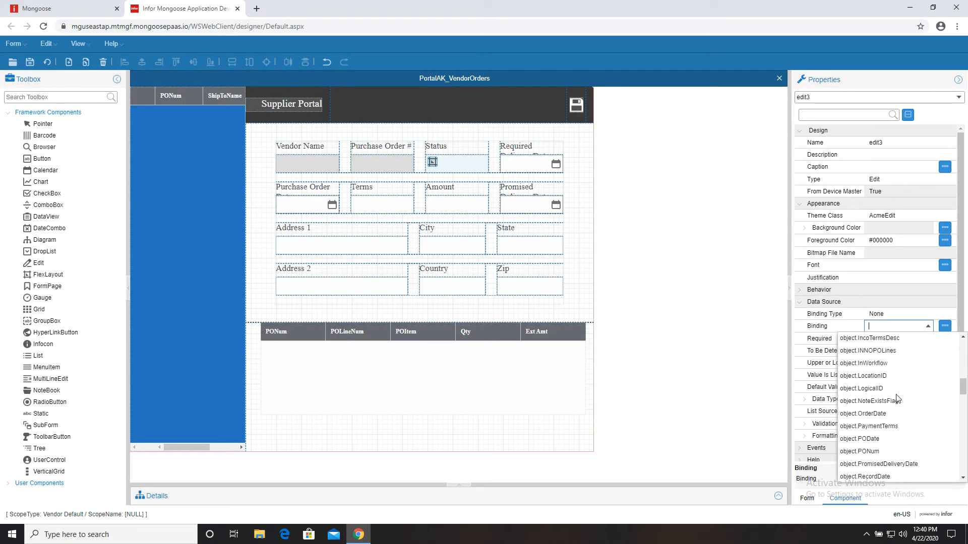
pyautogui.click(899, 382)
pyautogui.click(898, 315)
# - Bind Required Delivery Date as a Property to INNOPOLines RequiredDeliveryDate
pyautogui.click(527, 163)
pyautogui.click(928, 316)
pyautogui.click(928, 315)
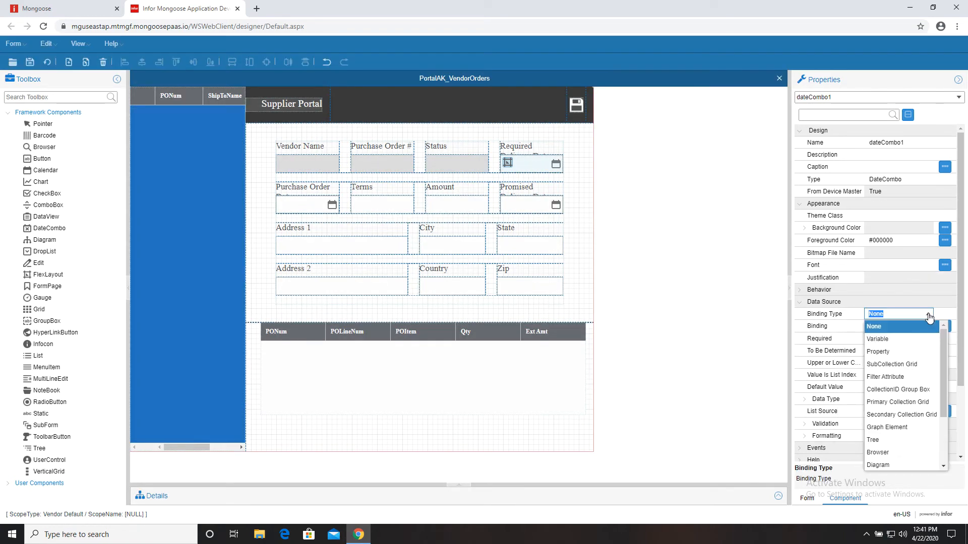
pyautogui.click(877, 351)
pyautogui.click(944, 326)
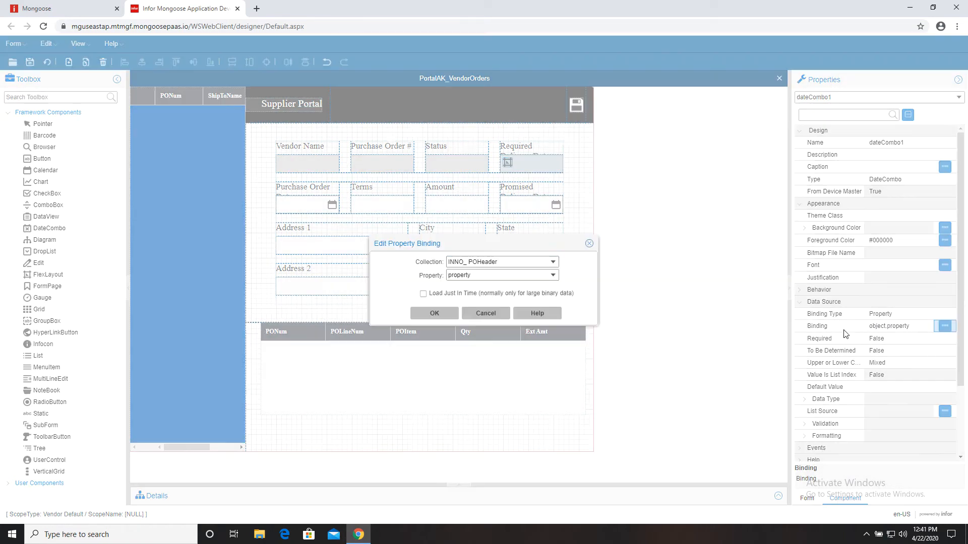
pyautogui.click(553, 276)
pyautogui.click(468, 299)
pyautogui.click(552, 276)
pyautogui.scroll(-10, 524, 333)
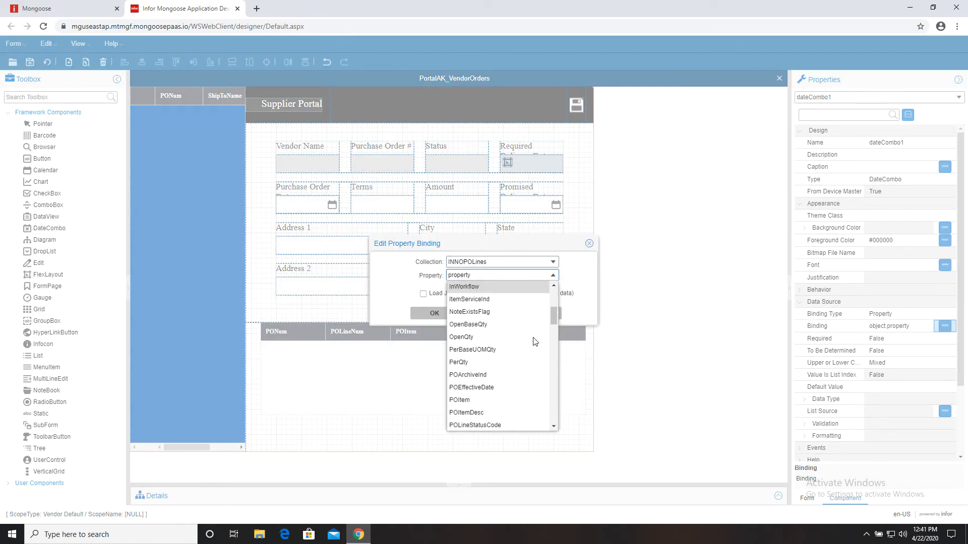
pyautogui.click(518, 314)
pyautogui.click(434, 313)
pyautogui.click(487, 331)
# - Give the Purchase Order Date field the AcmeDateCombo theme and bind it to object.PODate
pyautogui.click(308, 205)
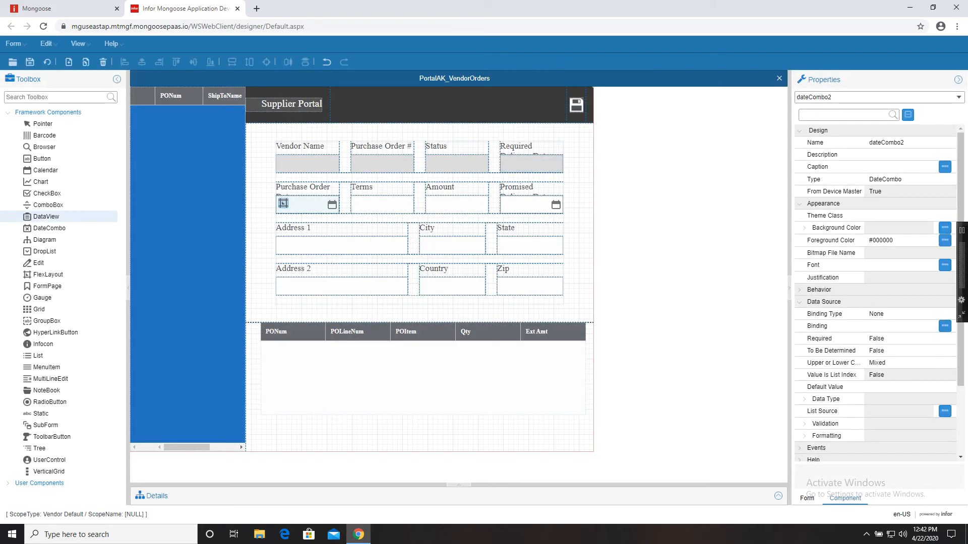
pyautogui.click(539, 170)
pyautogui.click(901, 216)
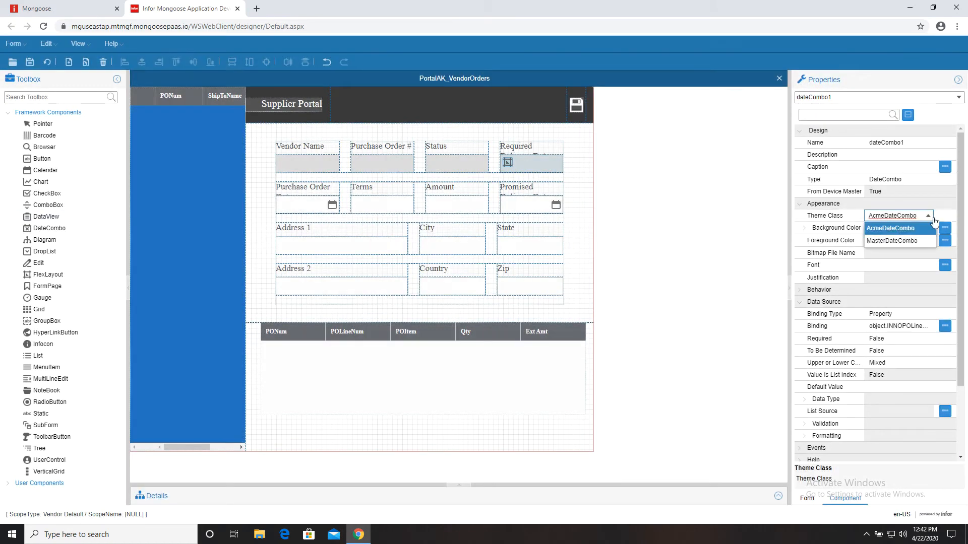
pyautogui.click(328, 207)
pyautogui.click(901, 216)
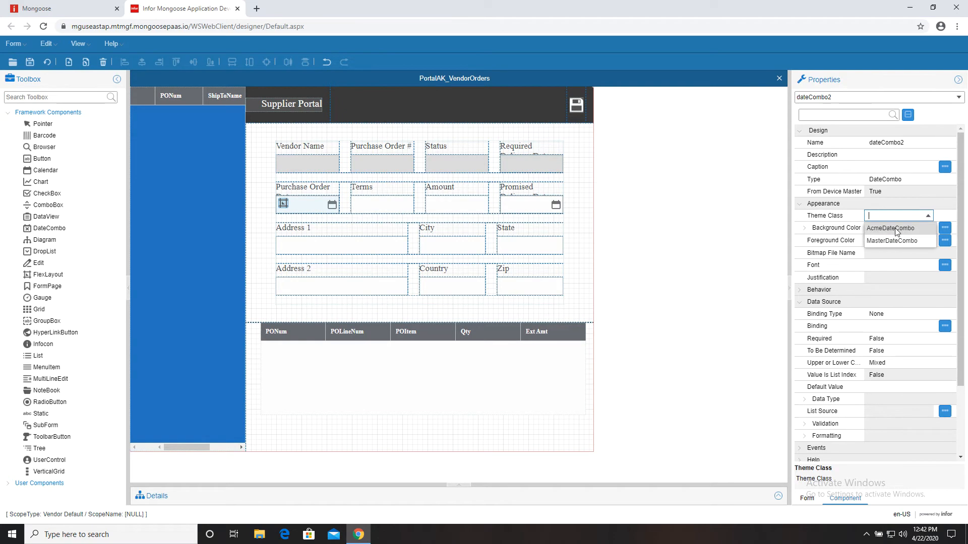
pyautogui.click(892, 226)
pyautogui.click(926, 326)
pyautogui.scroll(-8, 878, 400)
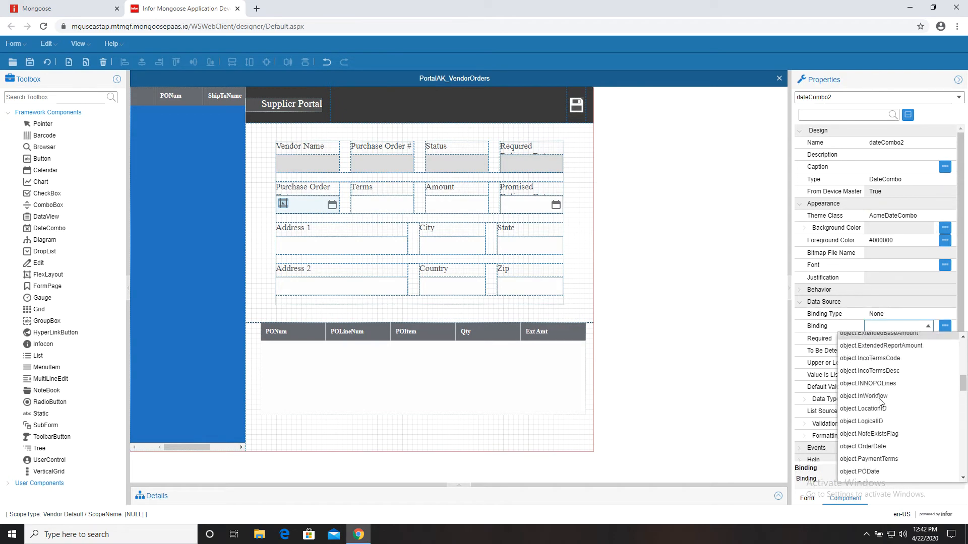
pyautogui.click(879, 393)
pyautogui.click(889, 339)
pyautogui.click(488, 331)
# - Give the Terms box the AcmeEdit theme and bind it to object.TermsDescription
pyautogui.click(382, 205)
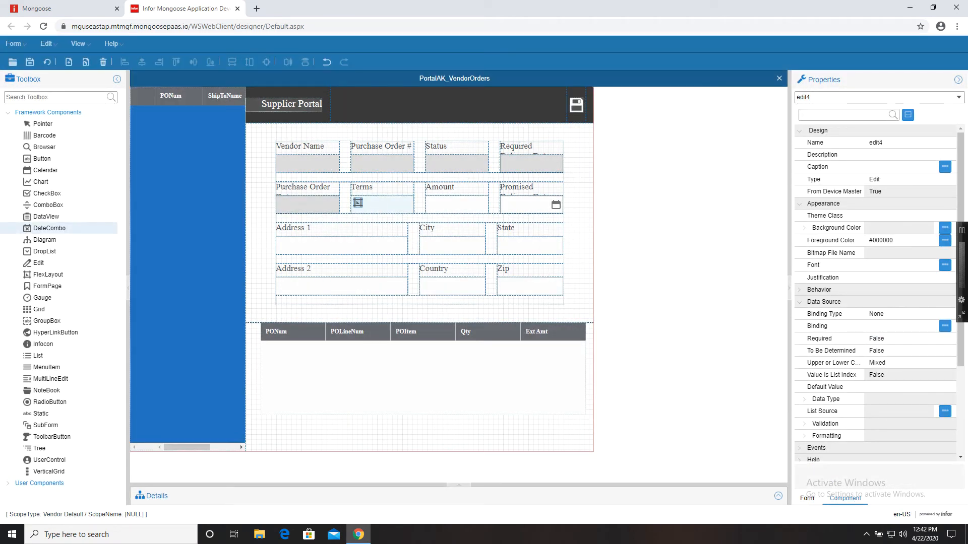
pyautogui.click(913, 218)
pyautogui.click(905, 240)
pyautogui.click(898, 326)
pyautogui.scroll(-5, 917, 398)
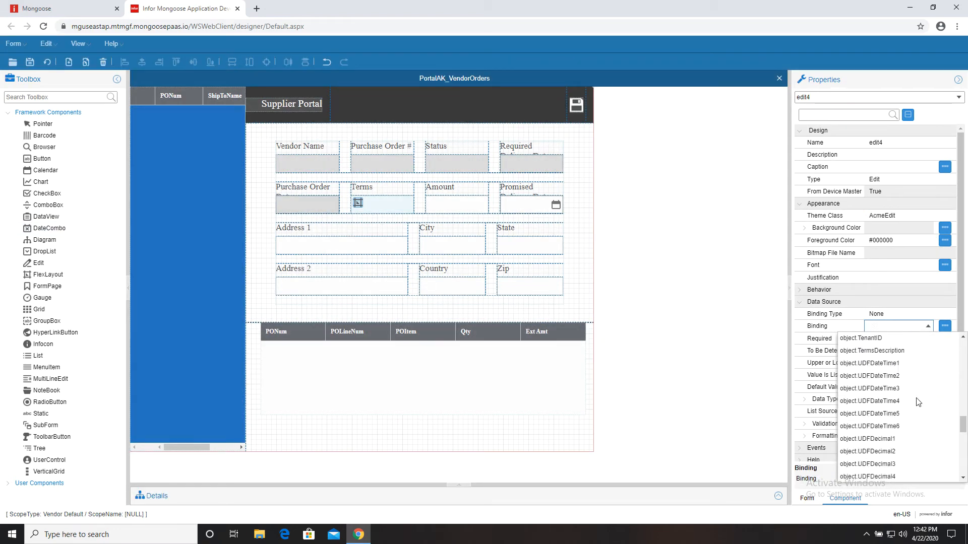
pyautogui.scroll(1, 917, 398)
pyautogui.click(915, 400)
pyautogui.click(902, 318)
# - Give the Amount box the AcmeEdit theme and bind it to an amount property
pyautogui.click(457, 205)
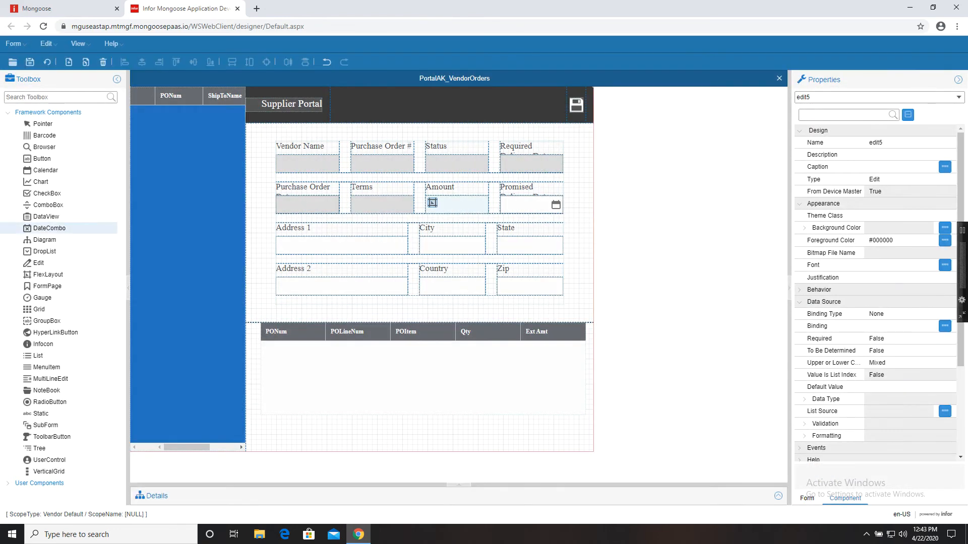
pyautogui.click(902, 216)
pyautogui.click(918, 222)
pyautogui.click(898, 326)
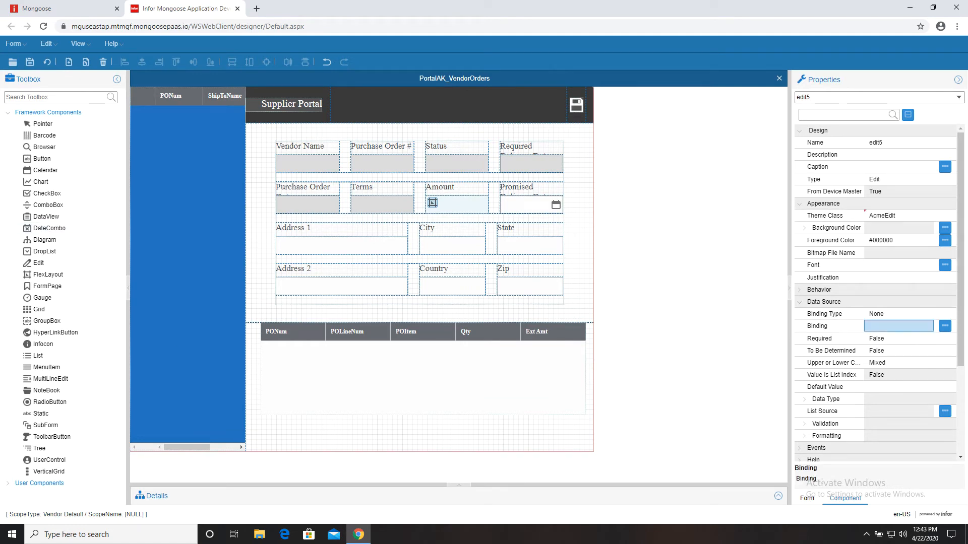
pyautogui.scroll(-3, 918, 366)
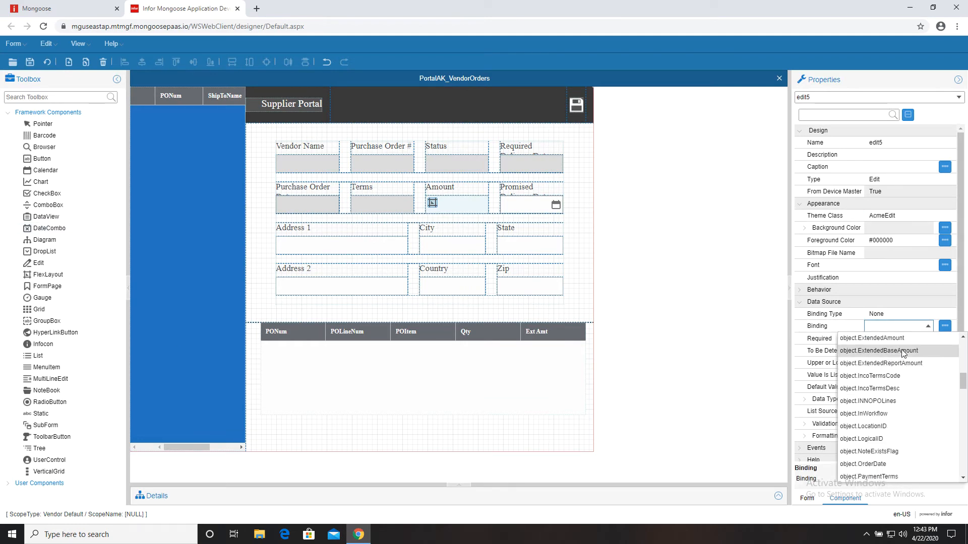
pyautogui.click(917, 366)
pyautogui.click(484, 328)
# - Give the Promised delivery date field the AcmeDateCombo theme and a date property binding
pyautogui.click(526, 204)
pyautogui.moveTo(790, 295); pyautogui.dragTo(715, 295)
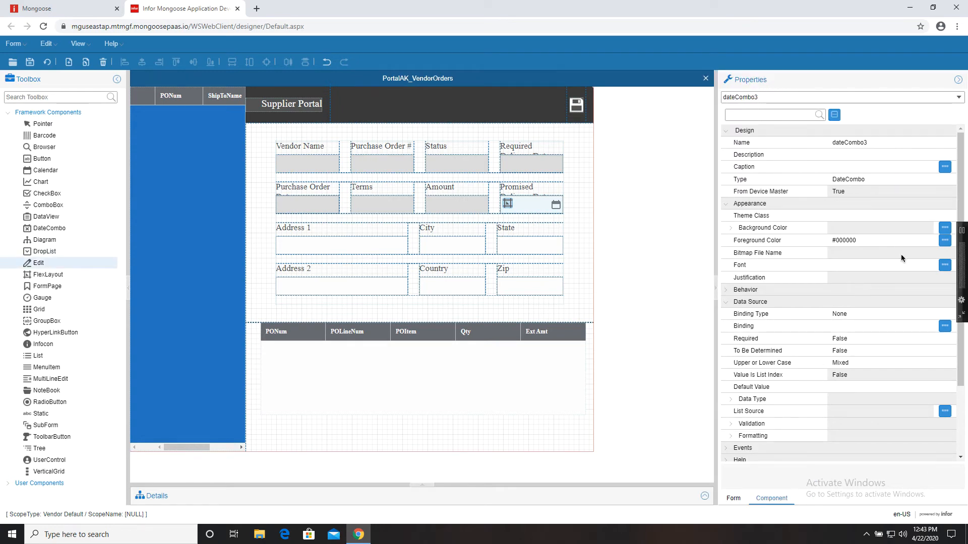
pyautogui.click(882, 216)
pyautogui.click(872, 225)
pyautogui.click(887, 326)
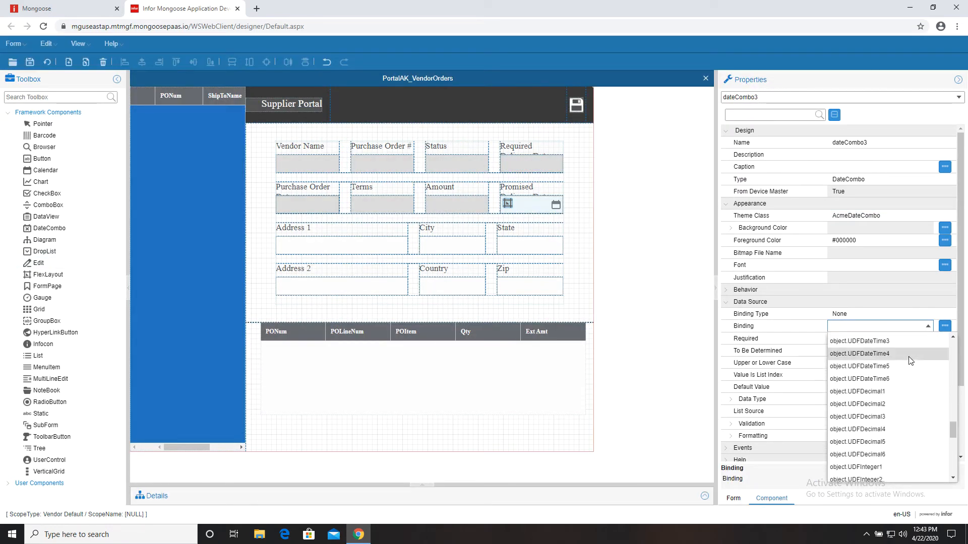
pyautogui.click(882, 467)
pyautogui.click(484, 328)
# - Give the Address 1 box the AcmeEdit theme and bind it to object.Addr1
pyautogui.click(338, 235)
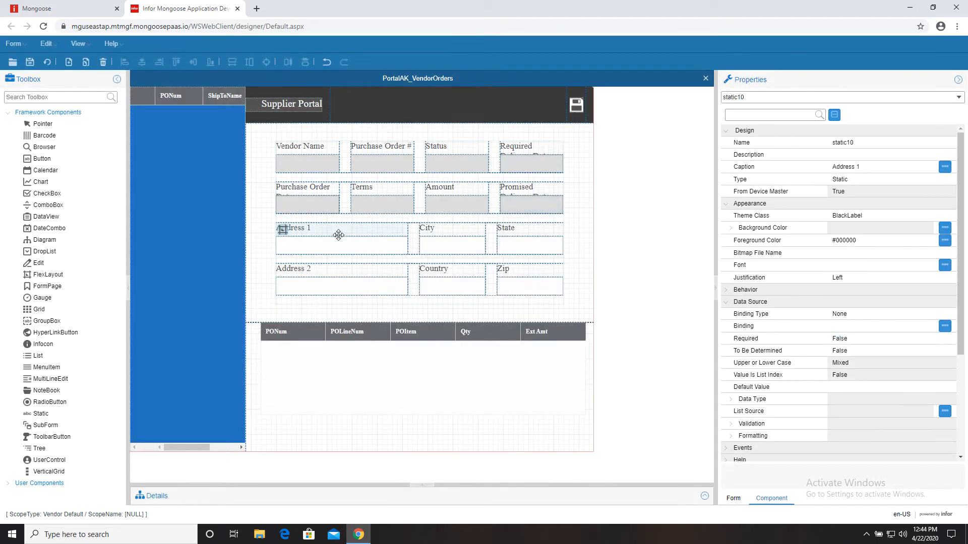
pyautogui.click(339, 245)
pyautogui.click(929, 216)
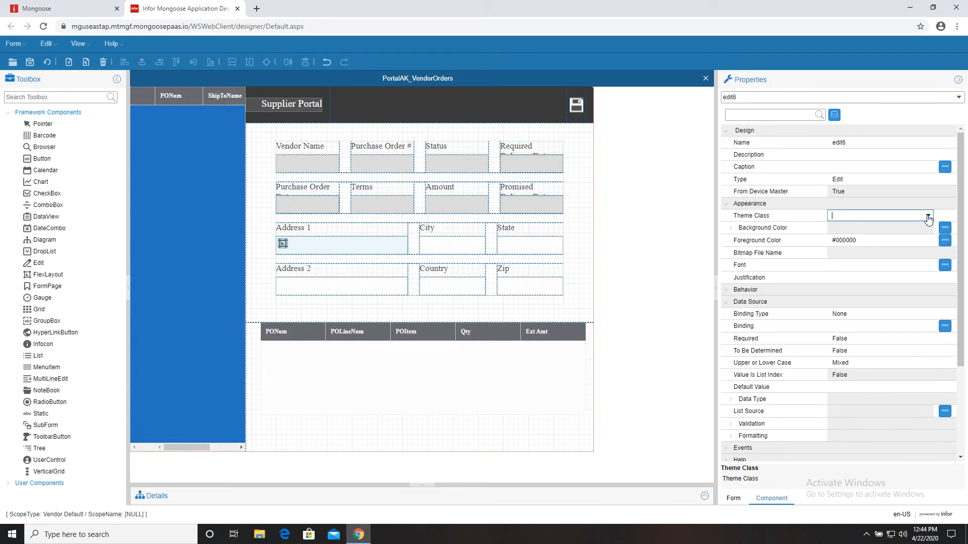
pyautogui.click(928, 217)
pyautogui.click(862, 235)
pyautogui.click(868, 328)
pyautogui.click(928, 326)
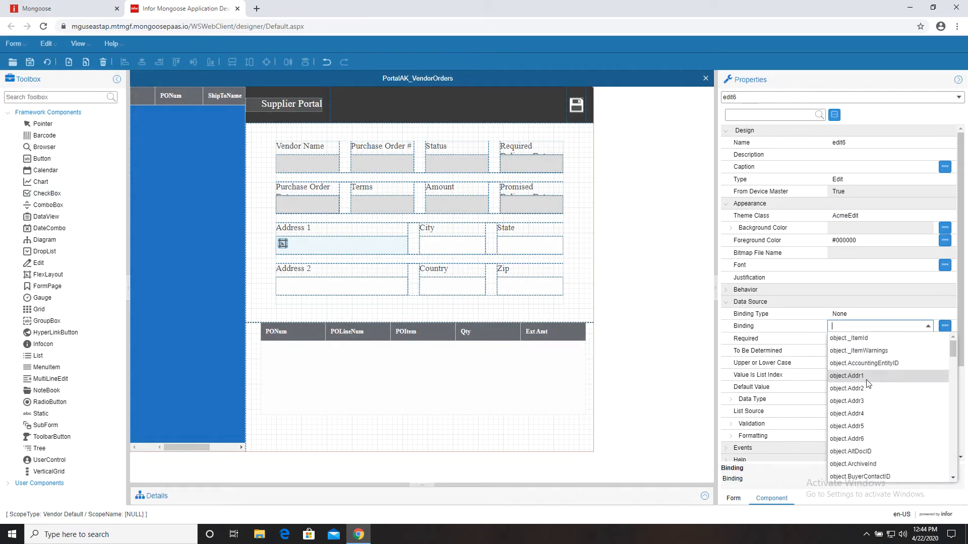
pyautogui.click(868, 378)
pyautogui.click(484, 328)
# - Give the City box the AcmeEdit theme and bind it to object.City
pyautogui.click(452, 246)
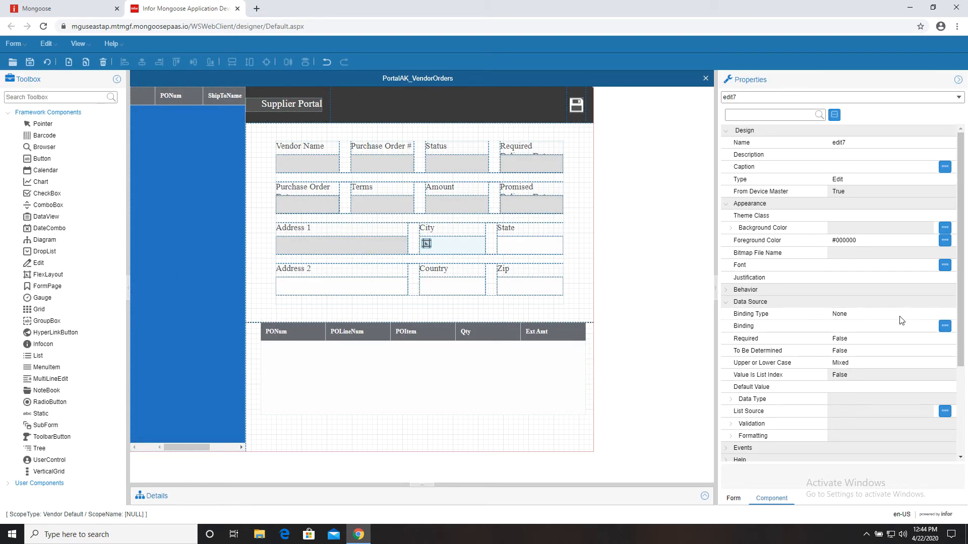
pyautogui.click(929, 217)
pyautogui.click(863, 225)
pyautogui.click(868, 326)
pyautogui.click(928, 326)
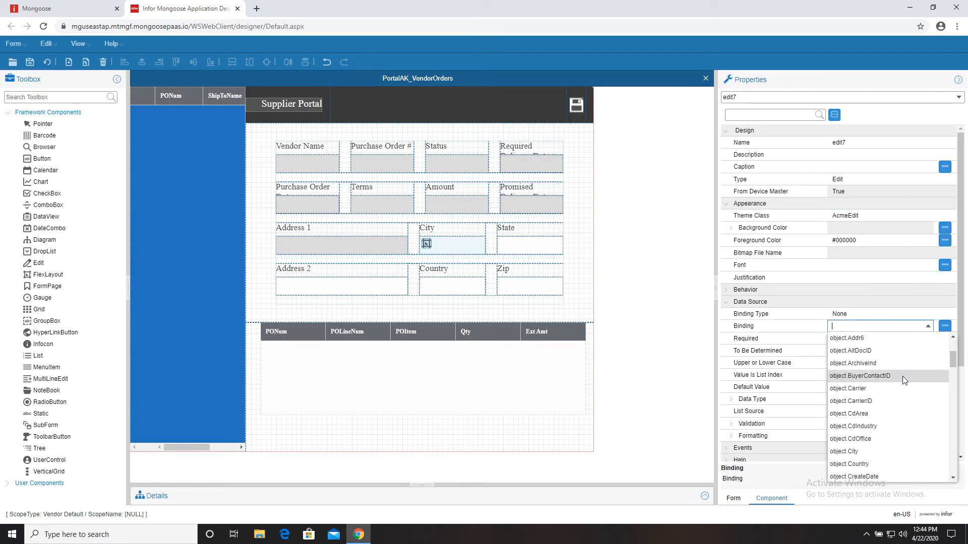
pyautogui.click(843, 451)
# - Give the State box the AcmeEdit theme and bind it to object.State
pyautogui.click(506, 250)
pyautogui.click(483, 328)
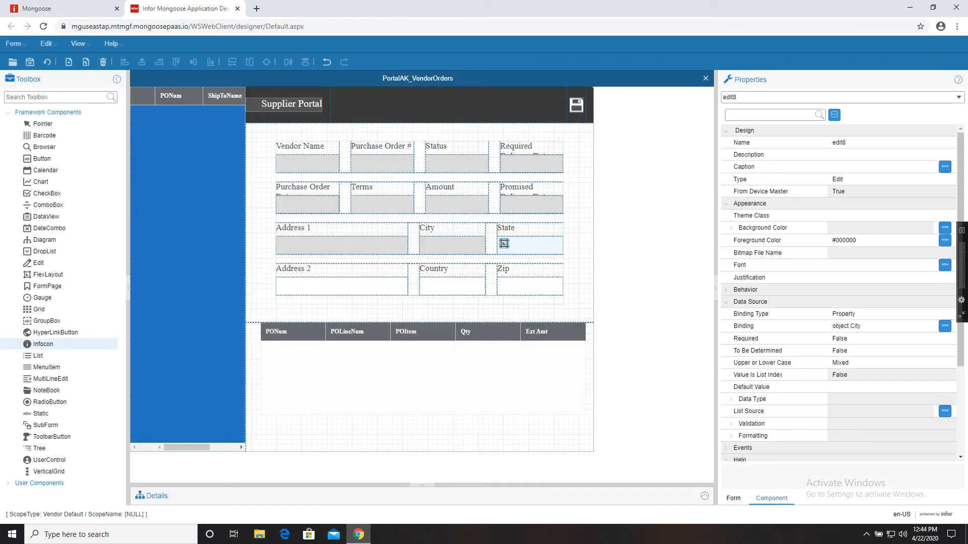
pyautogui.click(929, 215)
pyautogui.click(837, 226)
pyautogui.click(868, 326)
pyautogui.click(929, 326)
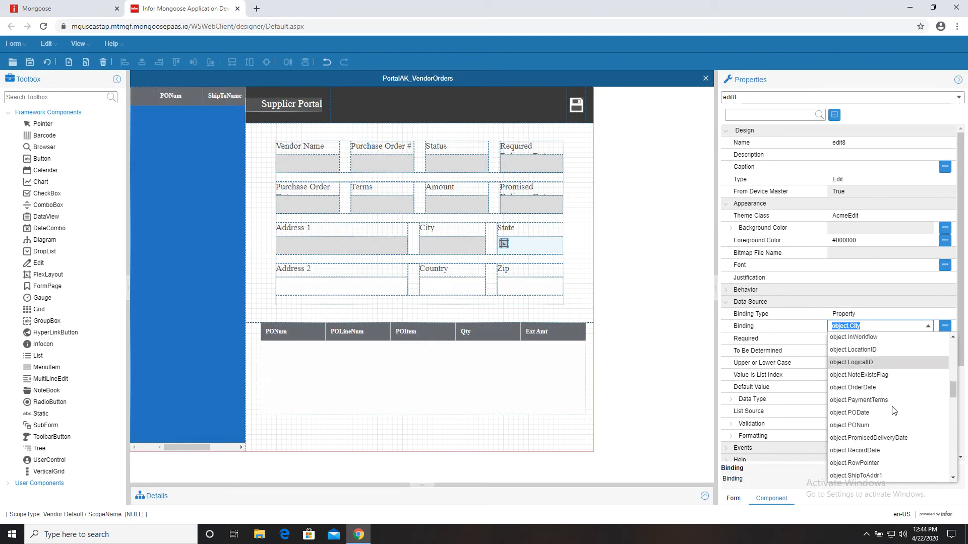
pyautogui.scroll(-5, 873, 423)
pyautogui.click(875, 387)
pyautogui.click(875, 338)
pyautogui.click(483, 329)
# - Give the Address 2 box the AcmeEdit theme and bind it to object.Addr2
pyautogui.click(368, 287)
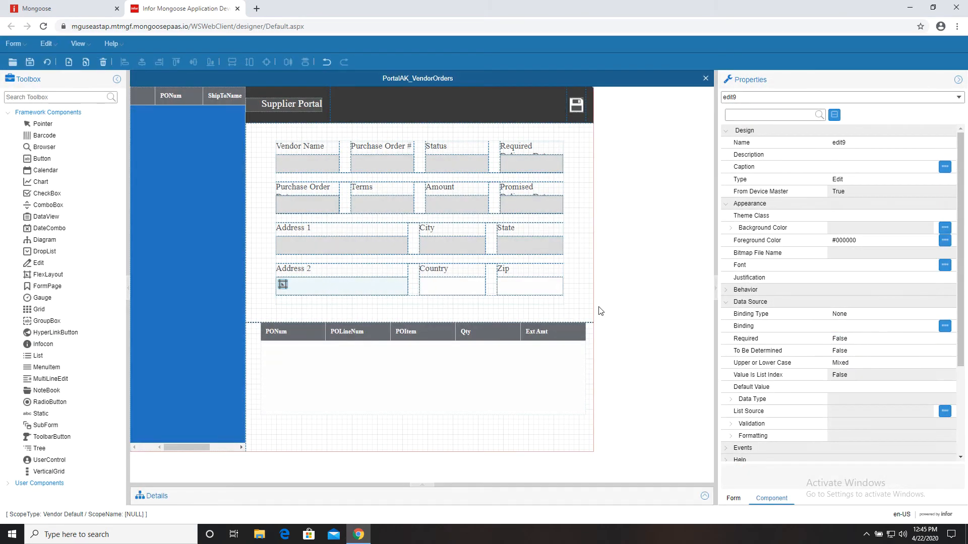
pyautogui.click(894, 216)
pyautogui.click(928, 215)
pyautogui.click(839, 228)
pyautogui.click(902, 326)
pyautogui.click(929, 327)
pyautogui.click(929, 327)
pyautogui.click(874, 351)
pyautogui.click(880, 314)
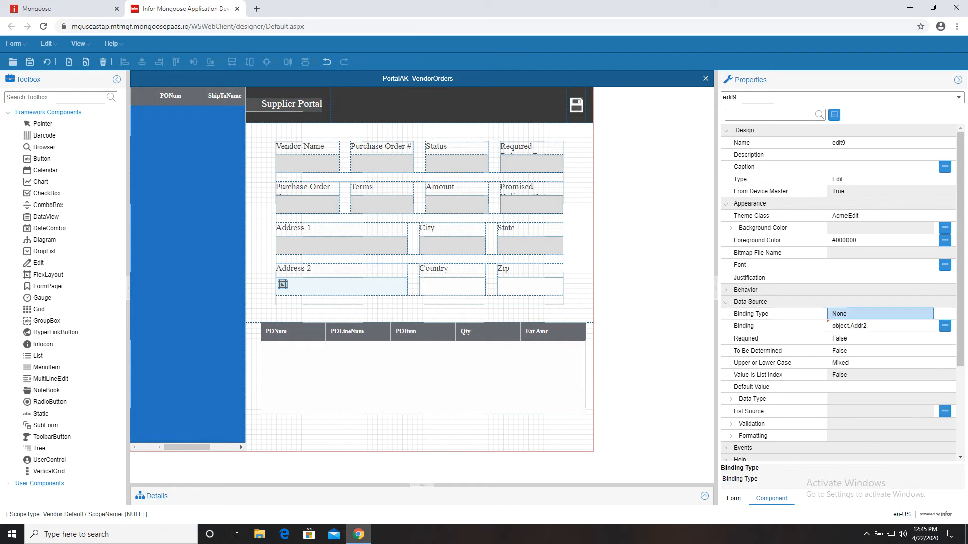
# - Give the Country box the AcmeEdit theme and bind it to object.Country
pyautogui.click(463, 286)
pyautogui.click(899, 215)
pyautogui.click(919, 327)
pyautogui.click(929, 329)
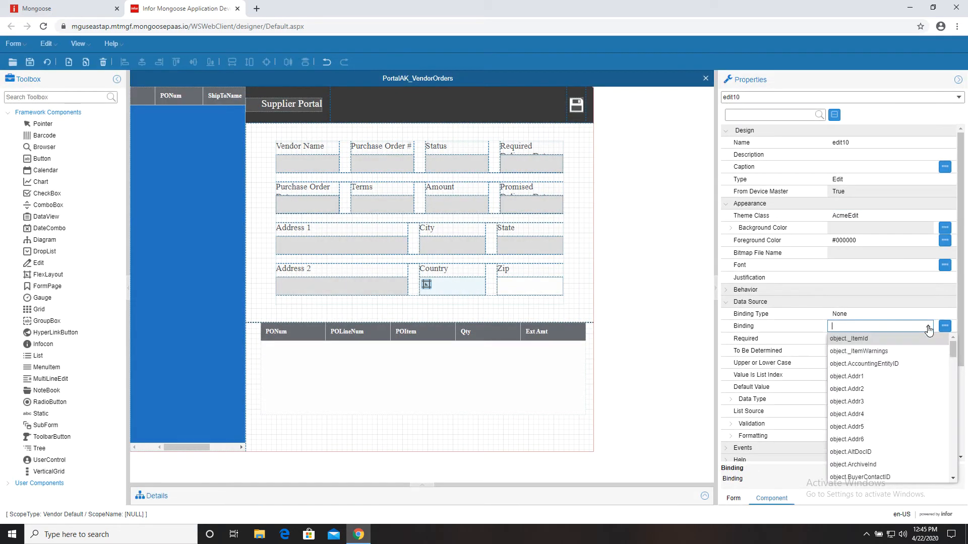
pyautogui.scroll(-5, 909, 367)
pyautogui.click(906, 369)
# - Give the Zip box the AcmeEdit theme, bind it to object.Zip, and save the form
pyautogui.click(554, 289)
pyautogui.click(501, 329)
pyautogui.click(926, 215)
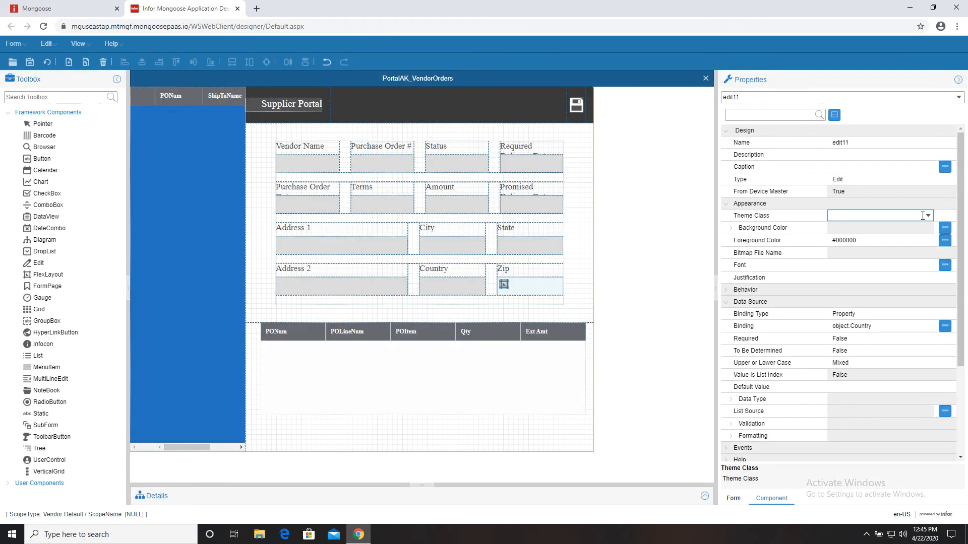
pyautogui.click(928, 216)
pyautogui.click(892, 227)
pyautogui.click(928, 328)
pyautogui.click(928, 328)
pyautogui.scroll(-5, 912, 352)
pyautogui.scroll(-10, 905, 408)
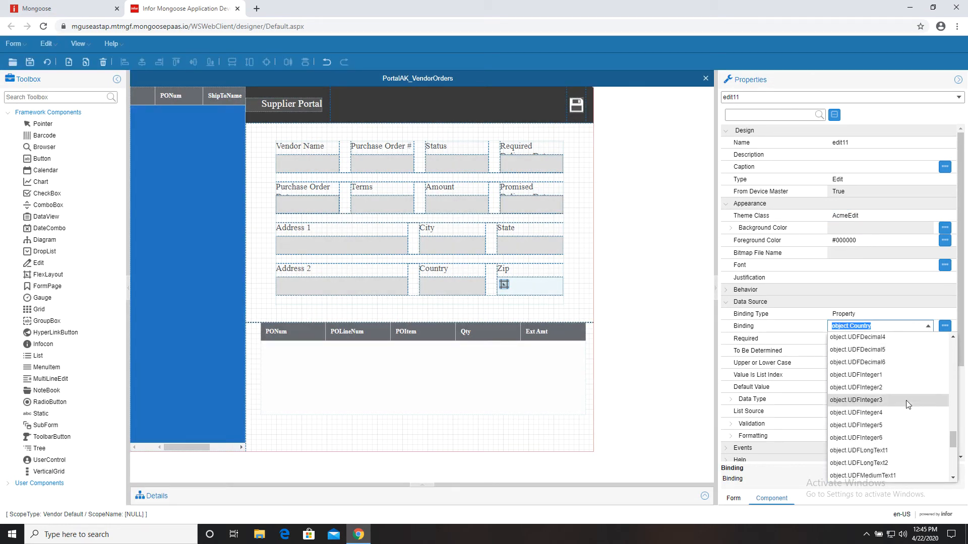
pyautogui.click(902, 466)
pyautogui.click(887, 341)
pyautogui.click(474, 329)
pyautogui.click(30, 62)
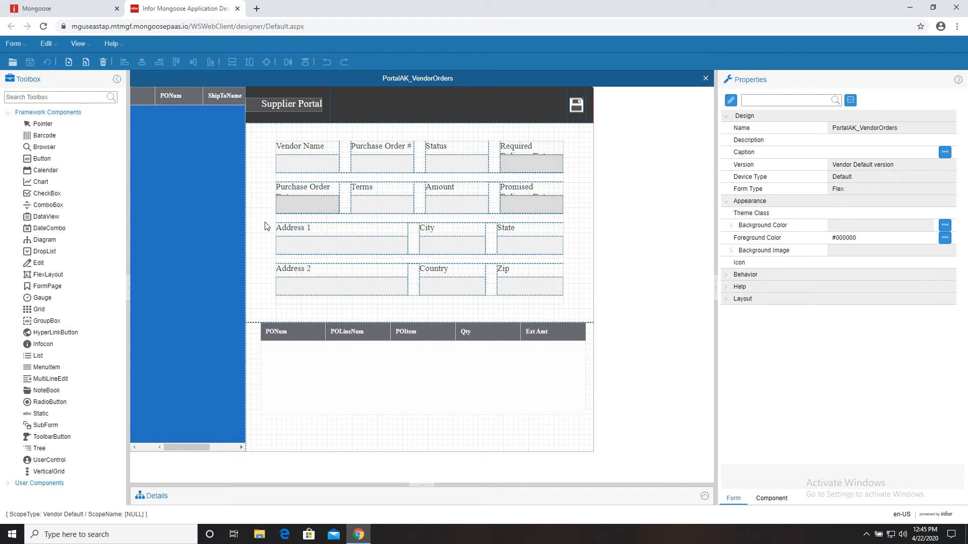
# - In the running Supplier Portal form, load orders DR0000030, DR0000024, DR0000033 and DR0000038
pyautogui.click(76, 9)
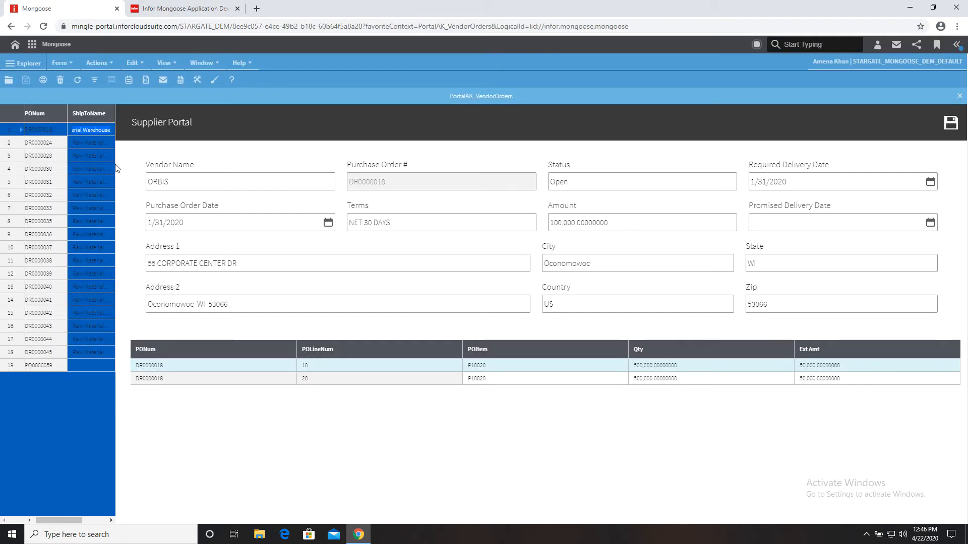
pyautogui.click(113, 169)
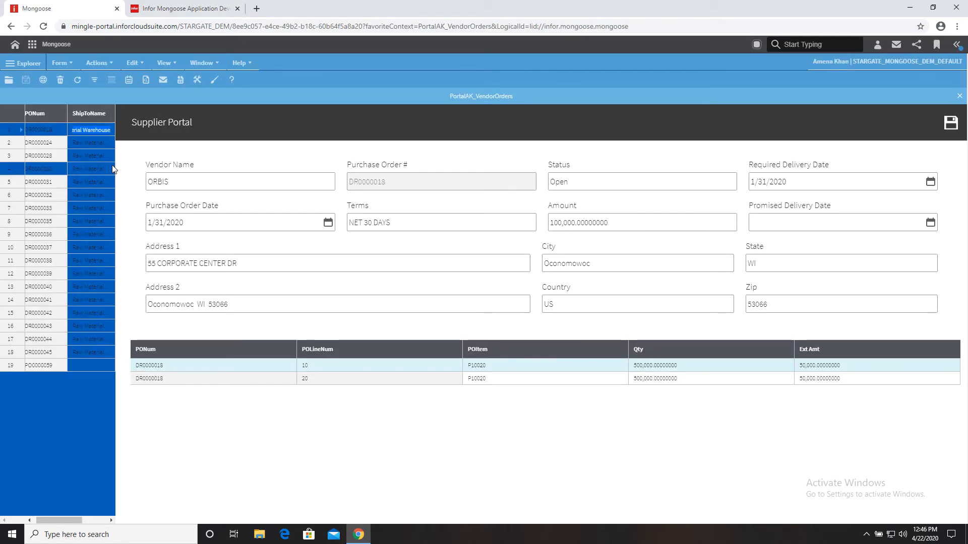
pyautogui.click(42, 145)
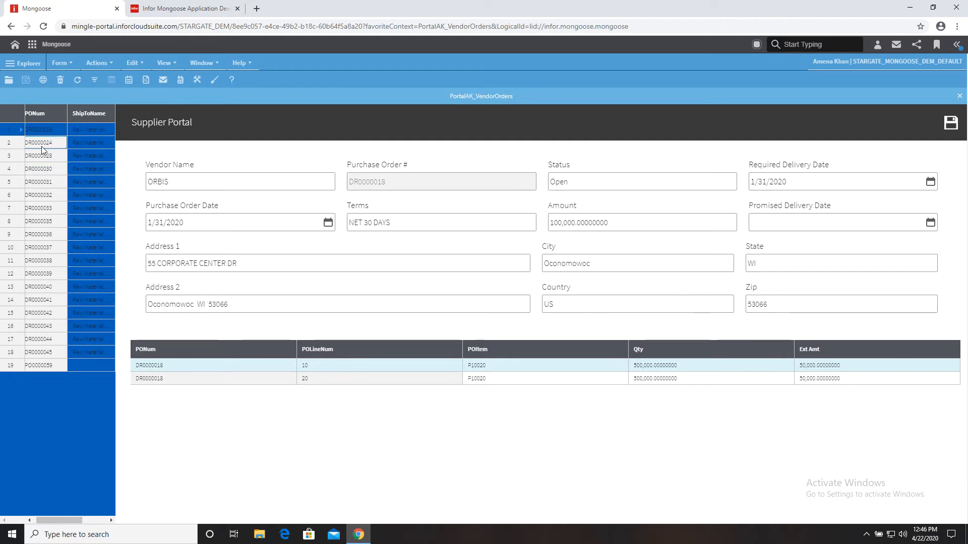
pyautogui.click(46, 173)
pyautogui.click(49, 209)
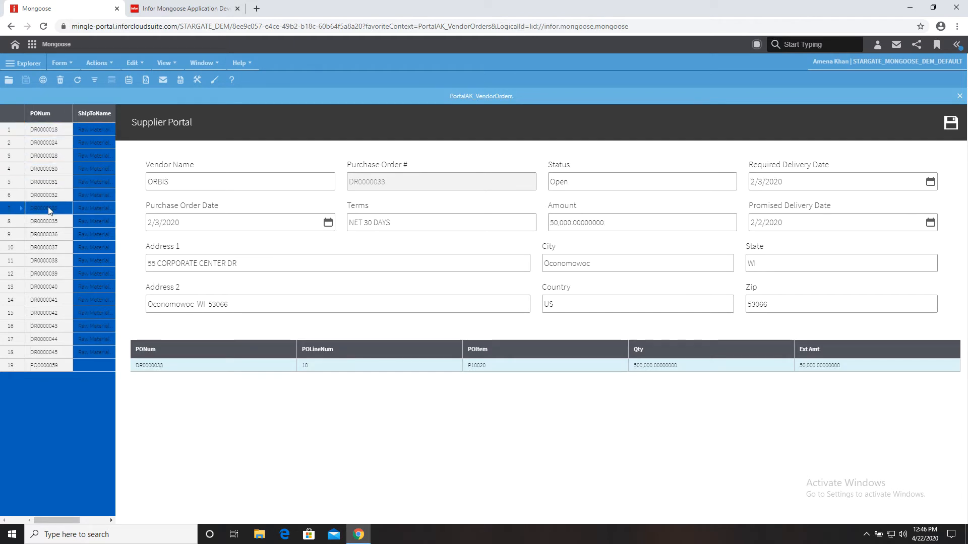
pyautogui.click(41, 258)
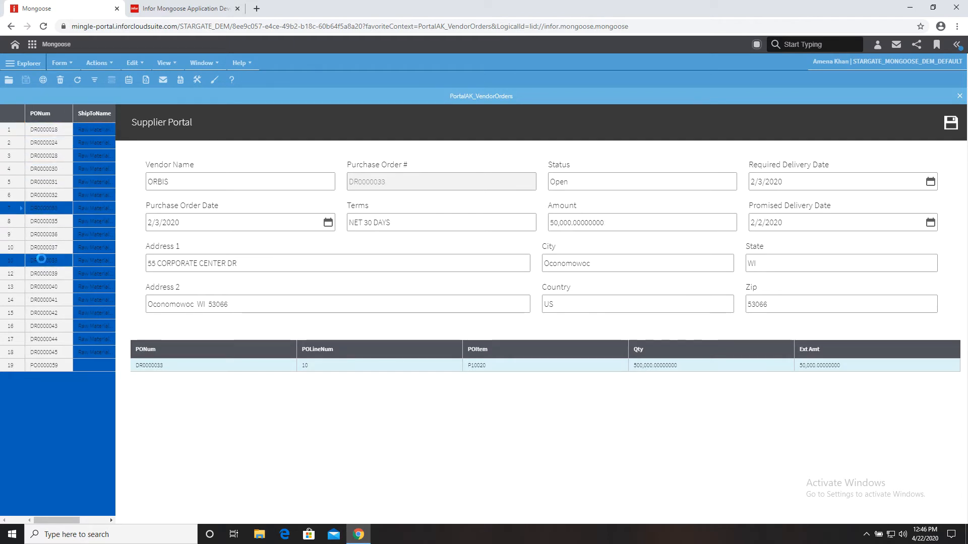
# - Load DR0000040, later orders through PO0000059, and DR0000031, then close the form
pyautogui.click(47, 287)
pyautogui.click(47, 324)
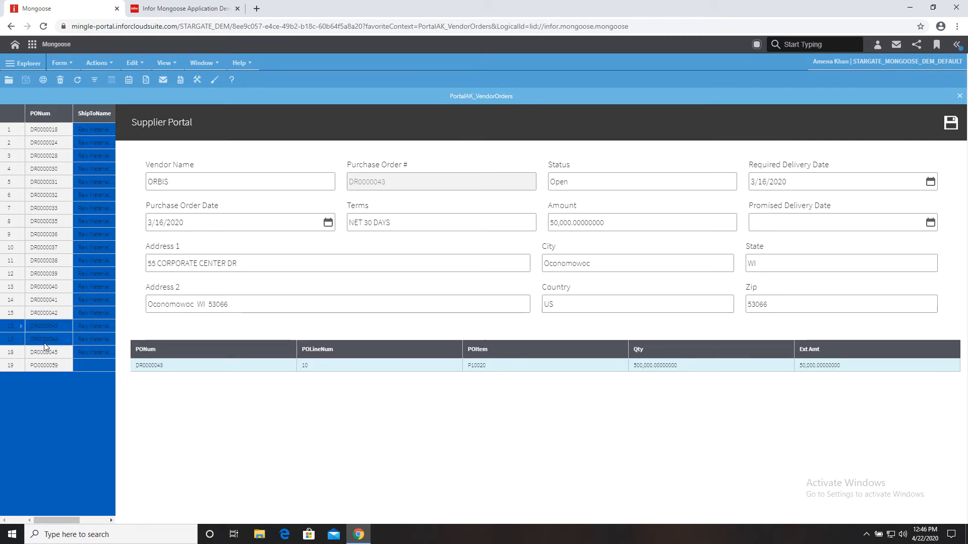
pyautogui.click(46, 365)
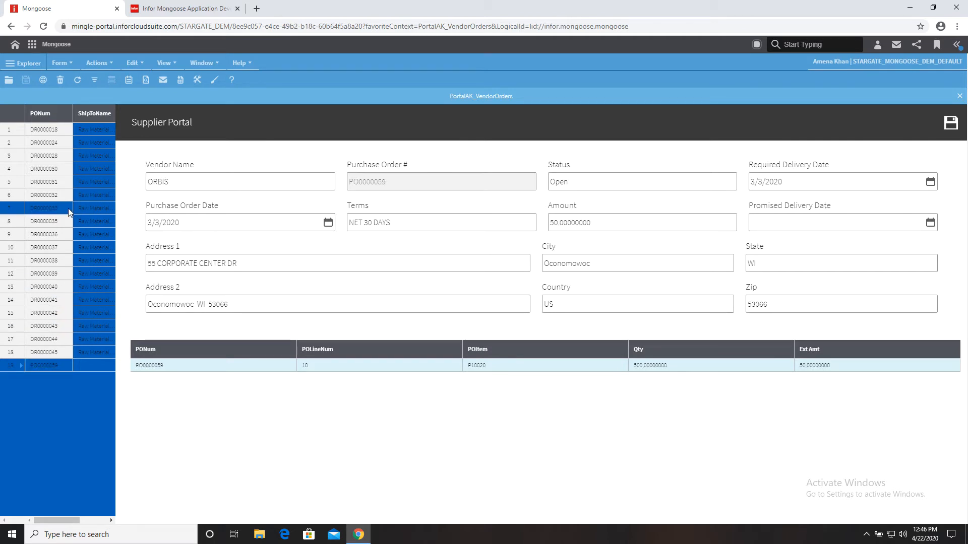
pyautogui.click(58, 181)
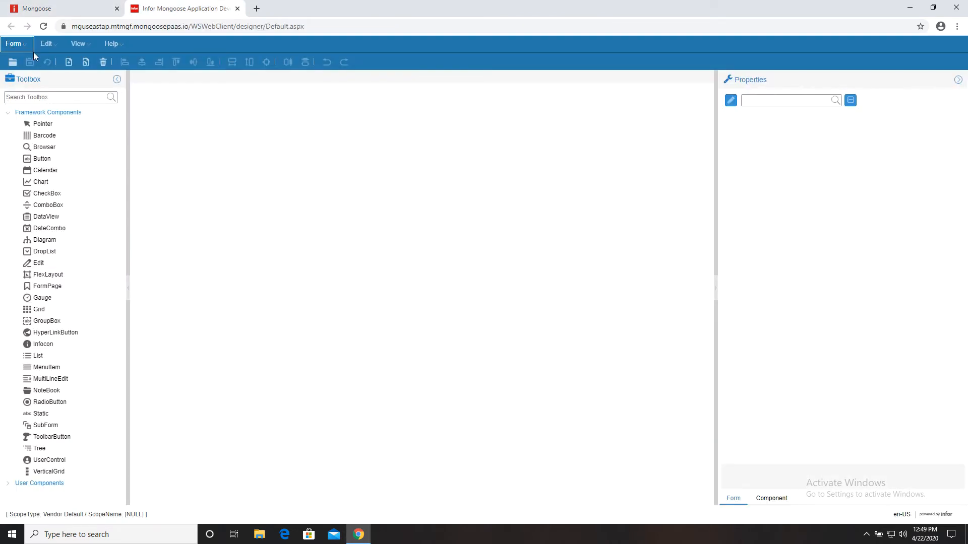
pyautogui.click(15, 43)
# - Copy the PortalAK_CustomerOrdersTile form definition into a new form named PortalAK_VendorOrdersTile
pyautogui.moveTo(45, 61)
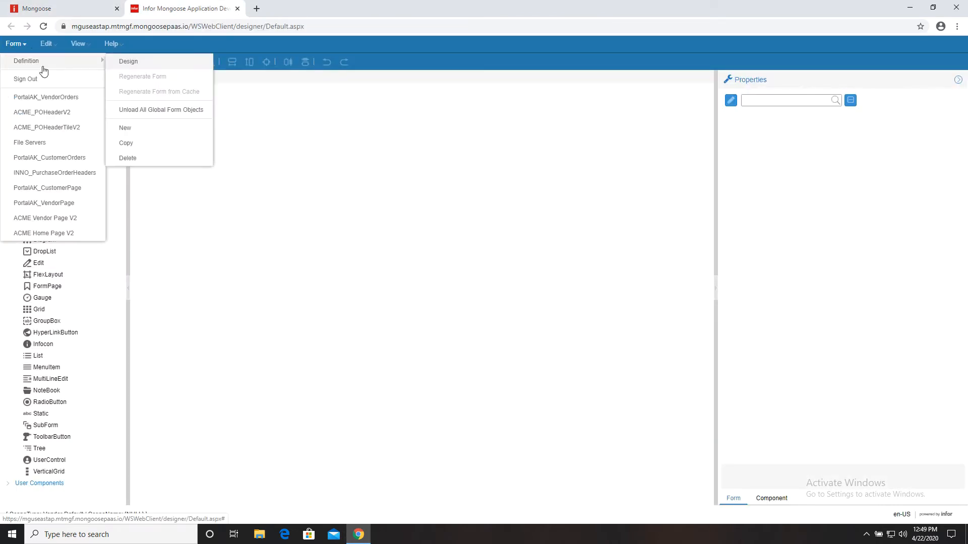
pyautogui.click(135, 144)
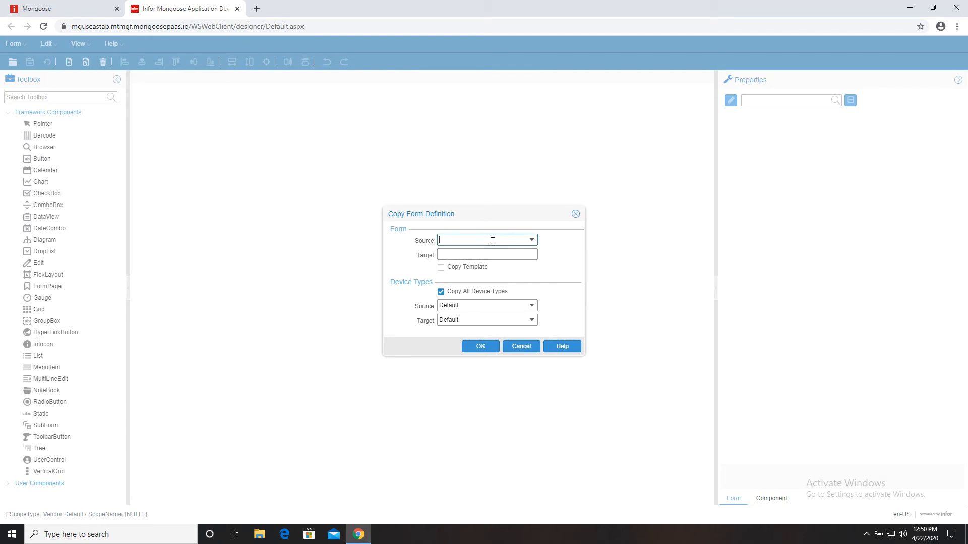
pyautogui.write('PortalAK_CustomerOrder')
pyautogui.click(533, 241)
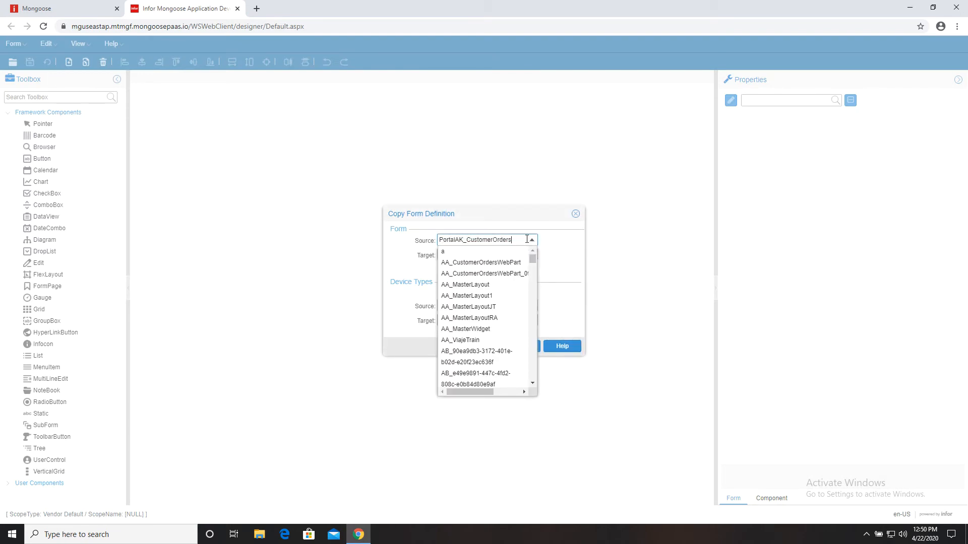
pyautogui.click(491, 347)
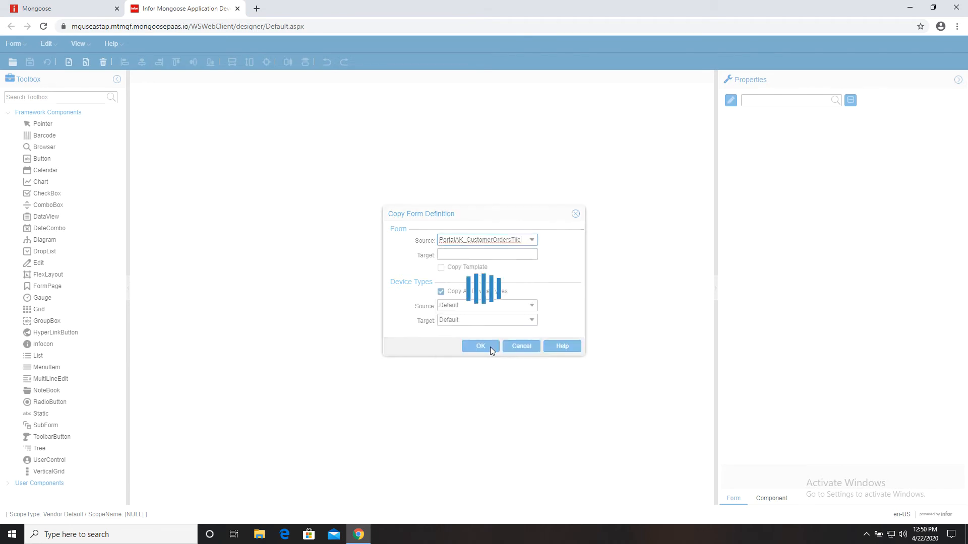
pyautogui.click(502, 256)
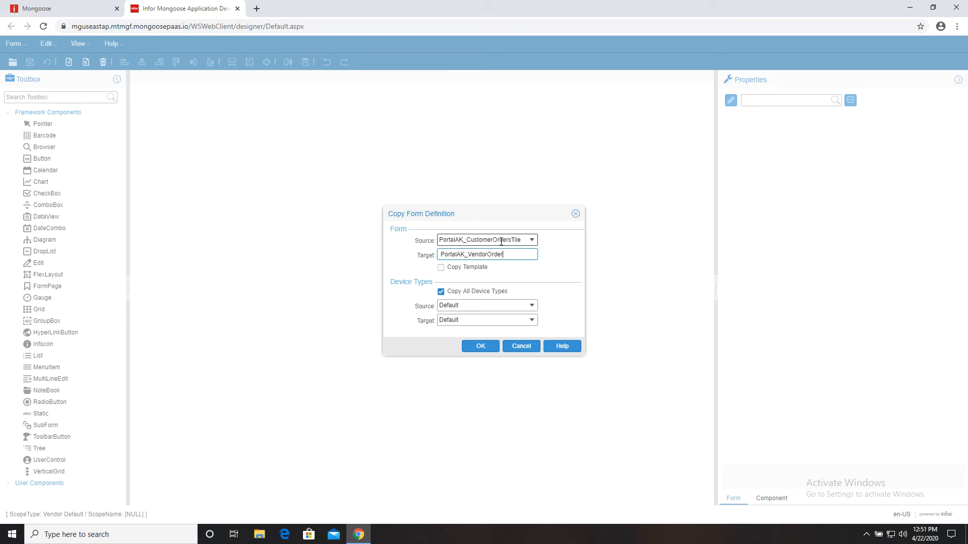
pyautogui.write('sTile')
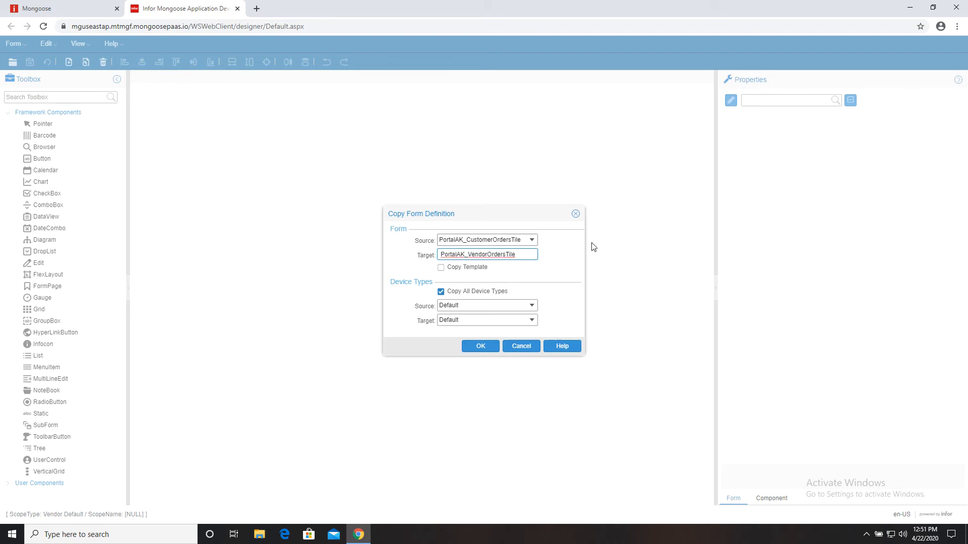
pyautogui.click(480, 344)
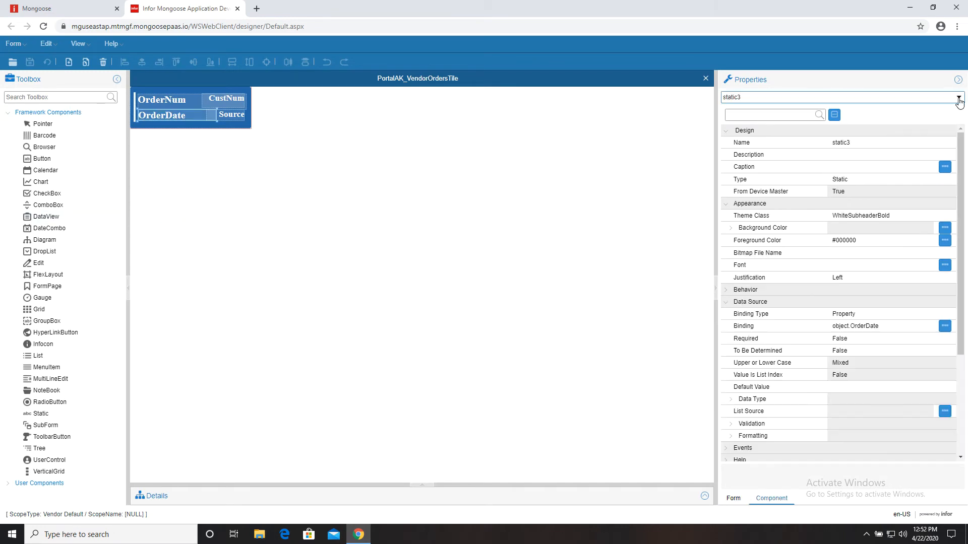
# - Delete the CustNum label from the tile form
pyautogui.click(958, 97)
pyautogui.click(774, 156)
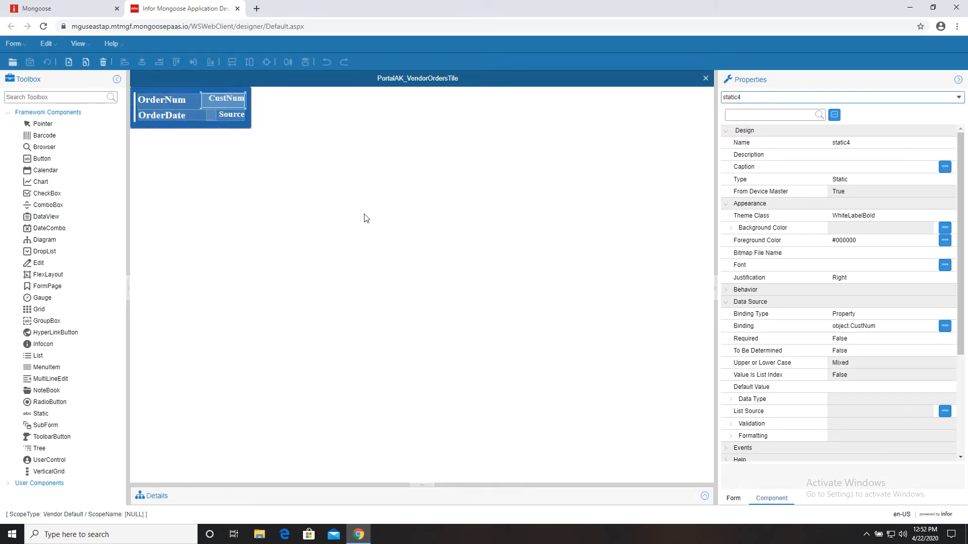
pyautogui.press('Delete')
pyautogui.press('Return')
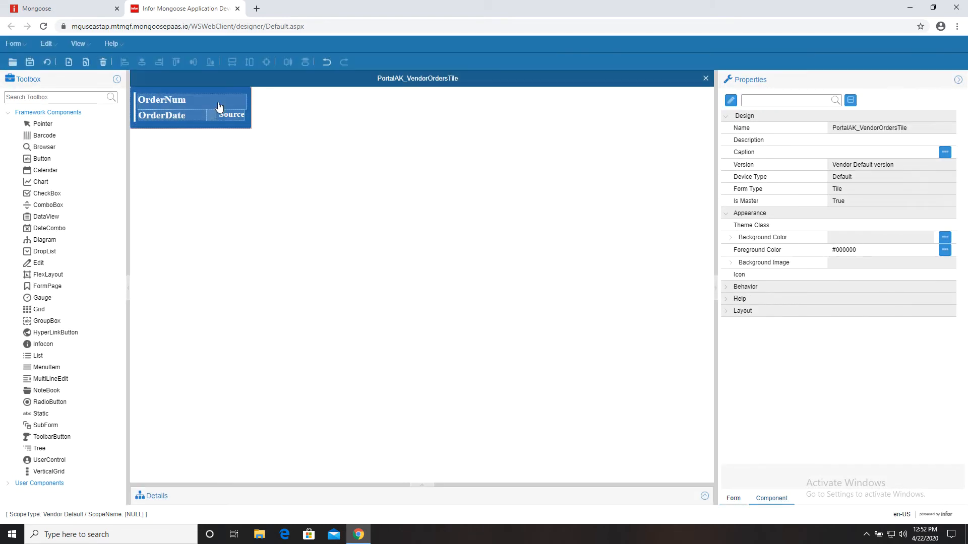
# - Change the tile's primary collection to INNO_POHeader and regenerate the form
pyautogui.click(185, 105)
pyautogui.click(704, 496)
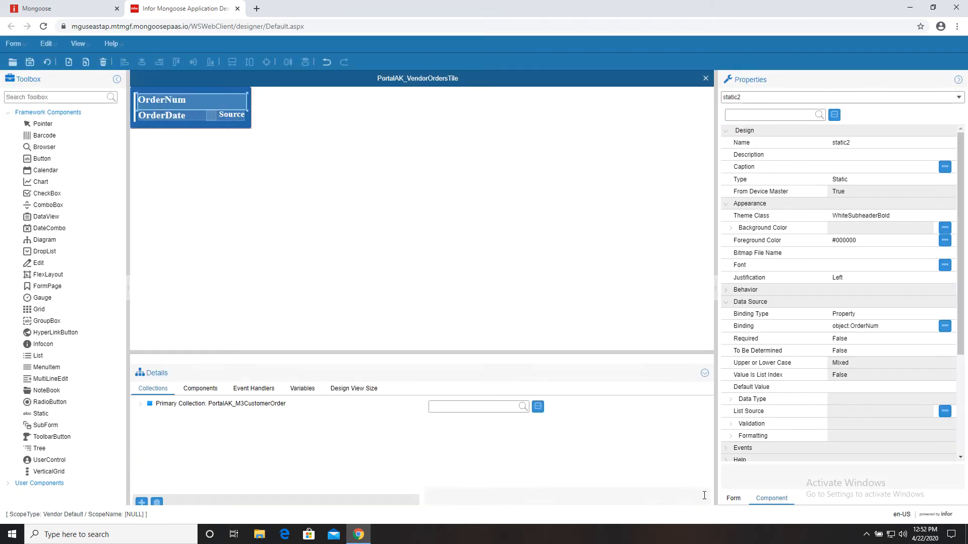
pyautogui.click(254, 395)
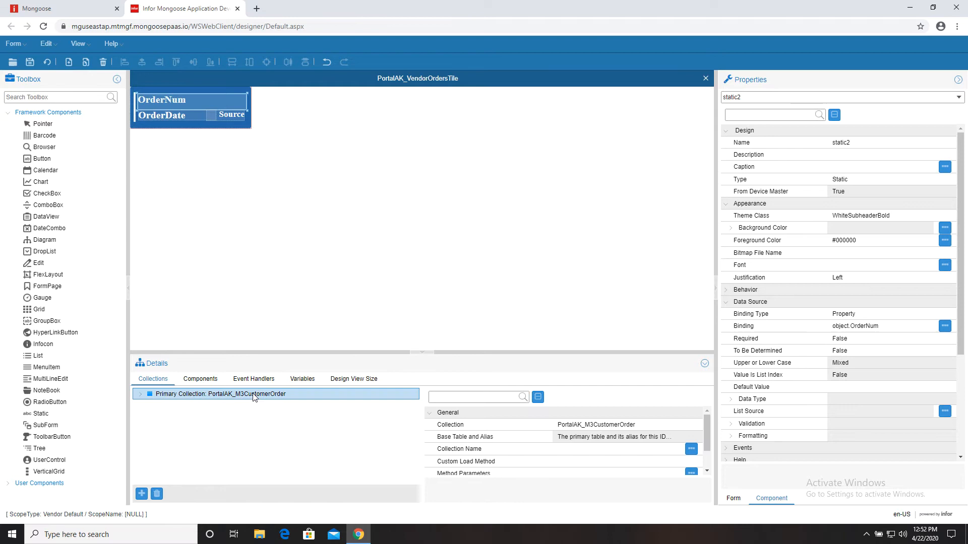
pyautogui.click(653, 424)
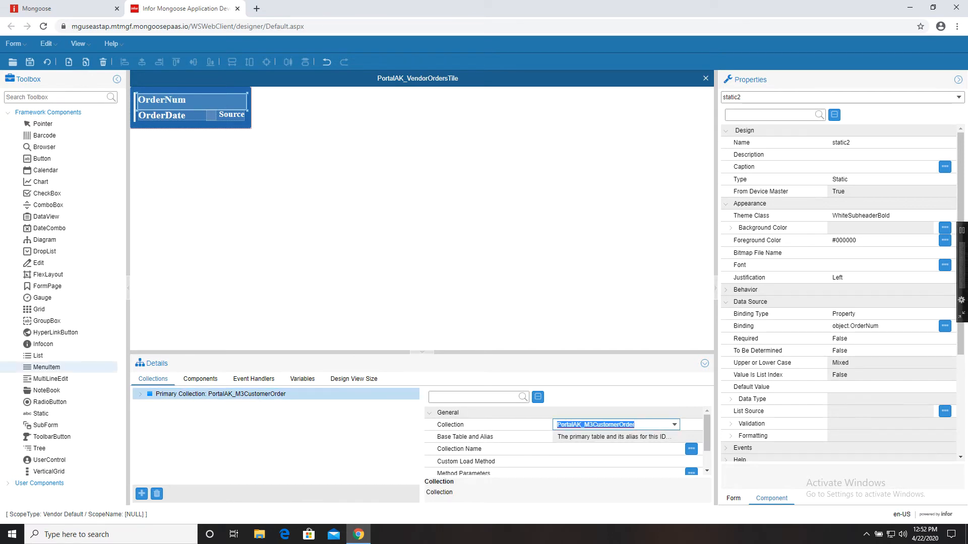
pyautogui.write('INNO_POHeader')
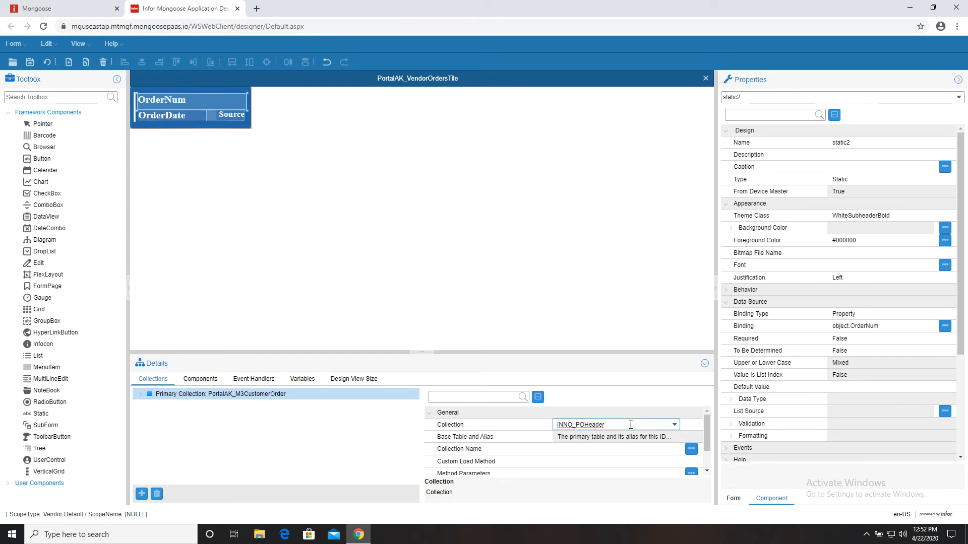
pyautogui.click(615, 452)
pyautogui.click(488, 328)
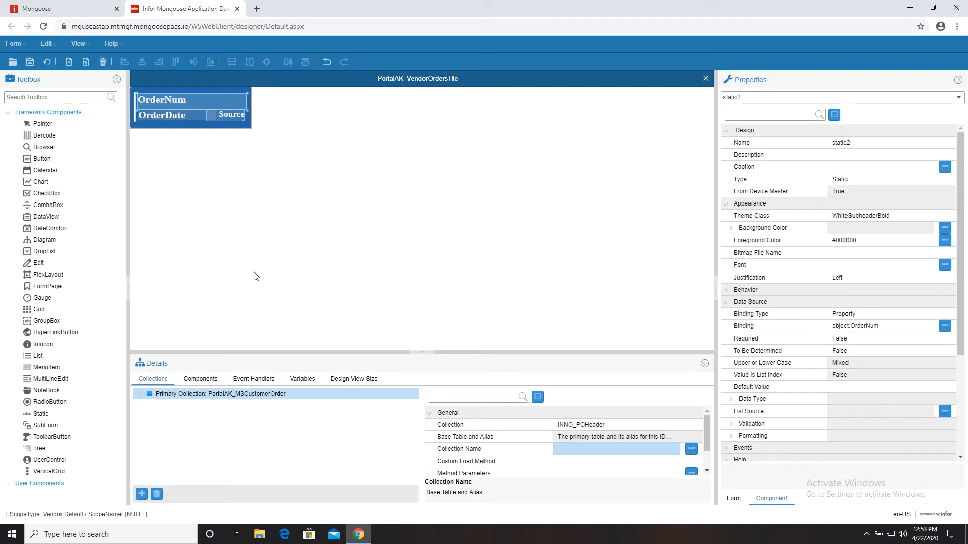
pyautogui.click(47, 62)
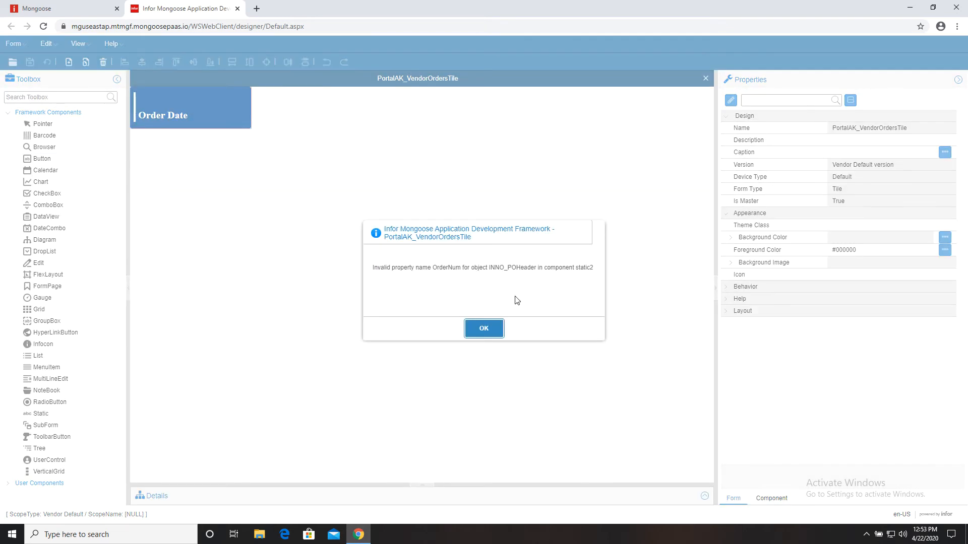
# - Dismiss the invalid-property error and bind the top label to object.PONum
pyautogui.click(500, 334)
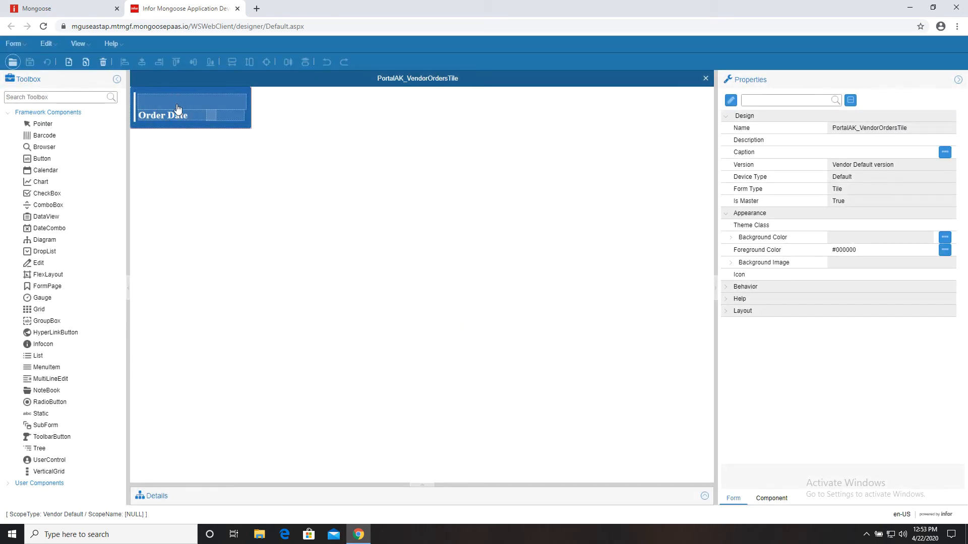
pyautogui.click(177, 108)
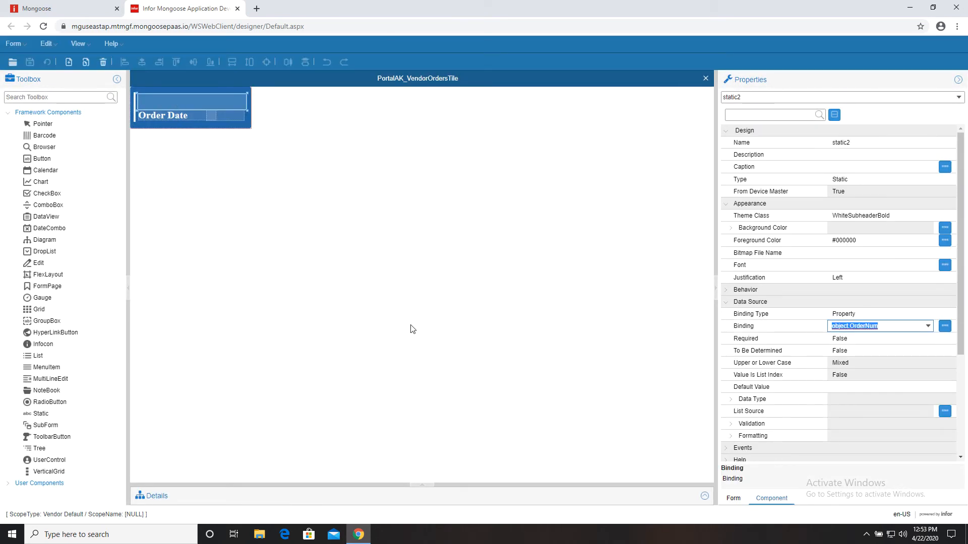
pyautogui.click(927, 328)
pyautogui.scroll(-5, 907, 373)
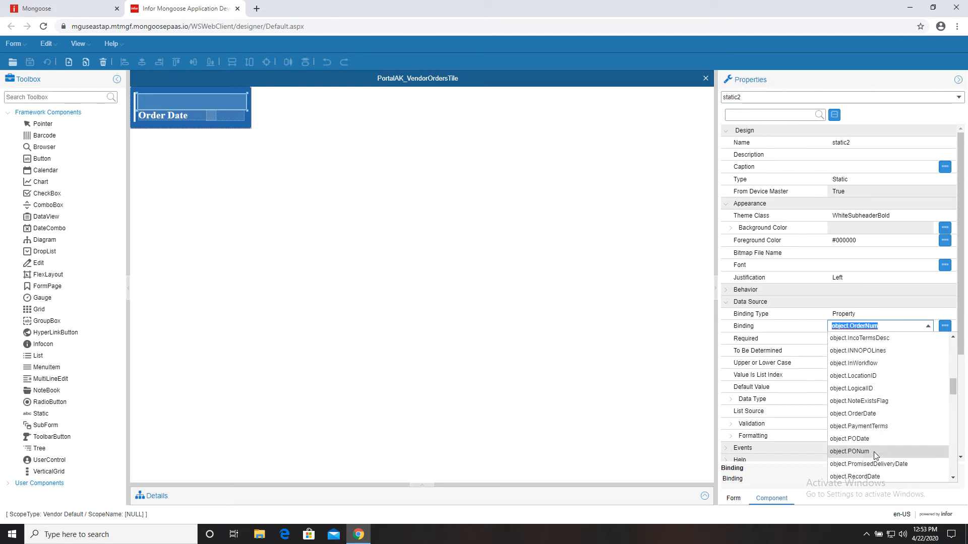
pyautogui.click(873, 455)
pyautogui.click(873, 314)
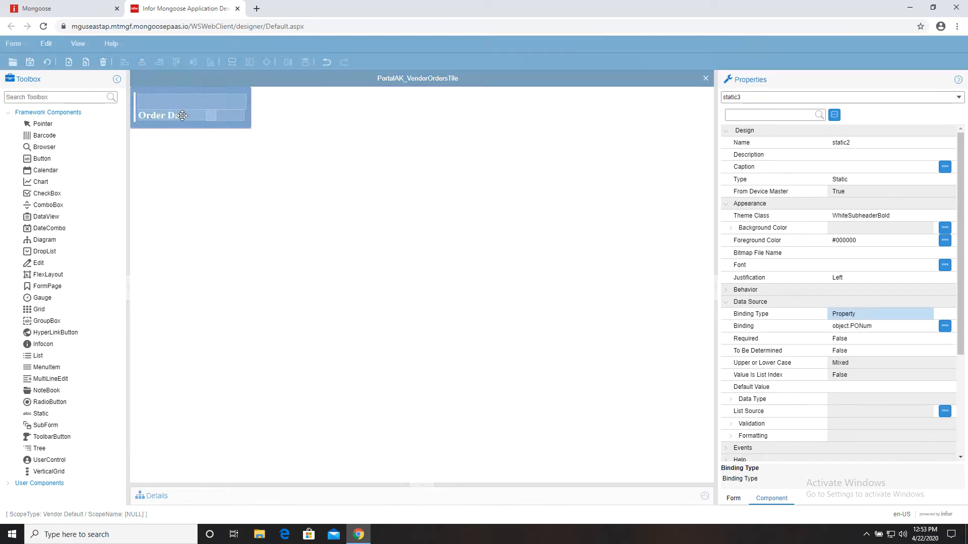
# - Bind the Order Date label to object.PODate and dismiss the metadata warning
pyautogui.click(181, 116)
pyautogui.click(928, 328)
pyautogui.scroll(-5, 901, 355)
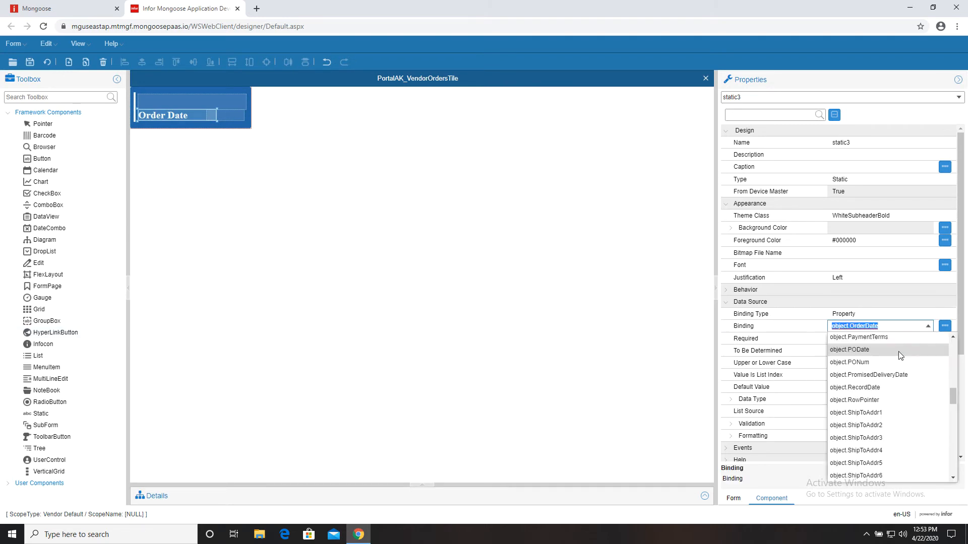
pyautogui.click(898, 352)
pyautogui.click(886, 315)
pyautogui.click(483, 328)
# - Bind the small label beside the date to object.Status and regenerate the tile form
pyautogui.click(222, 116)
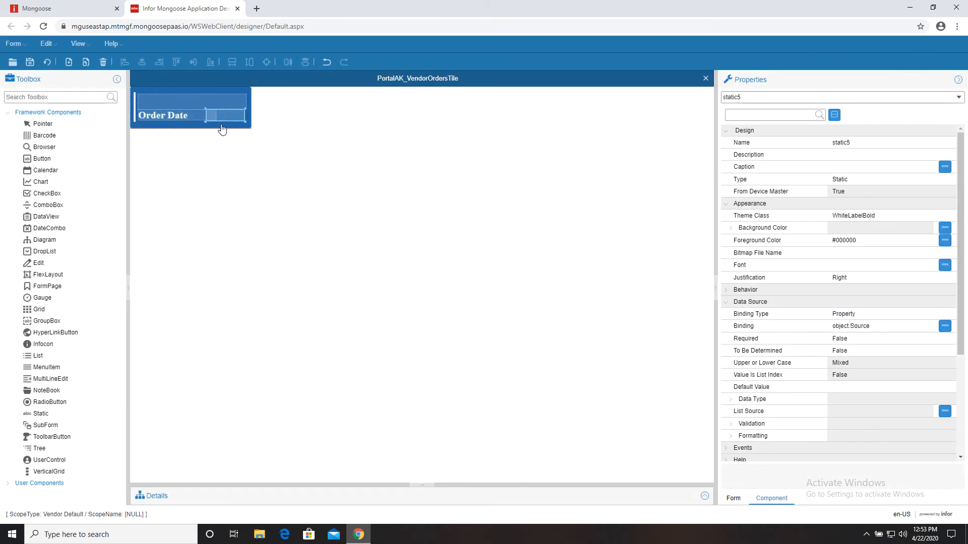
pyautogui.click(879, 326)
pyautogui.click(927, 326)
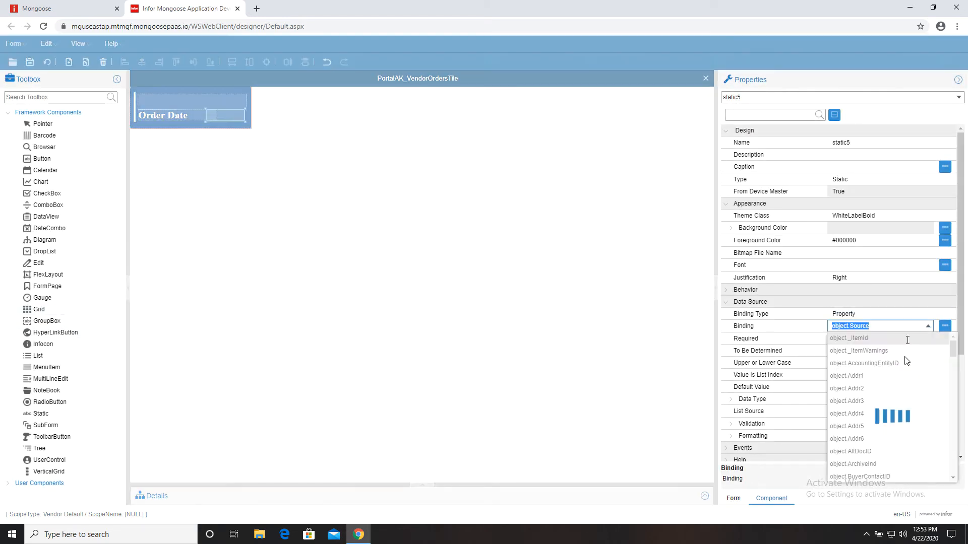
pyautogui.scroll(-5, 902, 363)
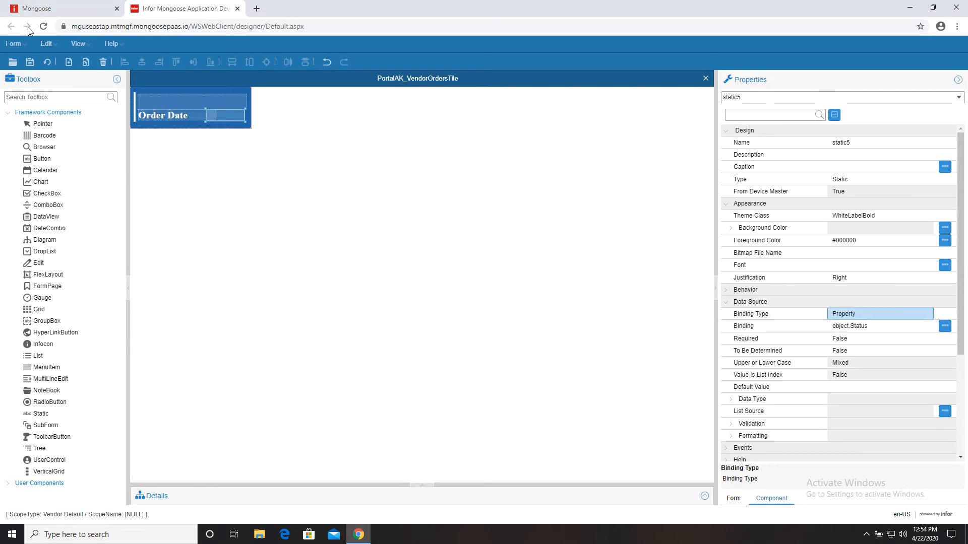
pyautogui.click(46, 62)
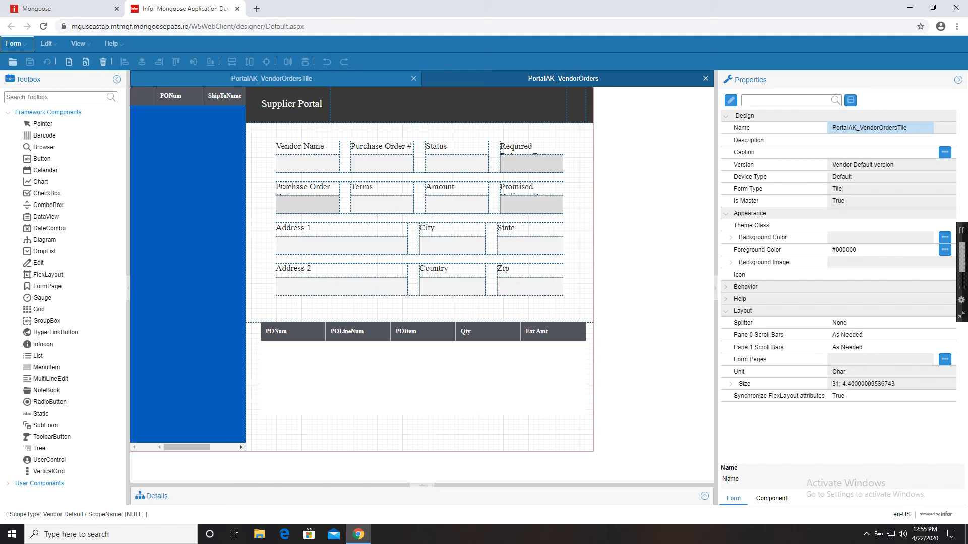
# - Set Grid2's tile form to PortalAK_VendorOrdersTile, shown Always, and regenerate PortalAK_VendorOrders
pyautogui.scroll(-3, 805, 393)
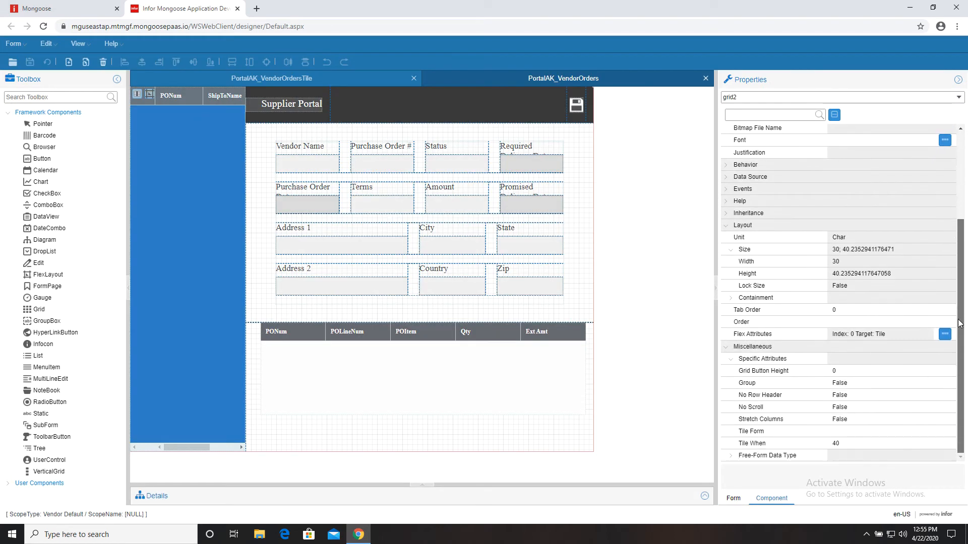
pyautogui.click(865, 429)
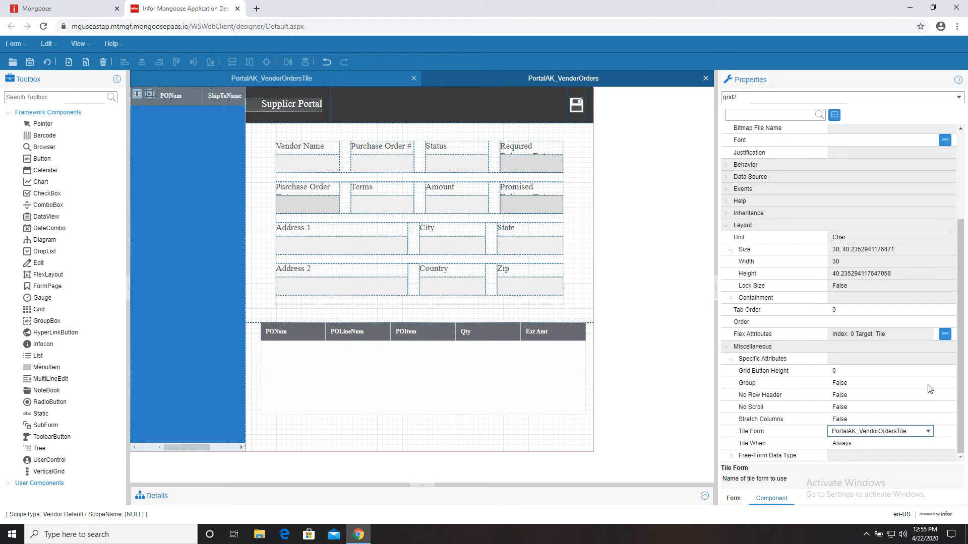
pyautogui.click(866, 419)
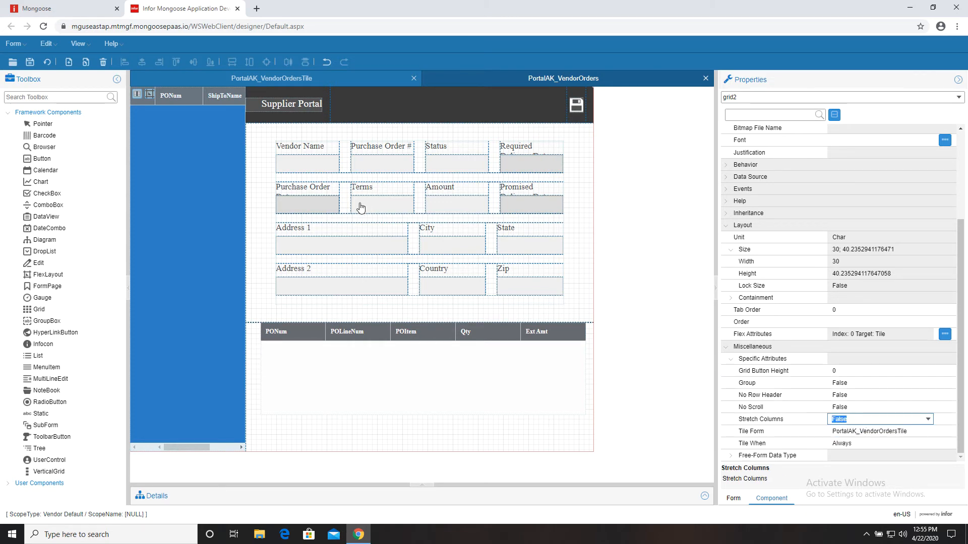
pyautogui.click(48, 62)
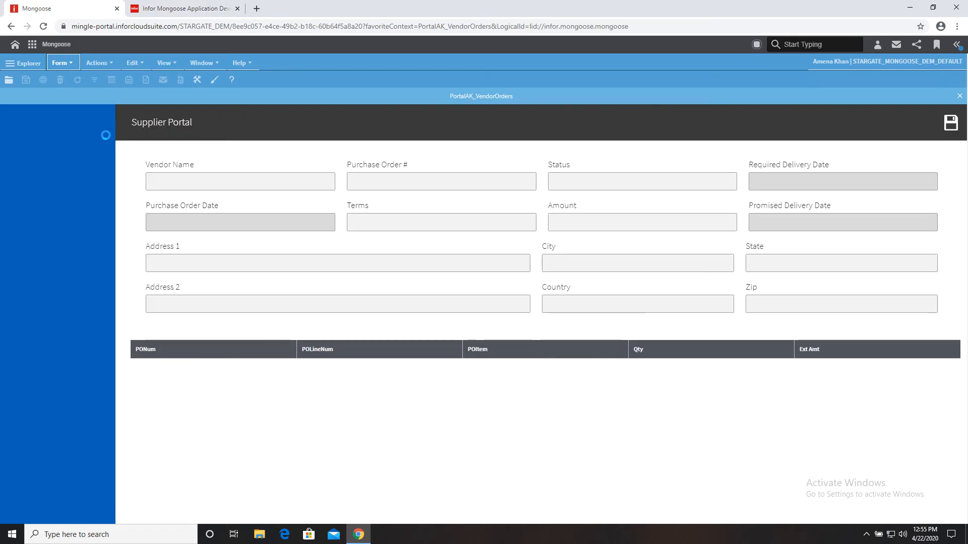
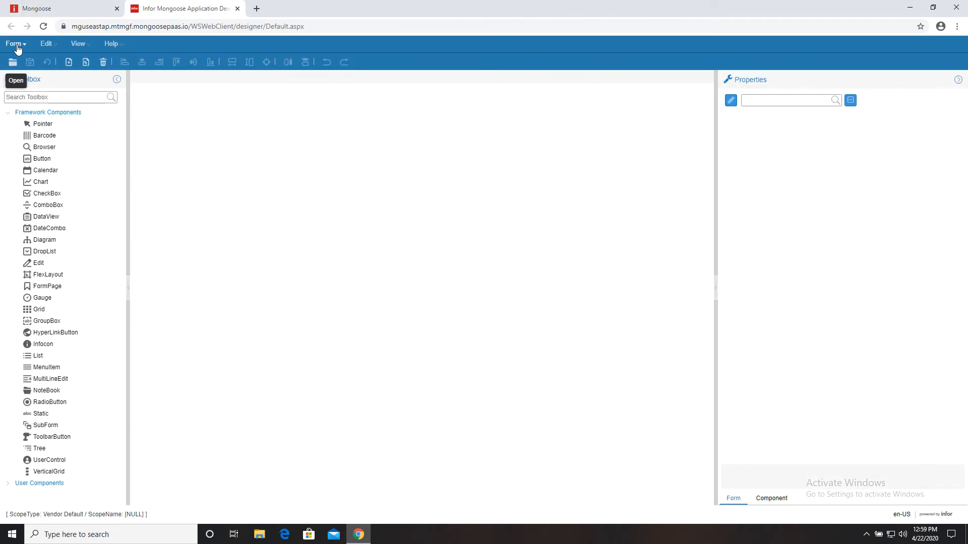
# - Open the PortalAK_VendorPage form for editing
pyautogui.click(18, 45)
pyautogui.click(46, 218)
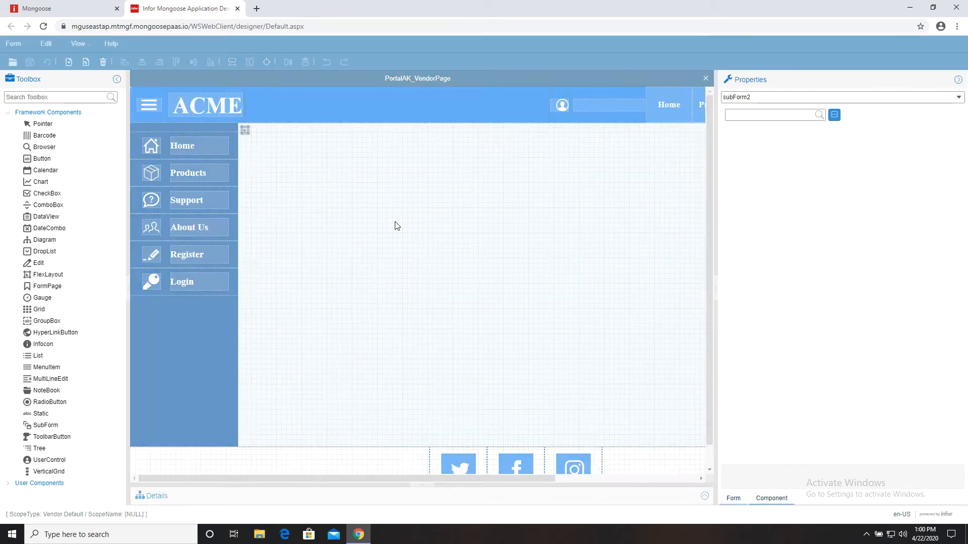
pyautogui.scroll(-5, 836, 368)
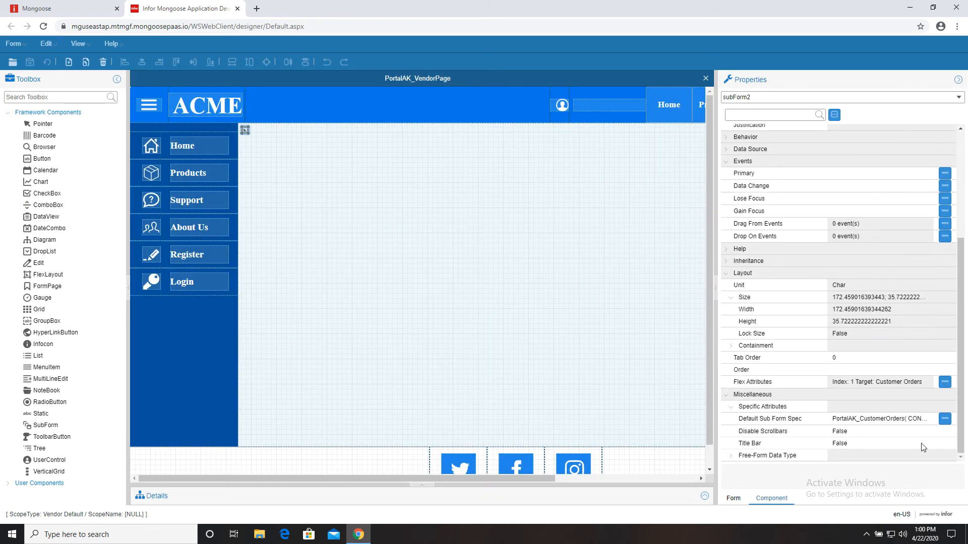
# - Change subForm2's default sub form from PortalAK_CustomerOrders to PortalAK_VendorOrders
pyautogui.click(943, 422)
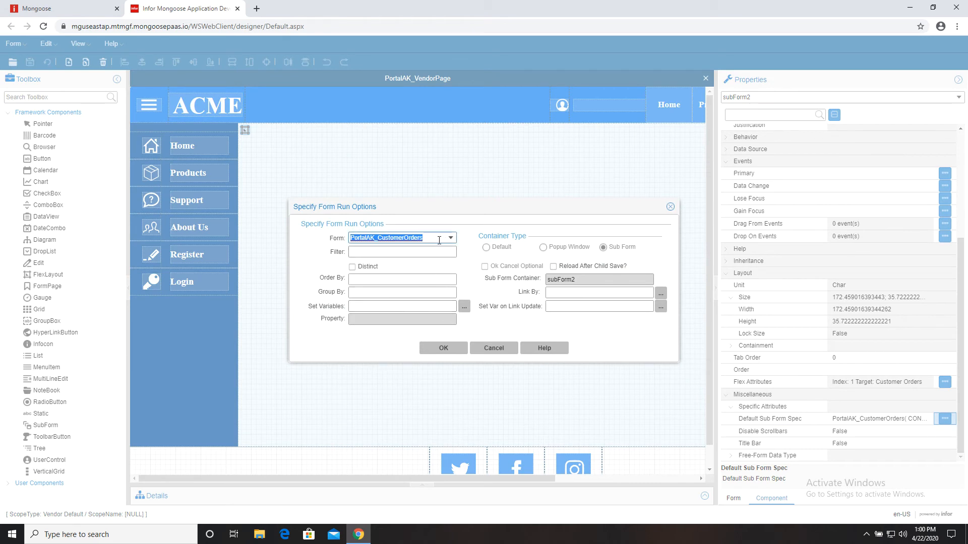
pyautogui.click(402, 238)
pyautogui.moveTo(379, 242); pyautogui.dragTo(398, 240)
pyautogui.press('BackSpace')
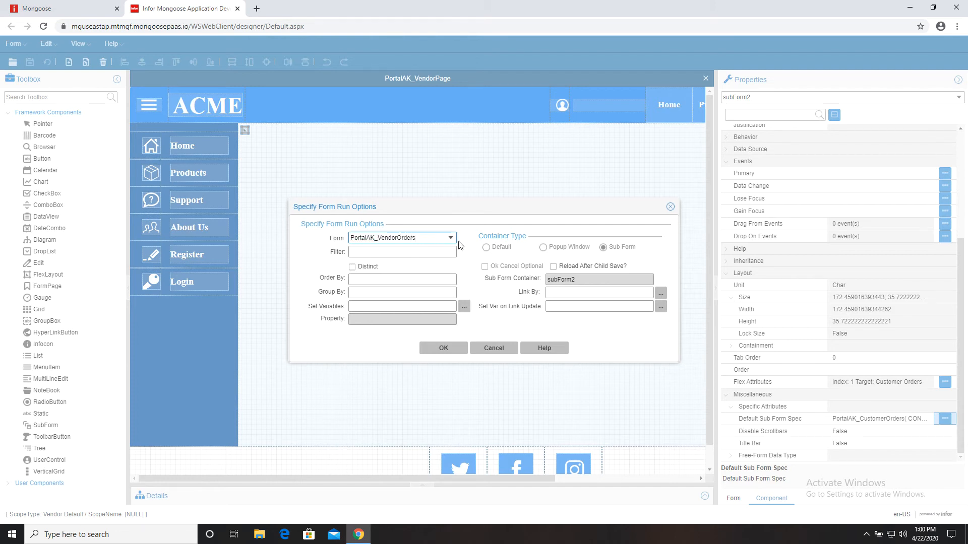
pyautogui.click(453, 240)
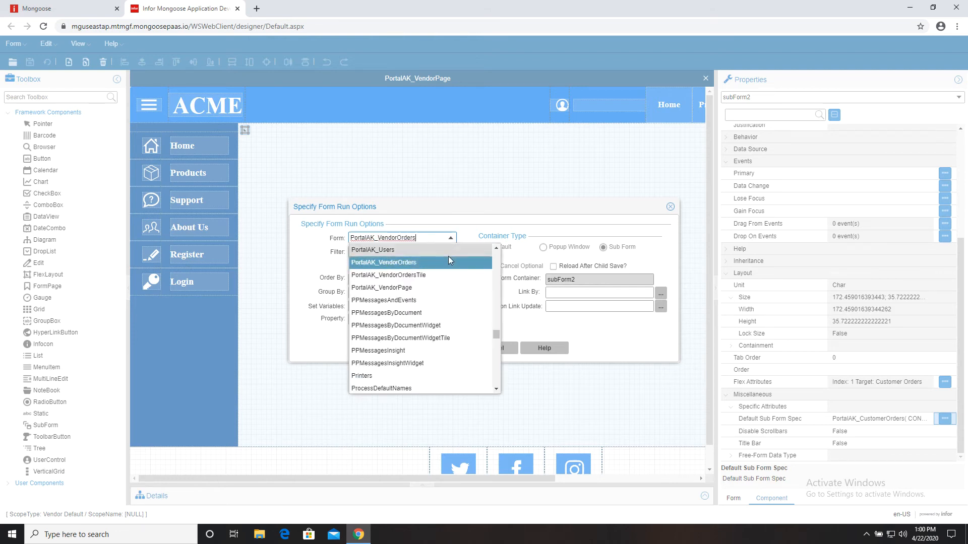
pyautogui.click(448, 263)
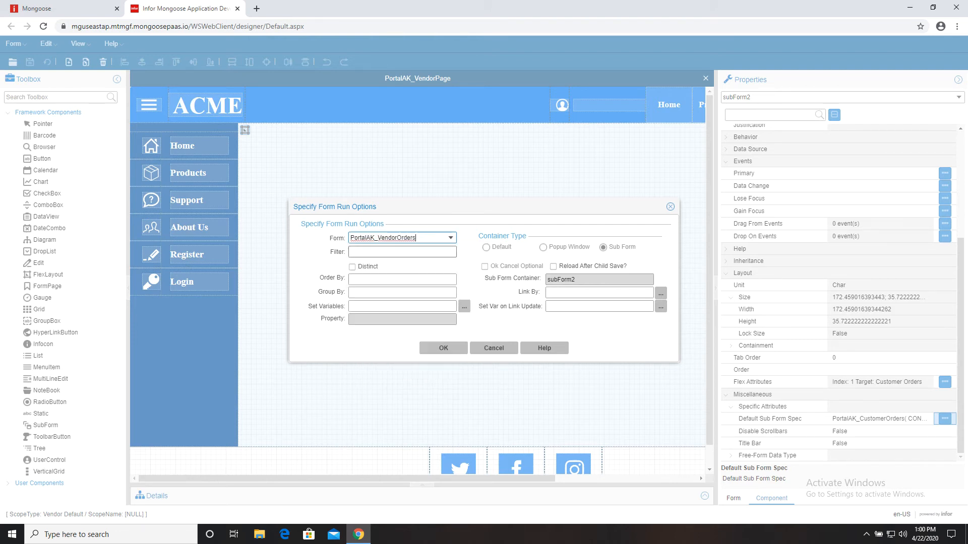
pyautogui.click(446, 347)
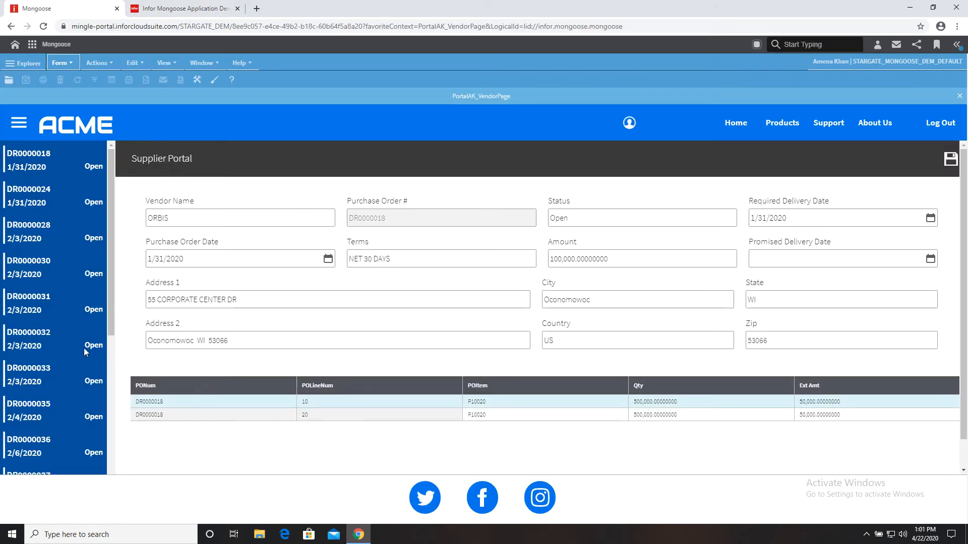
# - View purchase order DR0000030 in the Supplier Portal, then select account request record 2
pyautogui.scroll(-5, 60, 329)
pyautogui.scroll(4, 60, 329)
pyautogui.click(37, 258)
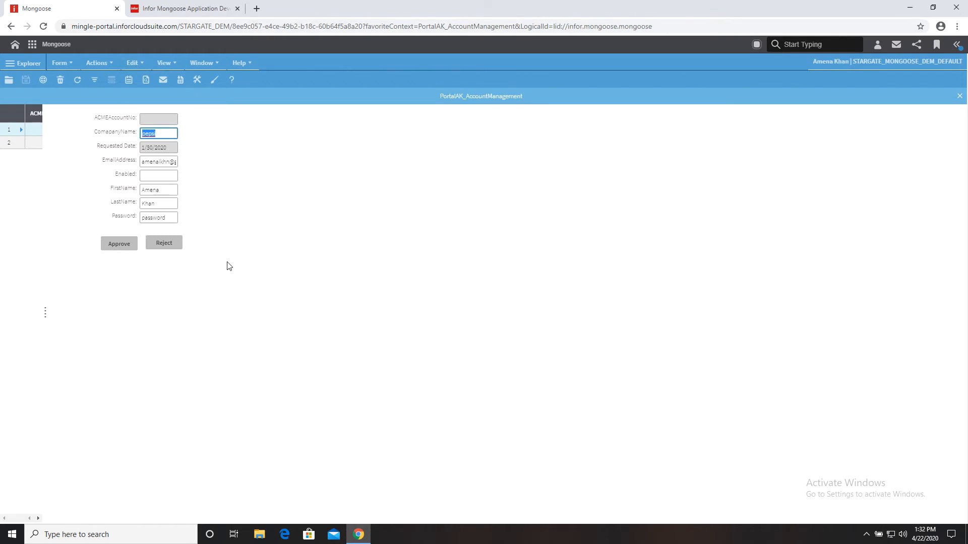
pyautogui.click(35, 144)
# - Widen ACMEAccountNo and make all eight account fields the same width
pyautogui.click(184, 8)
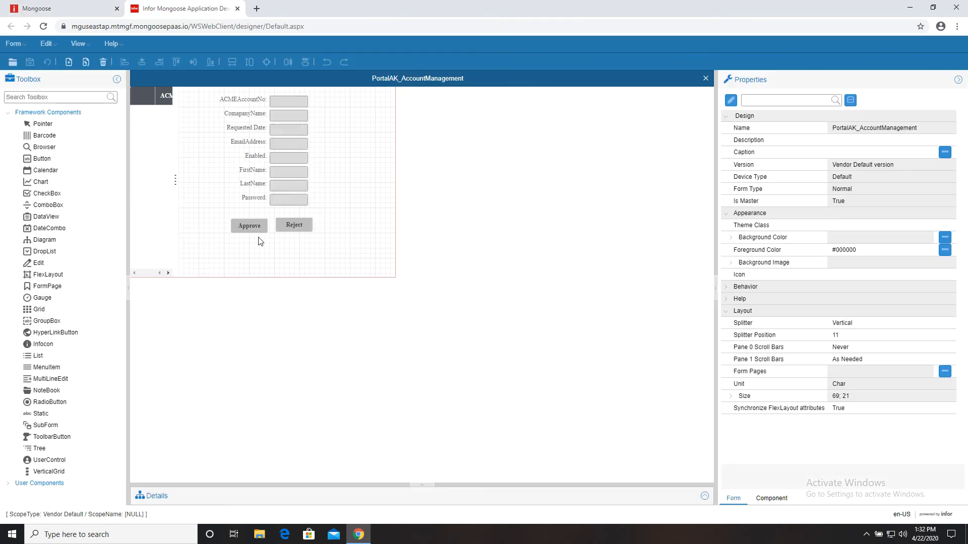
pyautogui.moveTo(269, 91); pyautogui.dragTo(313, 210)
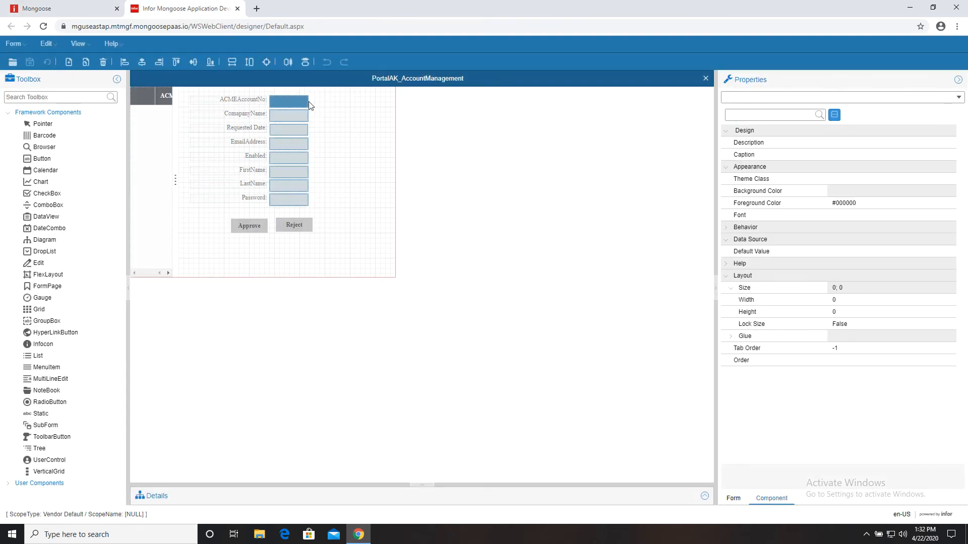
pyautogui.click(308, 101)
pyautogui.moveTo(307, 101); pyautogui.dragTo(345, 104)
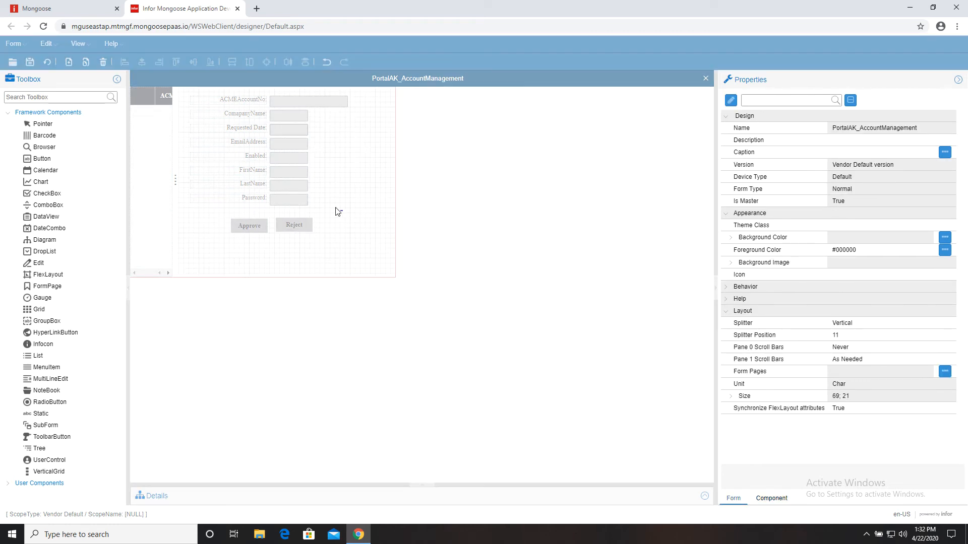
pyautogui.moveTo(334, 209); pyautogui.dragTo(273, 91)
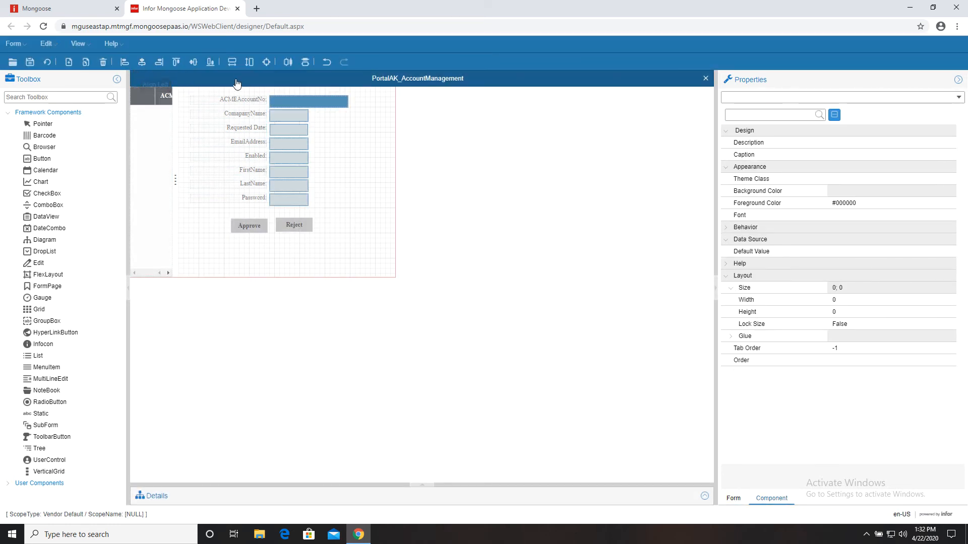
pyautogui.click(266, 62)
# - Set PasswordEdit's Password property to True, lower the Approve and Reject buttons, and save
pyautogui.click(331, 201)
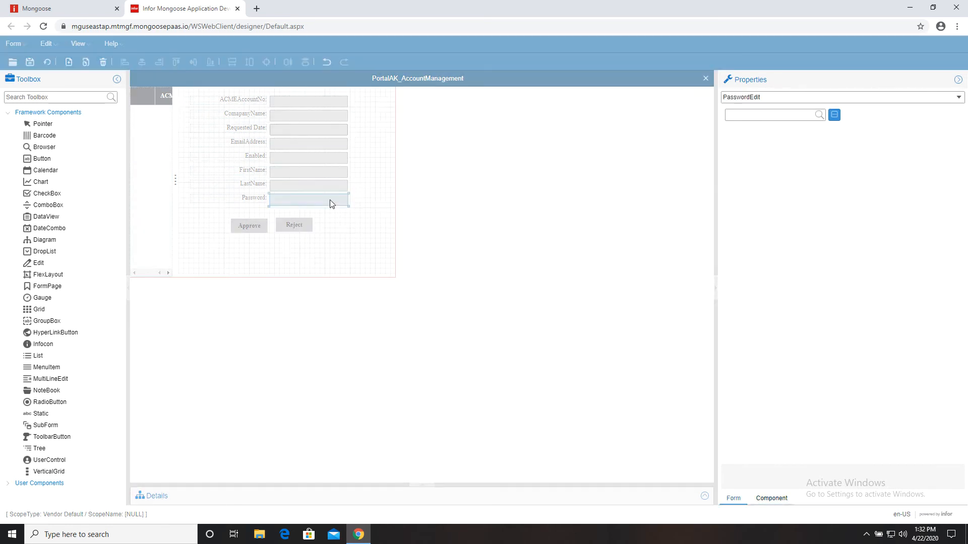
pyautogui.scroll(-2, 962, 272)
pyautogui.scroll(-5, 963, 272)
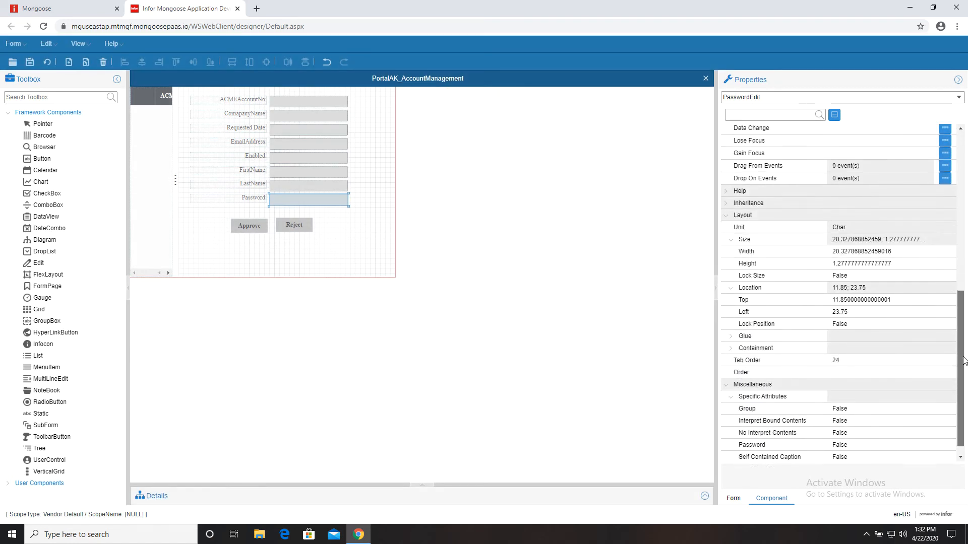
pyautogui.click(924, 432)
pyautogui.click(925, 432)
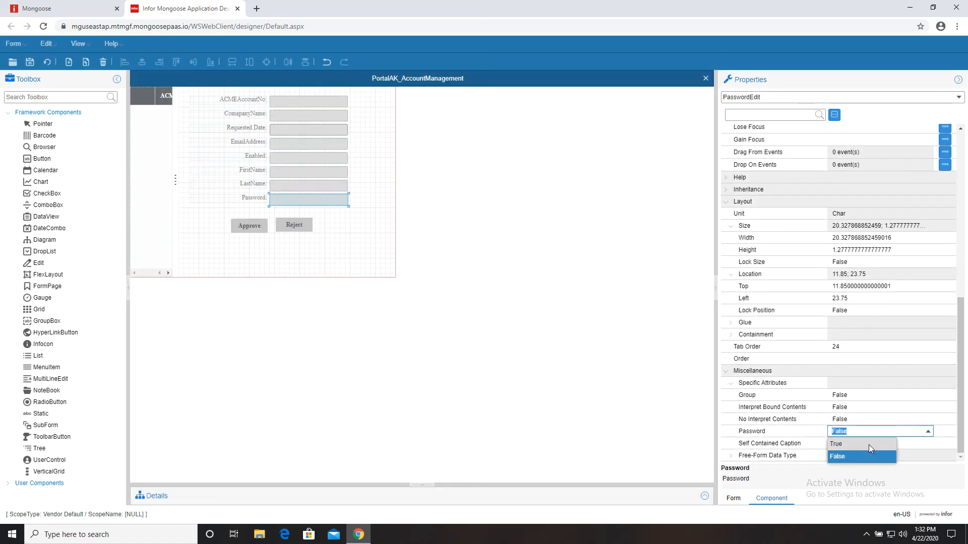
pyautogui.click(870, 444)
pyautogui.click(875, 420)
pyautogui.moveTo(323, 249); pyautogui.dragTo(258, 243)
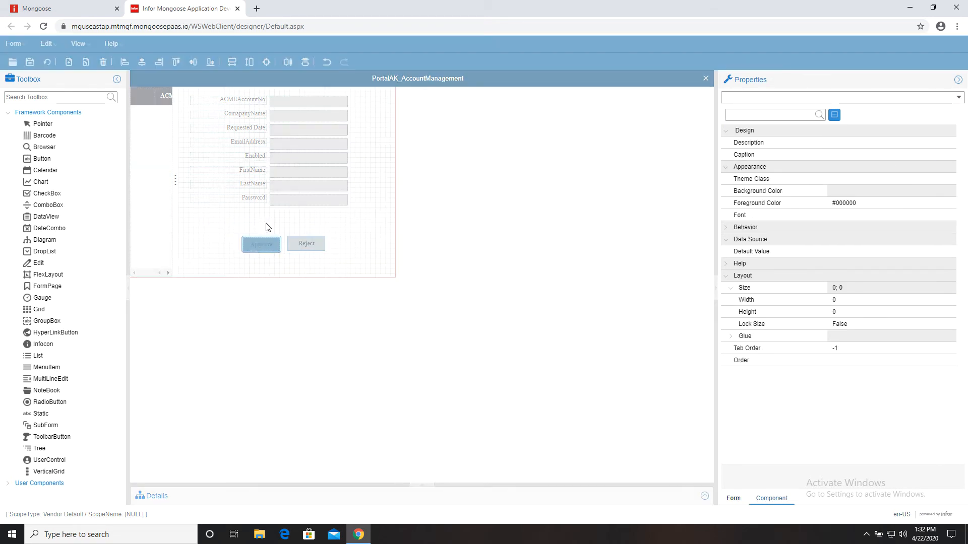
pyautogui.click(84, 62)
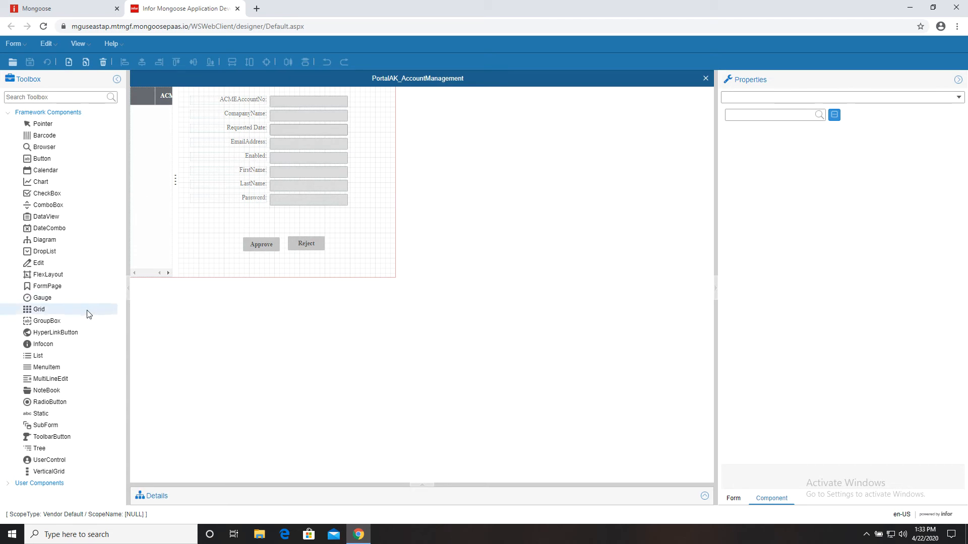
# - Add a drop-down list below Password with a 'User Type' label beside it
pyautogui.click(62, 249)
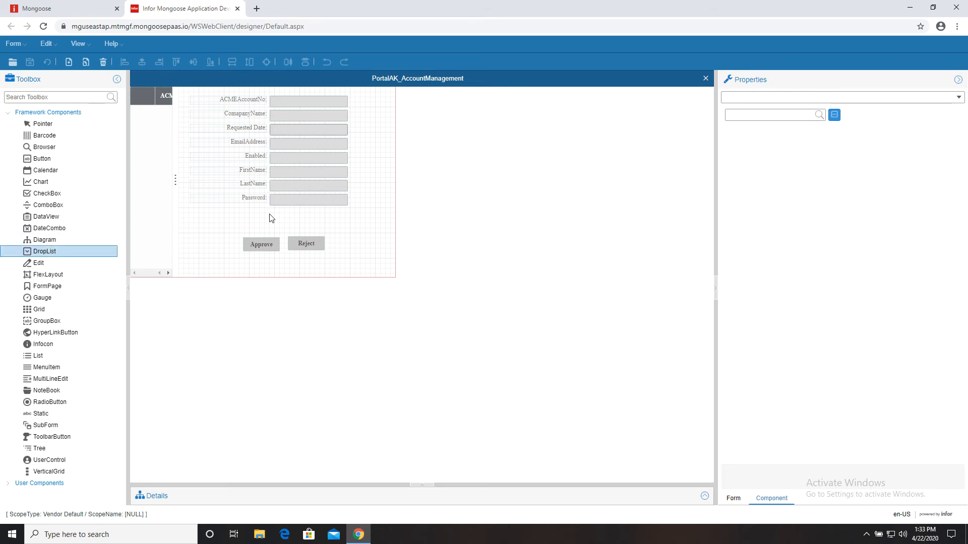
pyautogui.moveTo(269, 213); pyautogui.dragTo(346, 225)
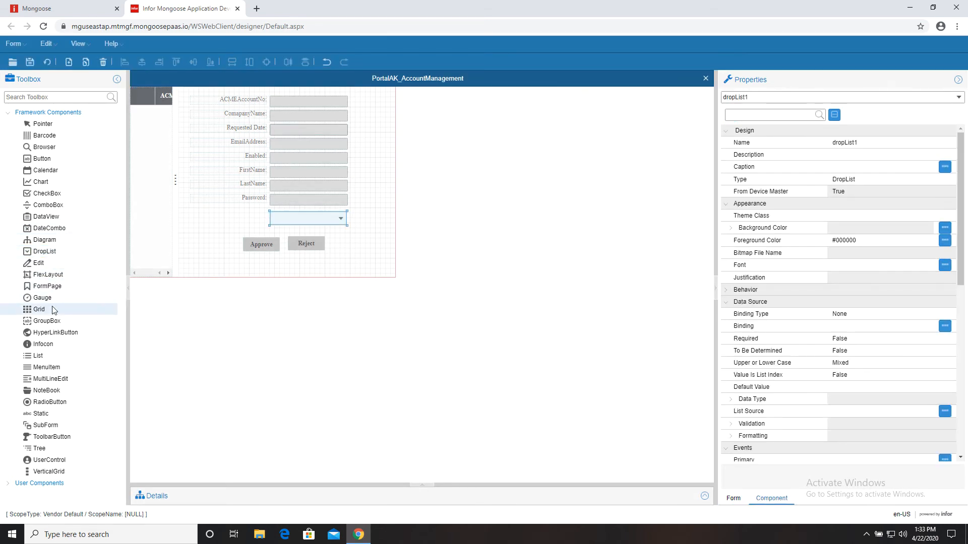
pyautogui.click(41, 413)
pyautogui.moveTo(225, 212); pyautogui.dragTo(263, 225)
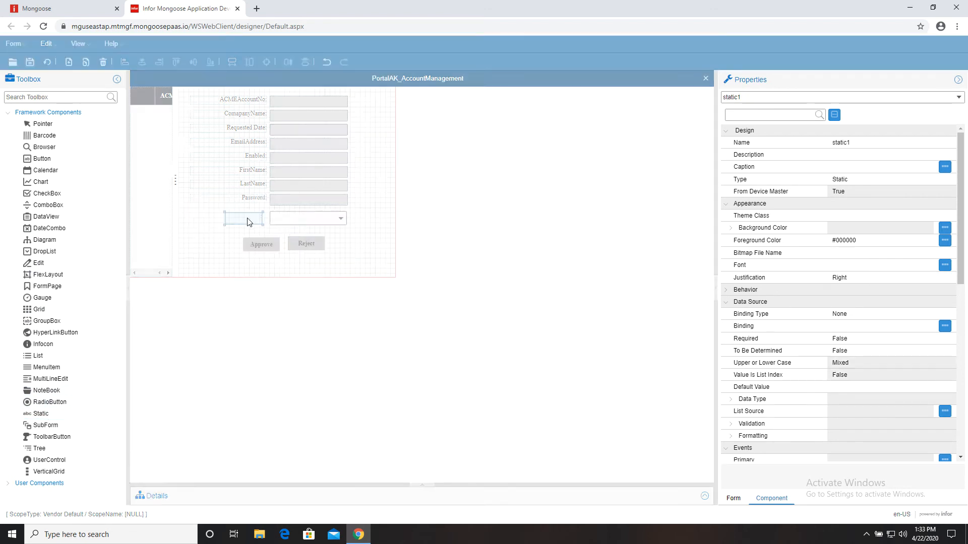
pyautogui.click(853, 167)
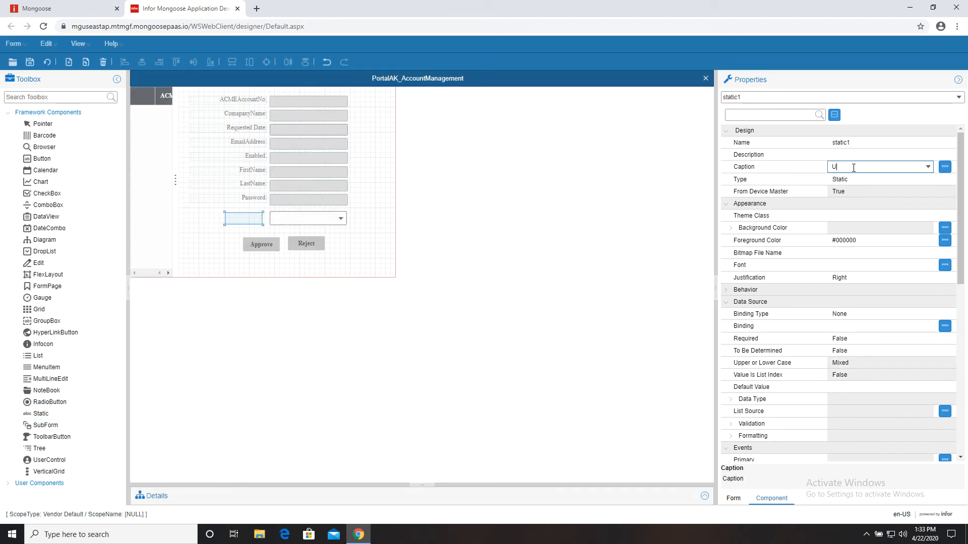
pyautogui.click(852, 154)
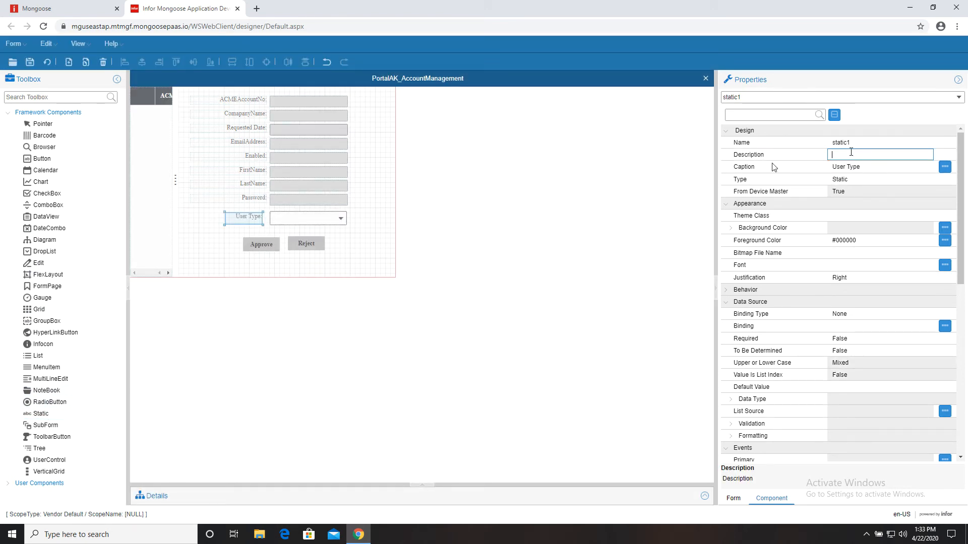
# - Align the User Type drop-down and label with the Password field and label, matching sizes
pyautogui.click(316, 220)
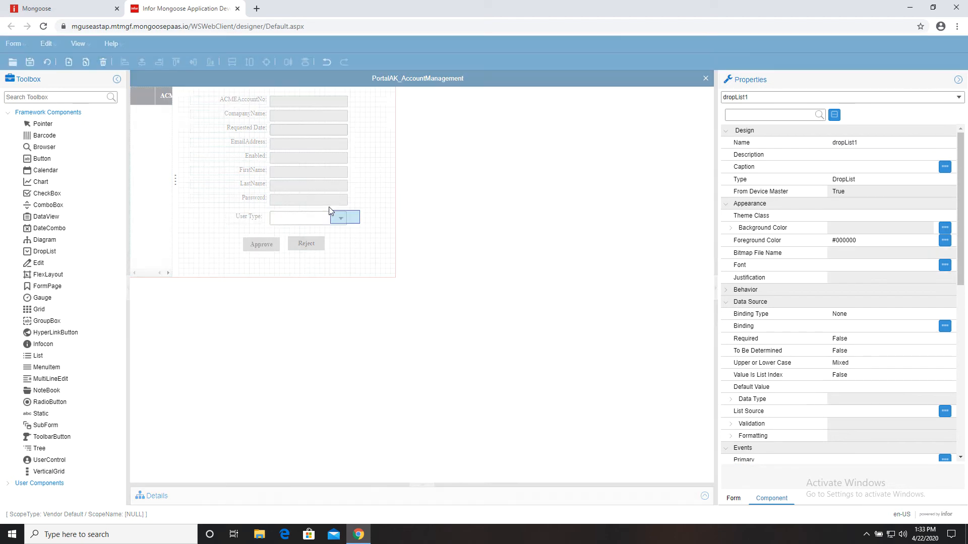
pyautogui.moveTo(354, 222); pyautogui.dragTo(318, 200)
pyautogui.click(160, 63)
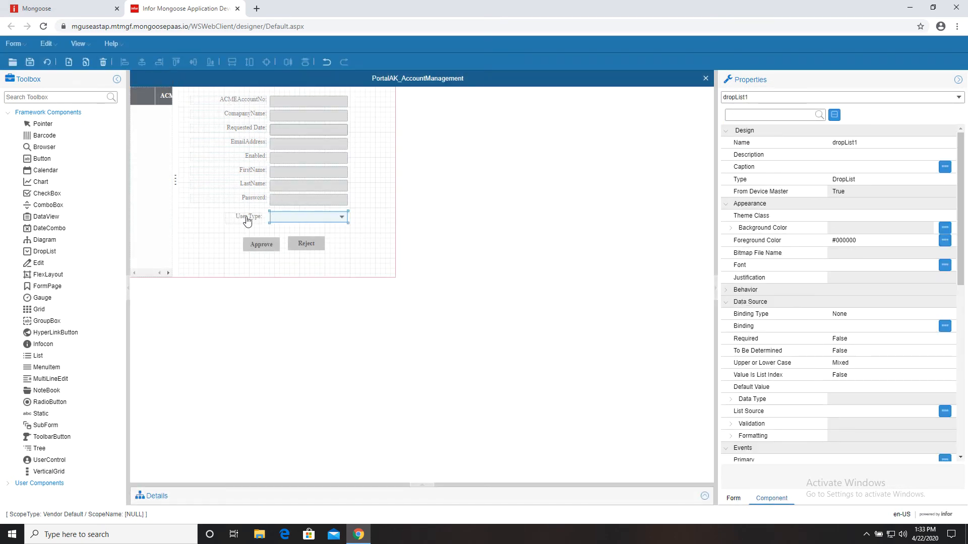
pyautogui.moveTo(208, 225); pyautogui.dragTo(244, 200)
pyautogui.click(159, 62)
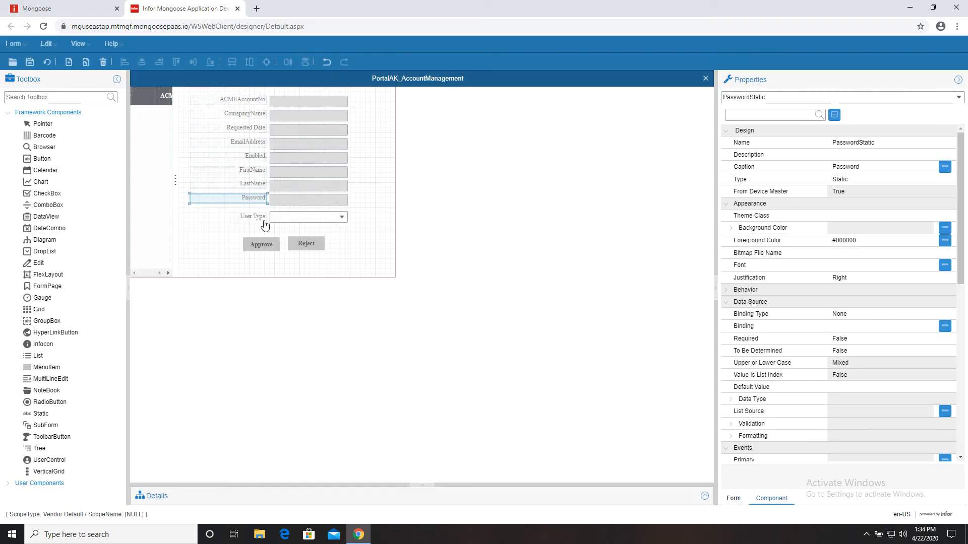
pyautogui.click(261, 225)
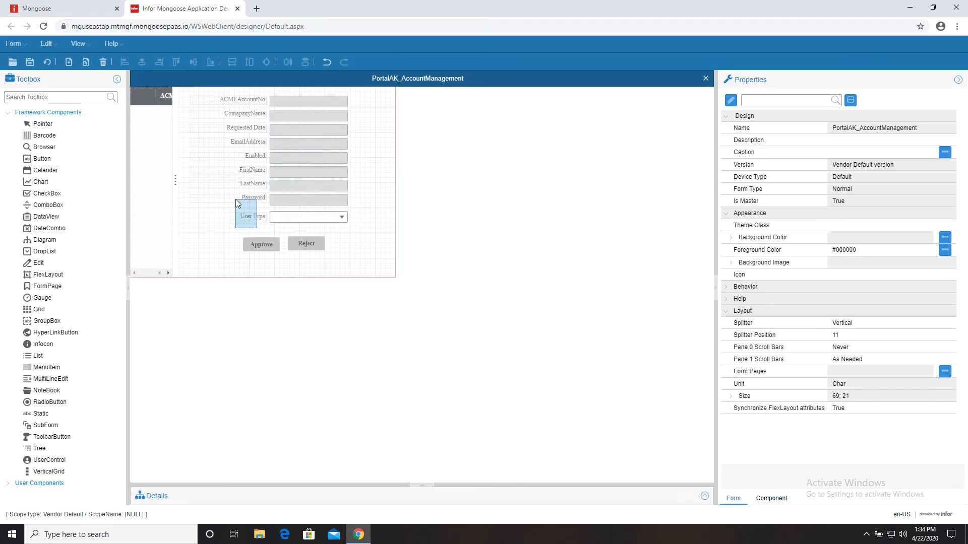
pyautogui.moveTo(235, 200); pyautogui.dragTo(236, 199)
pyautogui.click(266, 62)
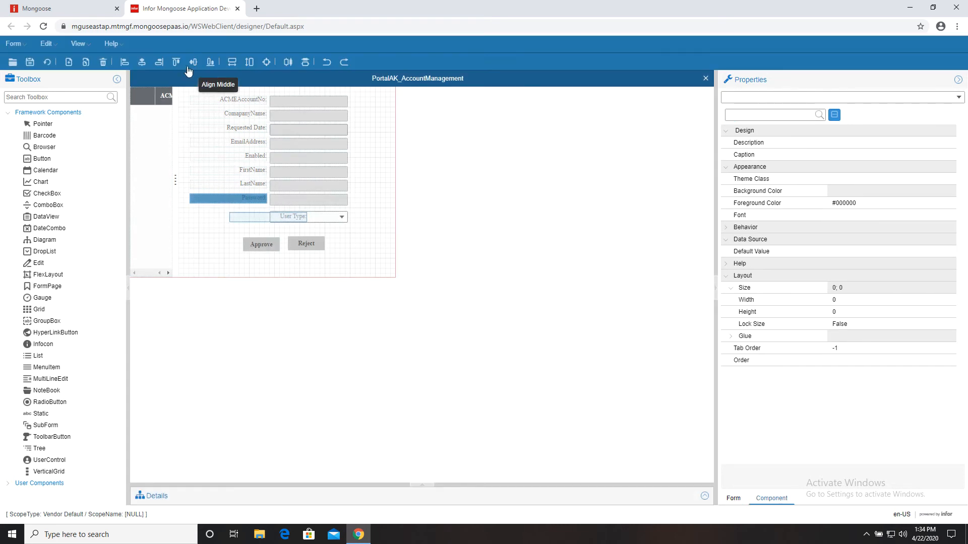
pyautogui.click(160, 65)
# - Regenerate the PortalAK_AccountManagement form and select the User Type drop list
pyautogui.click(356, 224)
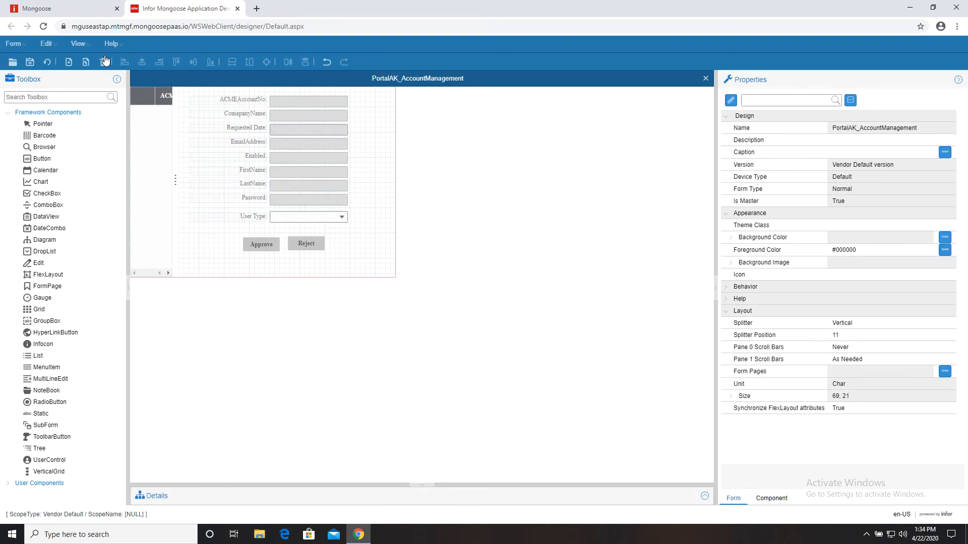
pyautogui.click(253, 217)
pyautogui.keyDown('ctrl'); pyautogui.click(307, 217); pyautogui.keyUp('ctrl')
pyautogui.click(370, 146)
pyautogui.click(47, 62)
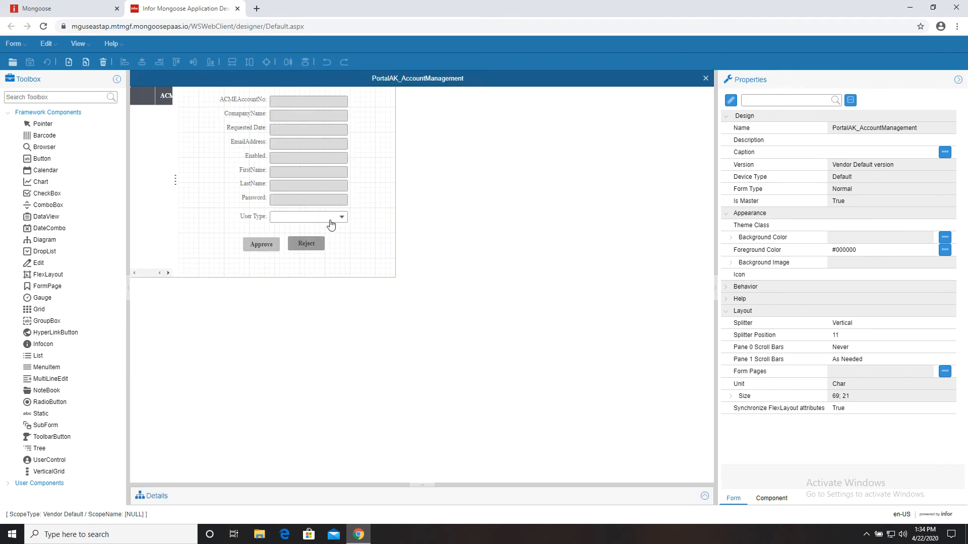
pyautogui.click(331, 218)
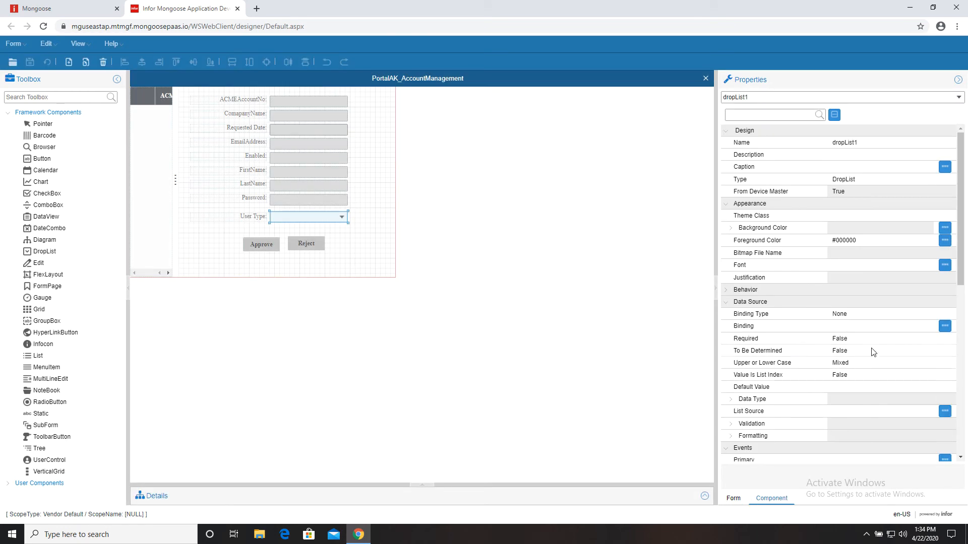
# - Give the User Type drop-down an Inline list source with entries Customer and Vendor
pyautogui.scroll(-3, 872, 352)
pyautogui.click(944, 299)
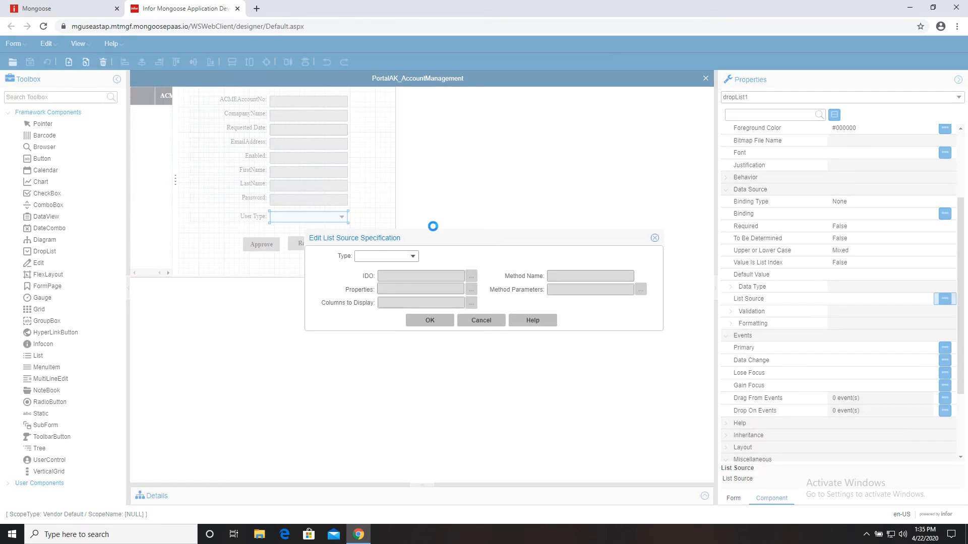
pyautogui.click(412, 258)
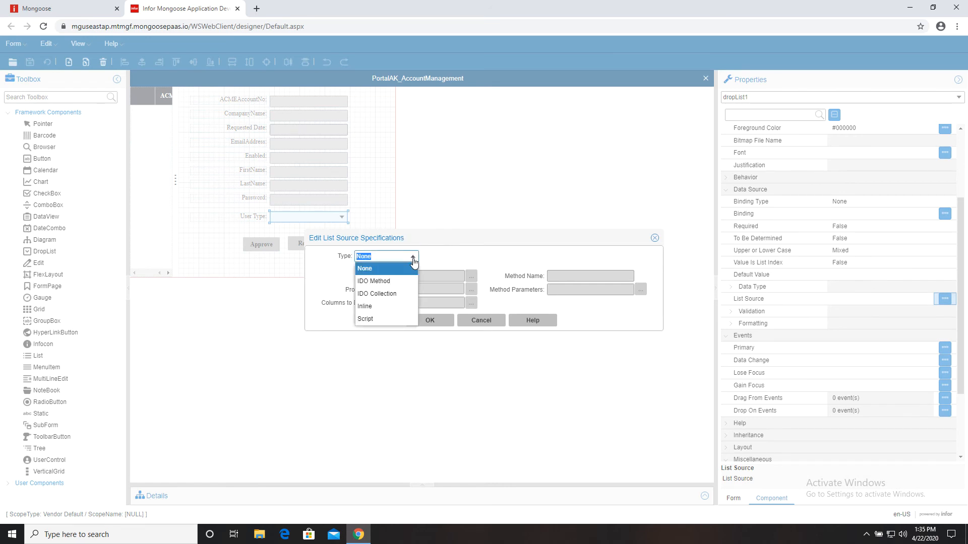
pyautogui.click(397, 307)
pyautogui.click(471, 276)
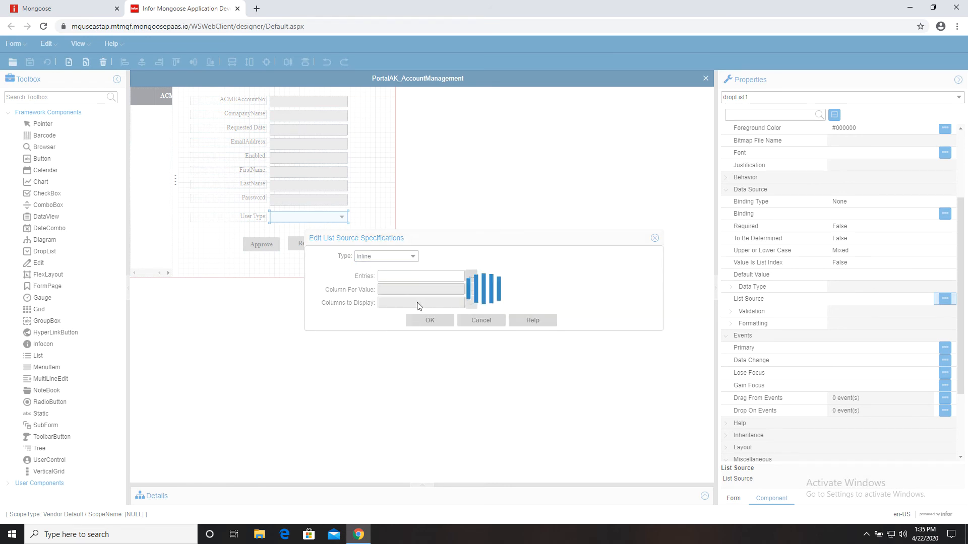
pyautogui.write('Customer')
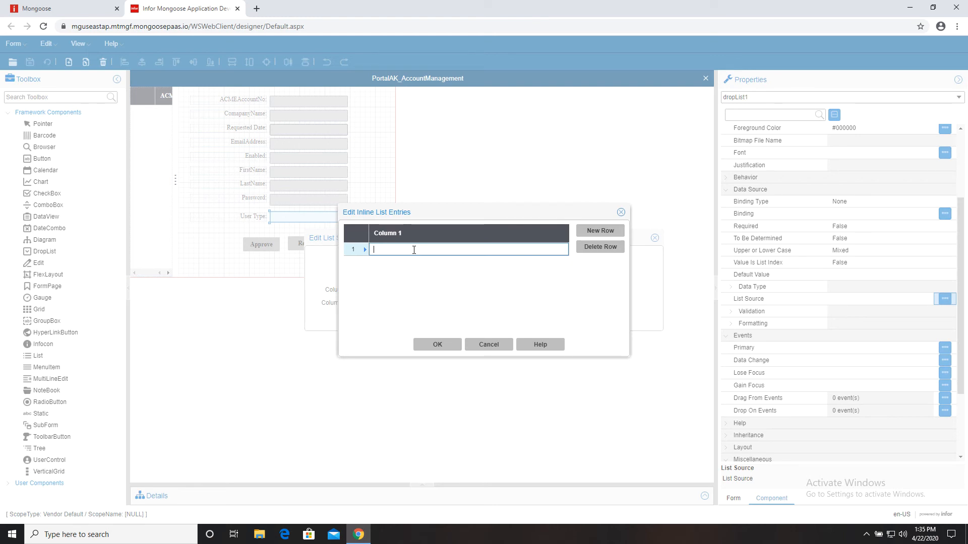
pyautogui.press('Return')
pyautogui.write('Vendor')
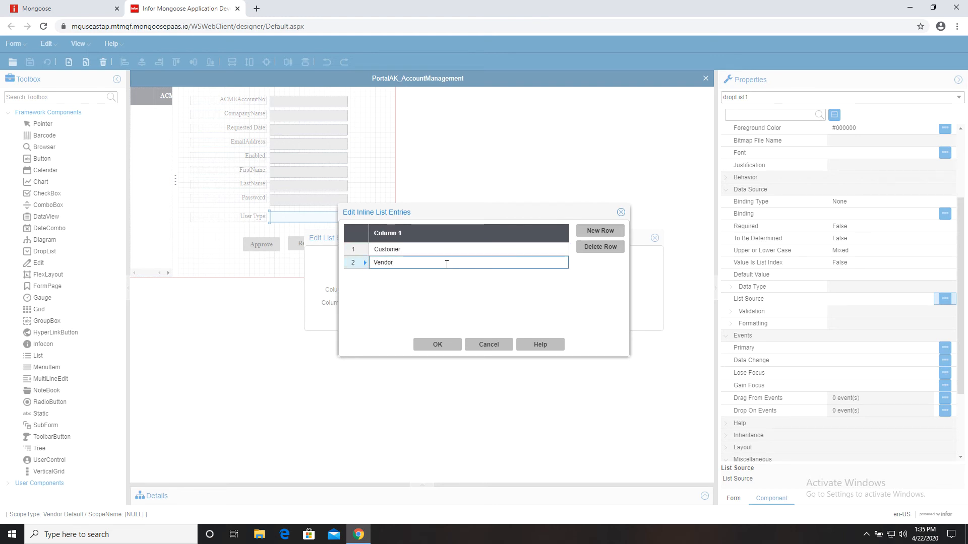
pyautogui.click(436, 343)
pyautogui.click(434, 319)
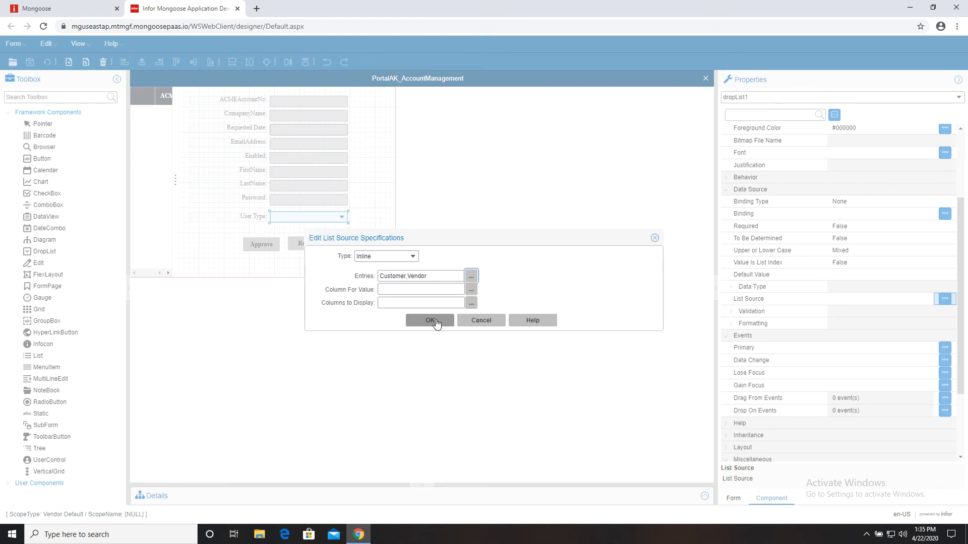
pyautogui.click(47, 62)
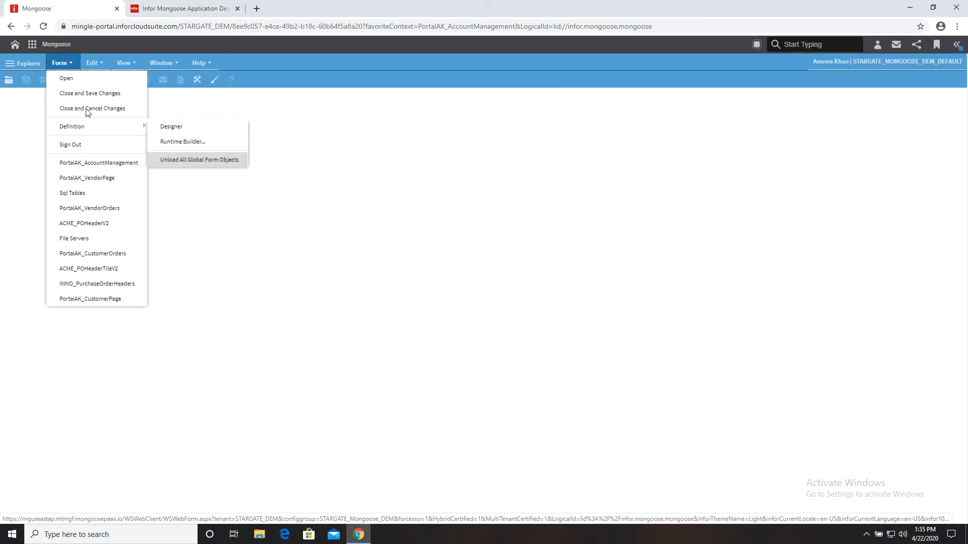
# - Unload global form objects, reopen PortalAK_AccountManagement, check User Type shows Customer/Vendor, and close it
pyautogui.click(161, 162)
pyautogui.click(61, 63)
pyautogui.click(98, 163)
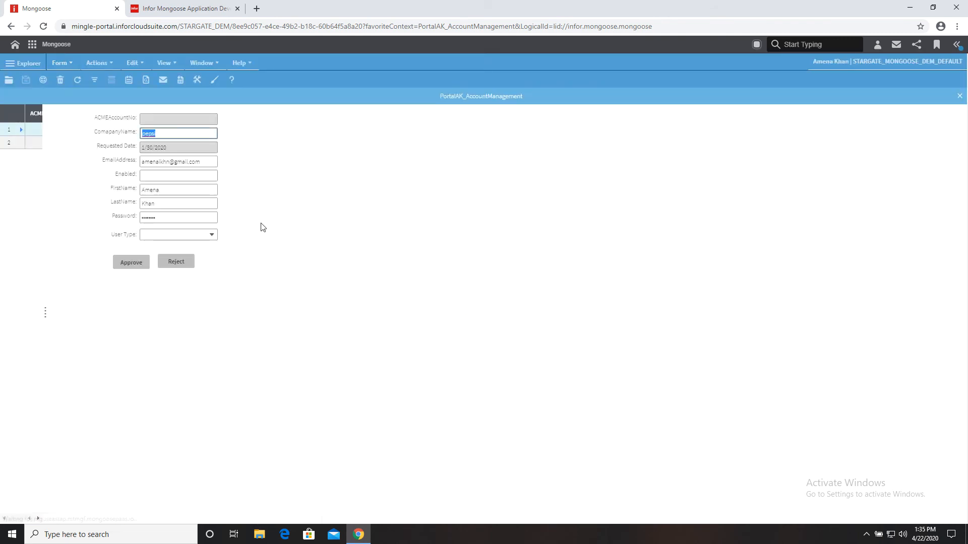
pyautogui.click(212, 234)
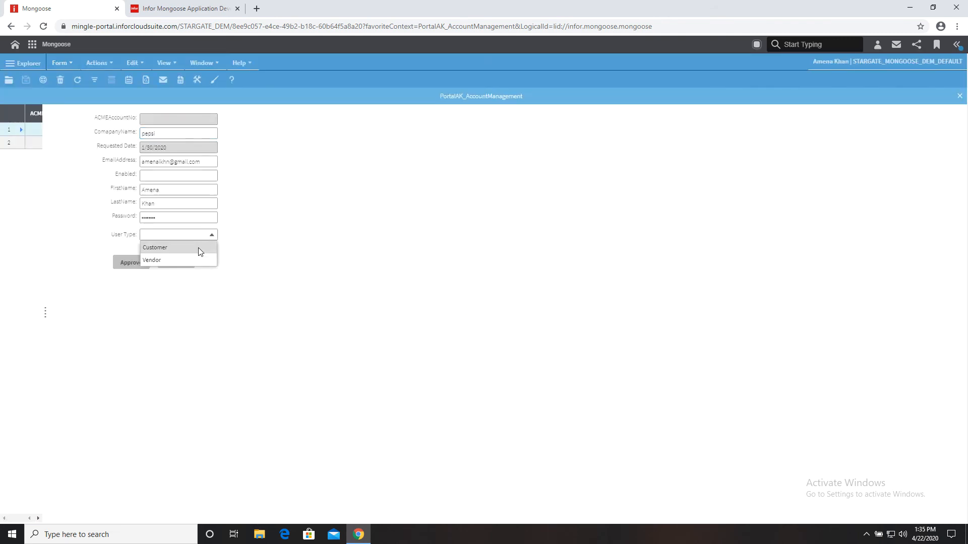
pyautogui.click(342, 243)
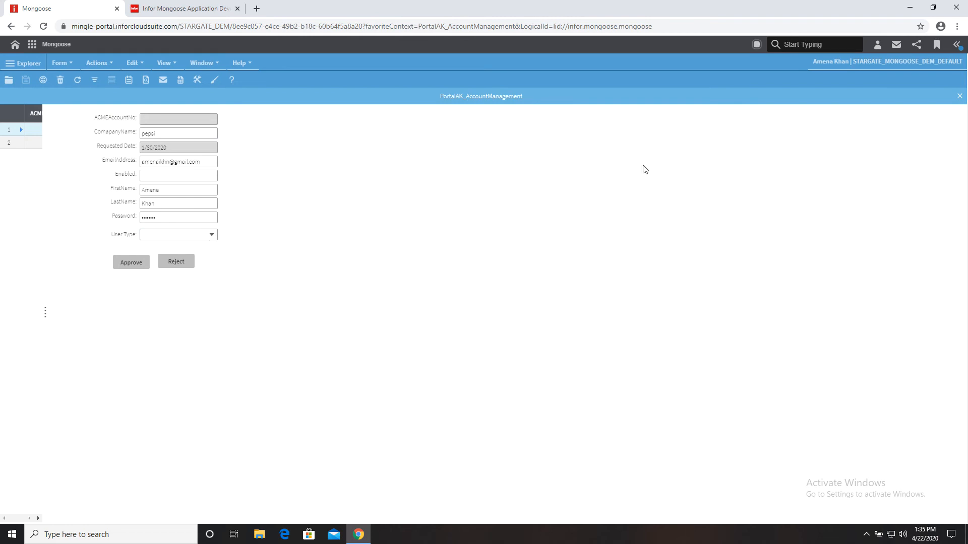
pyautogui.click(959, 96)
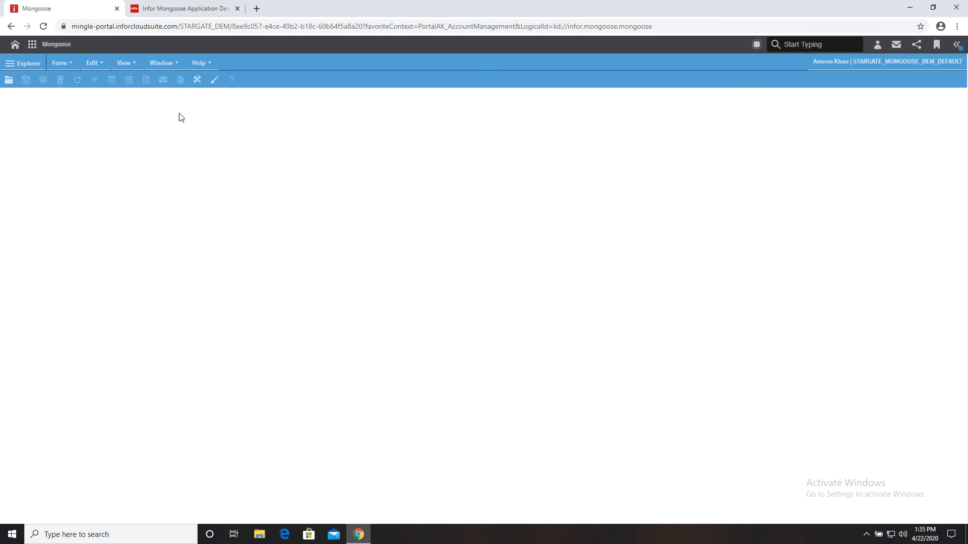
# - Open Sql Tables, filter to PortalAK, and show the PortalAK_Users table's columns
pyautogui.click(71, 67)
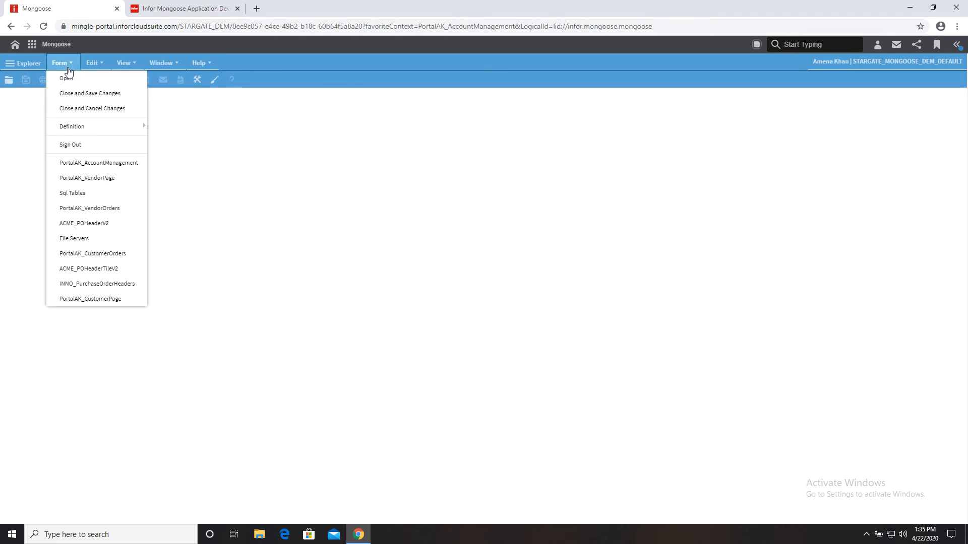
pyautogui.click(76, 193)
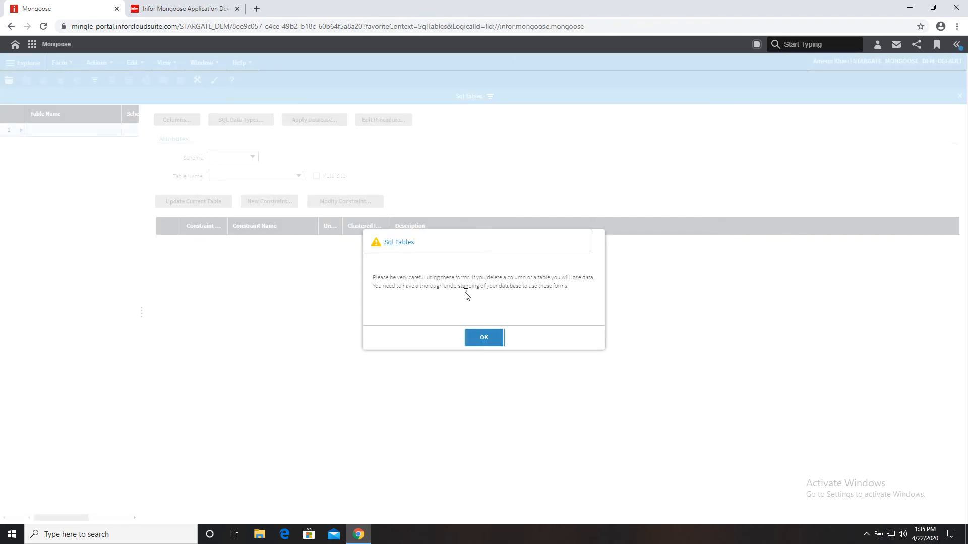
pyautogui.click(482, 337)
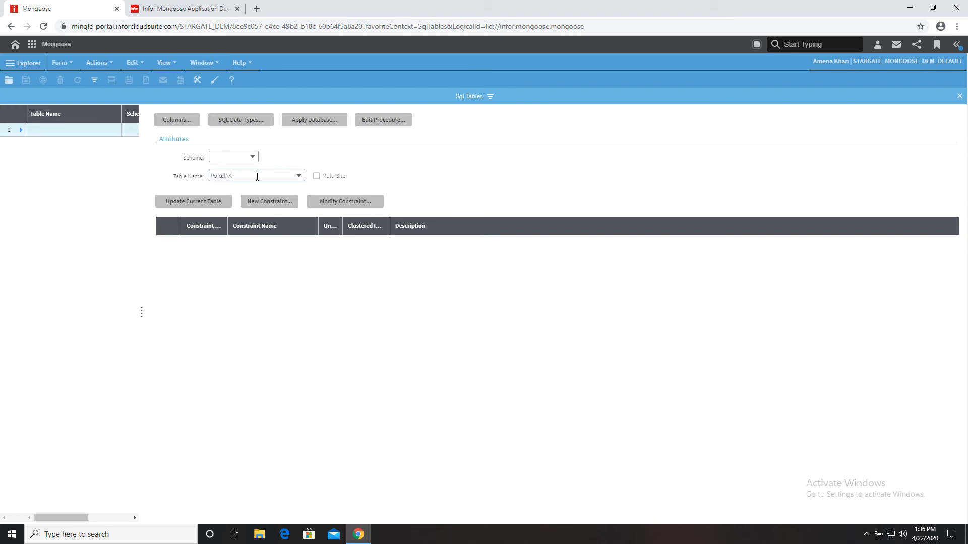
pyautogui.click(94, 80)
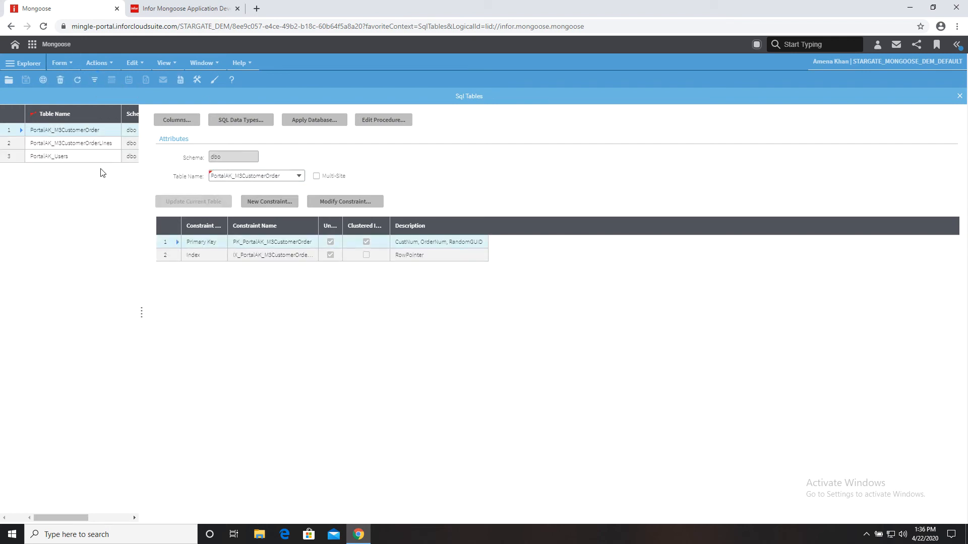
pyautogui.click(96, 157)
pyautogui.click(178, 120)
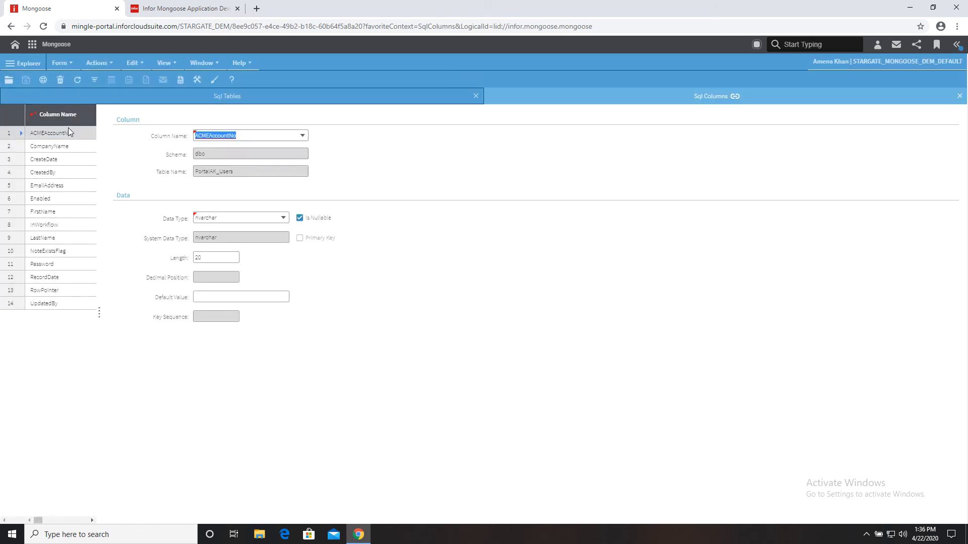
# - Add a UserType column of type nvarchar, length 50, and save it
pyautogui.click(51, 303)
pyautogui.click(54, 79)
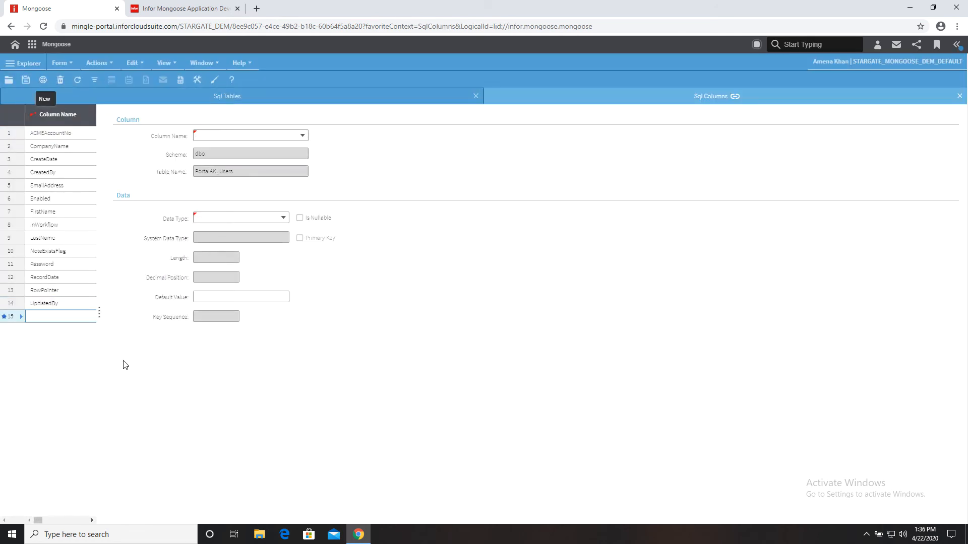
pyautogui.click(249, 136)
pyautogui.write('UserType')
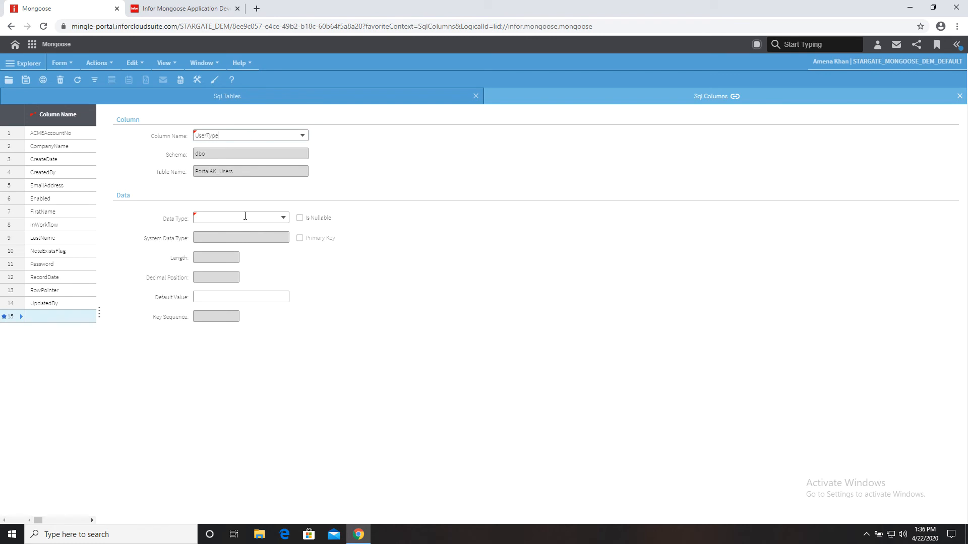
pyautogui.click(281, 221)
pyautogui.write('nvarchar')
pyautogui.click(283, 217)
pyautogui.click(275, 229)
pyautogui.click(299, 218)
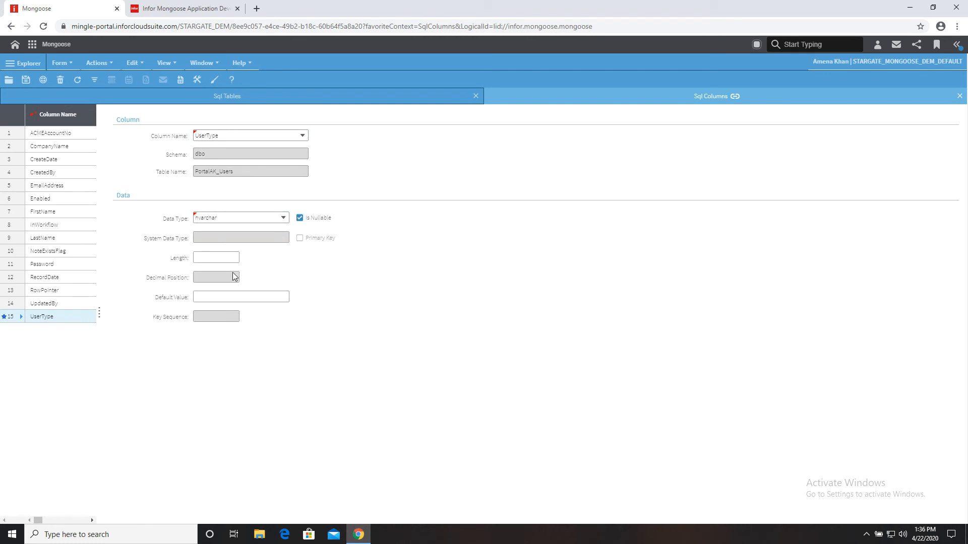
pyautogui.click(229, 259)
pyautogui.press('Tab')
pyautogui.click(30, 79)
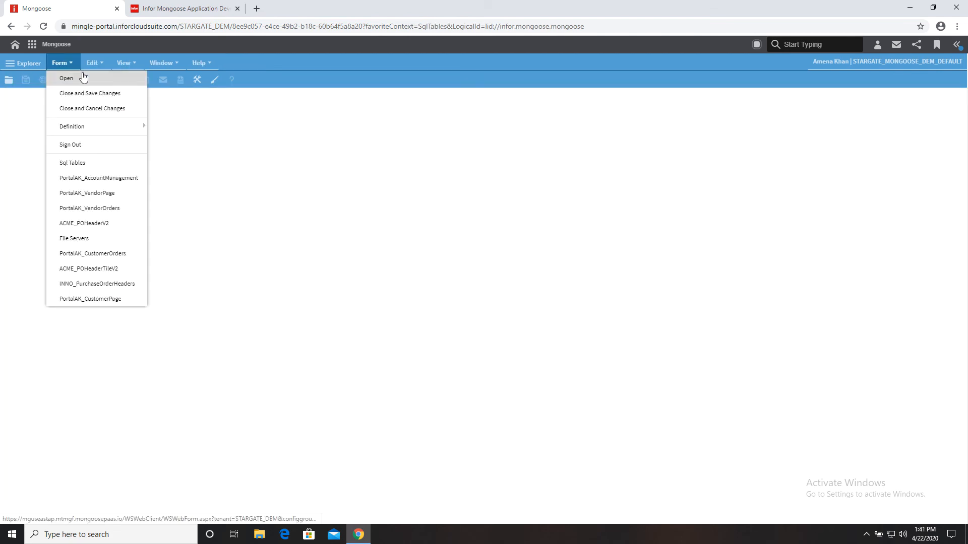
pyautogui.click(81, 75)
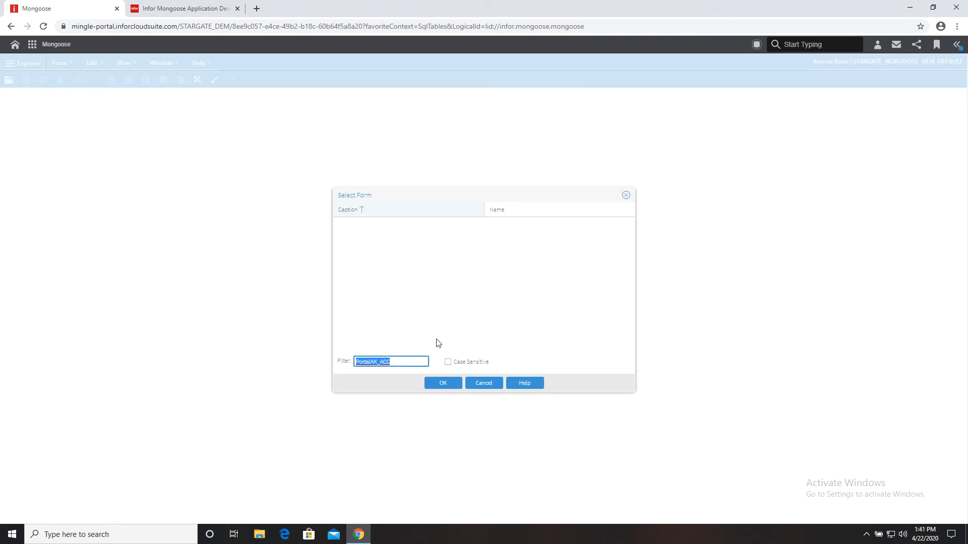
# - Open the IDOs form, filter for PortalAK_Users, and show its properties
pyautogui.write('IDOs')
pyautogui.press('Return')
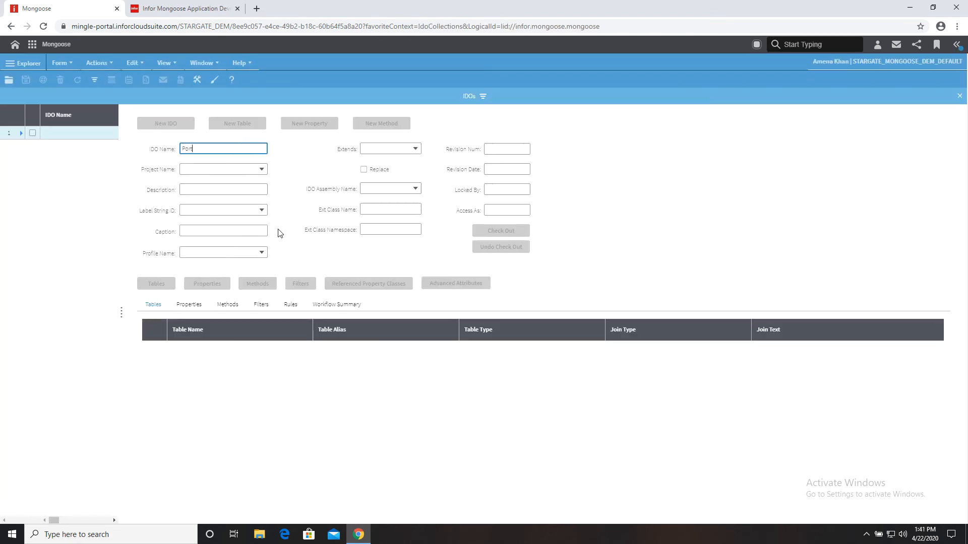
pyautogui.write('PortalAK_users')
pyautogui.click(95, 80)
pyautogui.click(215, 285)
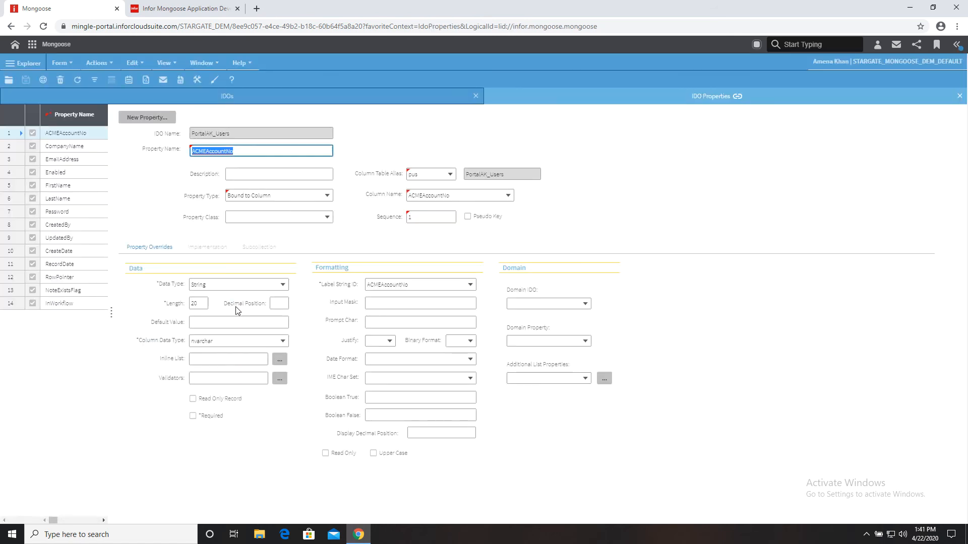
# - Add a UserType property bound to the UserType column, default Customer, and save
pyautogui.click(43, 80)
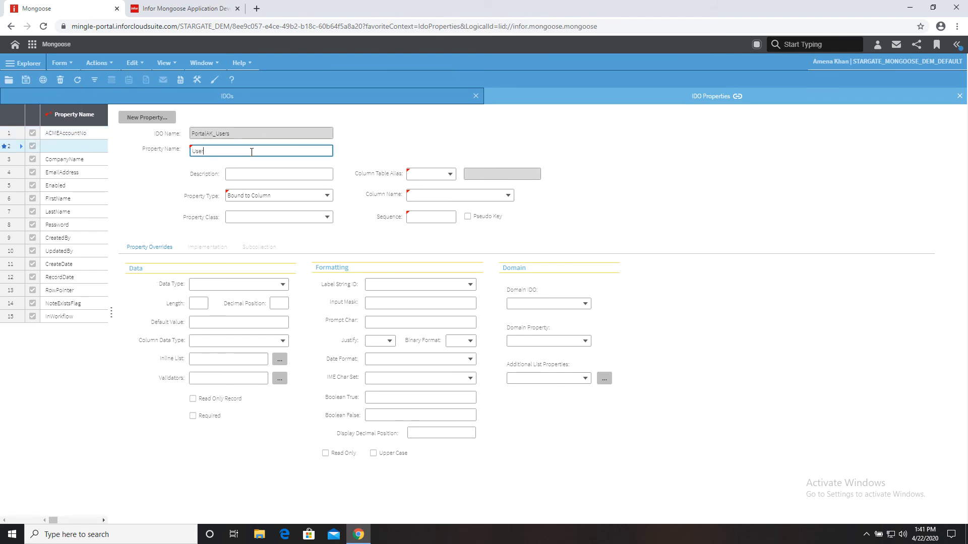
pyautogui.write('UserType')
pyautogui.click(507, 195)
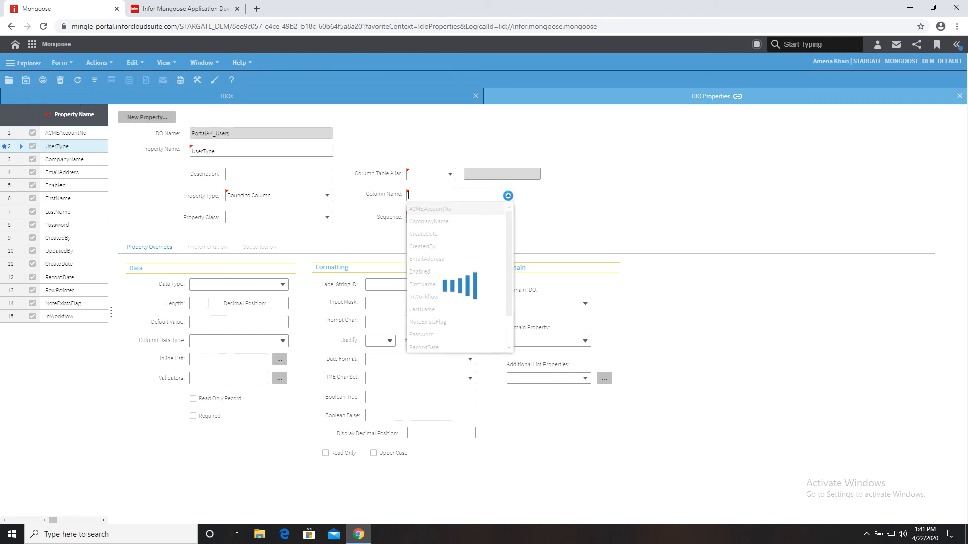
pyautogui.scroll(-3, 503, 281)
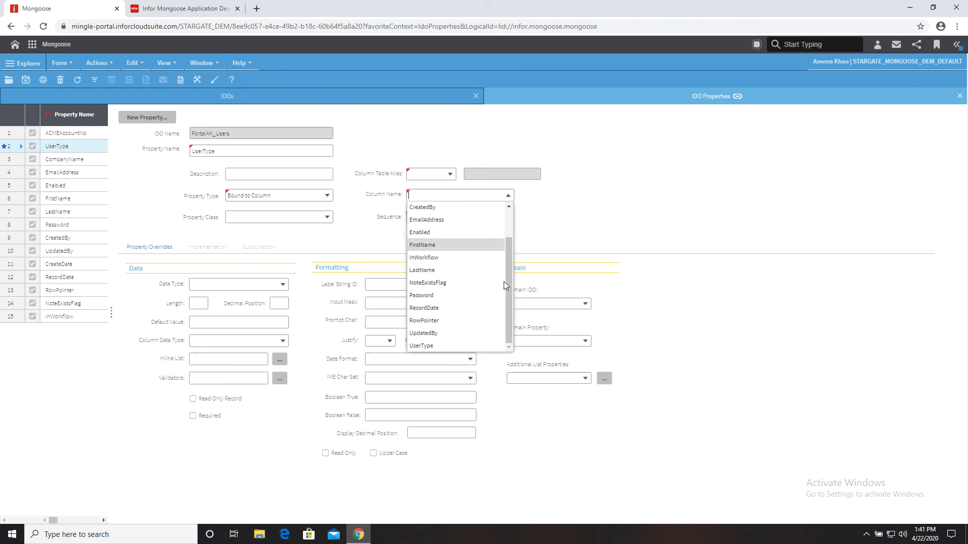
pyautogui.click(456, 343)
pyautogui.click(249, 327)
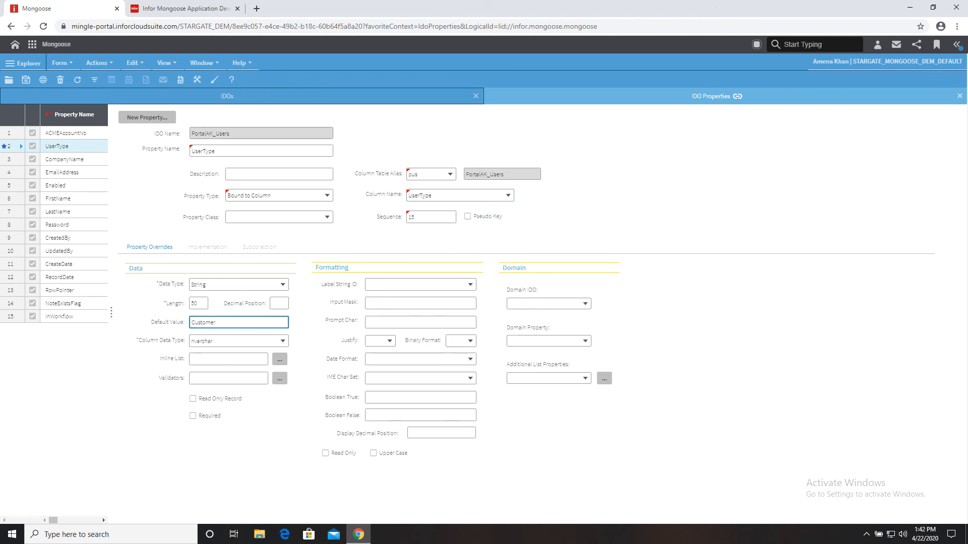
pyautogui.click(26, 79)
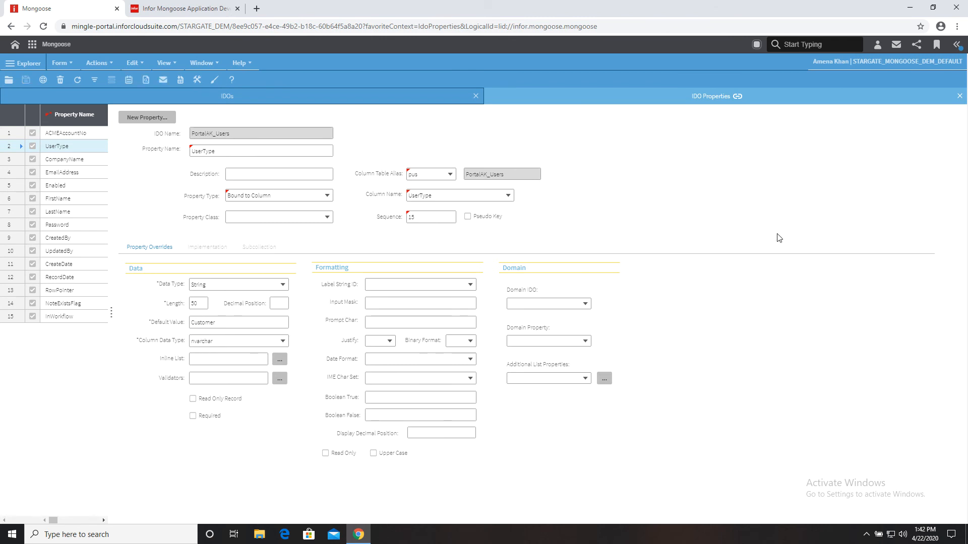
# - Close the IDO forms, run Unload Farm IDO Metadata, and close the unload form
pyautogui.click(959, 95)
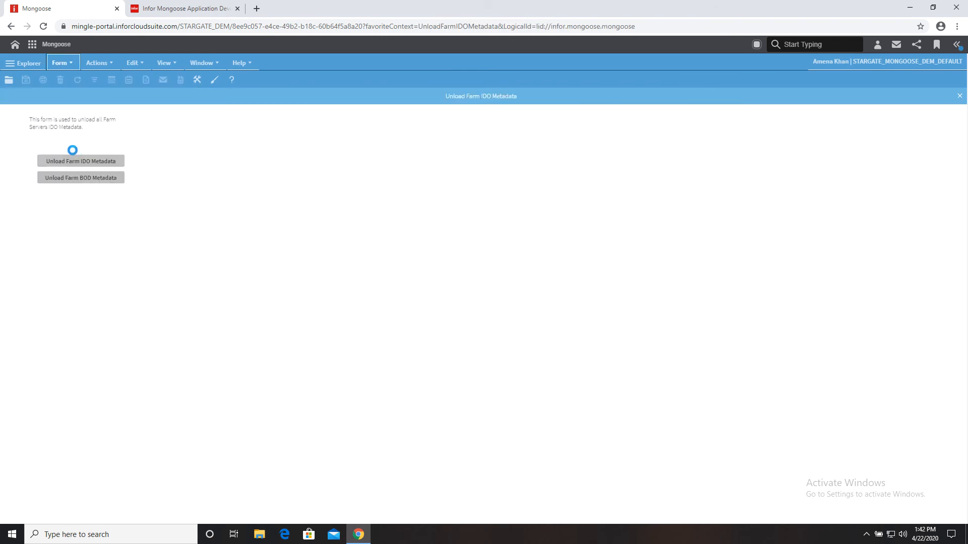
pyautogui.click(100, 161)
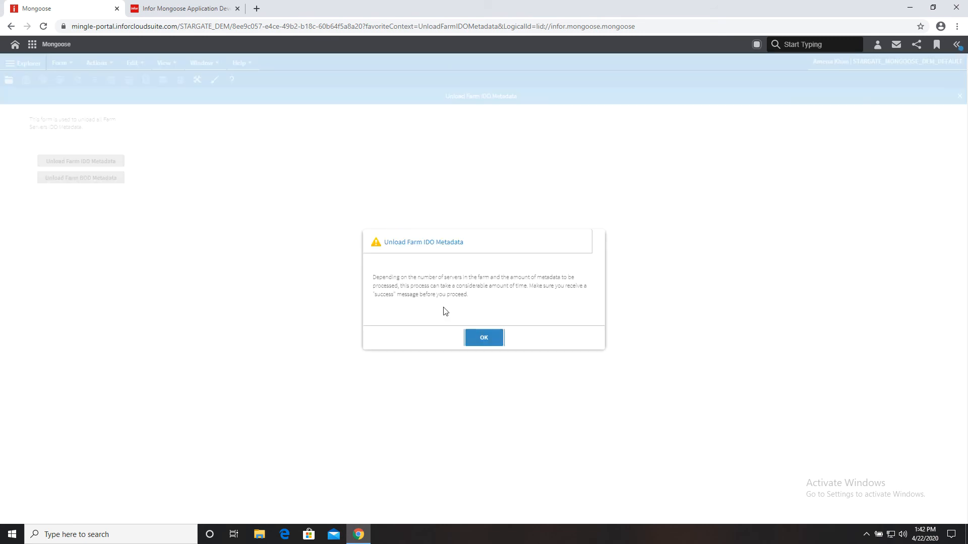
pyautogui.click(473, 336)
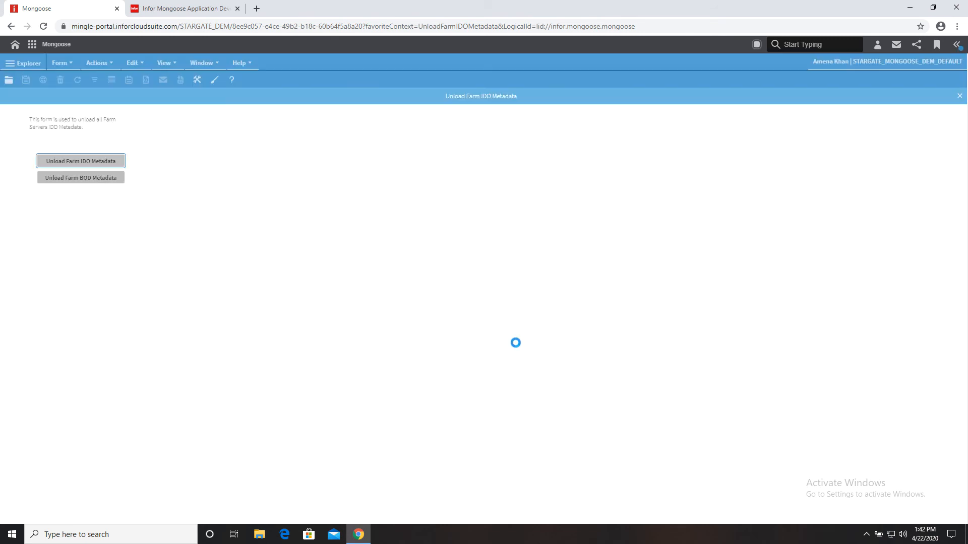
pyautogui.click(483, 338)
pyautogui.click(960, 96)
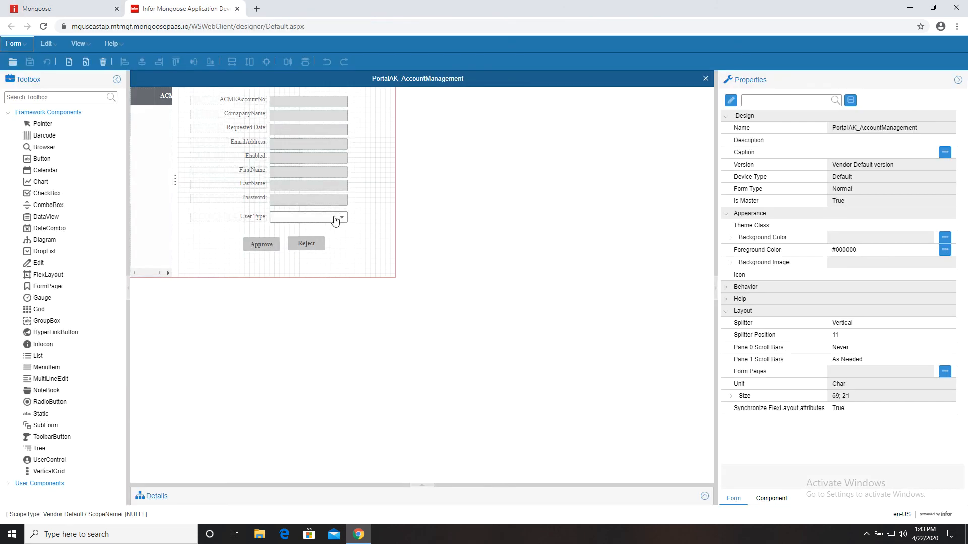
pyautogui.click(336, 217)
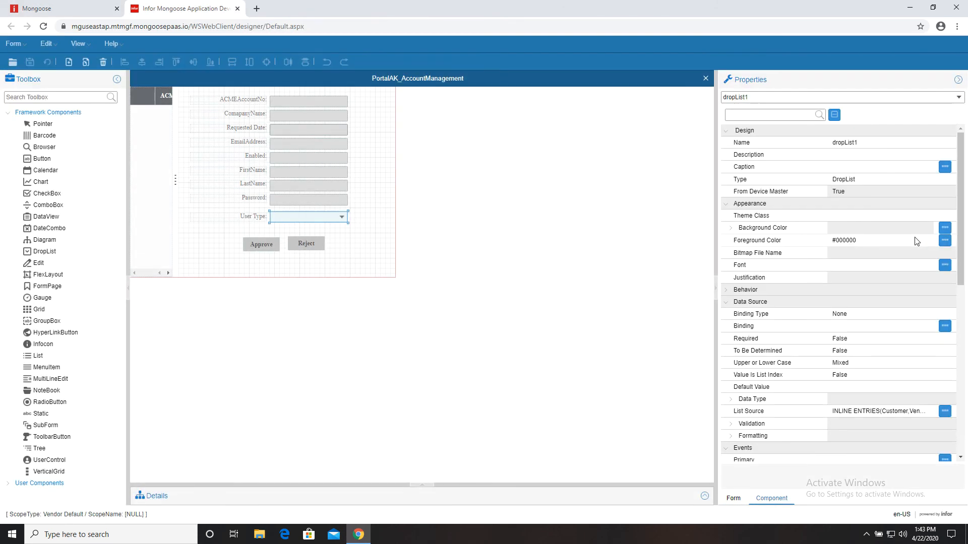
# - Bind dropList1 to object.UserType with Binding Type Property, then reload the form
pyautogui.click(909, 326)
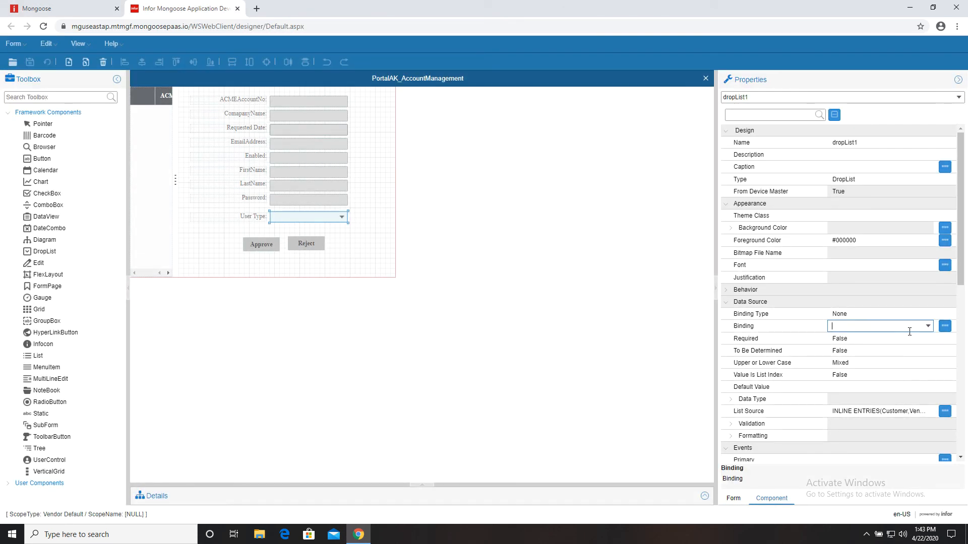
pyautogui.click(929, 327)
pyautogui.scroll(-10, 902, 376)
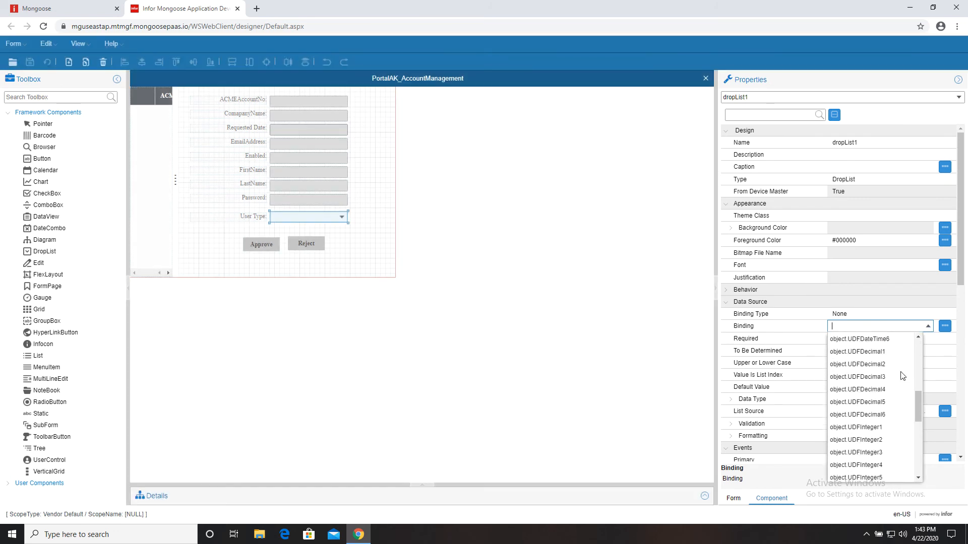
pyautogui.scroll(-3, 902, 375)
pyautogui.click(869, 471)
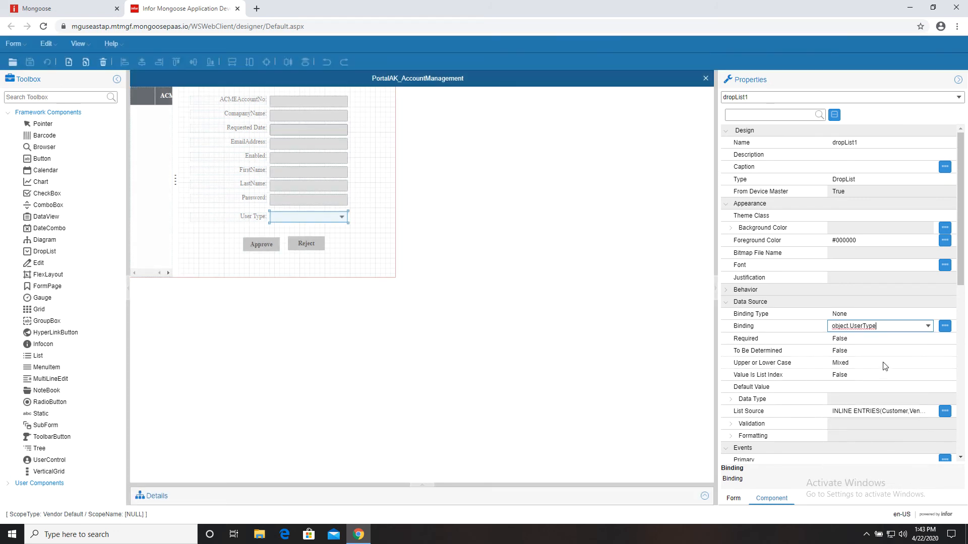
pyautogui.click(874, 339)
pyautogui.click(863, 316)
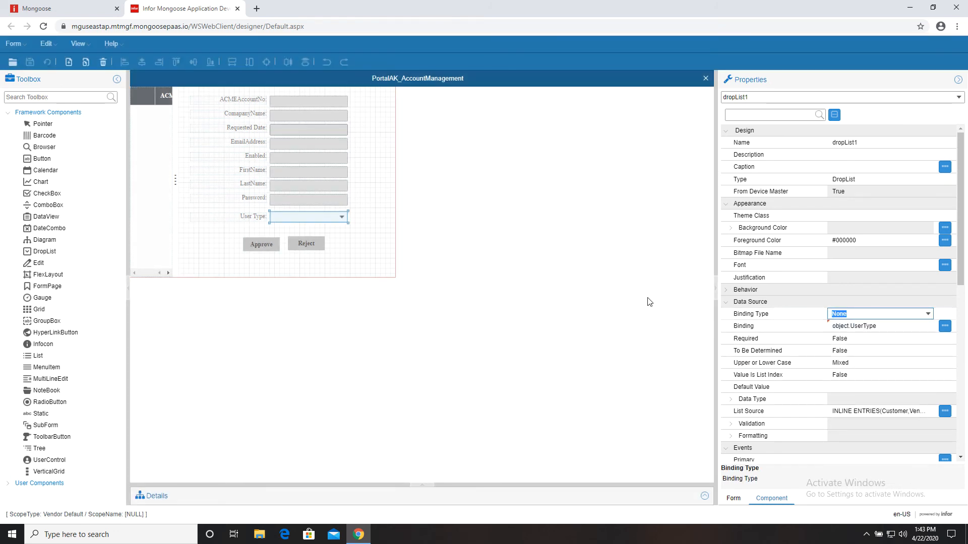
pyautogui.click(343, 241)
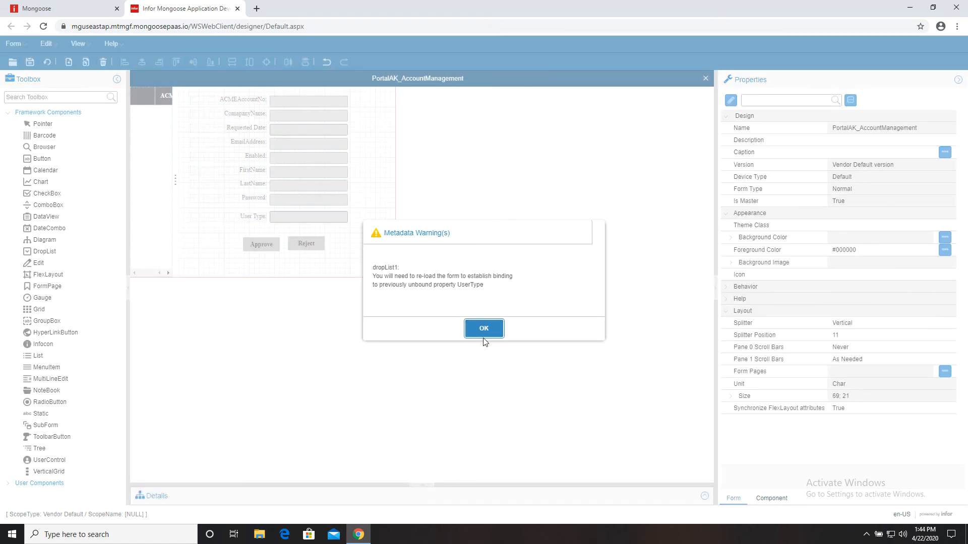
pyautogui.click(484, 335)
pyautogui.click(45, 62)
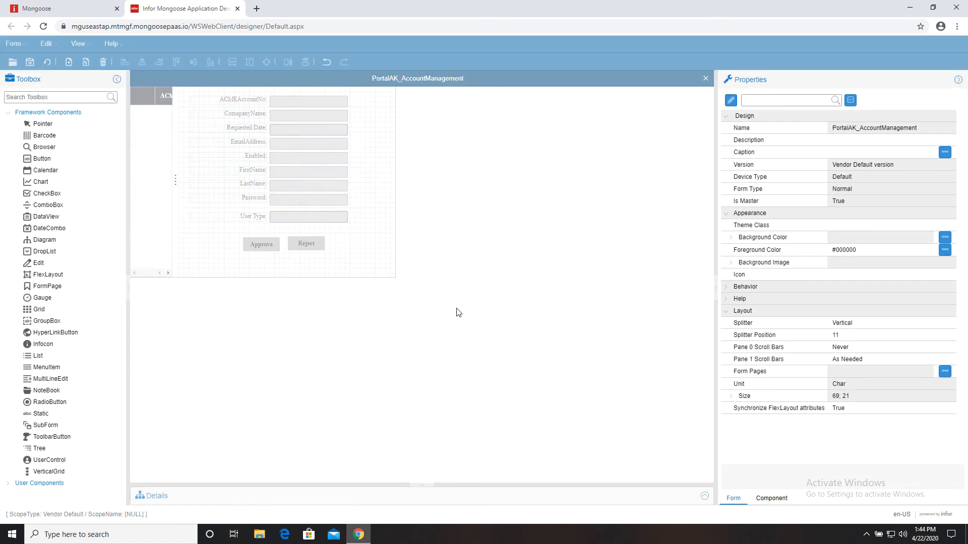
pyautogui.click(65, 8)
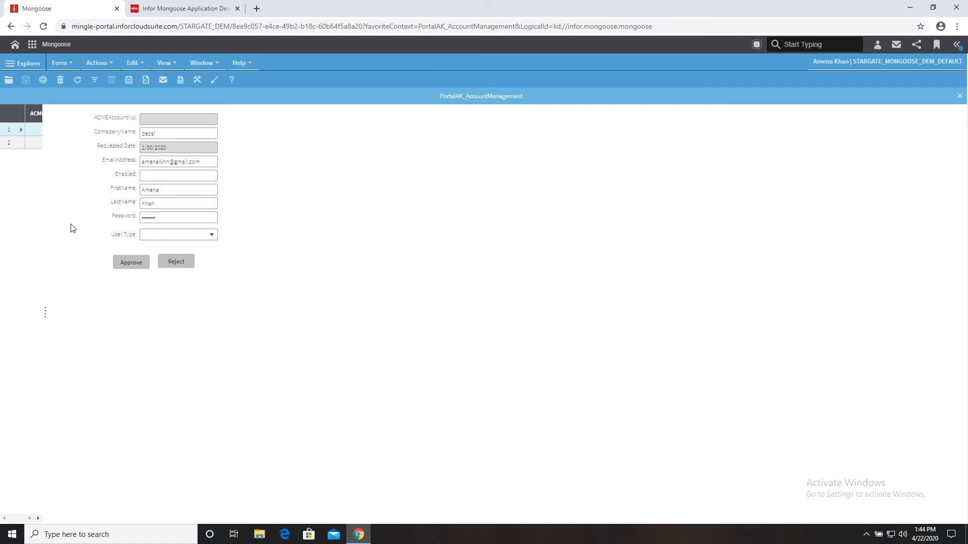
# - Set User Type to Customer on record 2 (Infor) and Vendor on record 1 (pepsi), then save
pyautogui.click(29, 144)
pyautogui.click(212, 236)
pyautogui.click(190, 247)
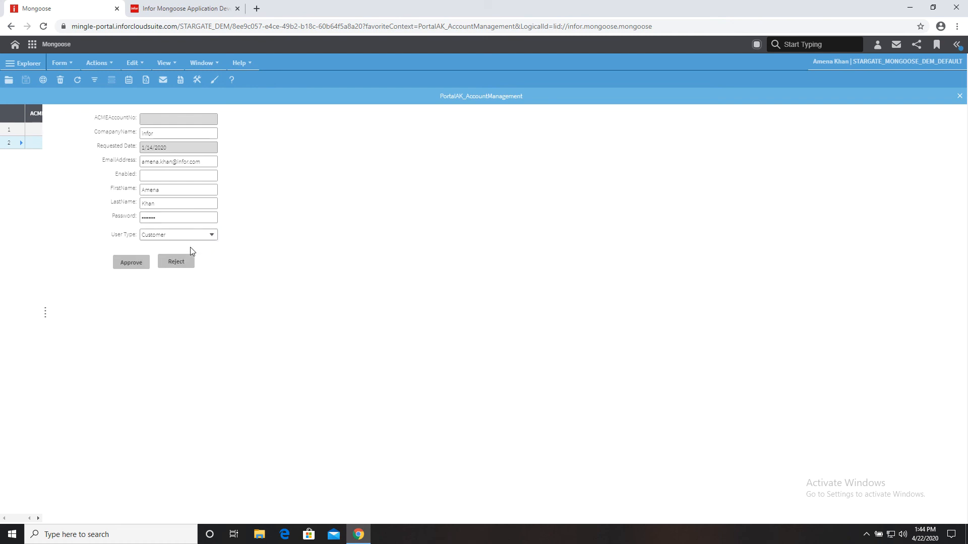
pyautogui.click(34, 132)
pyautogui.click(211, 235)
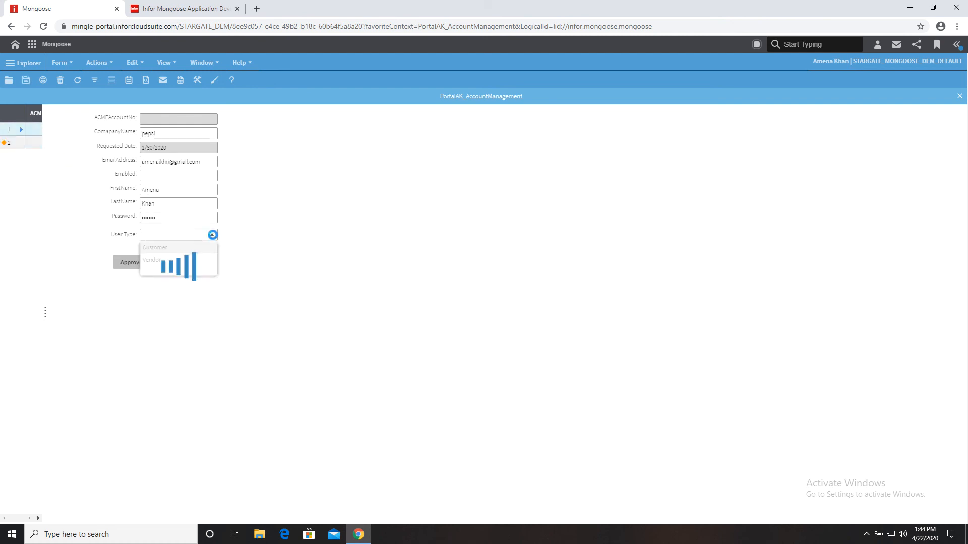
pyautogui.click(186, 259)
pyautogui.click(26, 80)
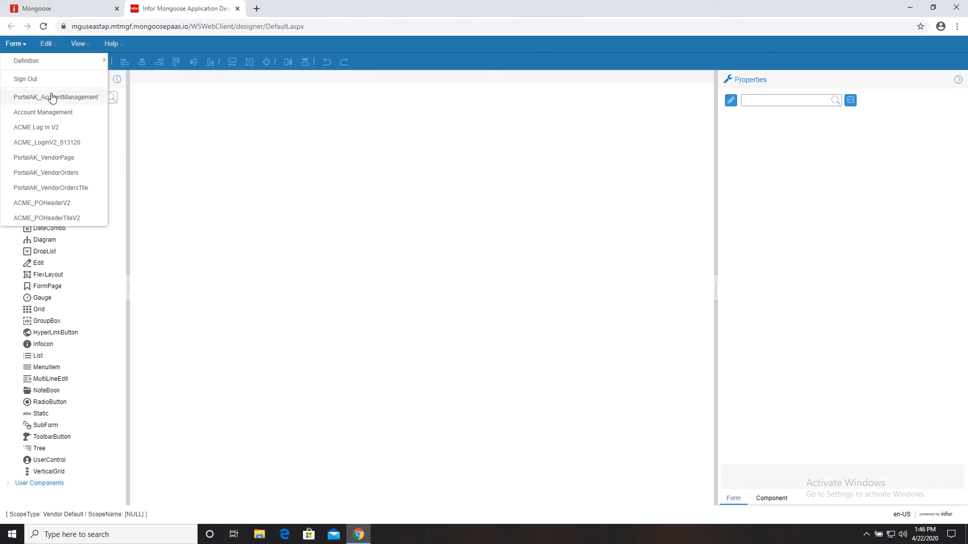
# - Open the PortalAK_Login form's script and add UserType to the queried properties after LastName
pyautogui.moveTo(93, 61)
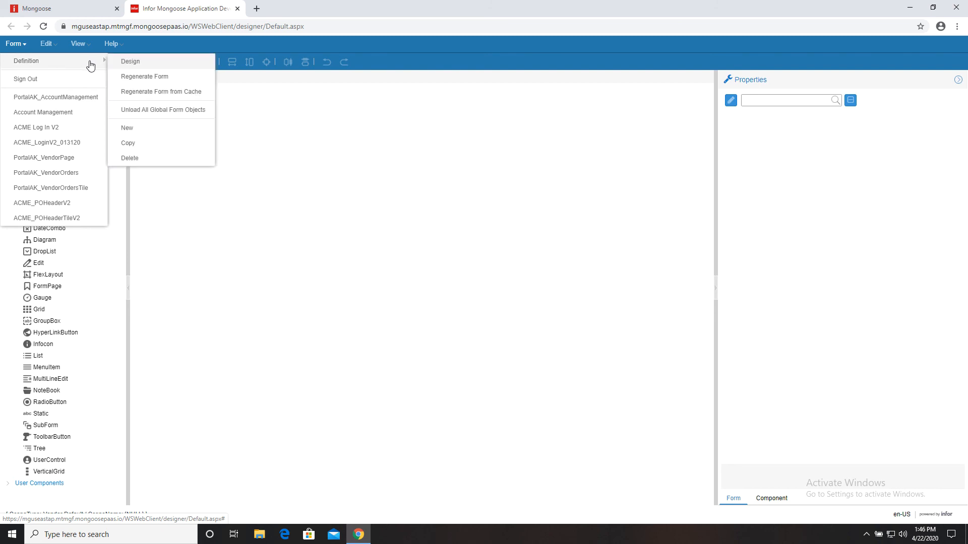
pyautogui.click(126, 61)
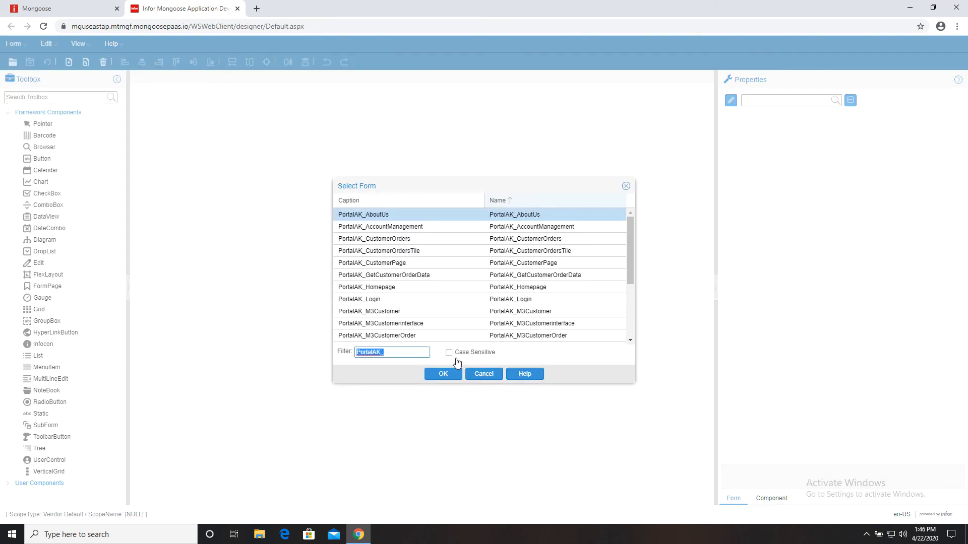
pyautogui.click(447, 304)
pyautogui.click(443, 373)
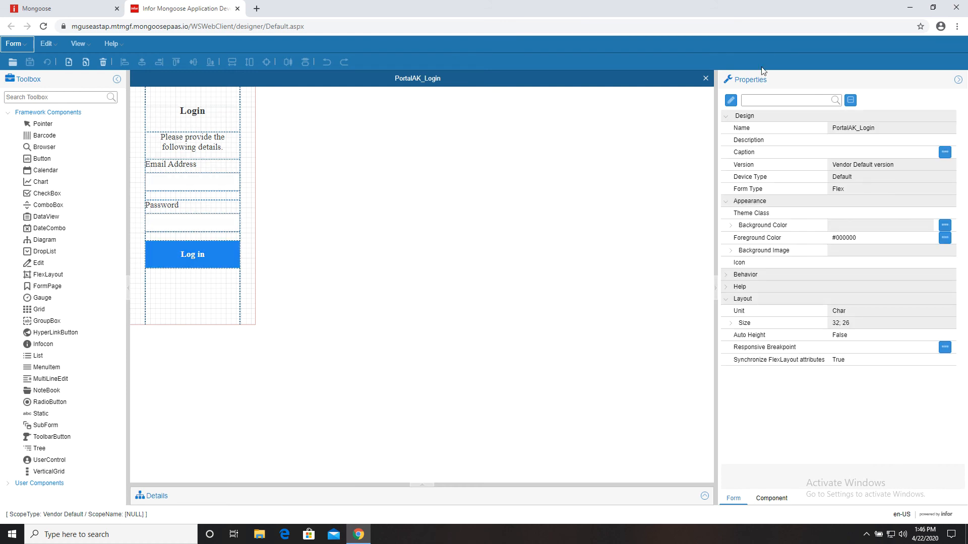
pyautogui.click(731, 100)
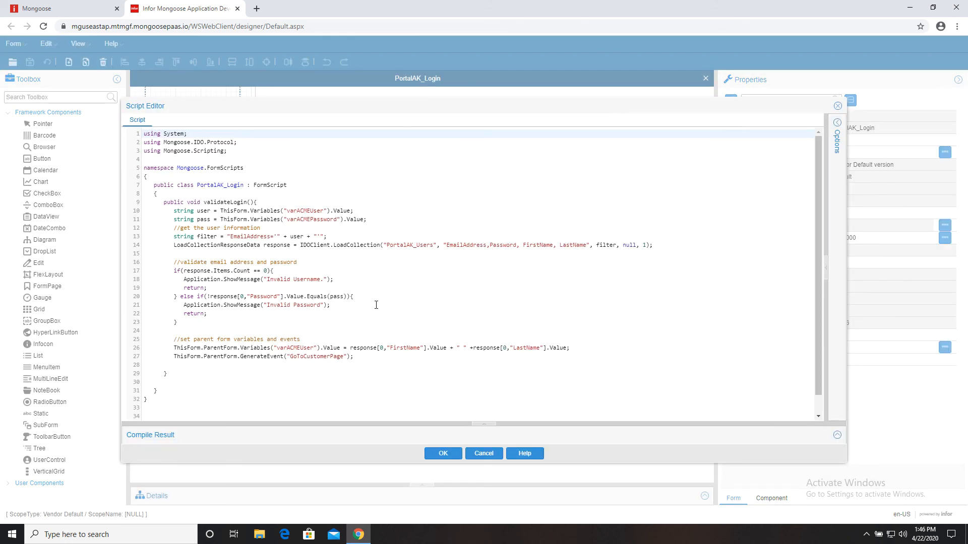
pyautogui.click(587, 246)
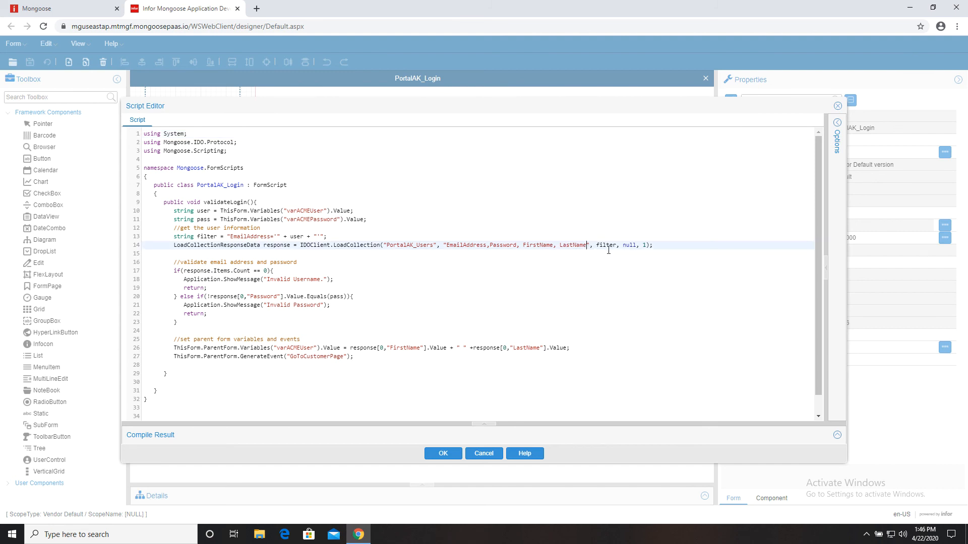
pyautogui.write(', UserI')
pyautogui.write('ype')
# - After the varACMEUser line, add if(response[0,"UserType"].Value.Equals("Vendor")) raising GoToVendorPage, else GoToCustomerPage, and close the script
pyautogui.click(397, 356)
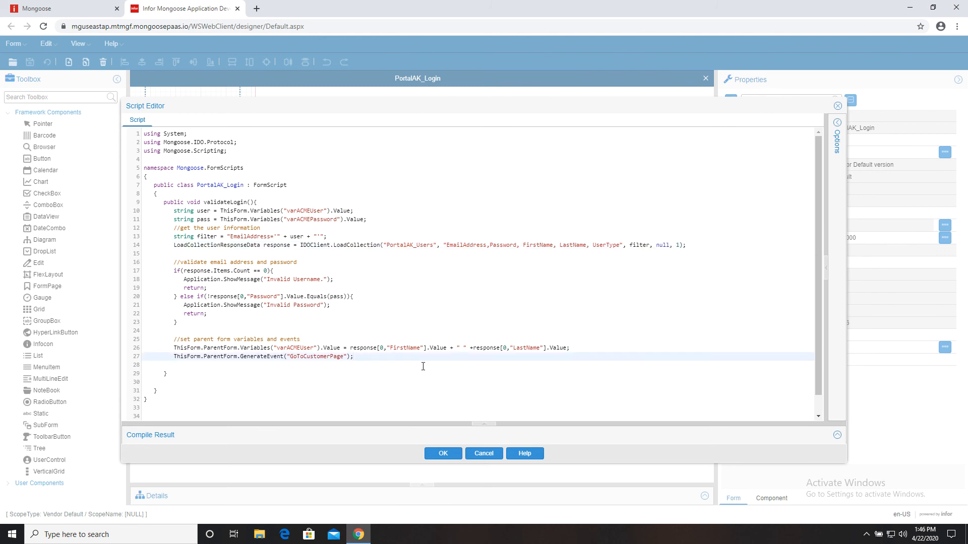
pyautogui.scroll(-1, 440, 368)
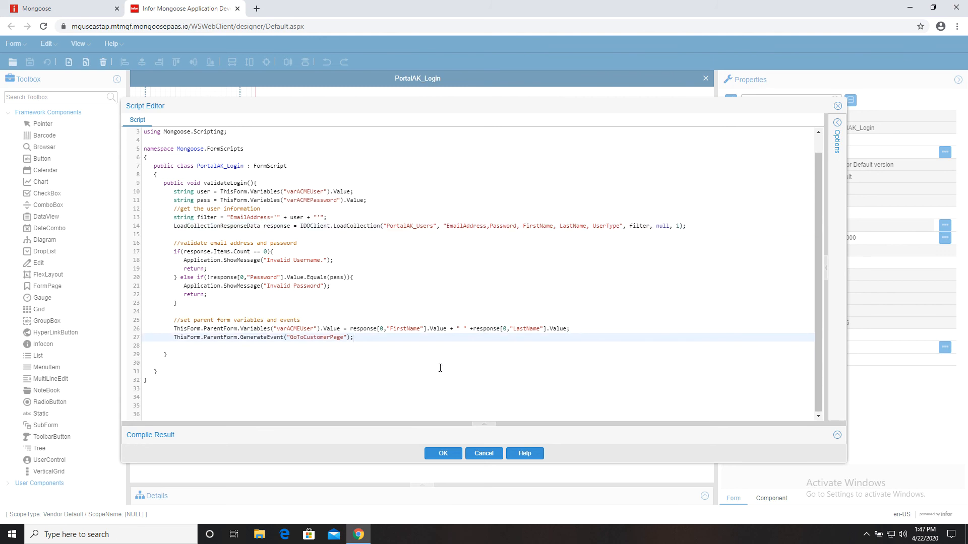
pyautogui.click(575, 329)
pyautogui.press('Return')
pyautogui.press('Return')
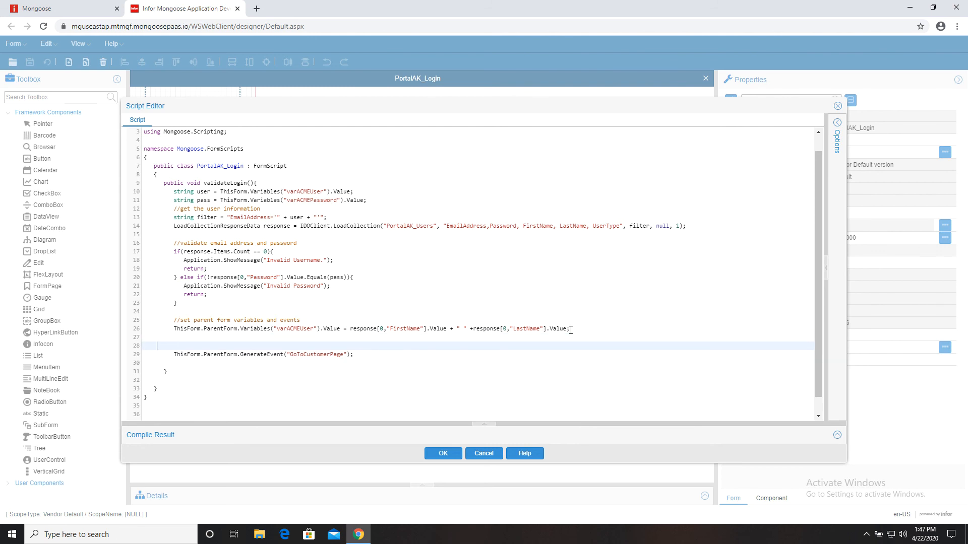
pyautogui.press('BackSpace')
pyautogui.press('Return')
pyautogui.write('if(response[0,"UserType"].Value.Equals("Vendor')
pyautogui.write('){')
pyautogui.press('Return')
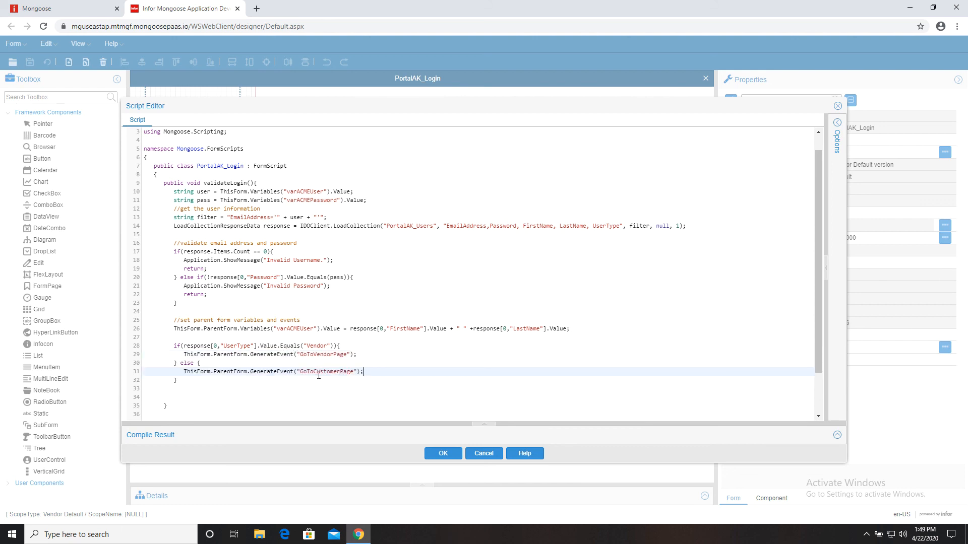
pyautogui.click(443, 453)
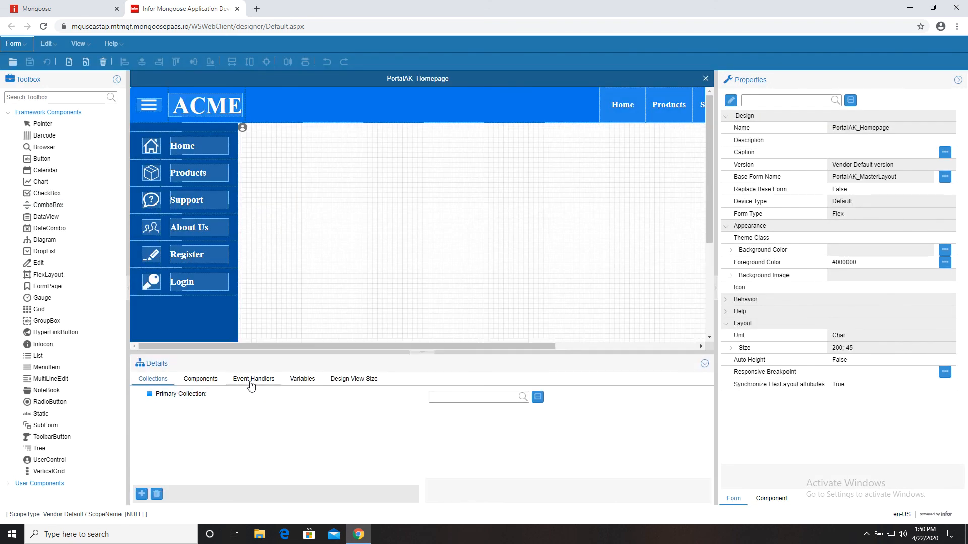
# - Add a GoToVendorPage event handler to PortalAK_Homepage with a Goto Form response
pyautogui.click(253, 381)
pyautogui.scroll(-1, 167, 433)
pyautogui.click(142, 494)
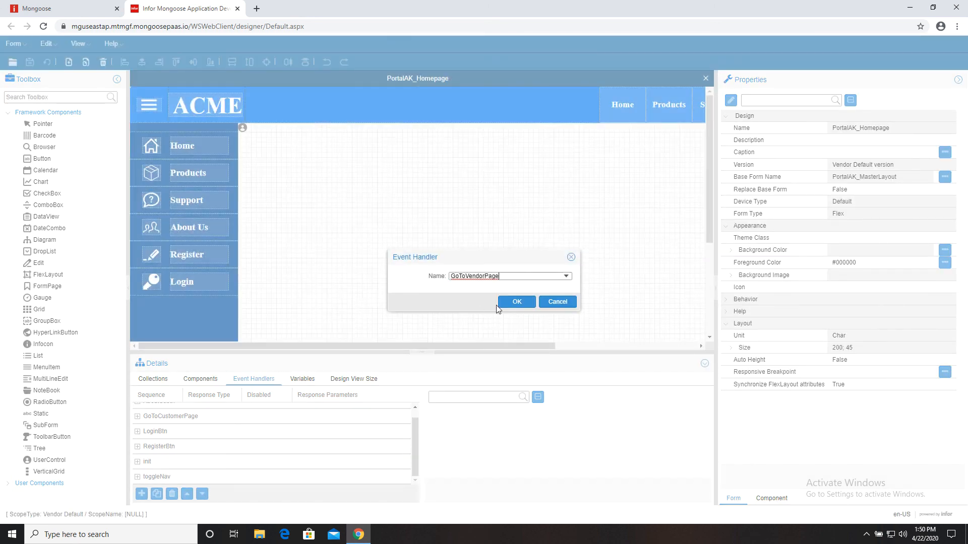
pyautogui.press('Return')
pyautogui.click(137, 441)
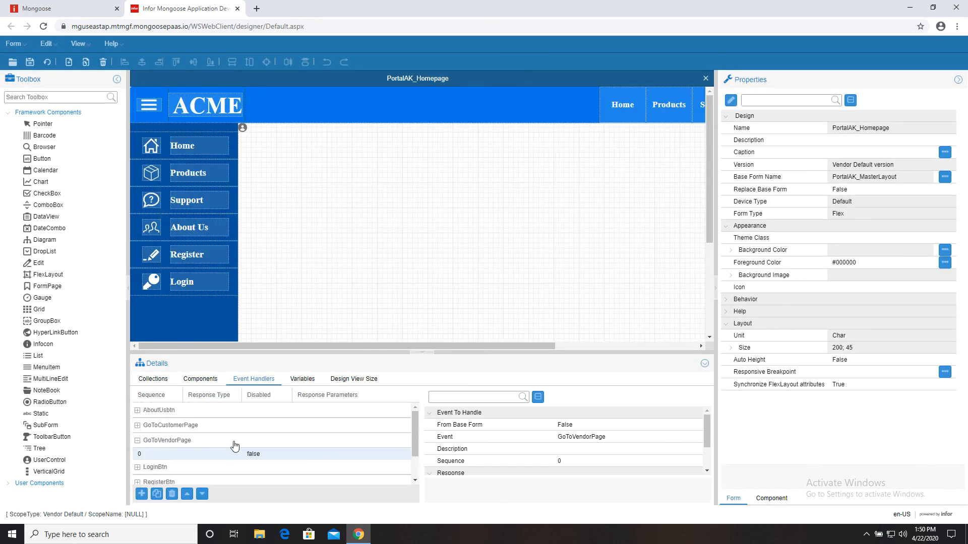
pyautogui.scroll(-1, 587, 447)
pyautogui.click(615, 444)
pyautogui.click(674, 444)
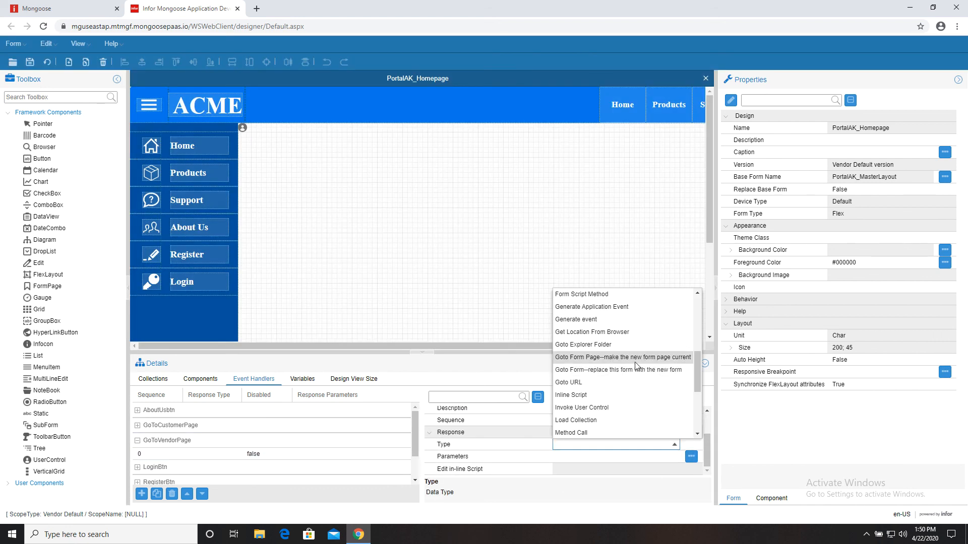
pyautogui.click(634, 371)
# - Set the response's target form to PortalAK_VendorPage
pyautogui.click(690, 457)
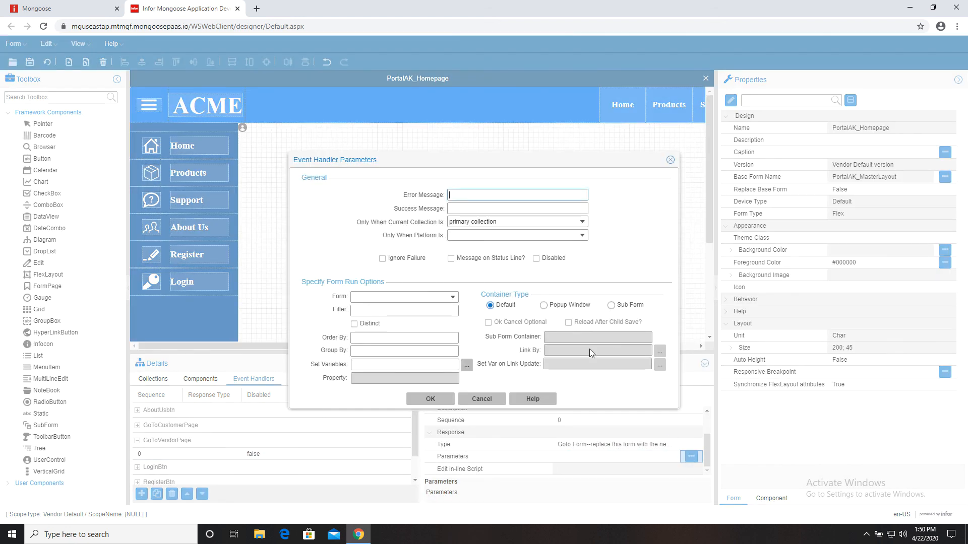
pyautogui.click(433, 298)
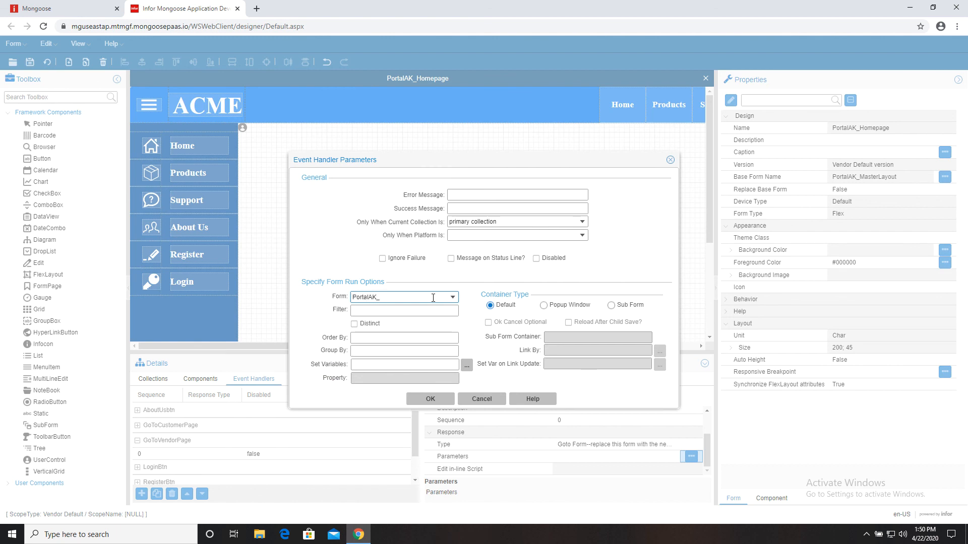
pyautogui.click(452, 297)
pyautogui.click(417, 310)
# - Pass variable varACMEUser with value V(varACMEUser) and confirm the handler parameters
pyautogui.click(466, 365)
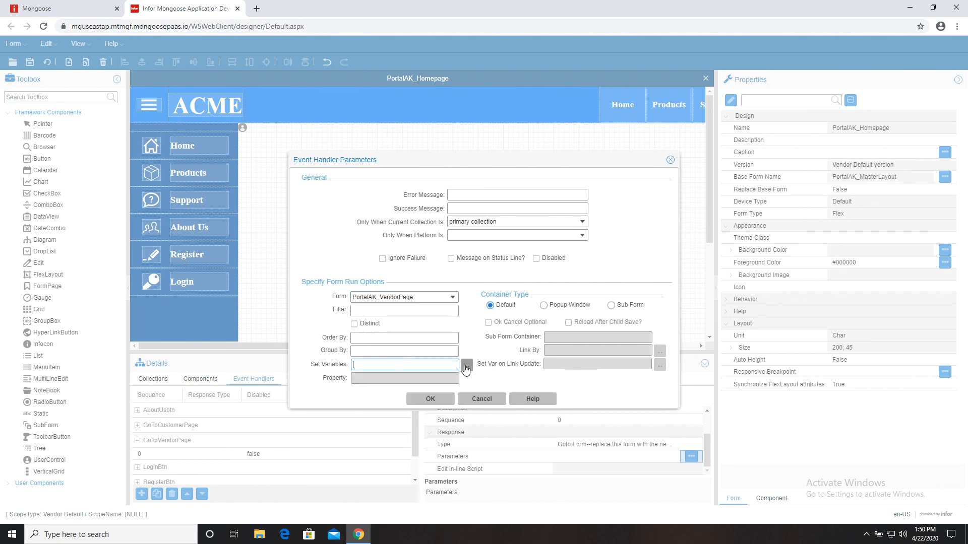
pyautogui.click(563, 260)
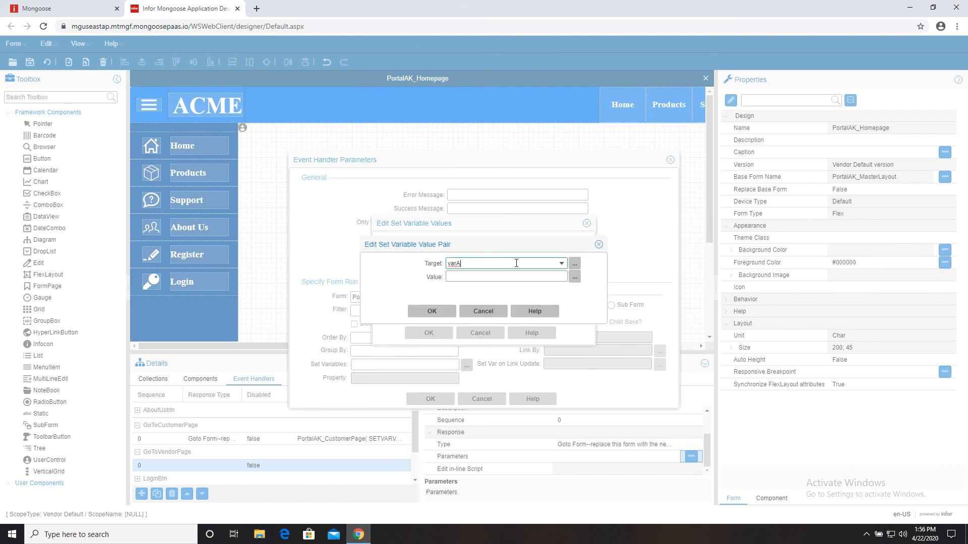
pyautogui.click(574, 277)
pyautogui.click(496, 276)
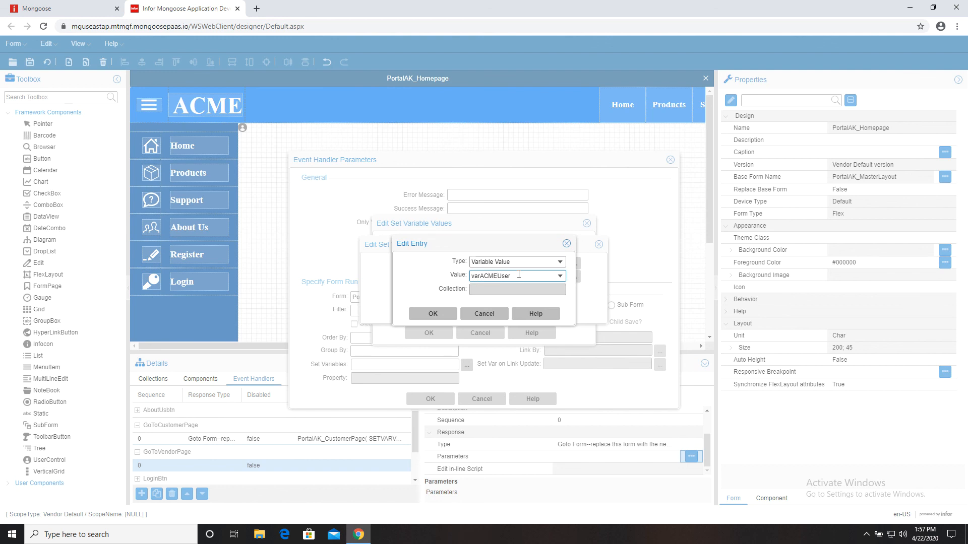
pyautogui.click(440, 313)
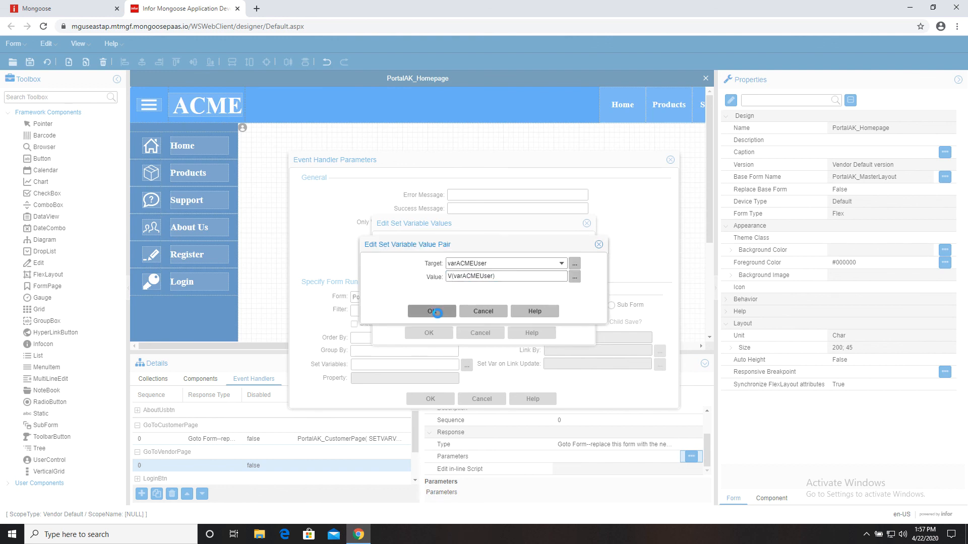
pyautogui.click(442, 311)
pyautogui.click(439, 333)
pyautogui.click(430, 398)
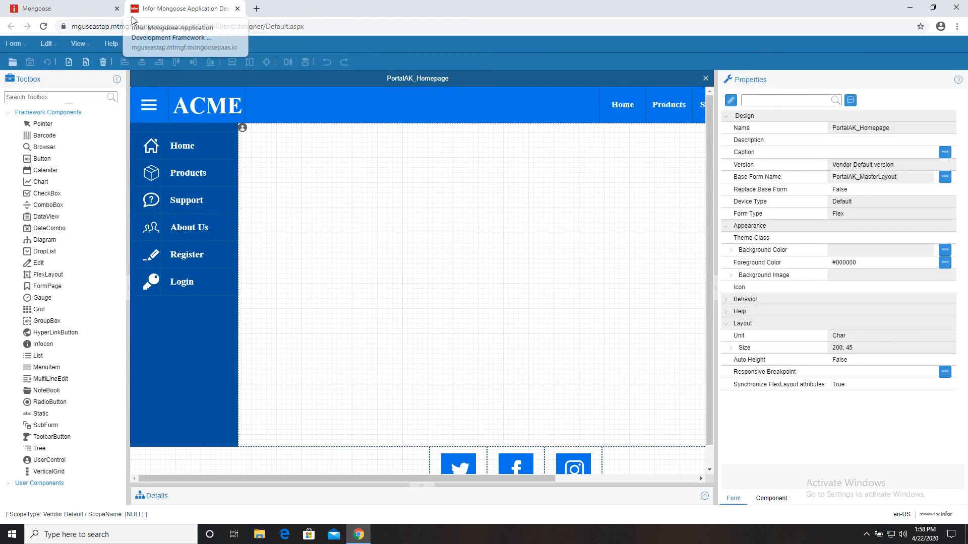
# - Open PortalAK_Homepage in the running portal and log in with a vendor account
pyautogui.click(71, 9)
pyautogui.click(64, 74)
pyautogui.click(114, 176)
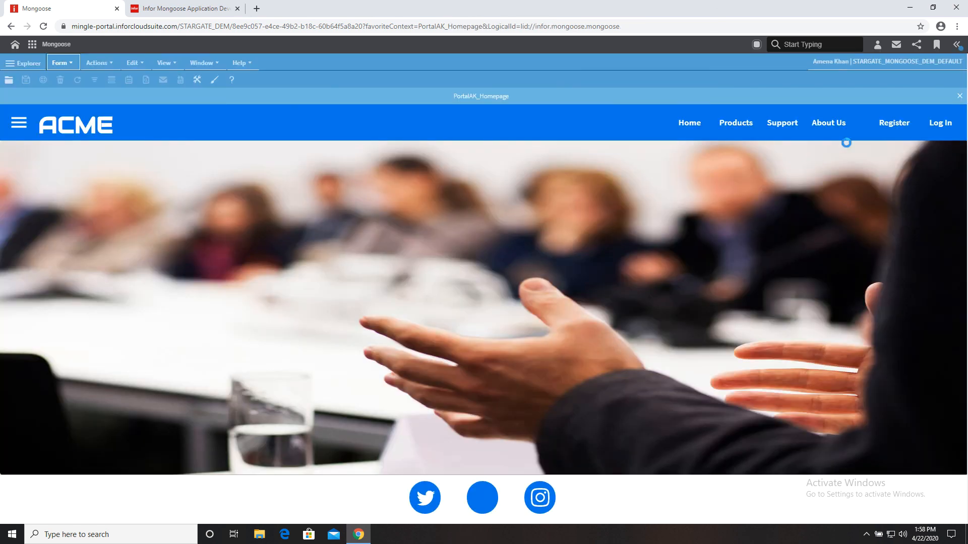
pyautogui.click(940, 126)
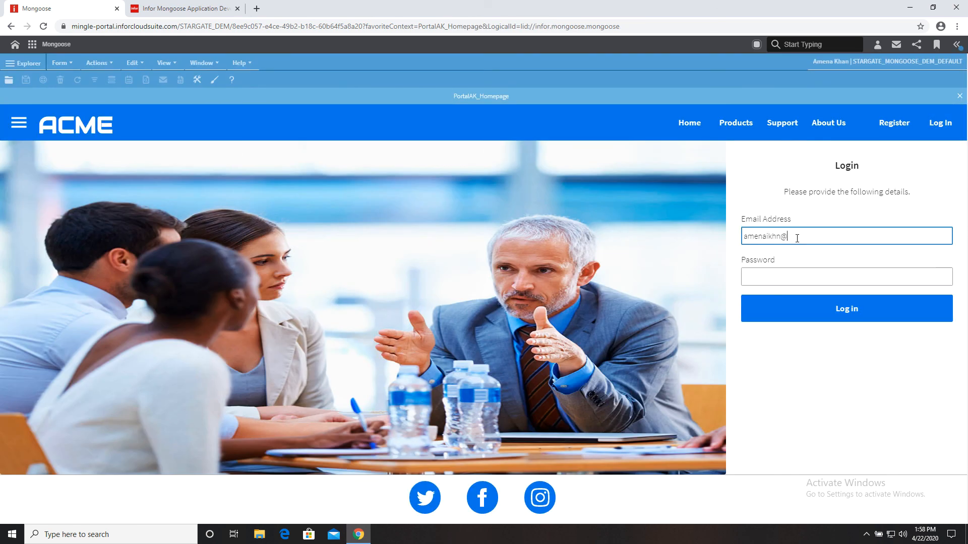
pyautogui.write('om')
pyautogui.press('Tab')
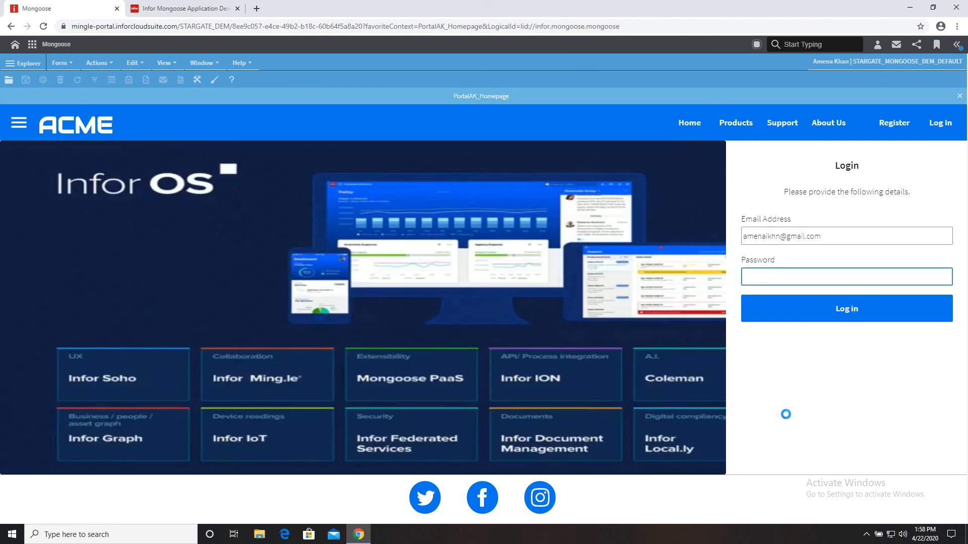
pyautogui.click(845, 313)
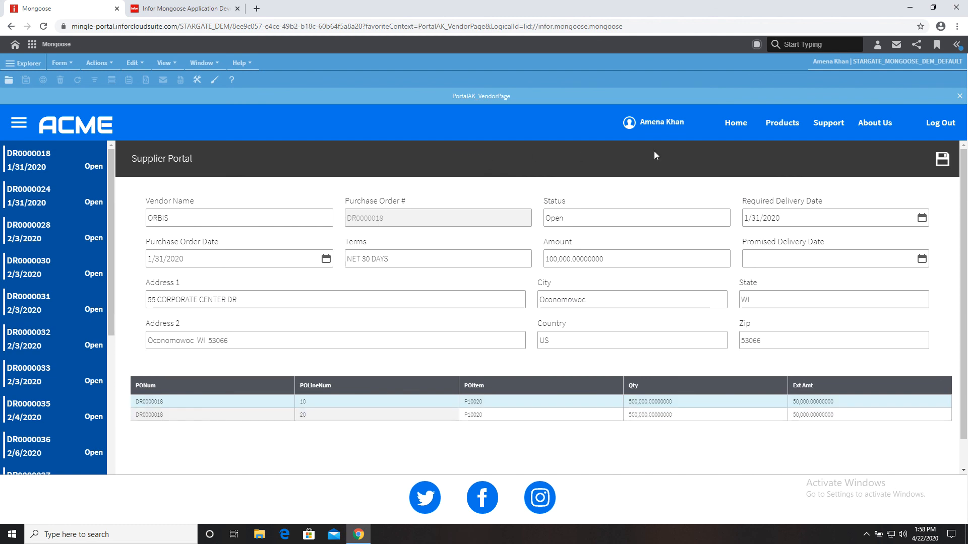
# - Browse another purchase order in the Supplier Portal, then log out
pyautogui.click(86, 197)
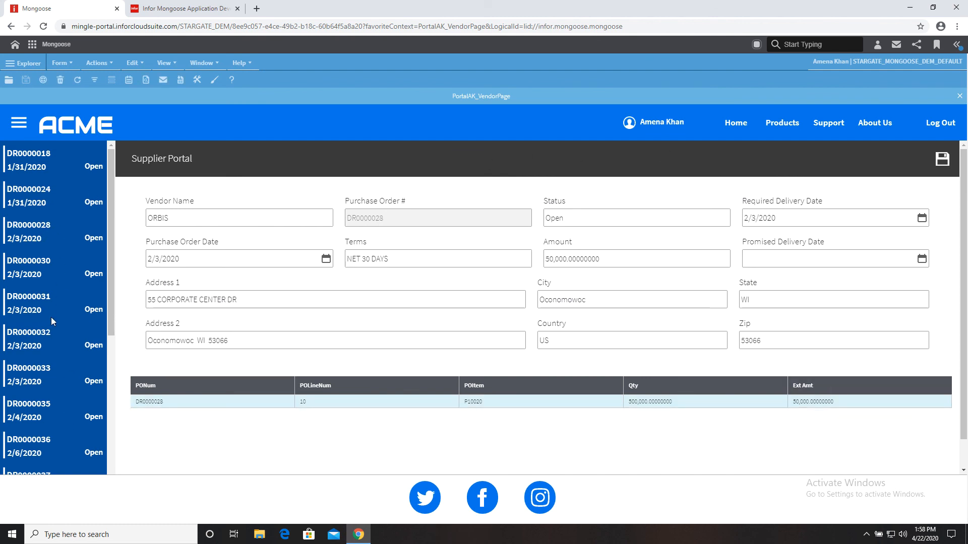
pyautogui.scroll(-7, 51, 316)
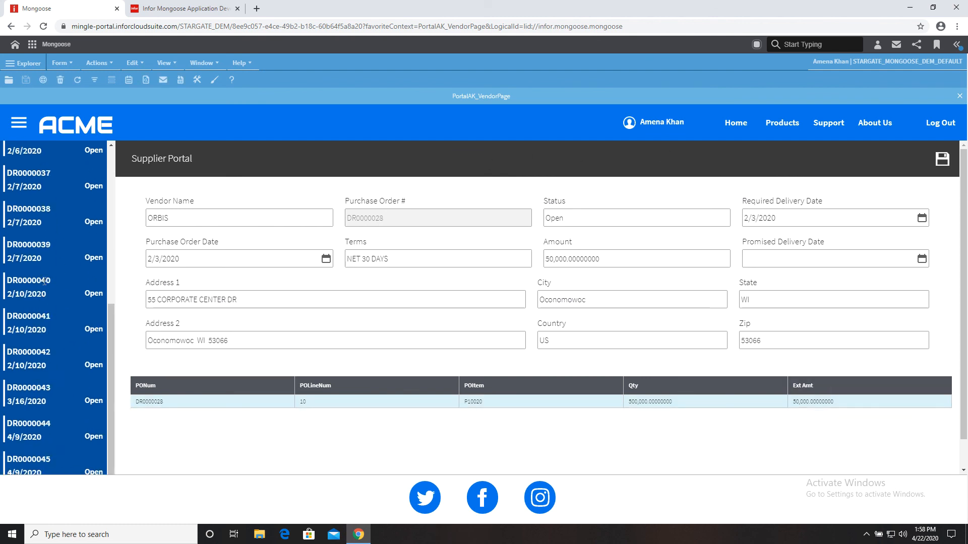
pyautogui.click(946, 131)
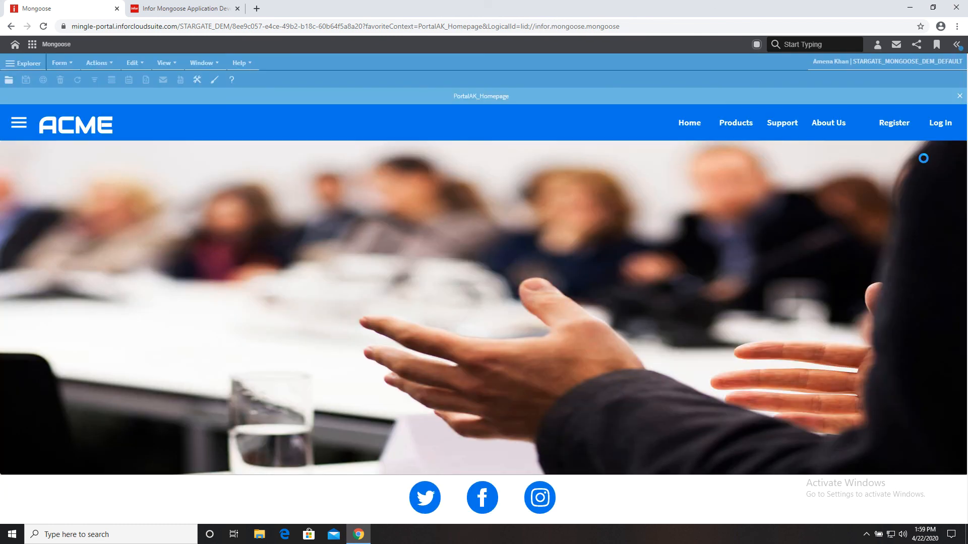
# - Log in again with the customer account's e-mail and password
pyautogui.click(938, 122)
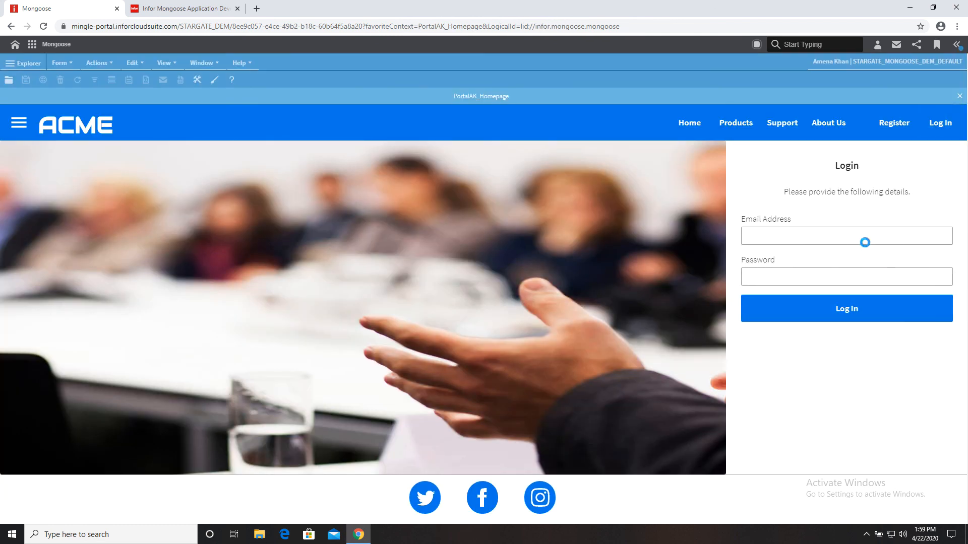
pyautogui.click(861, 232)
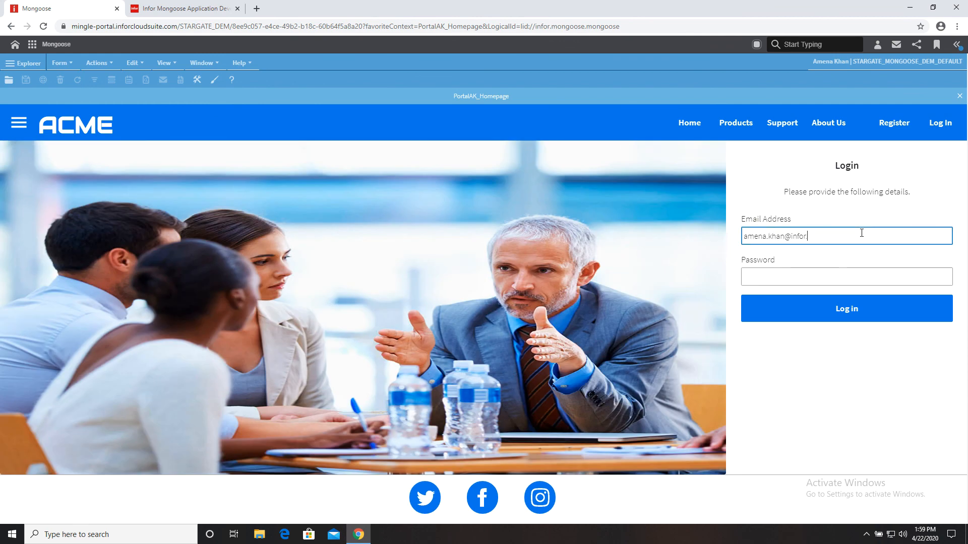
pyautogui.press('Tab')
pyautogui.write('***')
pyautogui.press('Return')
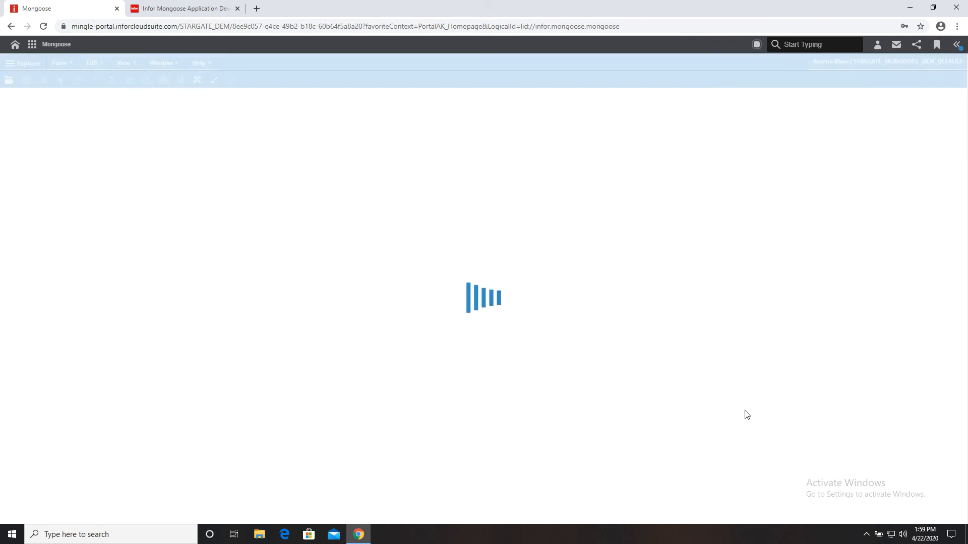